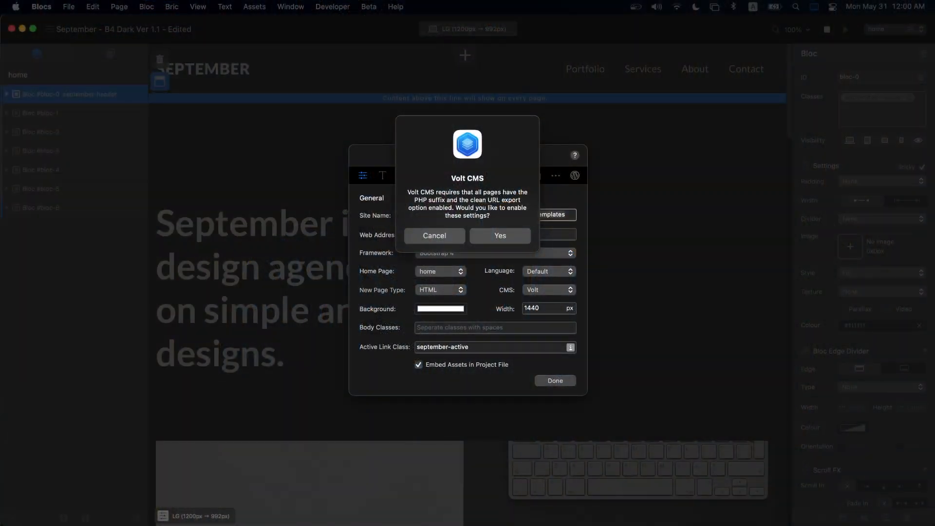
- Accept enabling PHP pages and clean URLs, check the Export settings, and close Project Settings
left_click(510, 233)
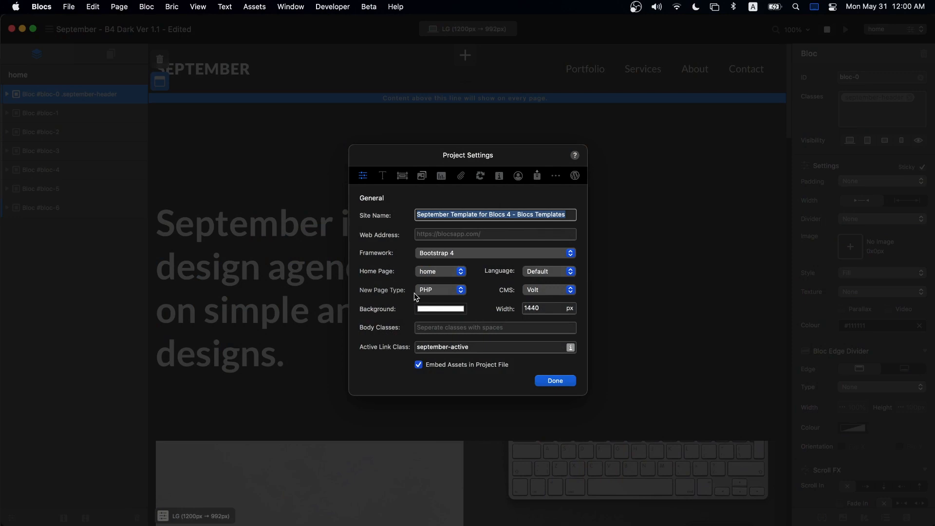
left_click(539, 176)
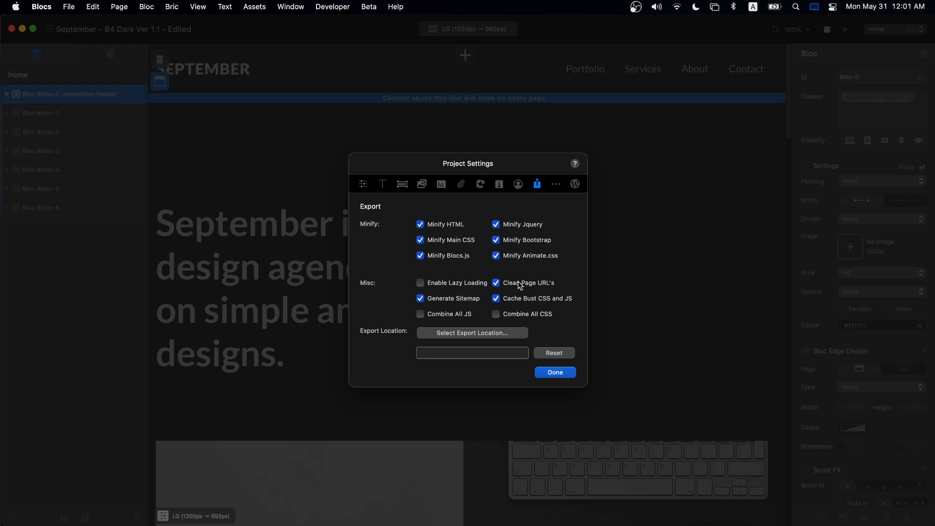
left_click(555, 373)
left_click(576, 171)
- Export the project to the Desktop with Combine All JS and Combine All CSS enabled
key("super+e")
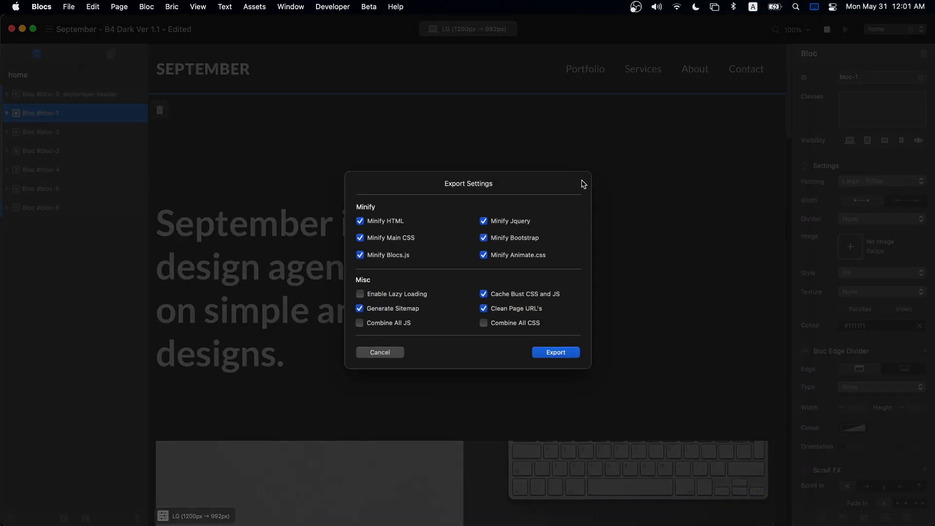
left_click(396, 324)
left_click(517, 325)
left_click(563, 354)
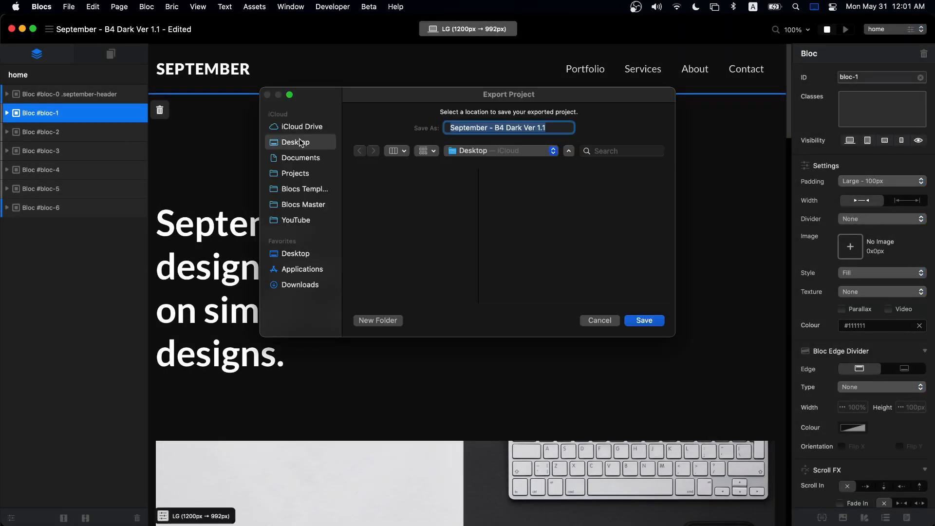
left_click(644, 321)
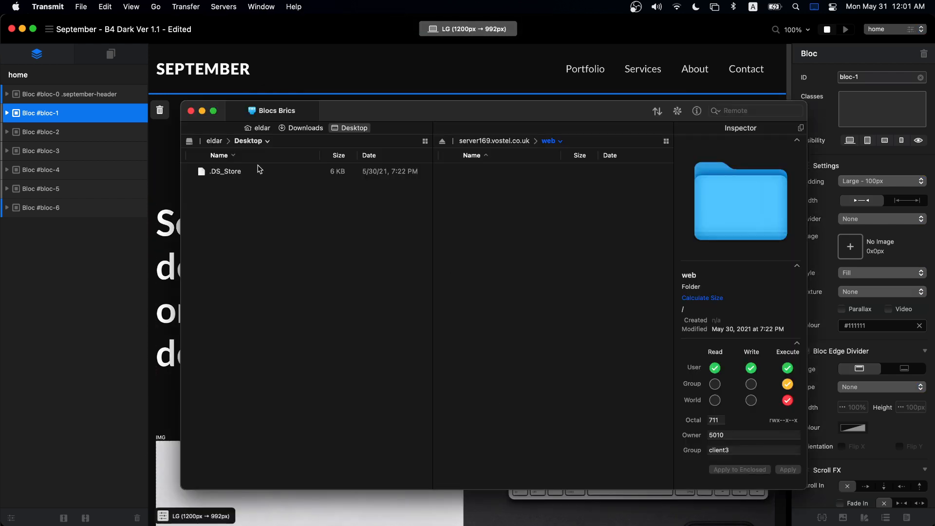
- Upload all 11 items of the exported September folder into the server's web folder
double_click(241, 171)
key("super+a")
left_click_drag(238, 214, 544, 263)
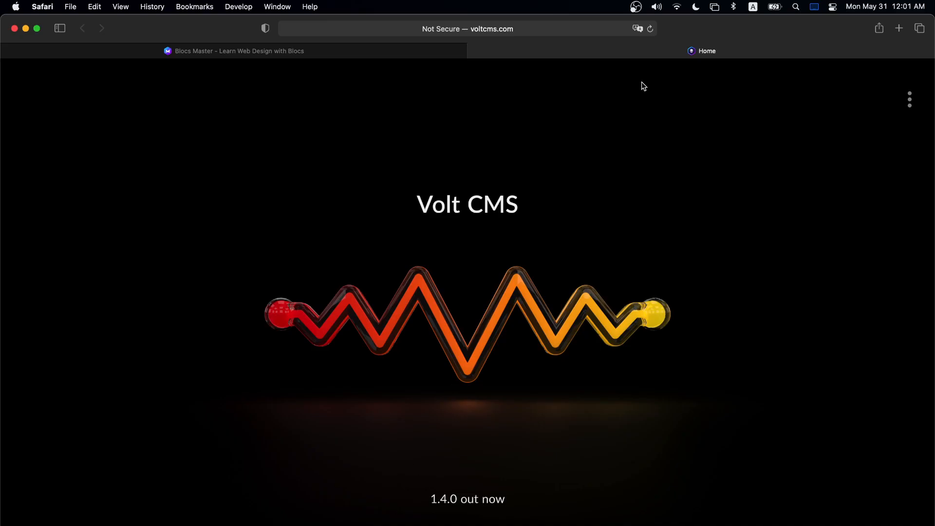
- Load blocsbrics.com in a new Safari tab and reload it to view the live site
key("super+t")
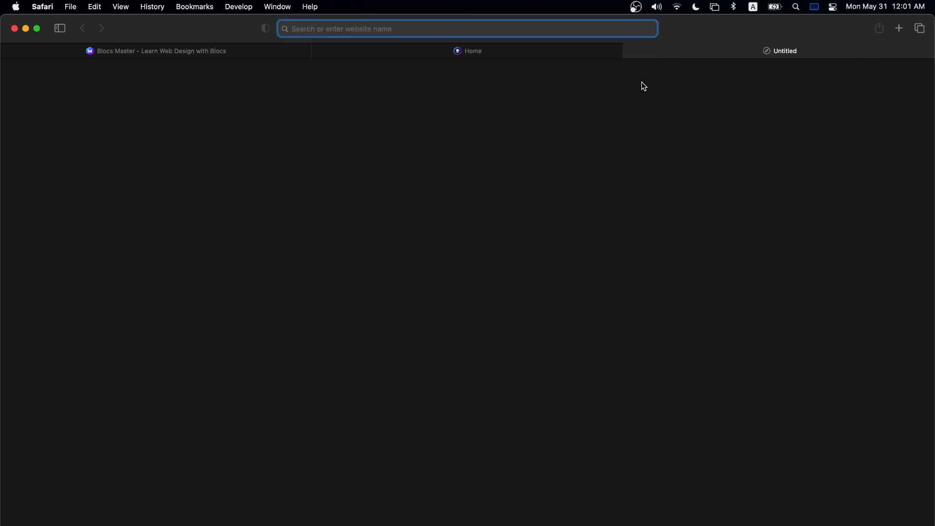
type("blocsbrics.com")
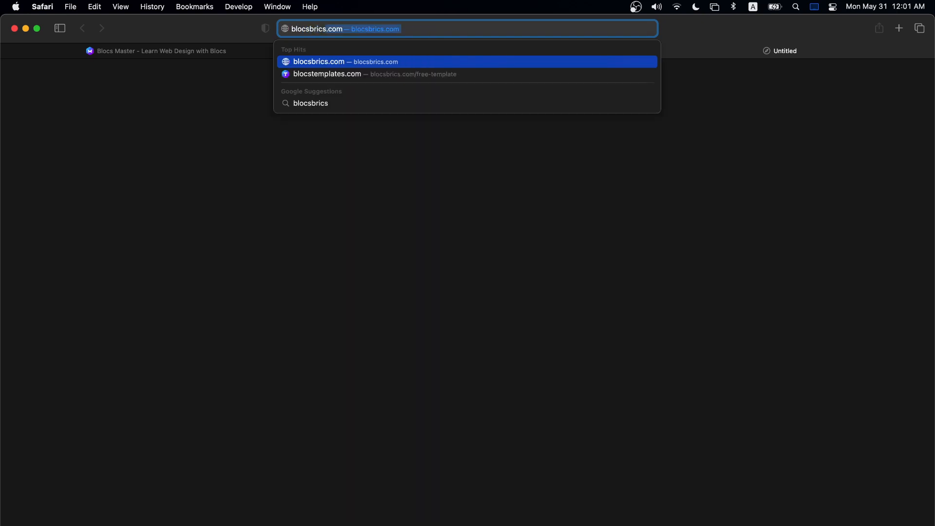
key("Return")
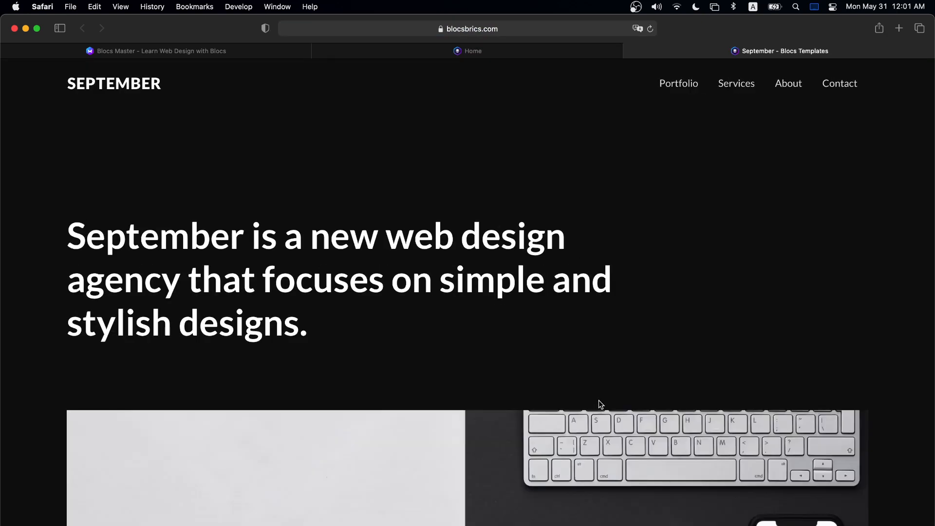
key("super+r")
scroll(660, 220, "down", 15)
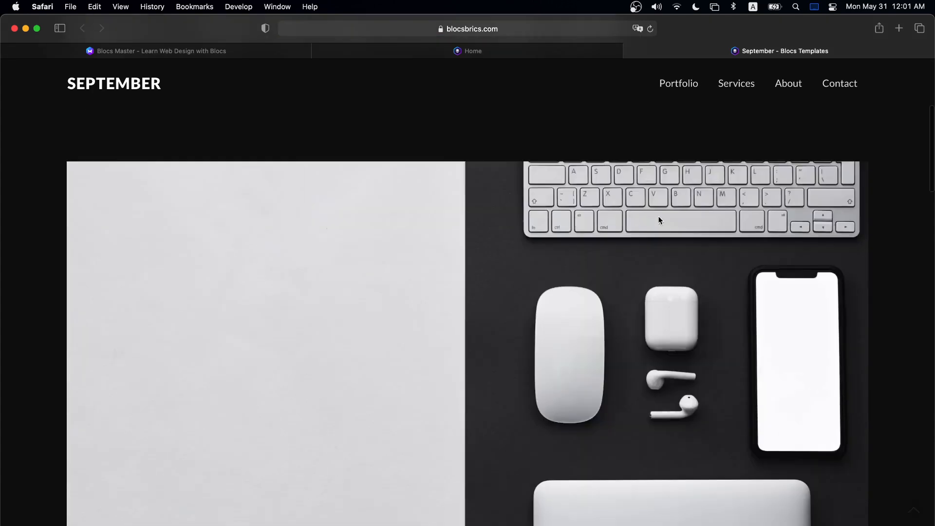
scroll(661, 222, "up", 6)
scroll(660, 221, "up", 10)
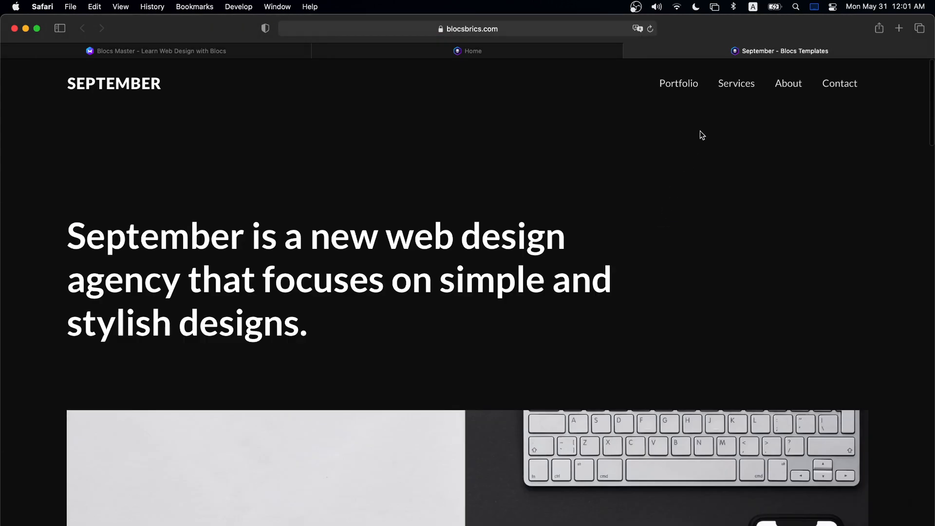
- Browse the live Portfolio and Services pages, return home, and switch back to Blocs
left_click(691, 91)
scroll(664, 143, "down", 10)
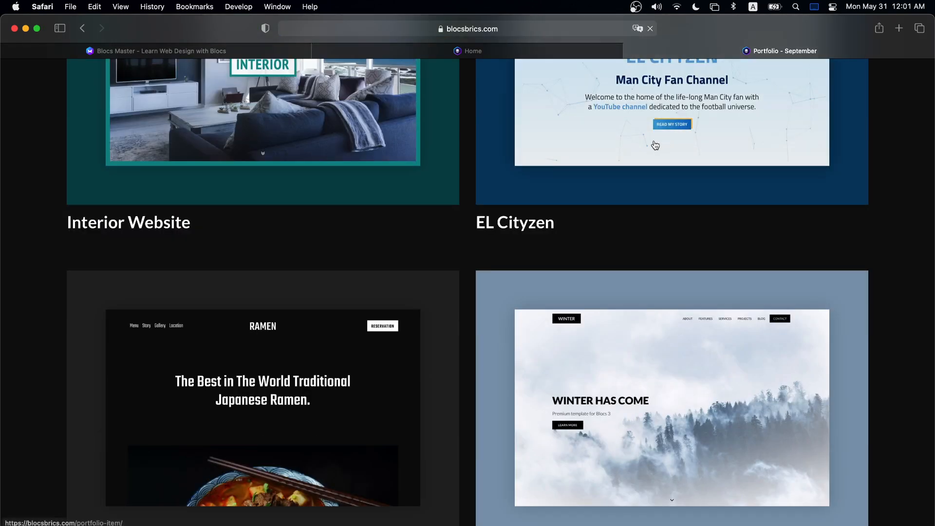
scroll(385, 185, "up", 5)
left_click(750, 83)
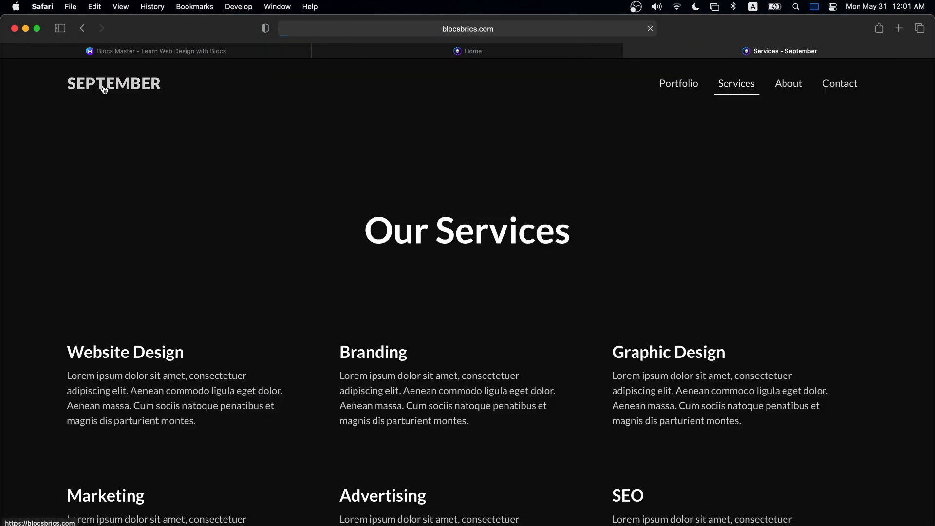
left_click(100, 86)
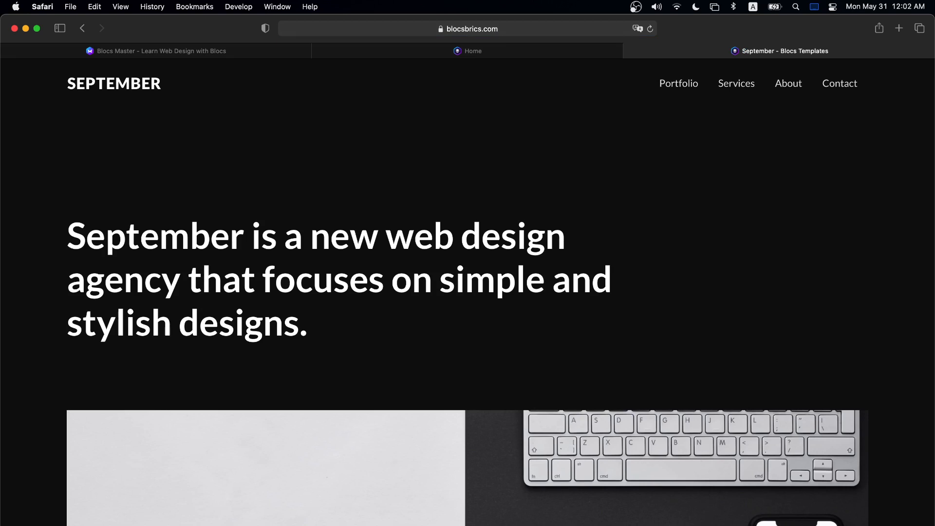
key("super+Tab")
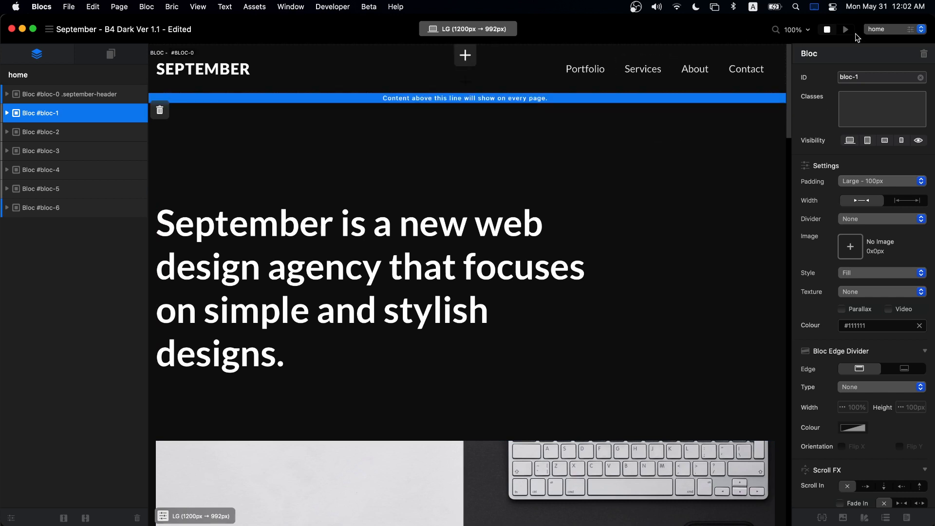
- Create a new Empty Page named 'blog' from the Pages panel
left_click(125, 58)
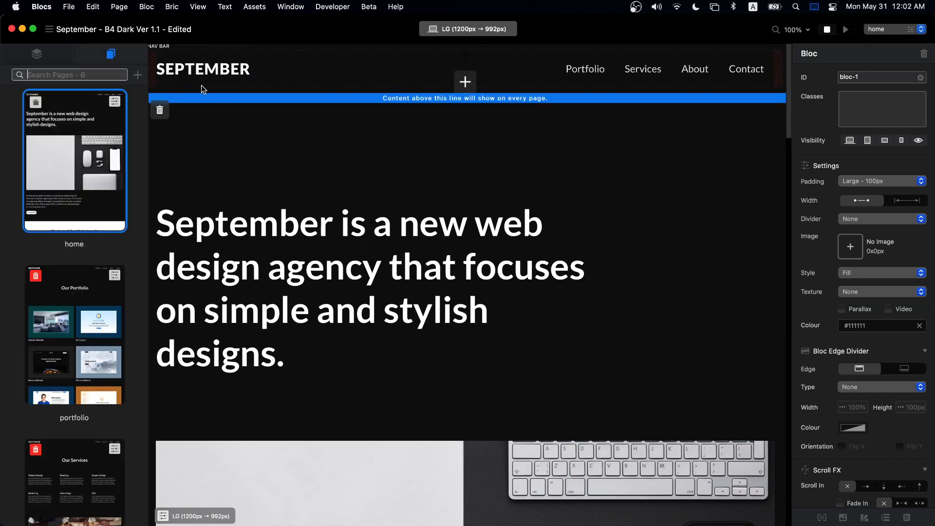
left_click(137, 75)
type("blog")
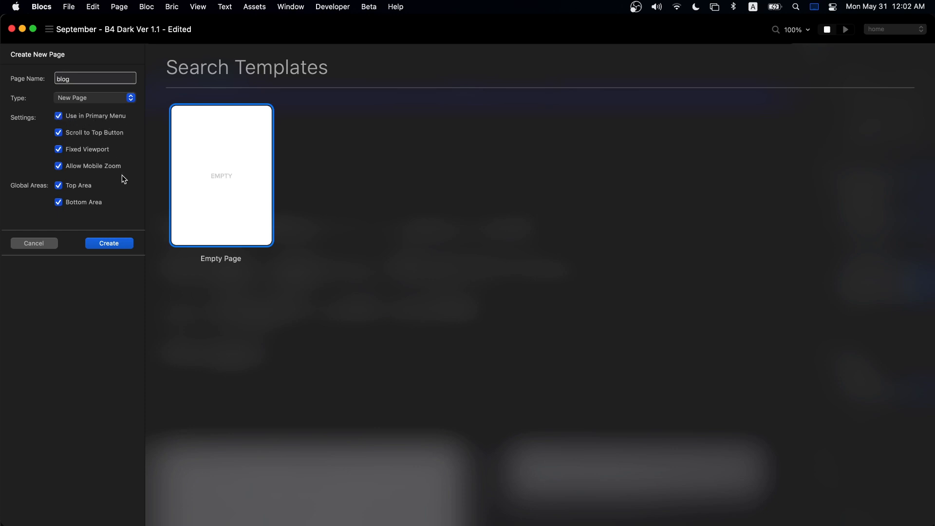
left_click(109, 243)
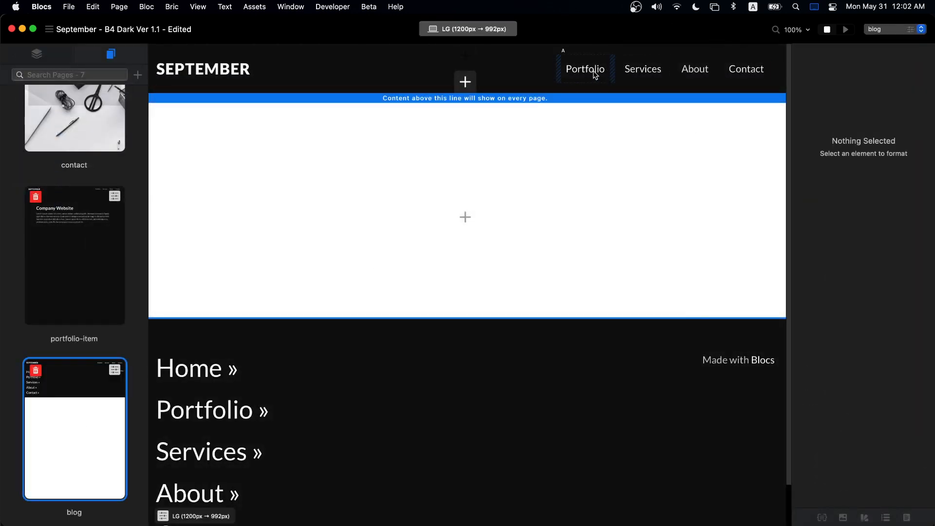
- Select the header's navigation list, keep its menu source as None, and pick the Services link
left_click(36, 53)
left_click(625, 71)
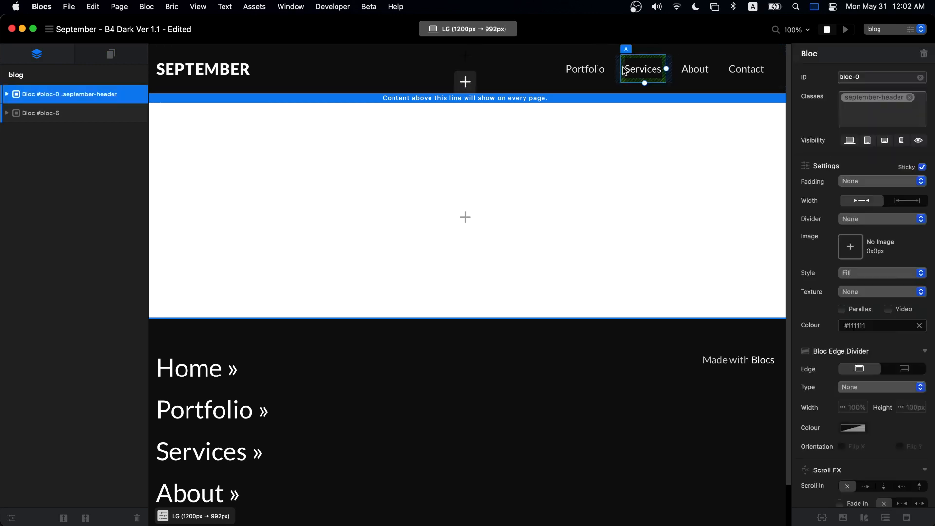
left_click(71, 245)
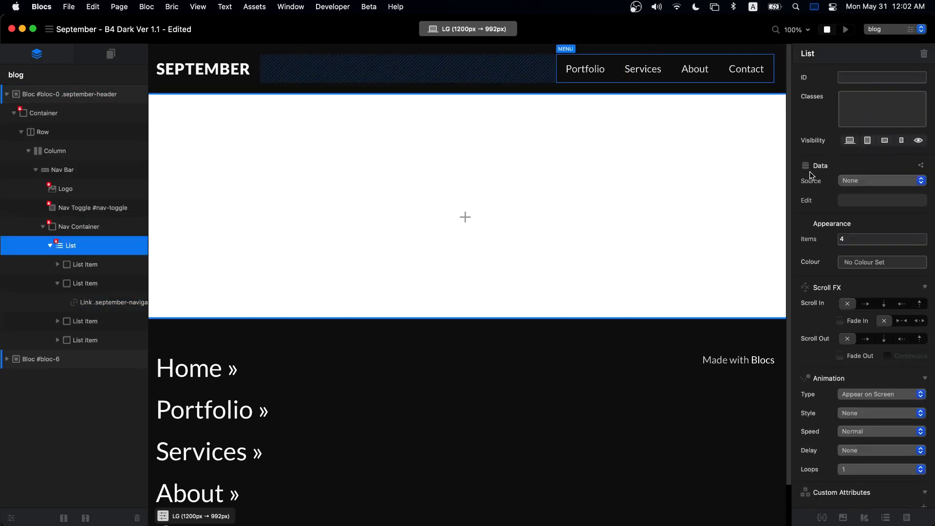
left_click(865, 182)
left_click(859, 171)
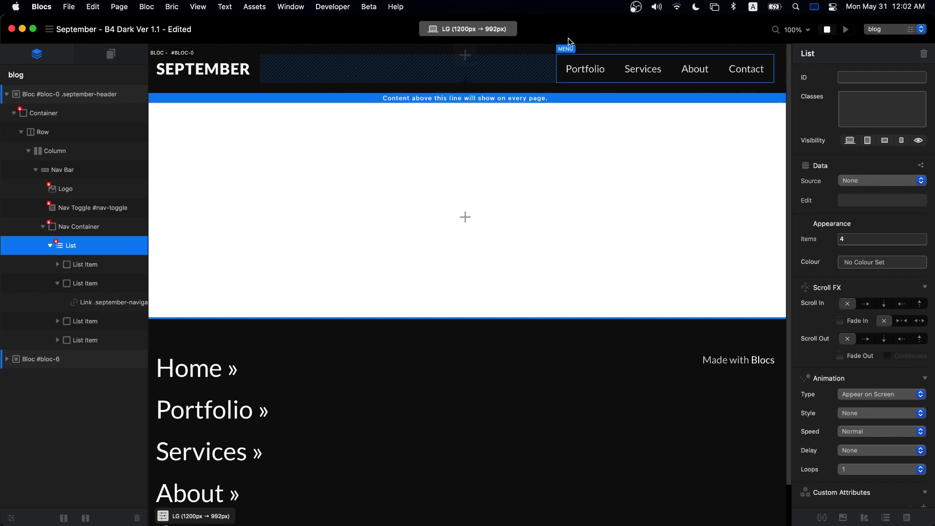
left_click(602, 81)
left_click(645, 76)
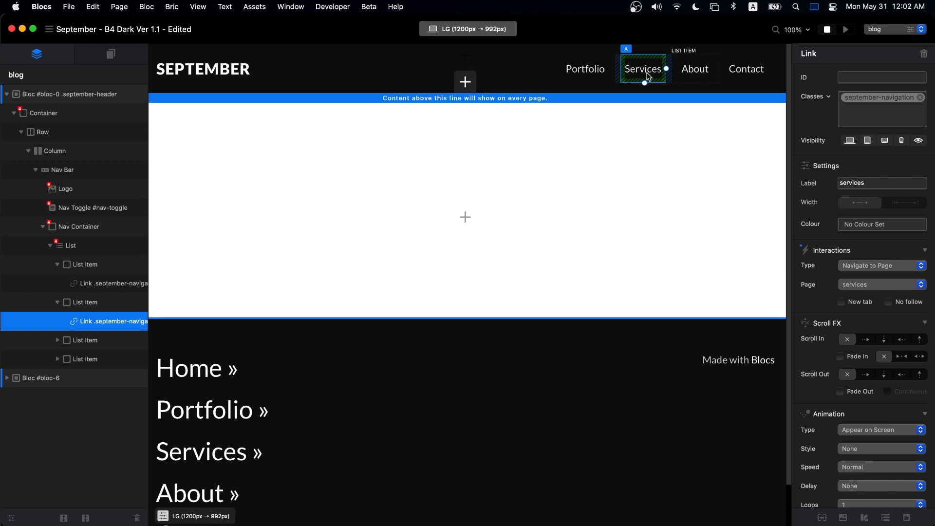
- Duplicate the Services menu item, rename it 'Blog', and link it to the blog page
key("super+d")
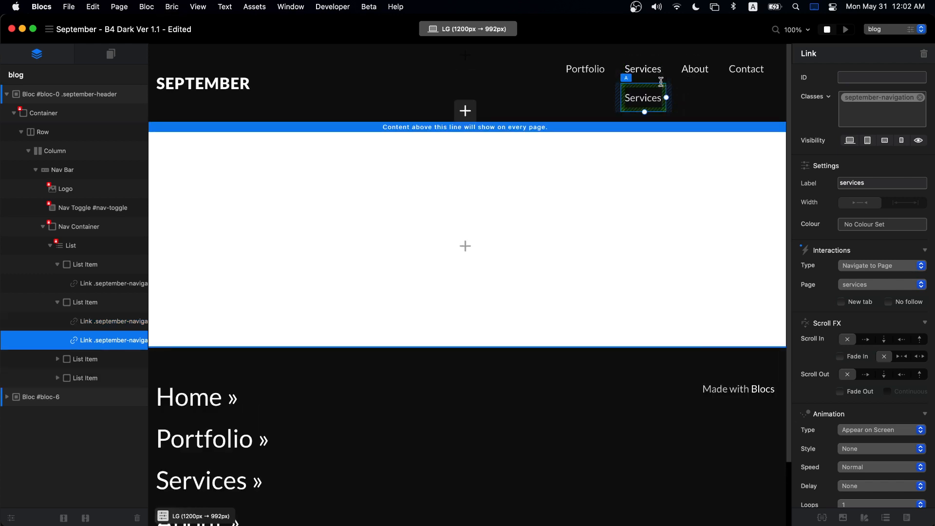
key("super+z")
left_click(104, 303)
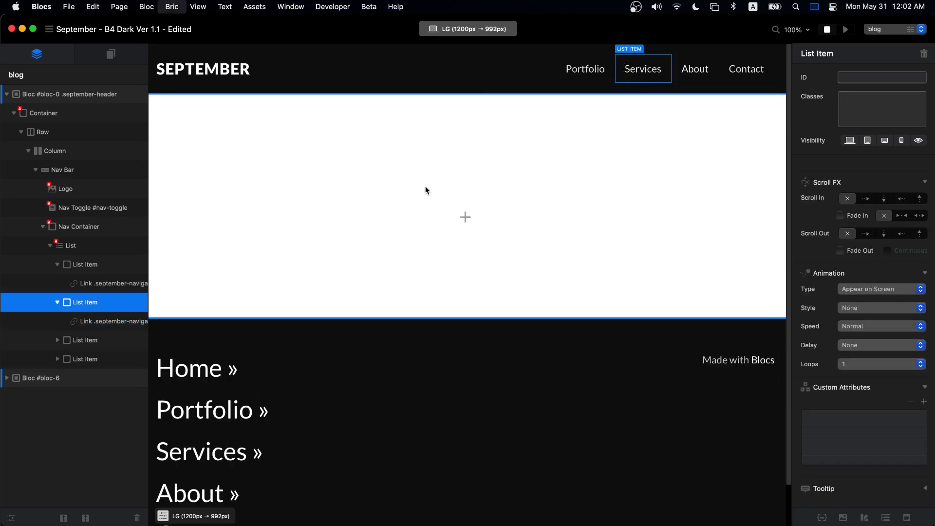
key("super+d")
left_click(641, 71)
double_click(641, 71)
type("Blog")
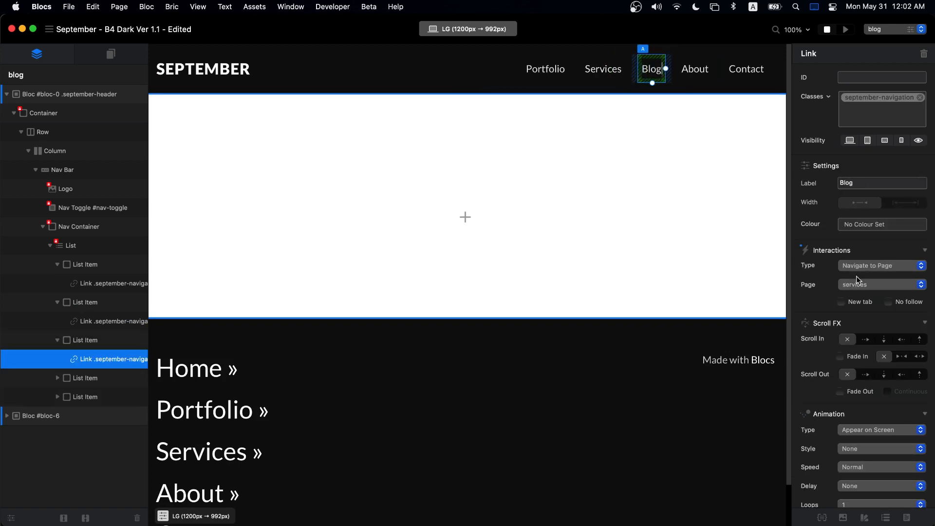
left_click(859, 285)
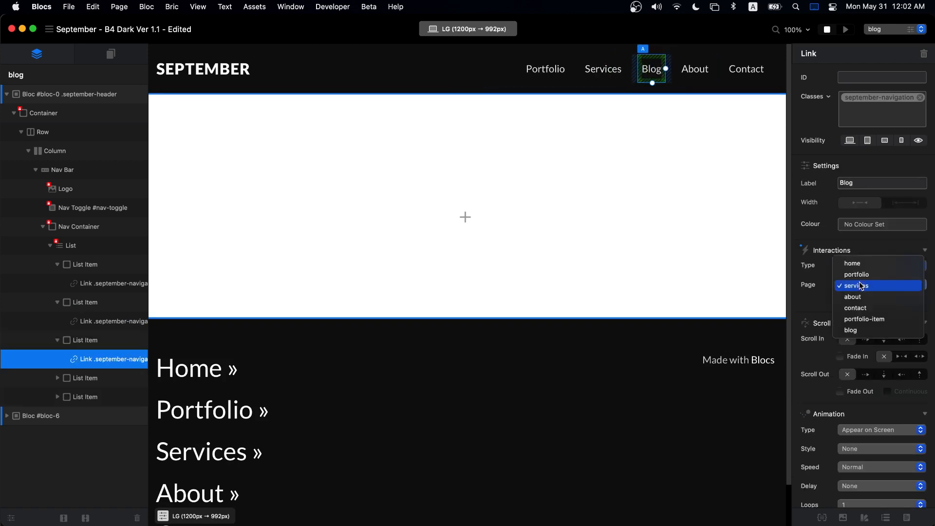
left_click(862, 330)
- Add a one-column bloc containing an H1 heading brick to the blog page
left_click(465, 217)
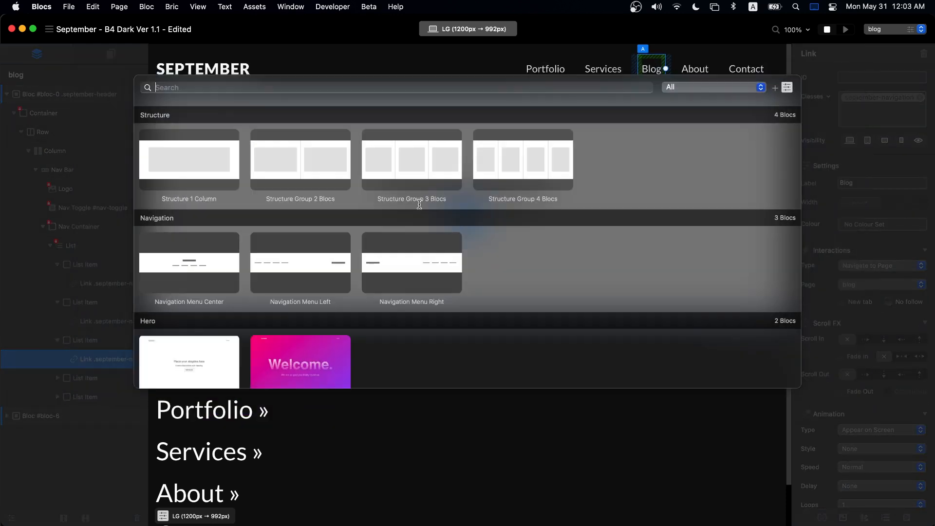
left_click(185, 152)
left_click(468, 251)
left_click(466, 248)
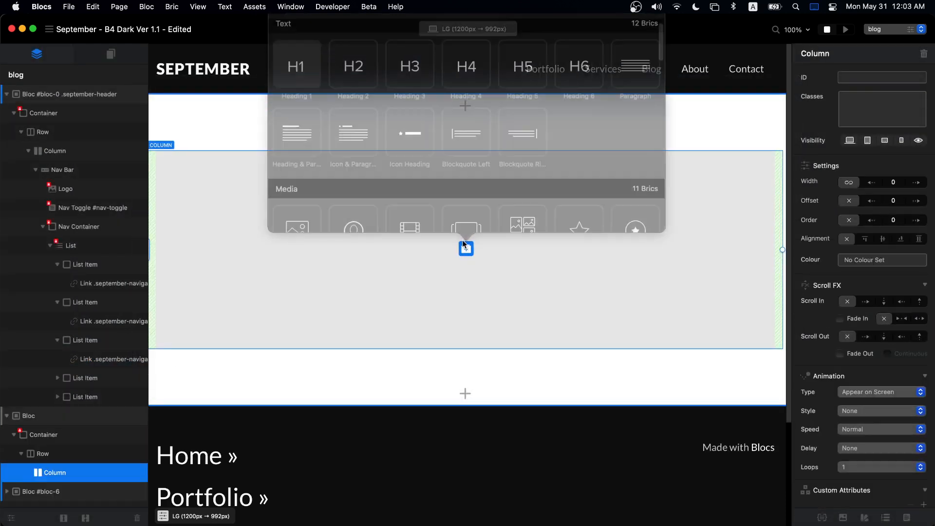
left_click(313, 79)
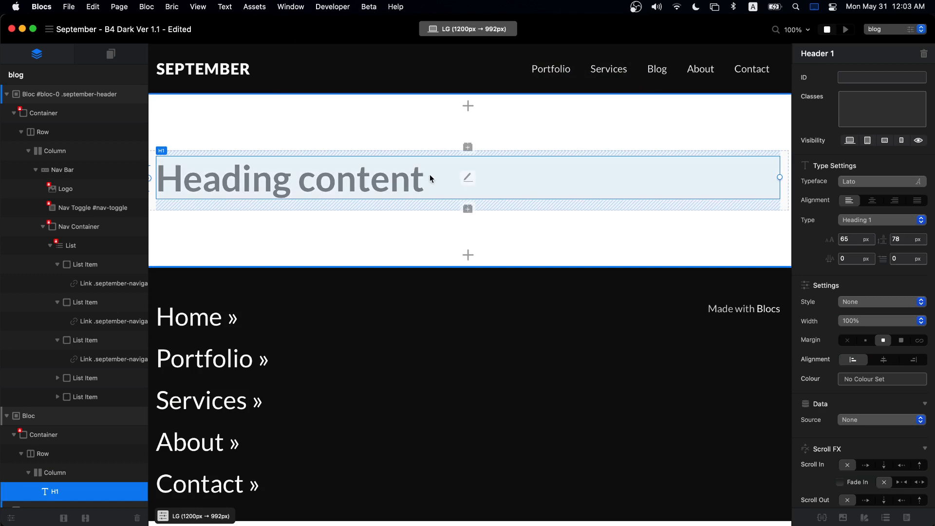
- Centre the heading, change its text to 'September Blog', and start exporting the project
left_click(872, 200)
double_click(626, 172)
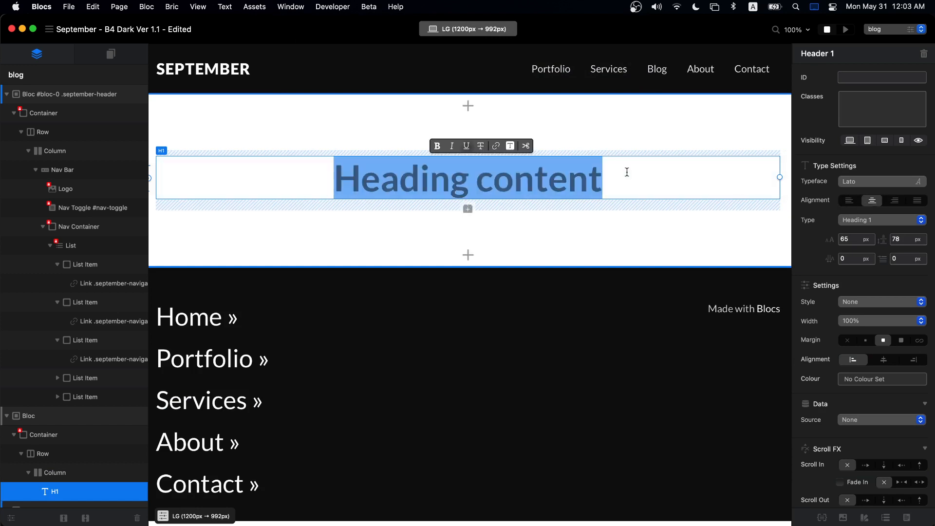
type("September Blog")
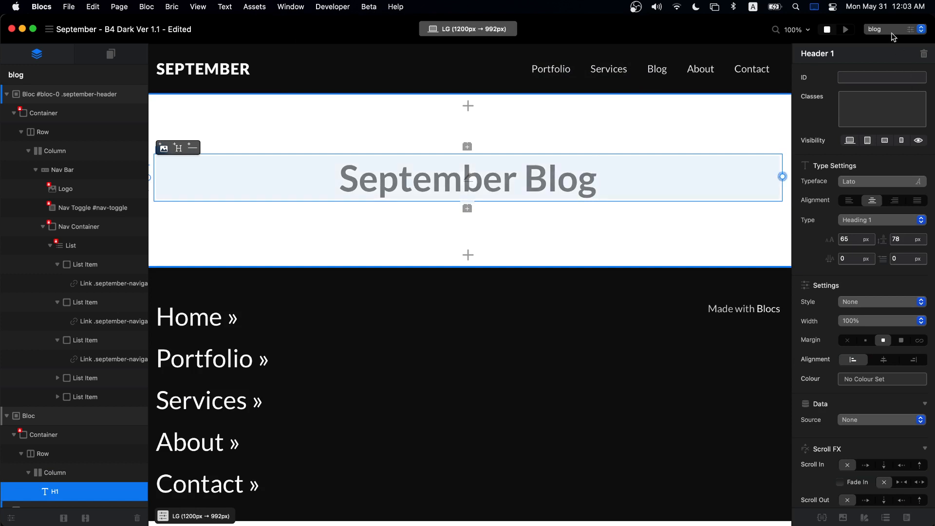
left_click(847, 29)
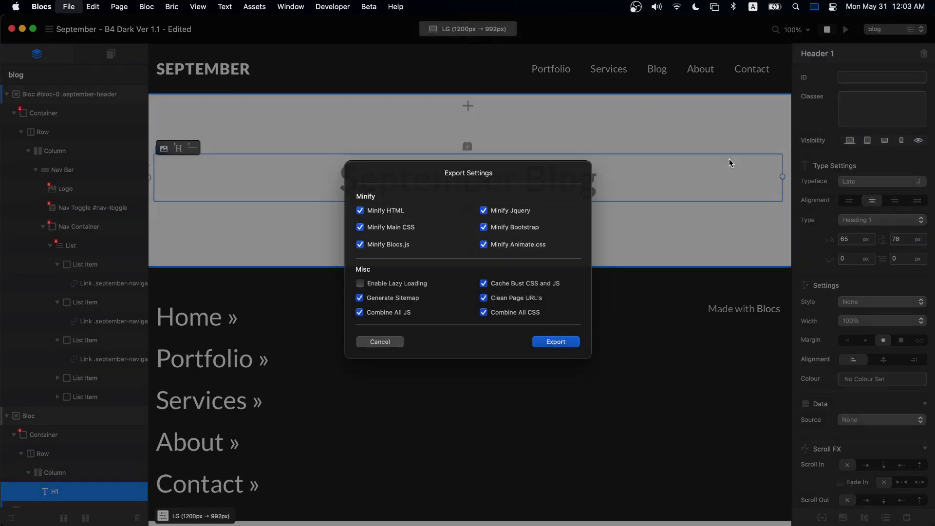
key("Escape")
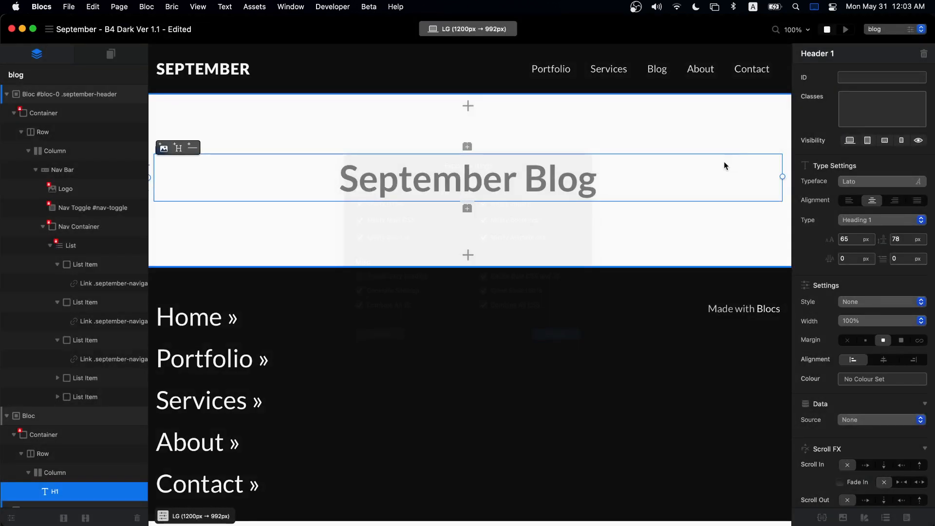
- Save the export over the previous September export, confirming the replacement
left_click(643, 320)
left_click(500, 270)
left_click(497, 243)
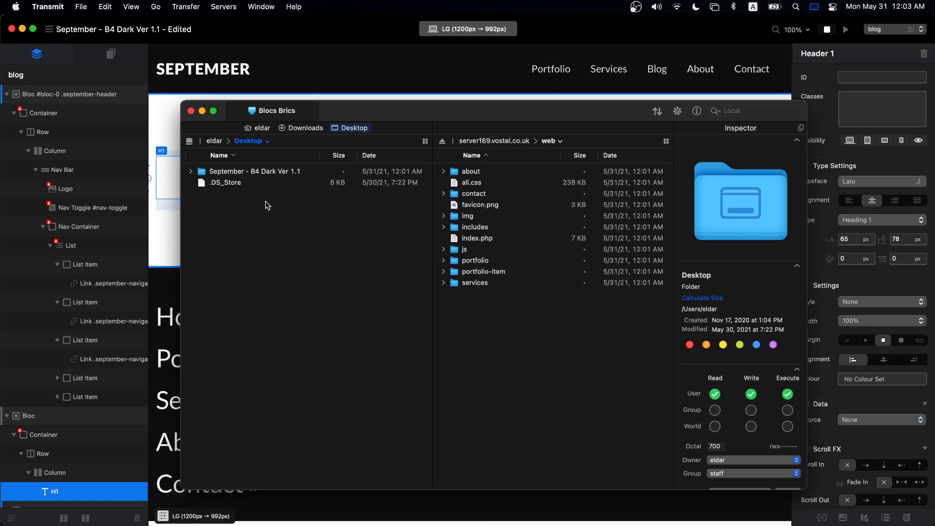
- Upload all 12 exported items, including the blog folder, into the server's web folder
double_click(276, 176)
key("super+a")
left_click_drag(270, 204, 530, 365)
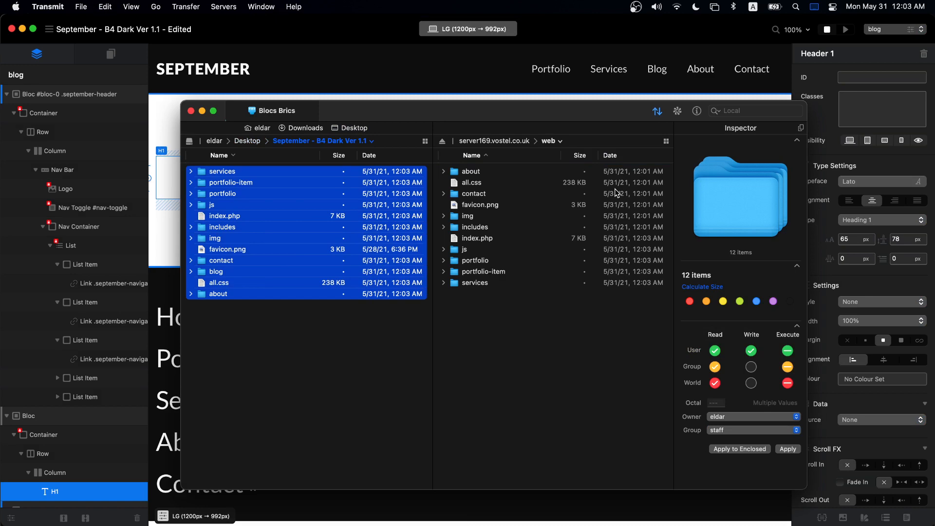
key("super+Tab")
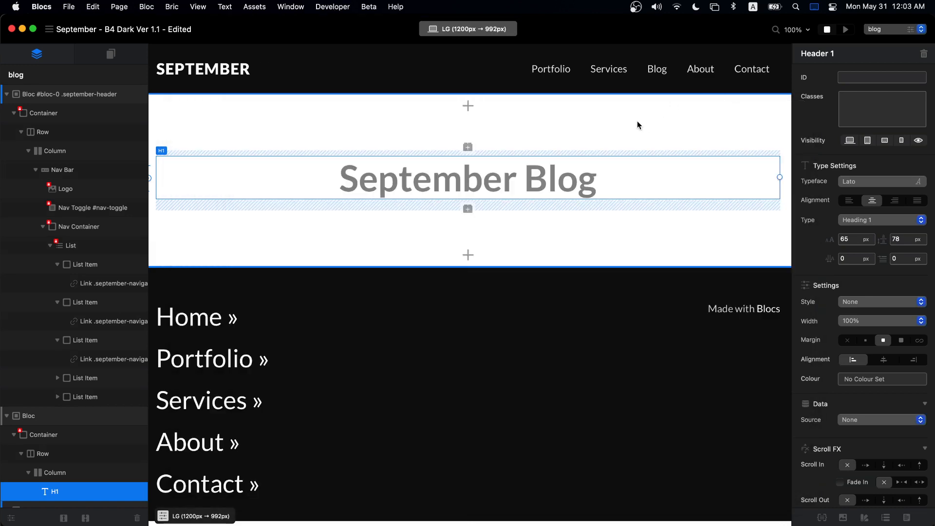
- Colour the September Blog heading black (#111111) from the swatch picker
left_click(638, 122)
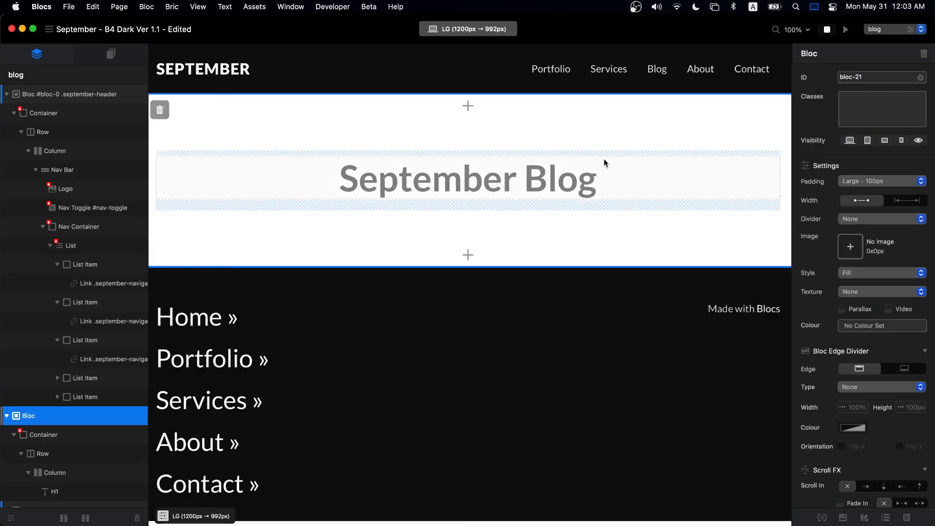
left_click(562, 174)
left_click(874, 381)
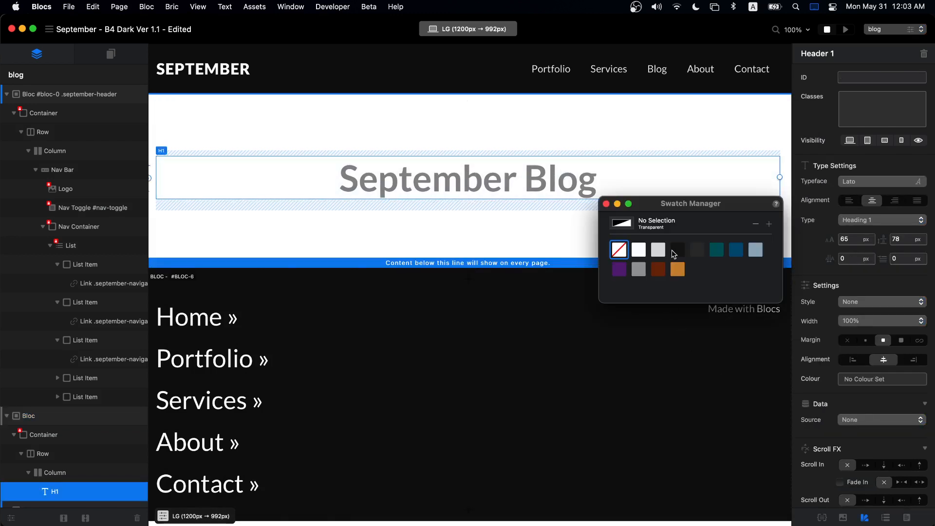
left_click(676, 250)
left_click(606, 204)
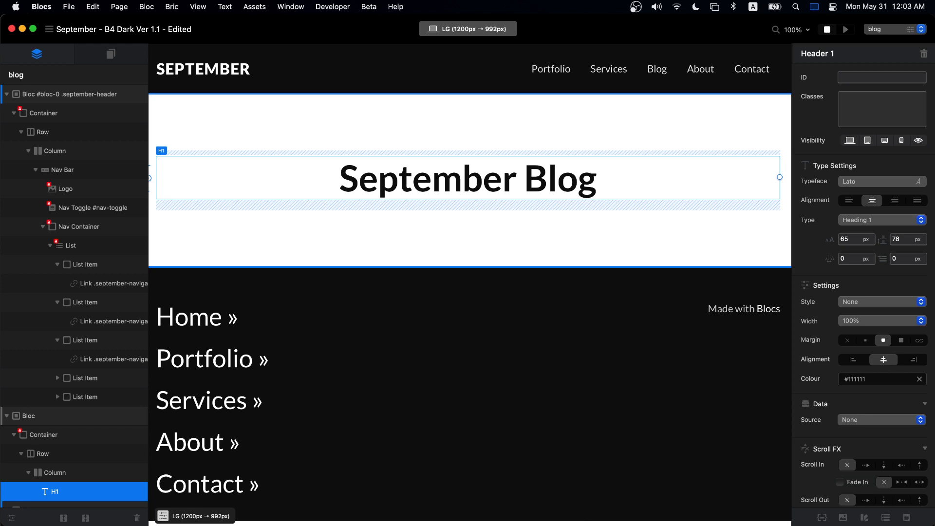
key("super+Tab")
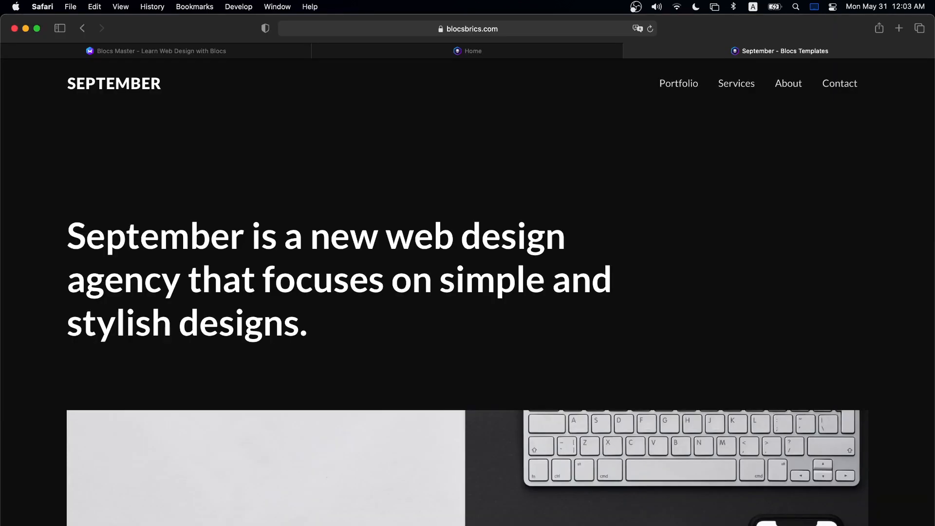
- Reload the live site, check the September Blog heading on its Blog page, then return to Blocs
left_click(651, 31)
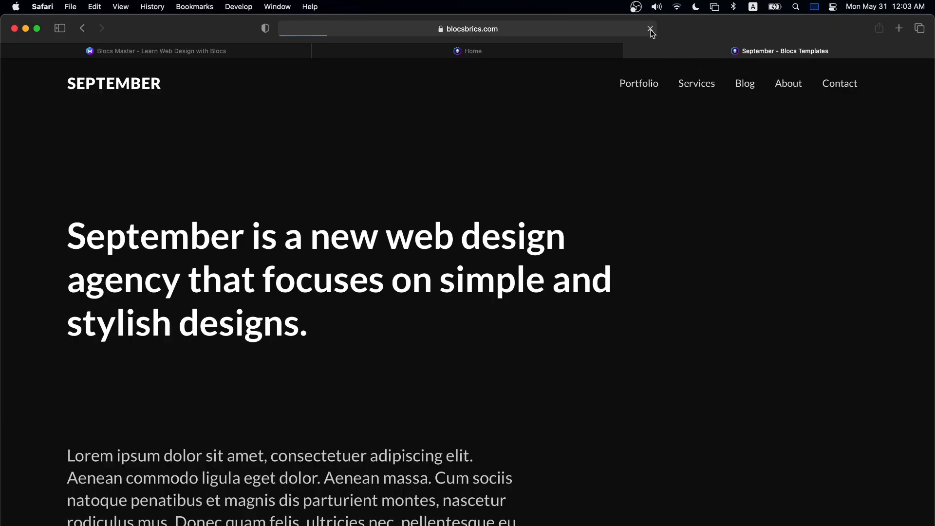
left_click(745, 88)
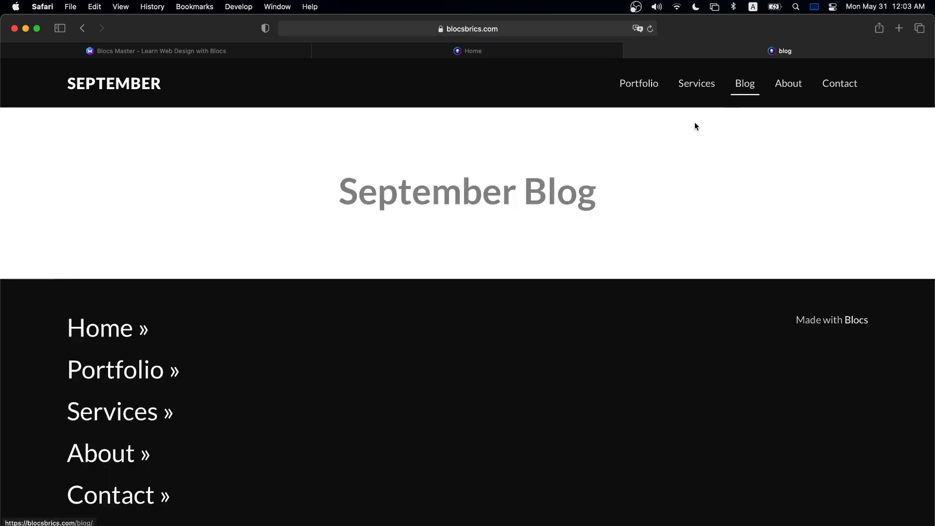
left_click_drag(296, 187, 653, 189)
left_click(701, 174)
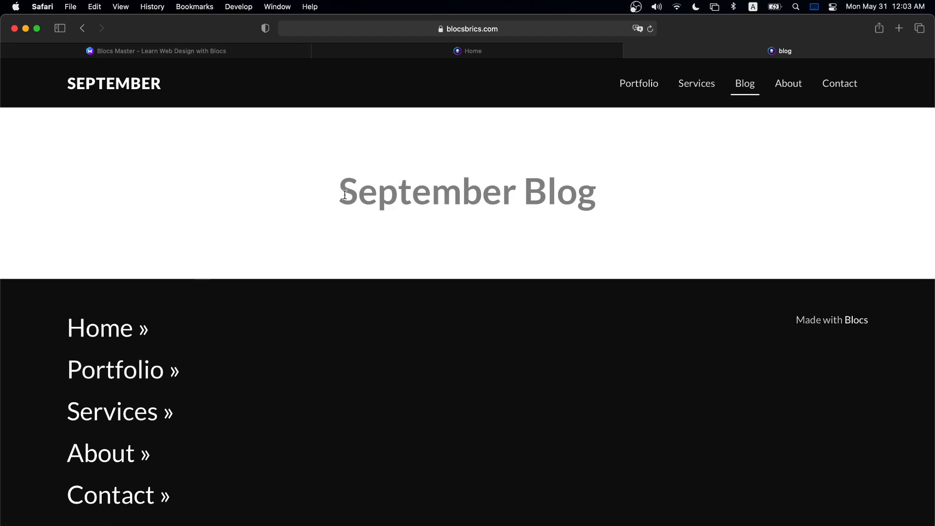
left_click_drag(325, 192, 629, 193)
left_click(627, 194)
key("super+Tab")
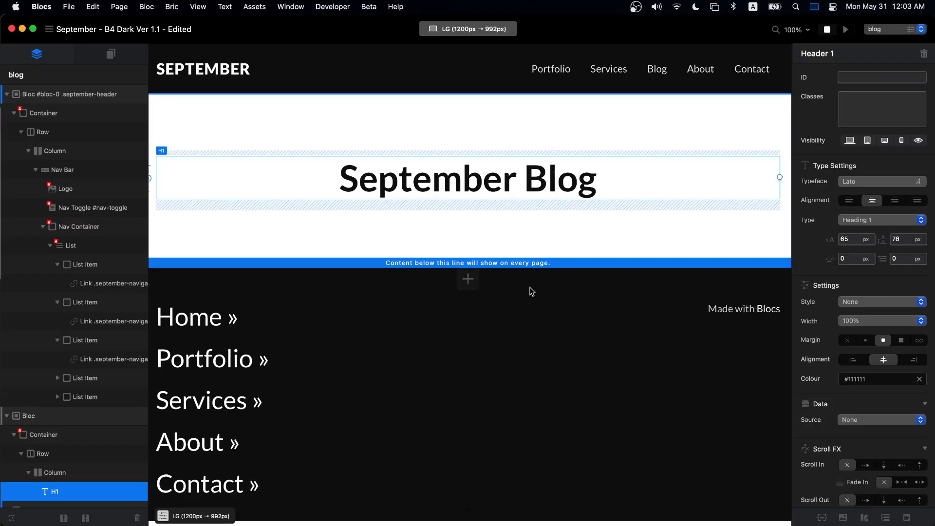
left_click(591, 312)
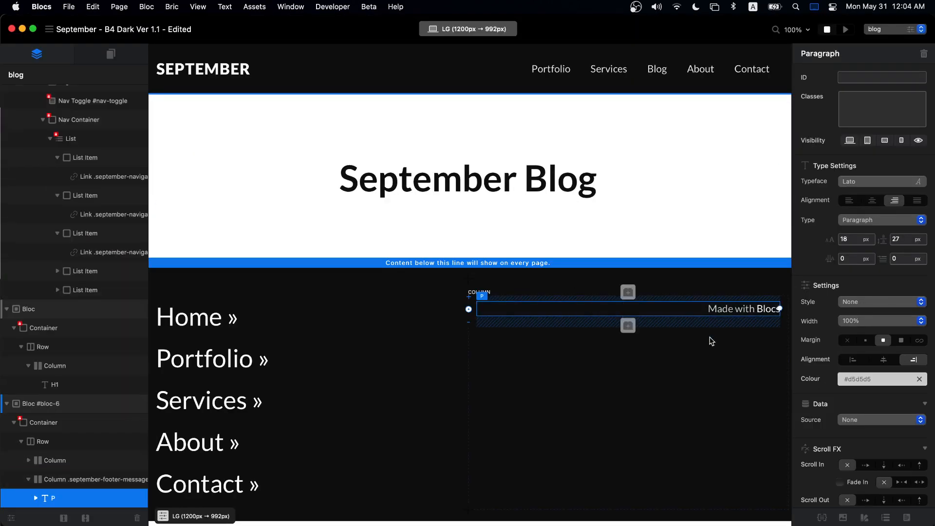
- Insert a Volt Core bric below the footer's Made with Blocs text
left_click(628, 330)
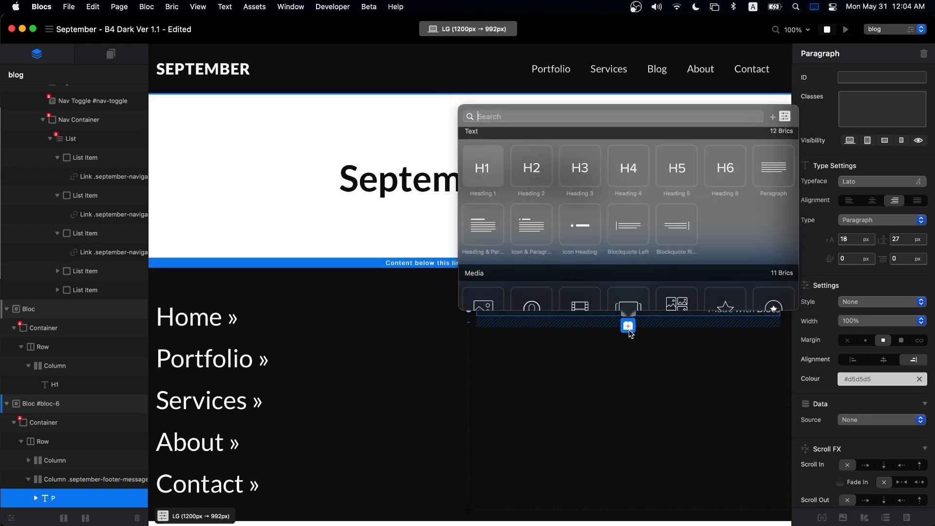
type("volt")
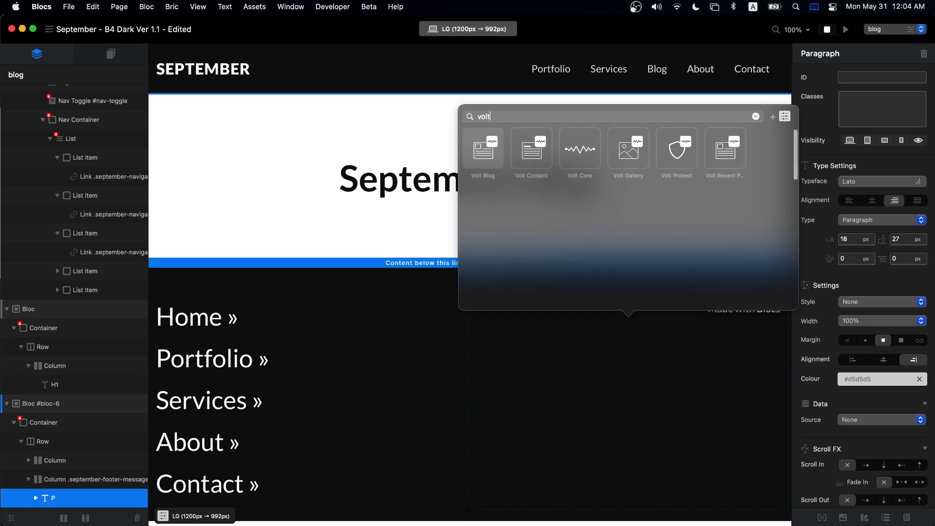
mouse_move(582, 174)
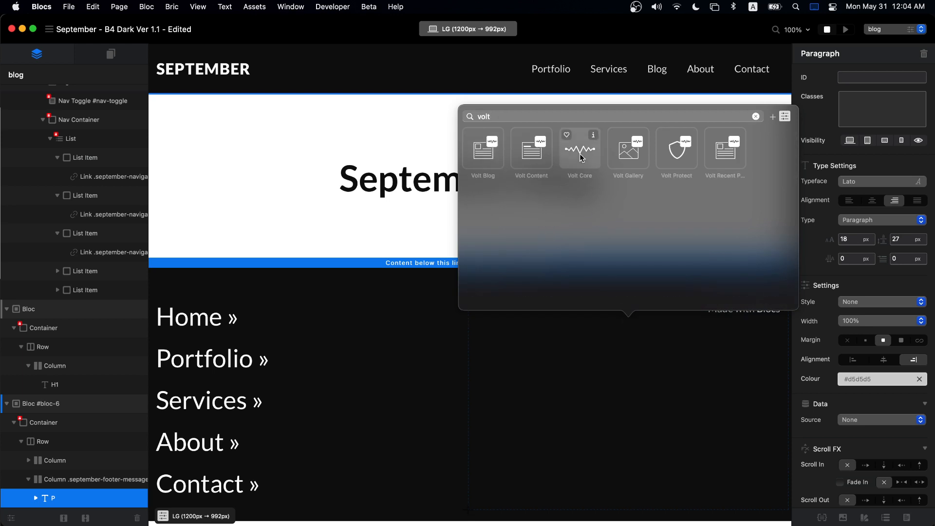
left_click(579, 154)
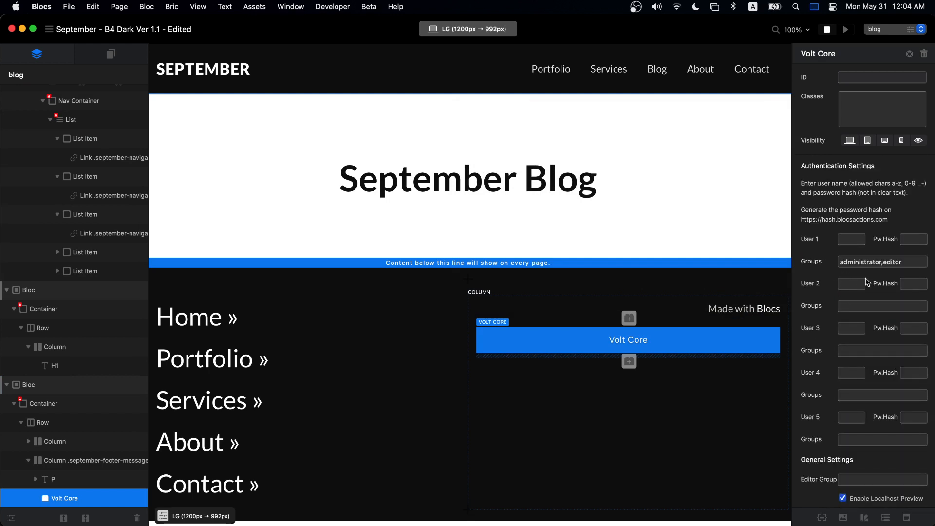
- Enter User 1's username in the Volt Core login settings
left_click(851, 239)
left_click(909, 239)
left_click(852, 235)
type("eldar")
left_click(904, 240)
mouse_move(803, 218)
left_mouse_down()
mouse_move(835, 219)
mouse_move(804, 215)
left_mouse_up()
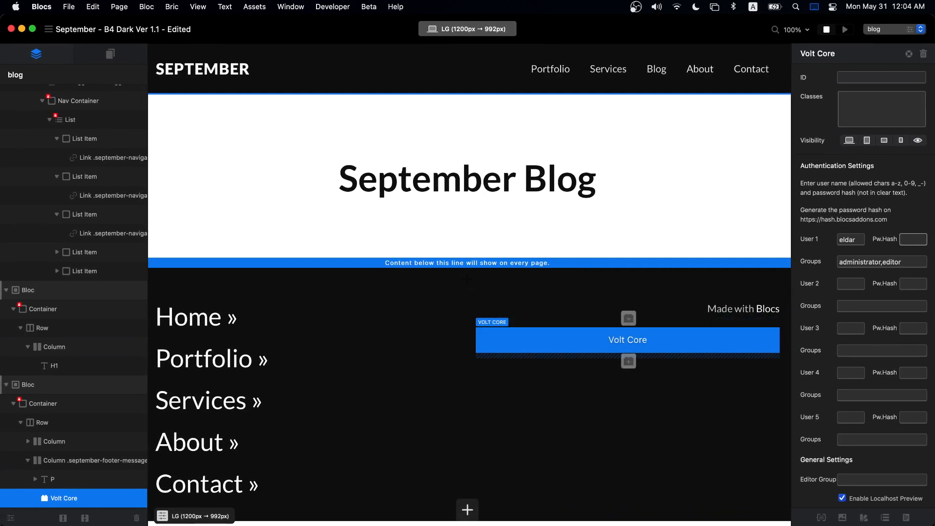
- Search the web for a hash password generator and open the Bcrypt-Generator site
key("super+Tab")
key("super+t")
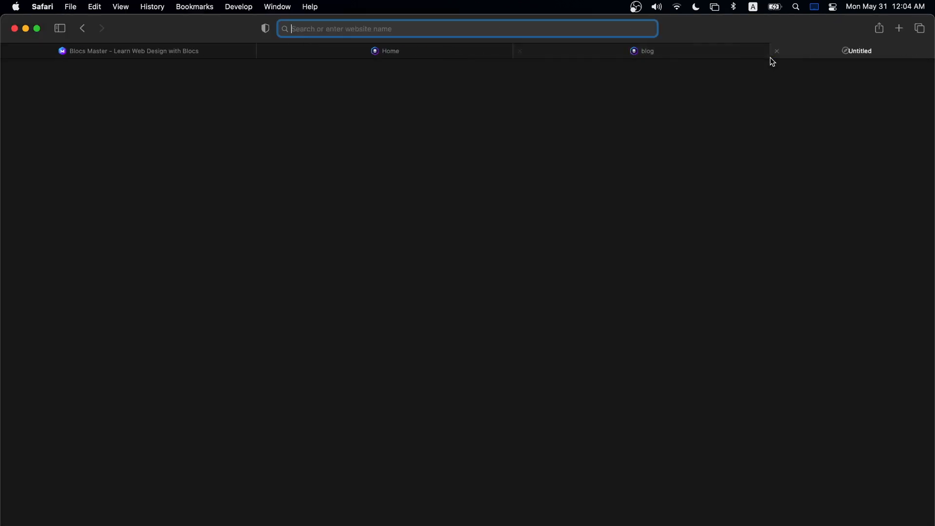
type("hash pw")
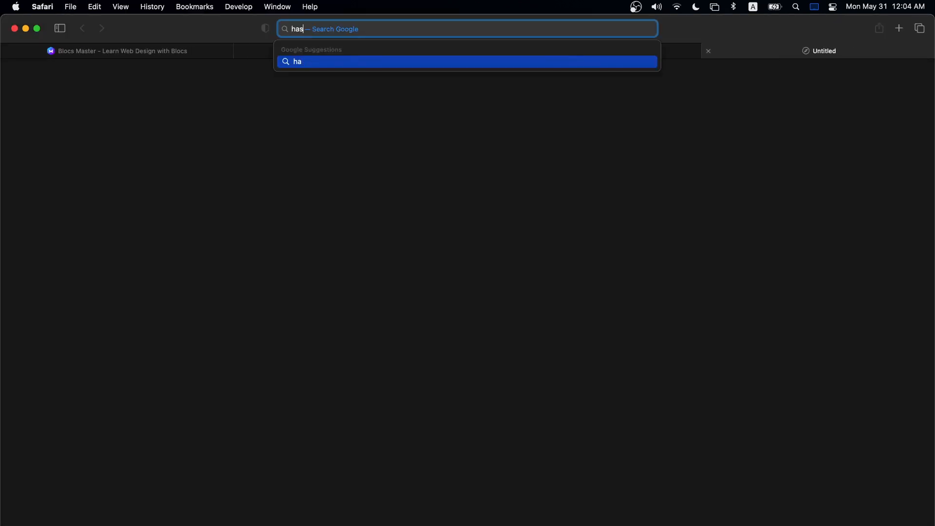
key("BackSpace")
type("assword generator")
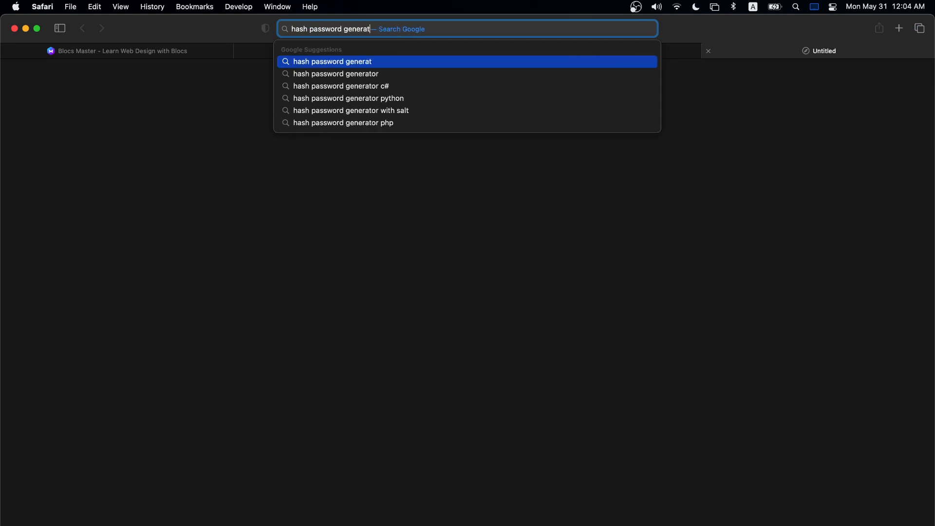
key("Return")
scroll(483, 151, "down", 6)
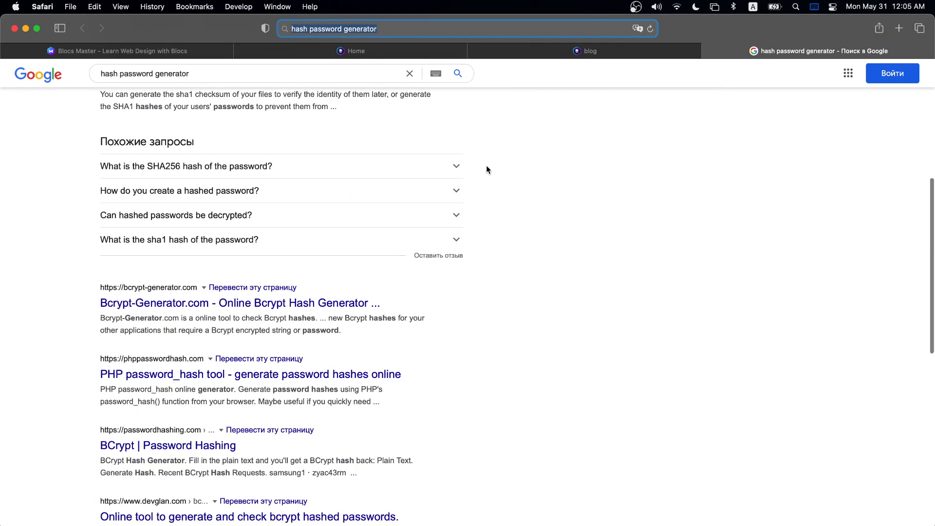
left_click(139, 305)
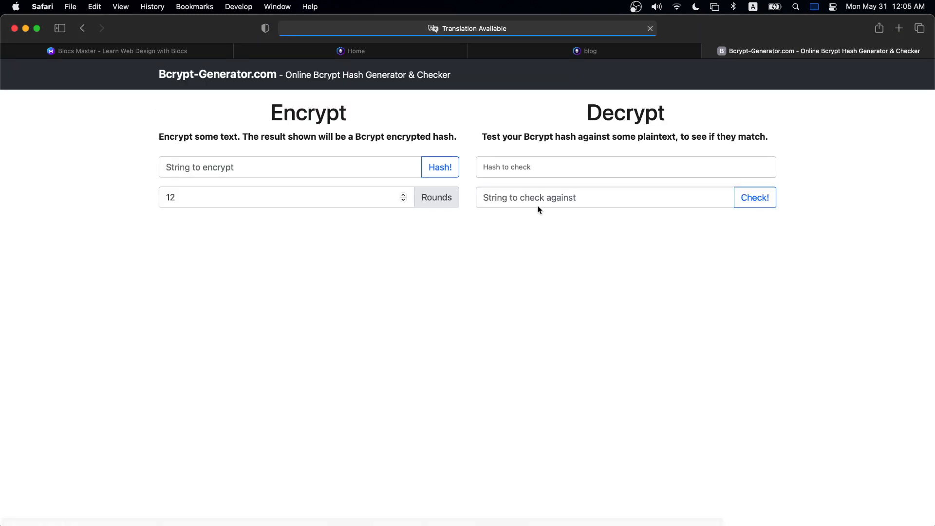
- Generate a bcrypt hash of the user's password, copy it, and return to Blocs
left_click(276, 162)
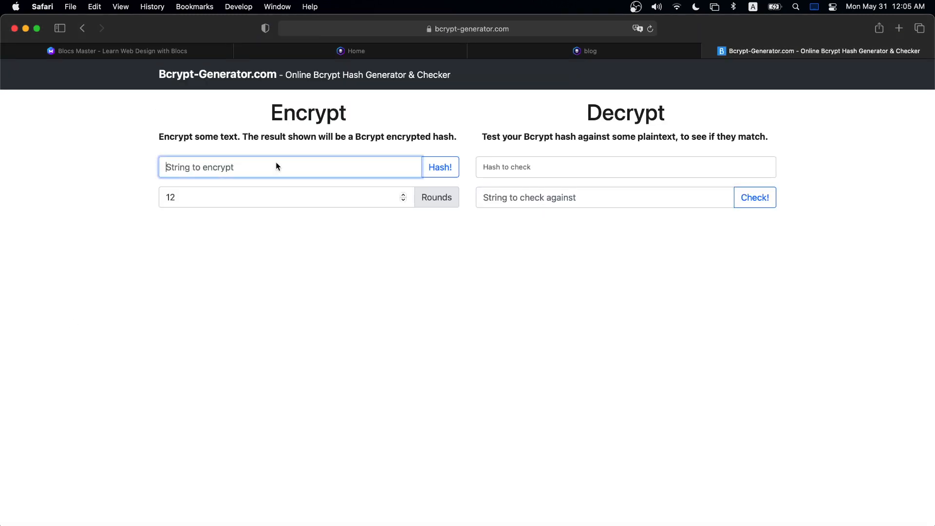
key("super+a")
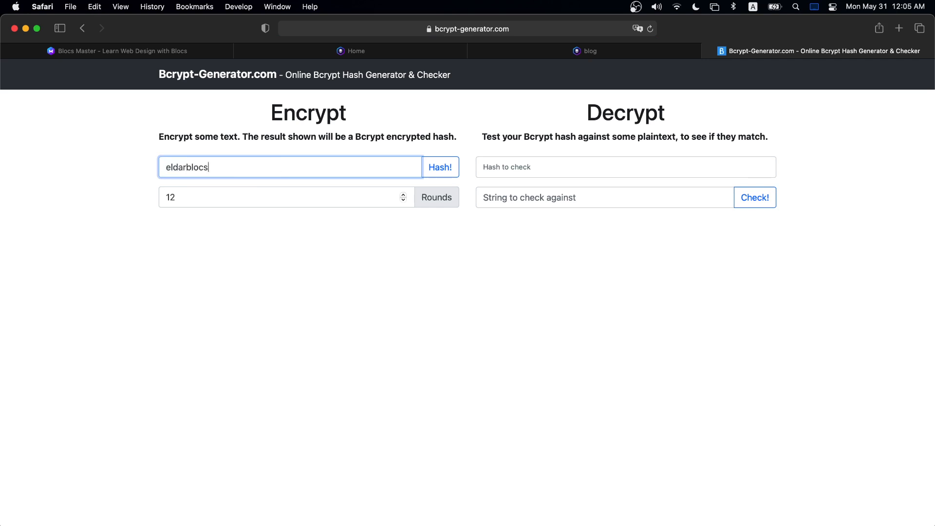
left_click(441, 168)
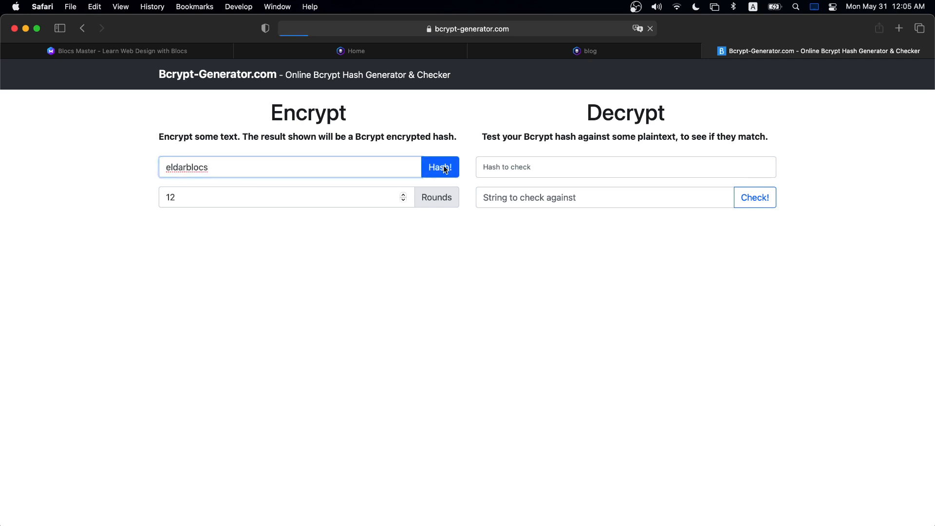
left_click_drag(600, 114, 296, 110)
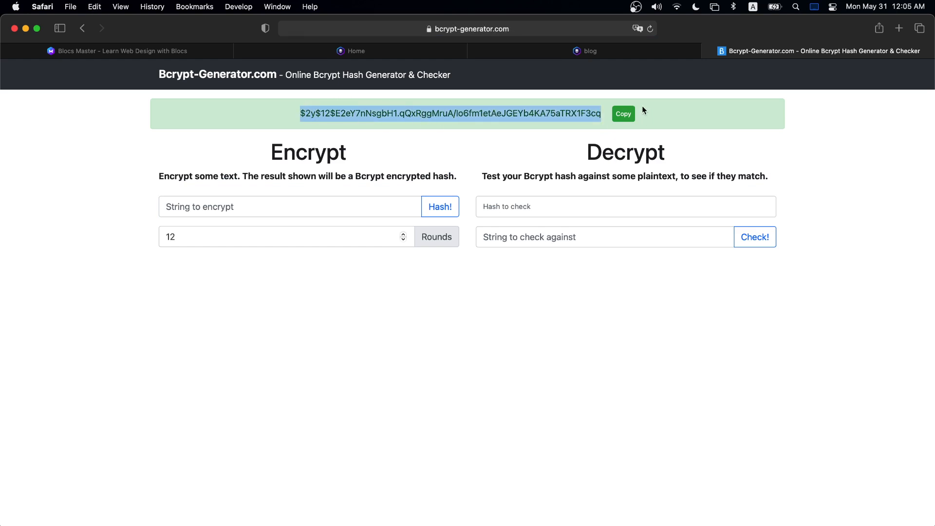
key("super+Tab")
left_click(907, 240)
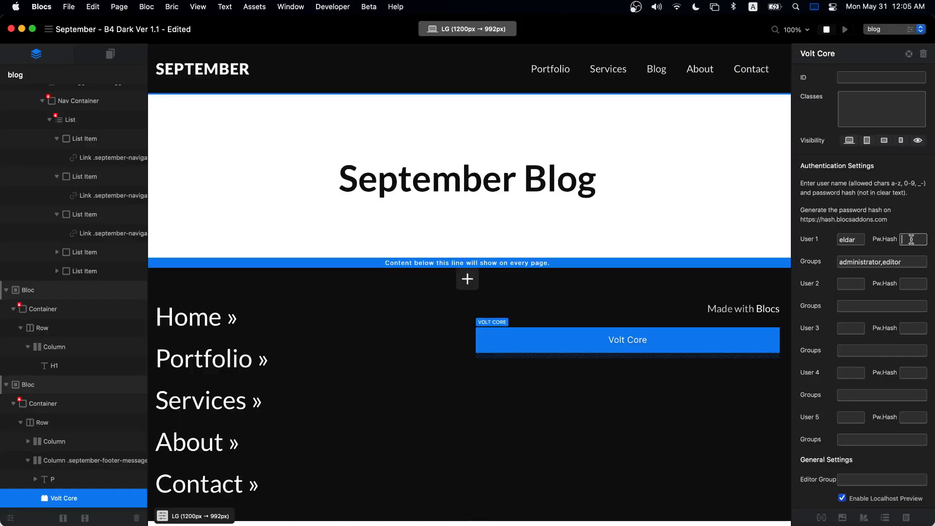
- Paste the bcrypt hash into User 1's Pw.Hash field, then open Project Settings
key("super+v")
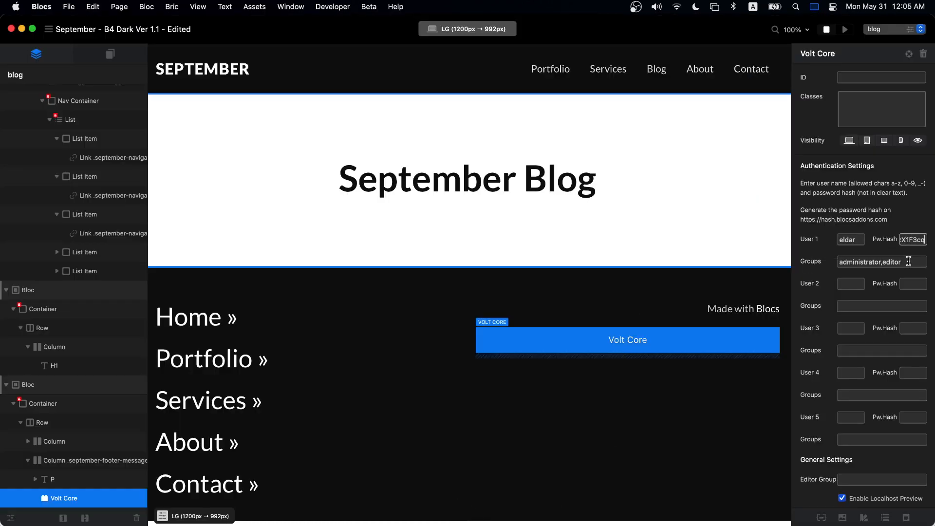
scroll(901, 287, "down", 3)
scroll(881, 382, "down", 8)
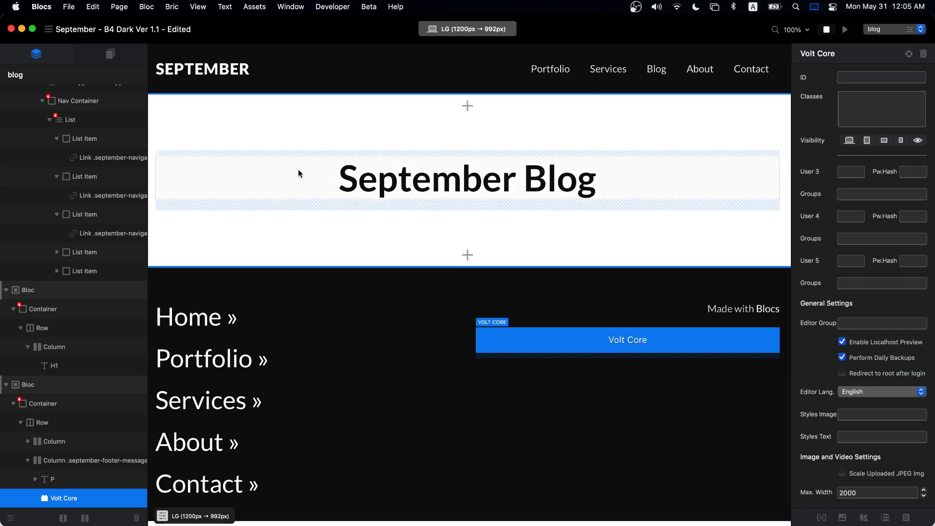
left_click(48, 30)
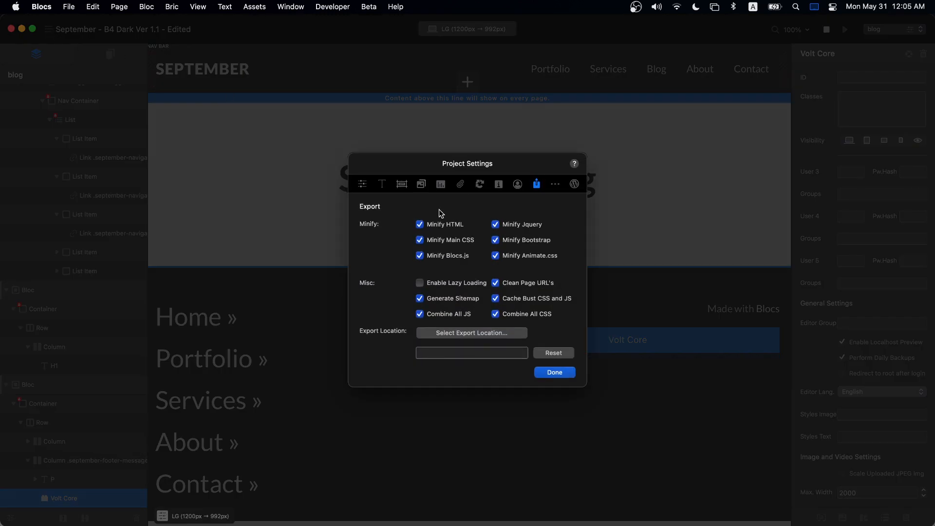
left_click(364, 184)
left_click(437, 234)
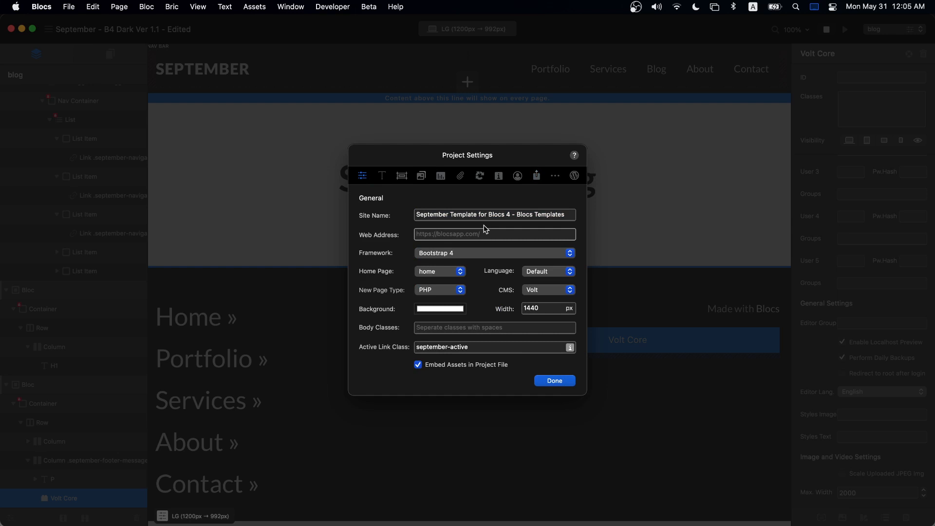
type("htt")
type("ps://blocsmaste")
type(".com")
left_click(555, 380)
- Recheck User 1's user name and password hash in the footer's Volt Core bric
scroll(877, 341, "down", 5)
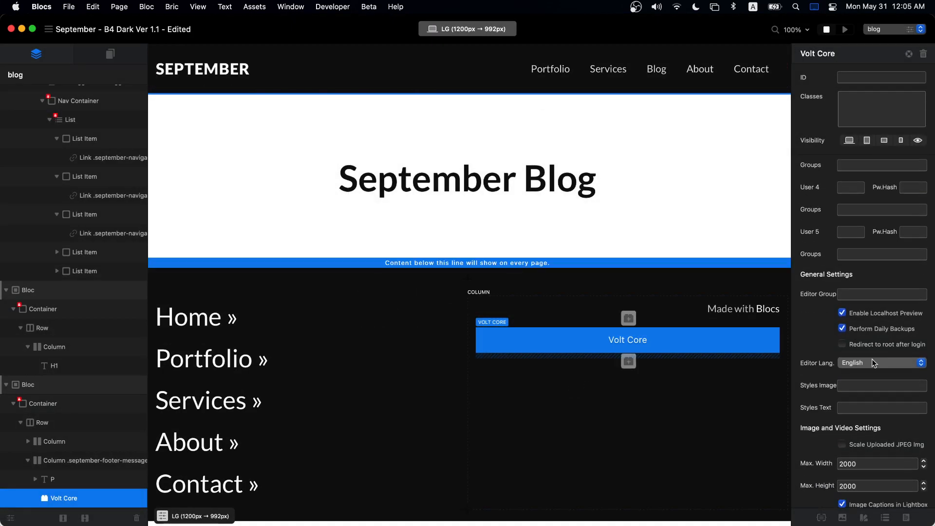
scroll(870, 379, "up", 15)
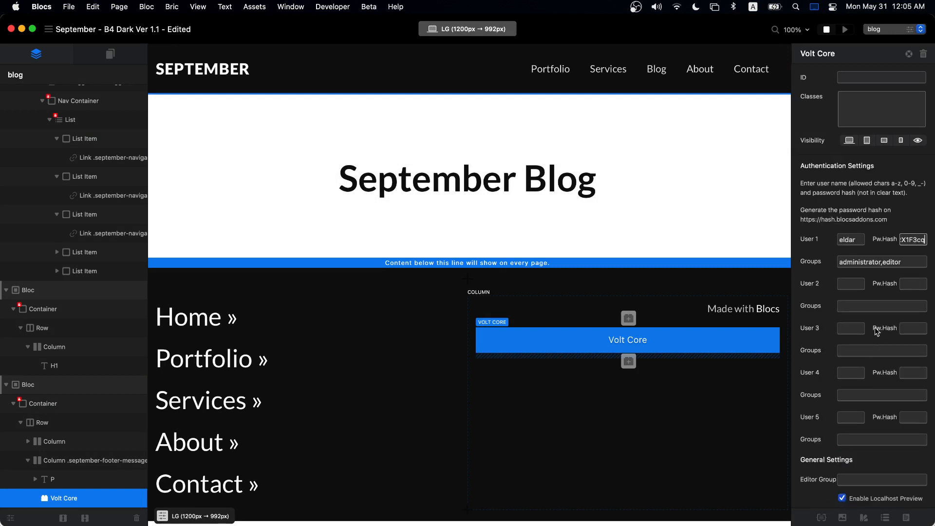
left_click(849, 238)
left_click(909, 239)
left_click(736, 282)
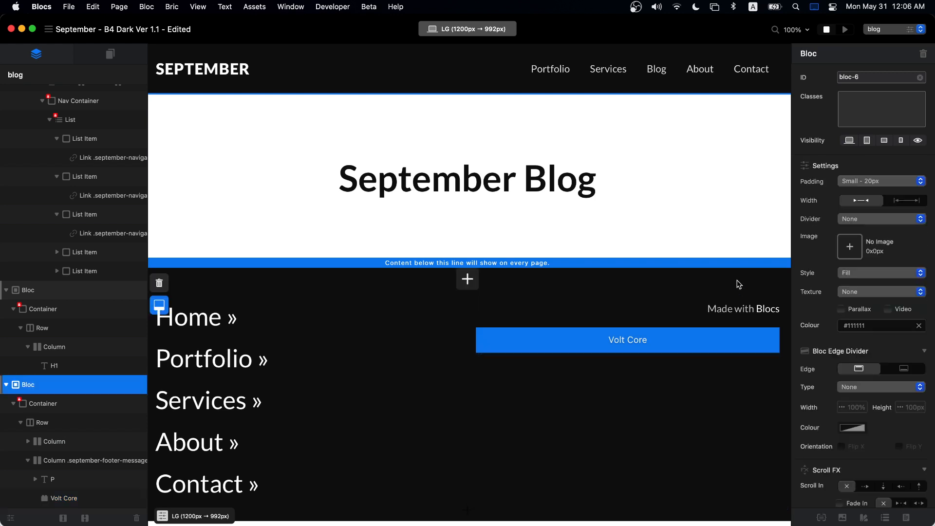
- Create an empty page named 'login' that is excluded from the primary menu
left_click(100, 60)
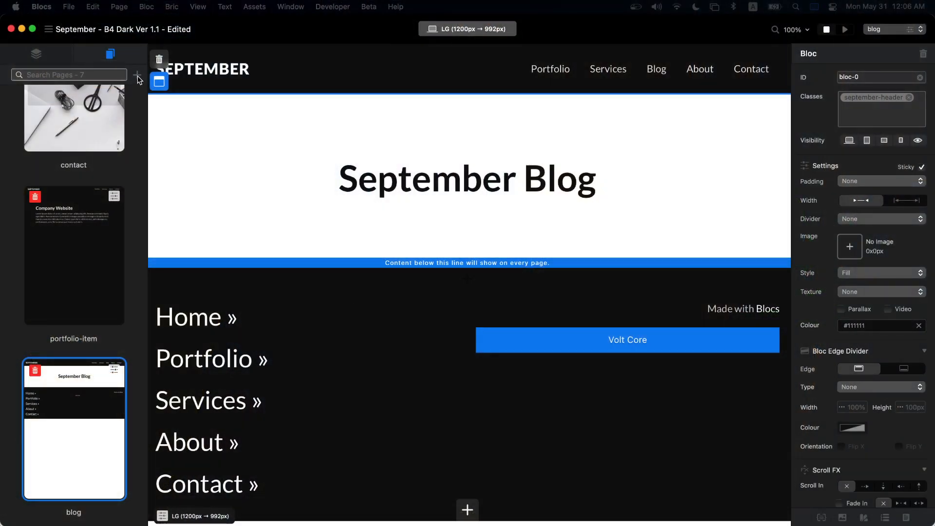
left_click(138, 77)
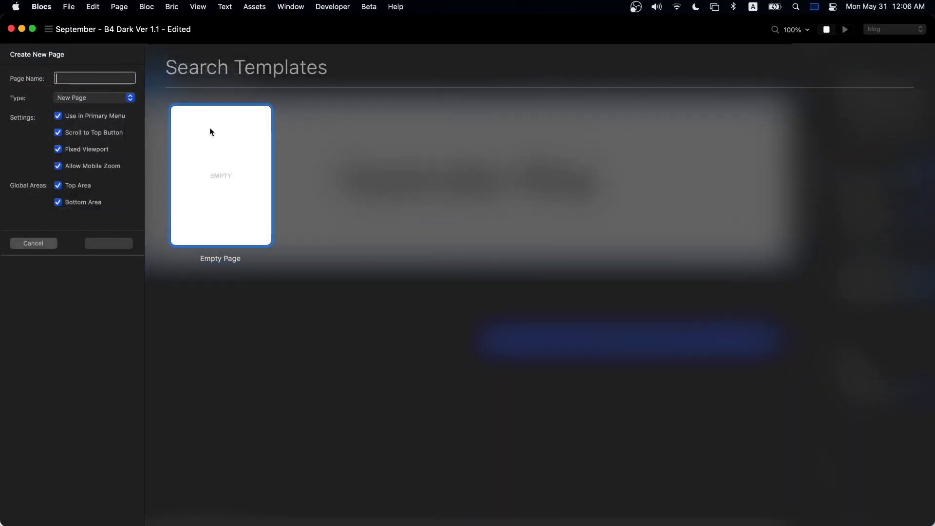
type("lon")
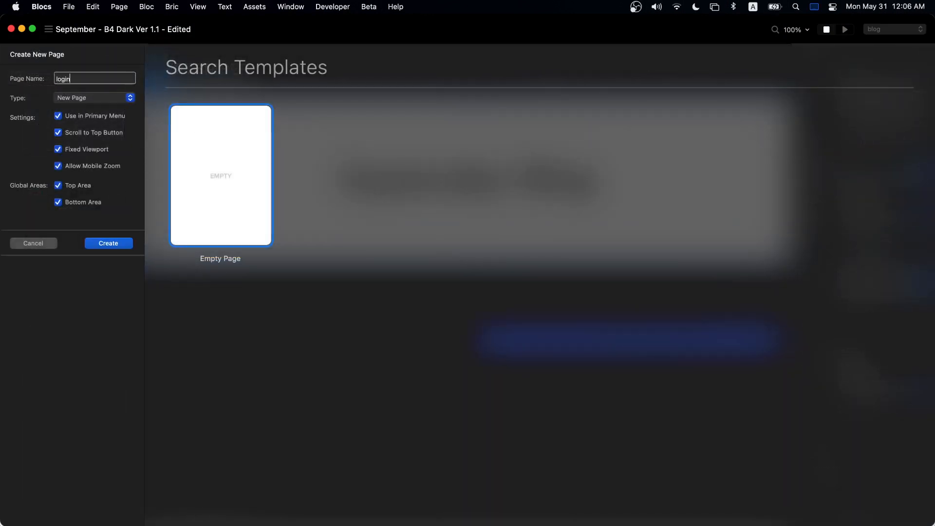
left_click(91, 118)
left_click(115, 243)
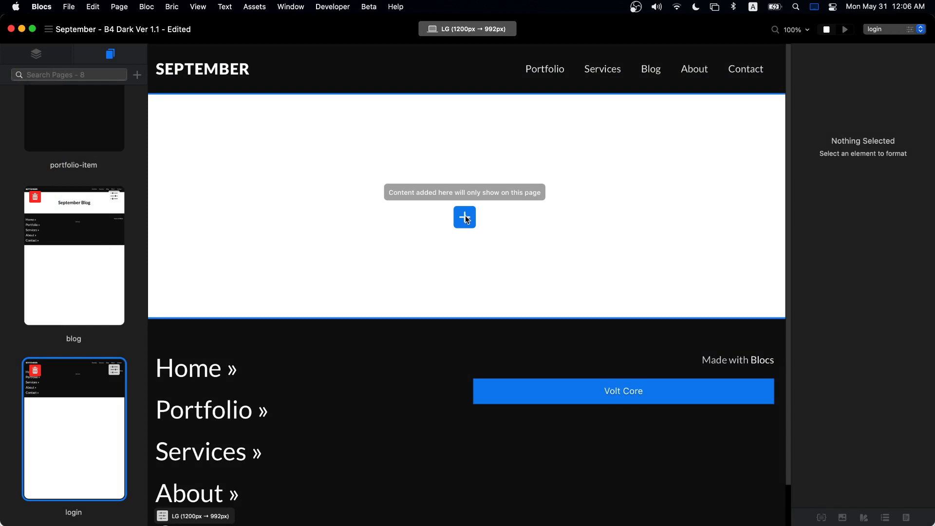
- Insert the Volt Login block and a Volt Logout block beneath it on the login page
left_click(465, 218)
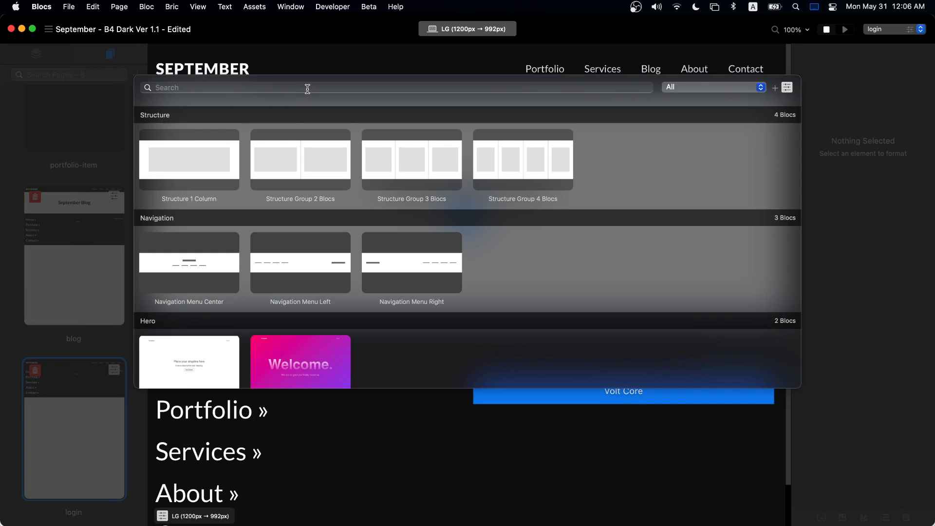
left_click(308, 88)
type("volt")
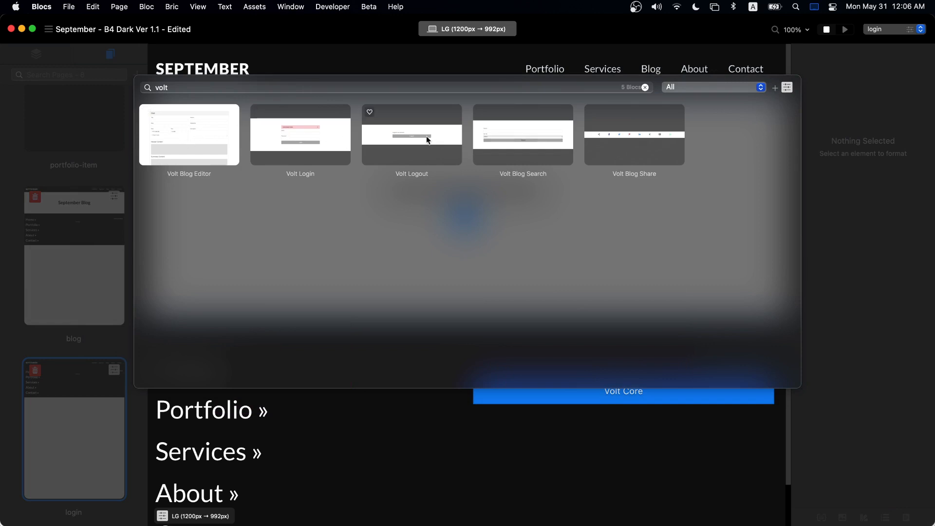
left_click(282, 129)
left_click(466, 350)
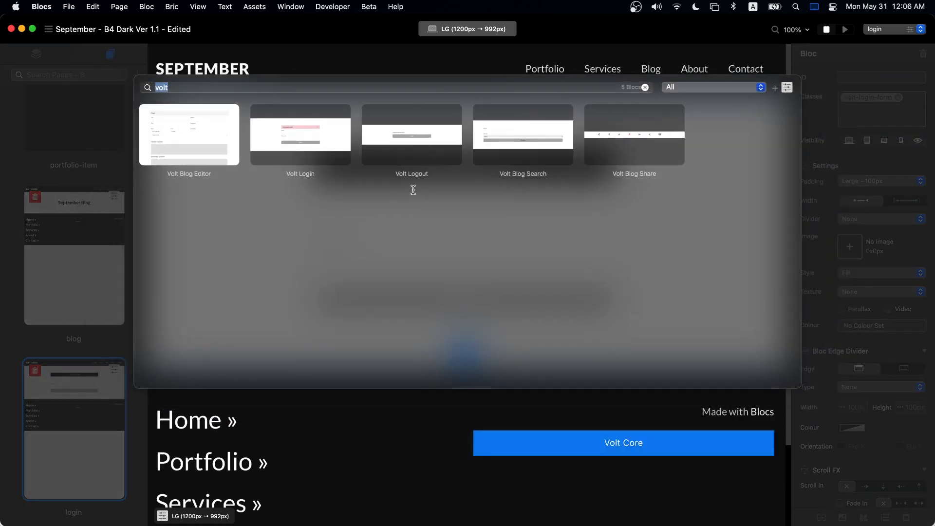
left_click(403, 136)
scroll(604, 232, "up", 5)
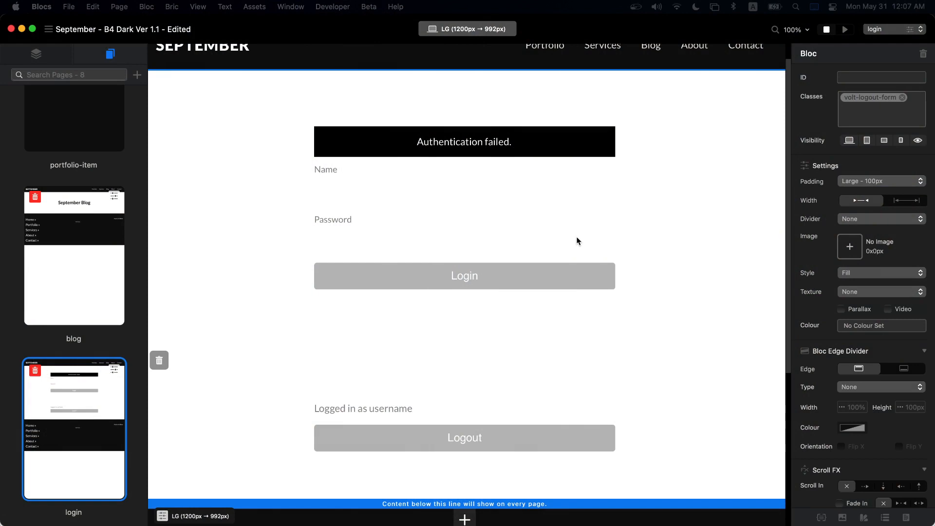
- Inspect the login page's Name field, form row, and login and logout sections
scroll(639, 263, "up", 2)
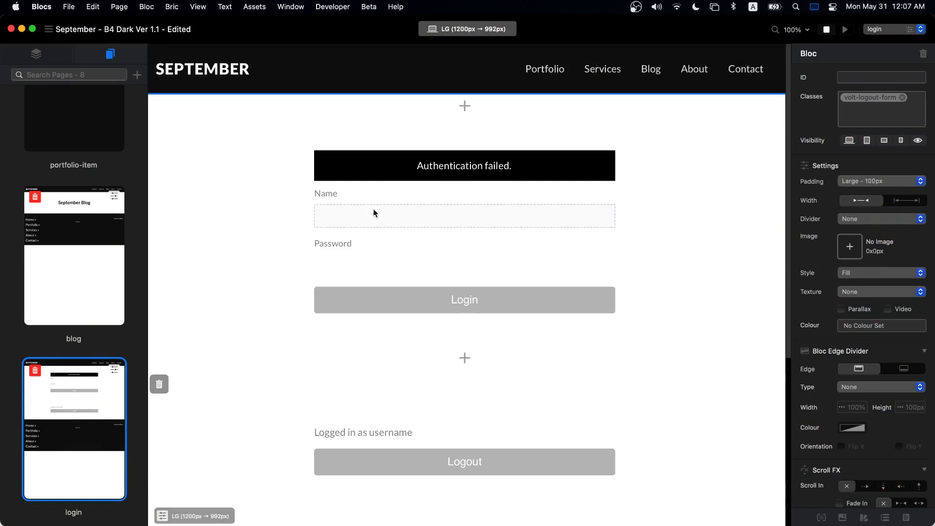
left_click(417, 215)
left_click(697, 191)
left_click(536, 218)
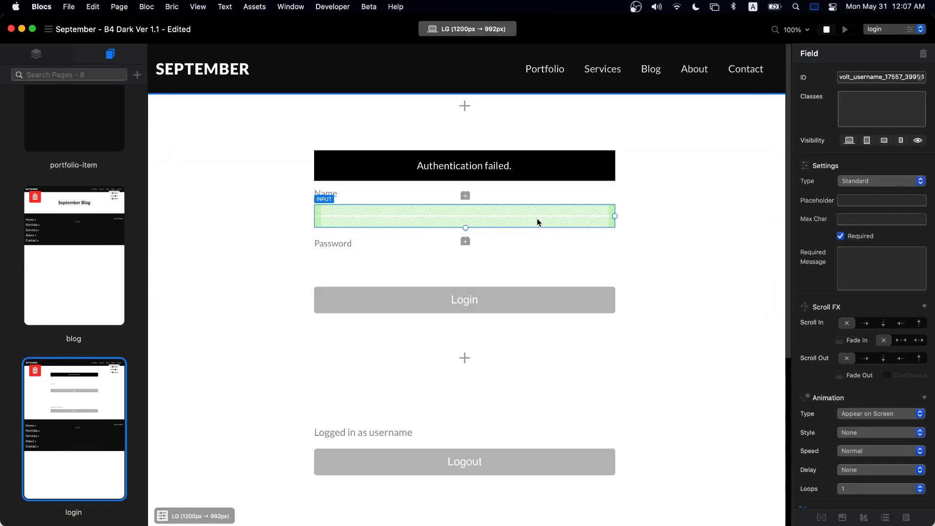
left_click(495, 377)
left_click(480, 396)
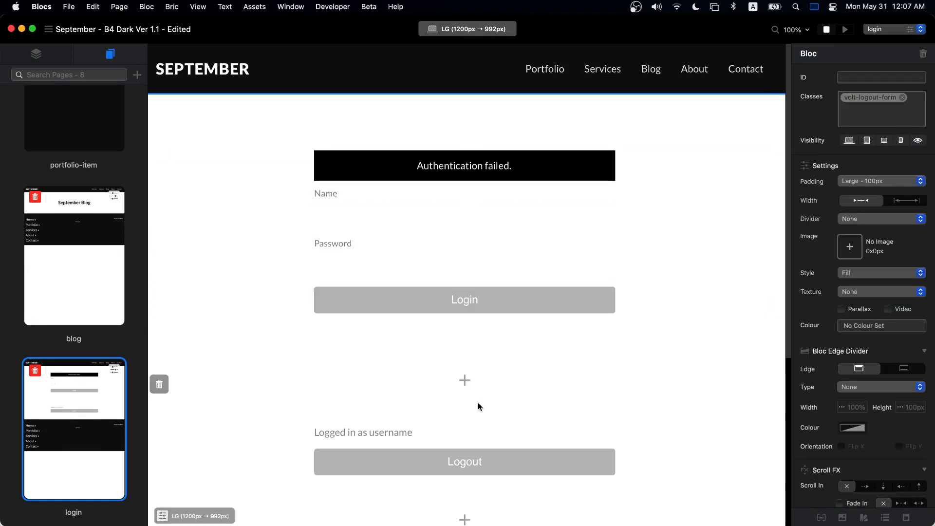
left_click(415, 217)
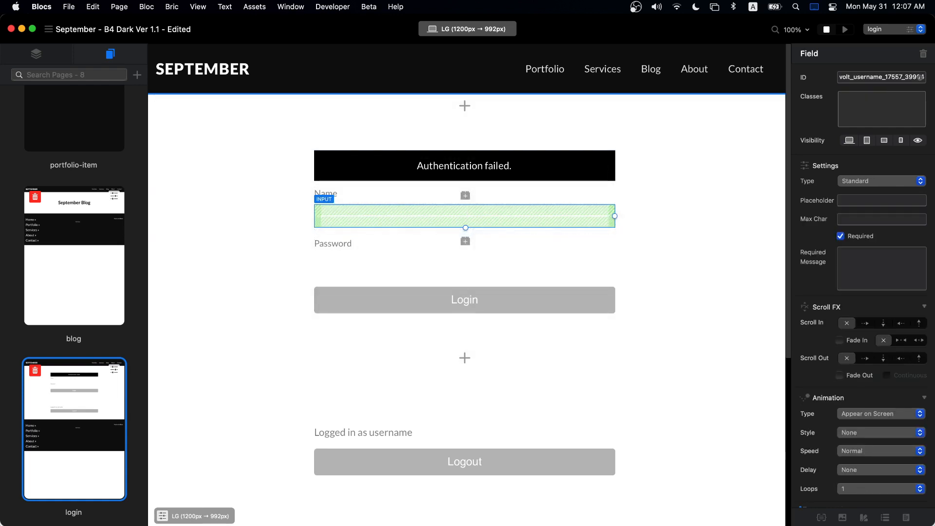
- Delete the form-control style class from the class list
left_click(821, 517)
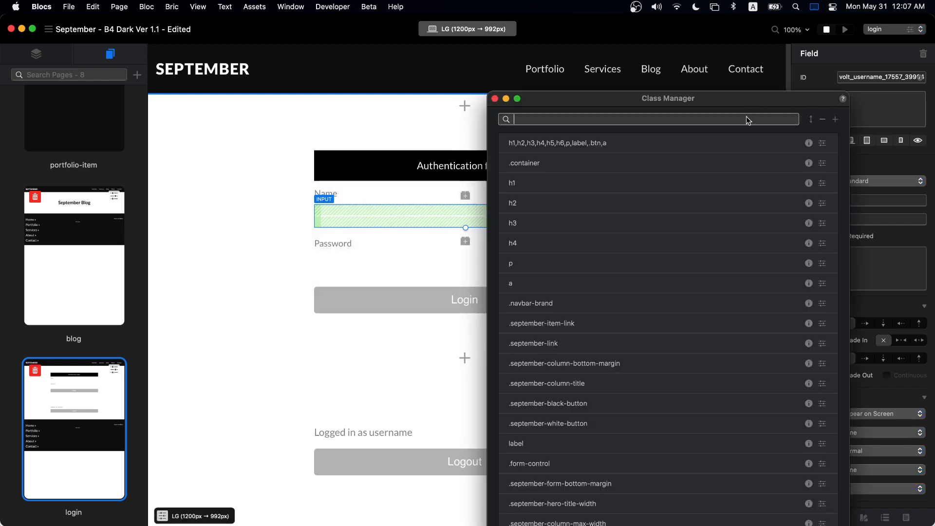
type("fo")
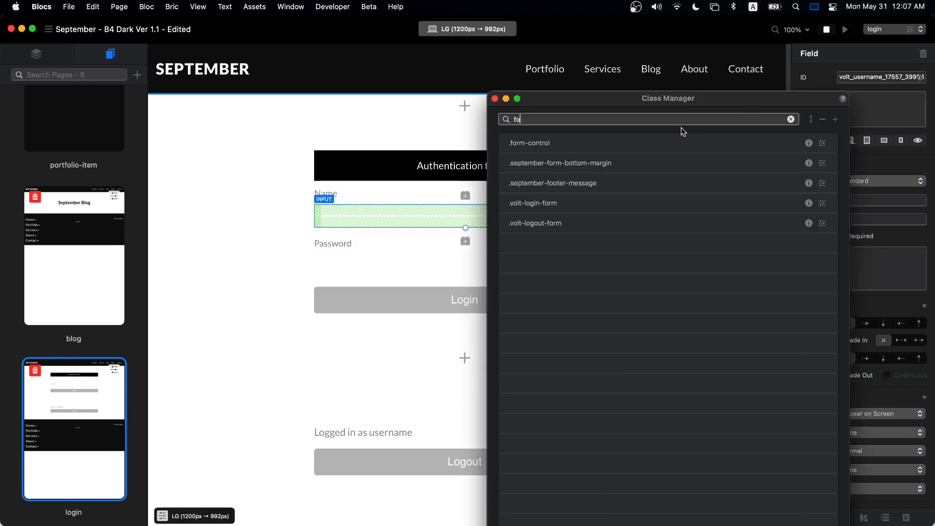
double_click(644, 142)
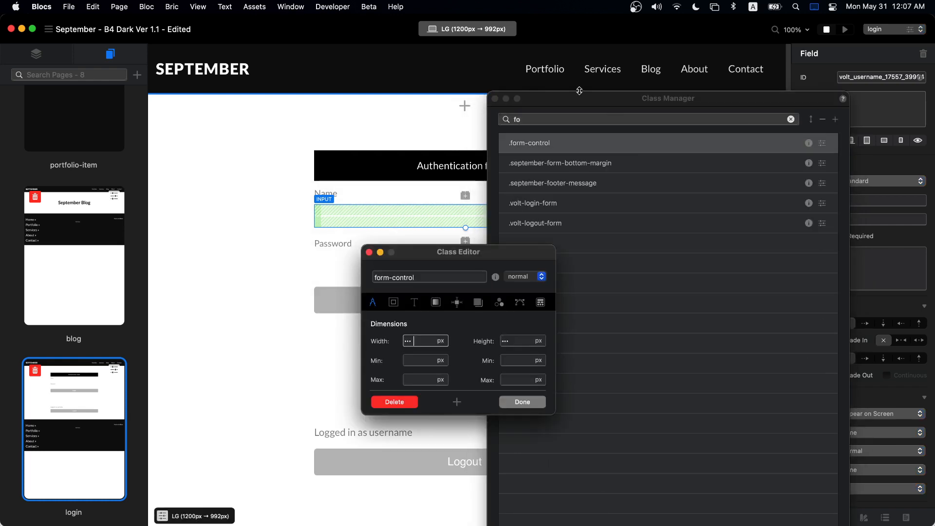
left_click(496, 101)
left_click_drag(509, 252, 687, 190)
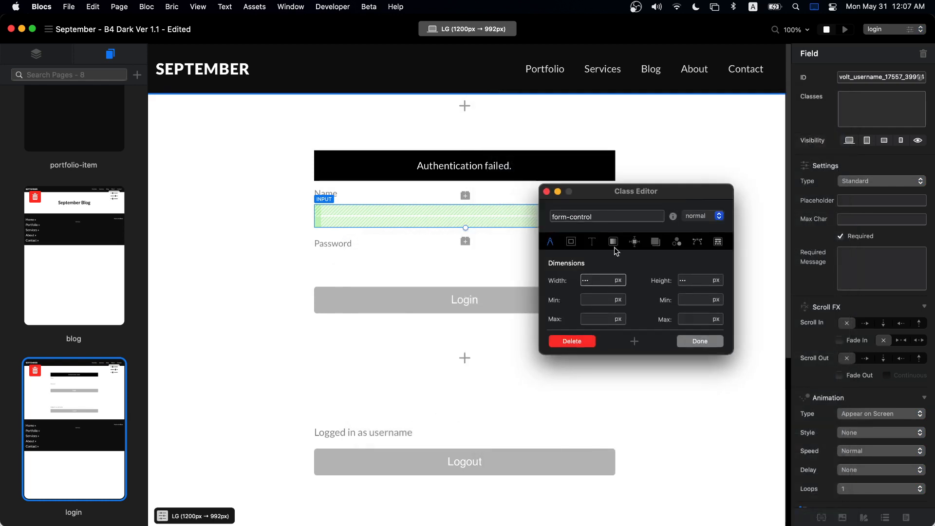
left_click(591, 242)
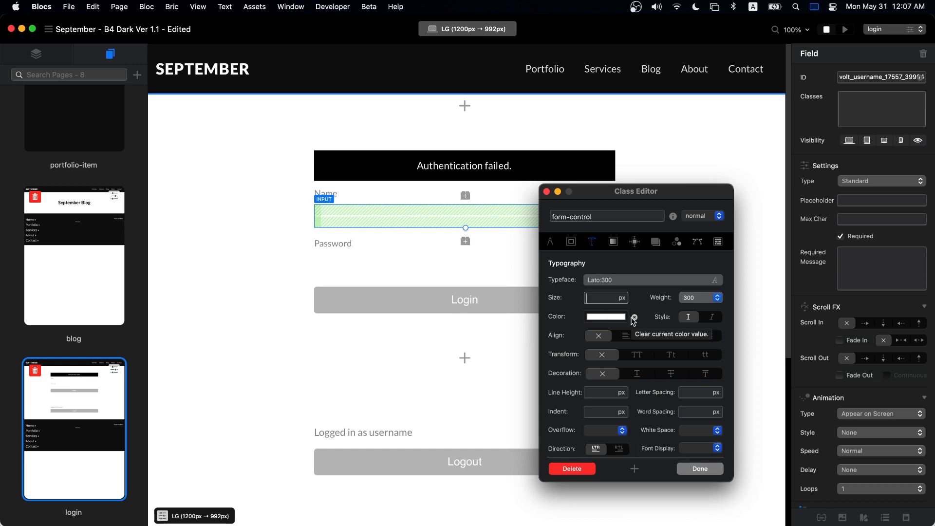
left_click(573, 468)
left_click(523, 242)
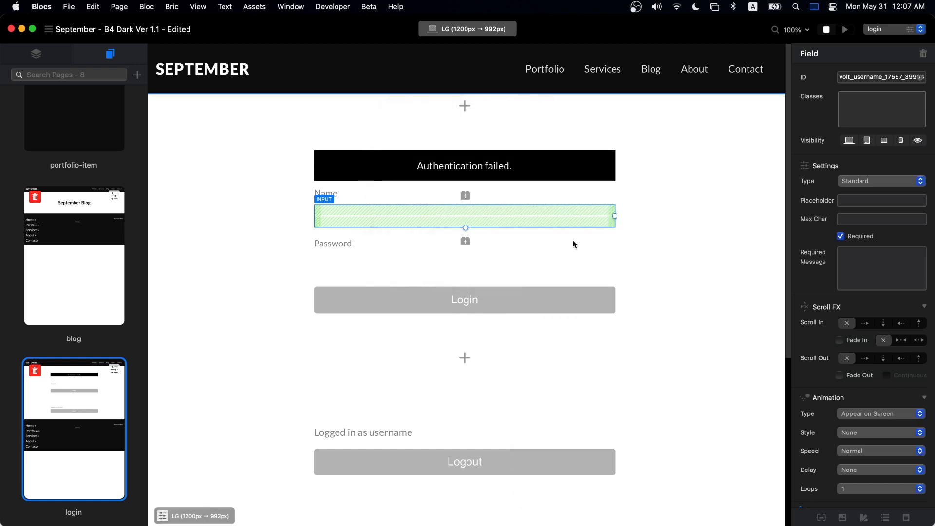
- Save the project and export it to the Desktop, replacing only updated files
left_click(696, 219)
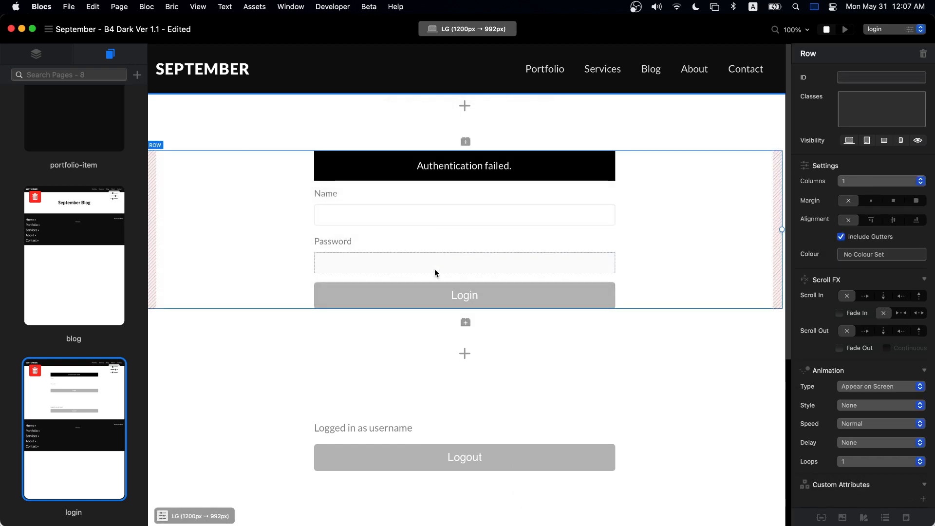
left_click(376, 217)
left_click(726, 121)
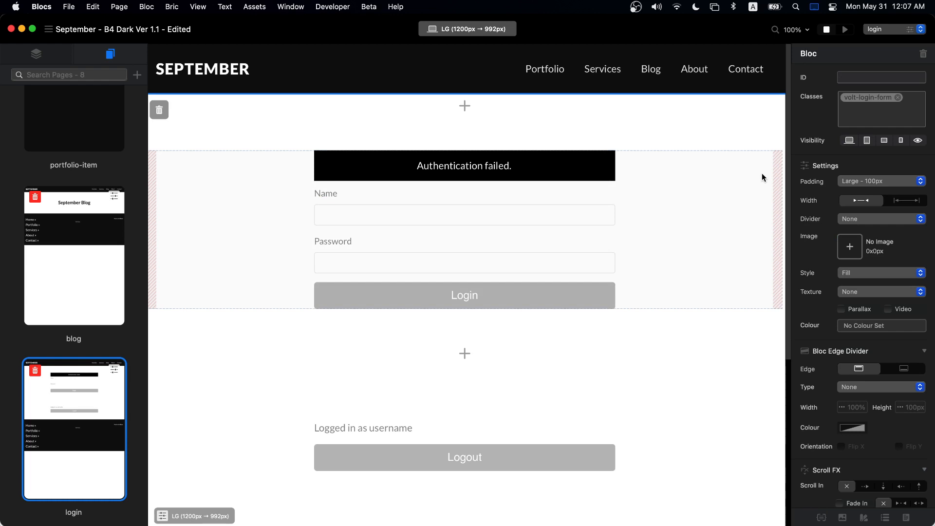
key("super+s")
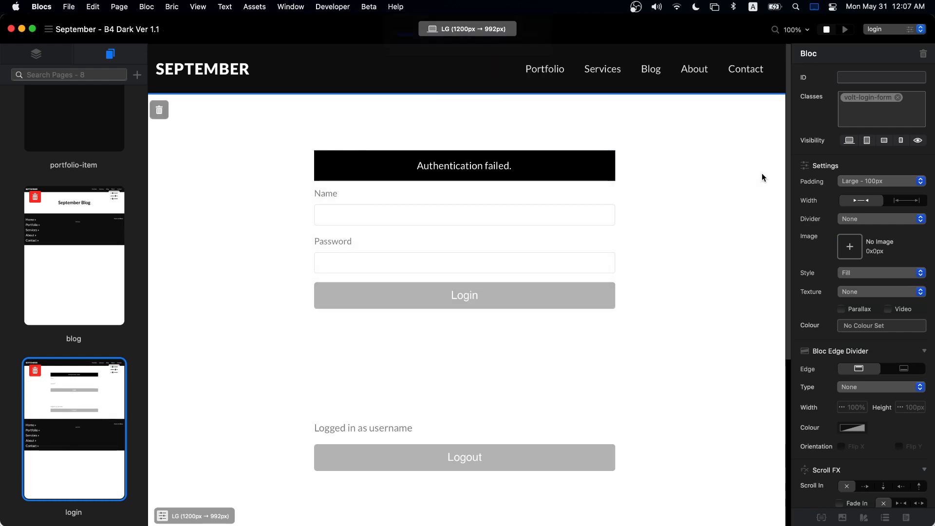
key("super+e")
left_click(572, 355)
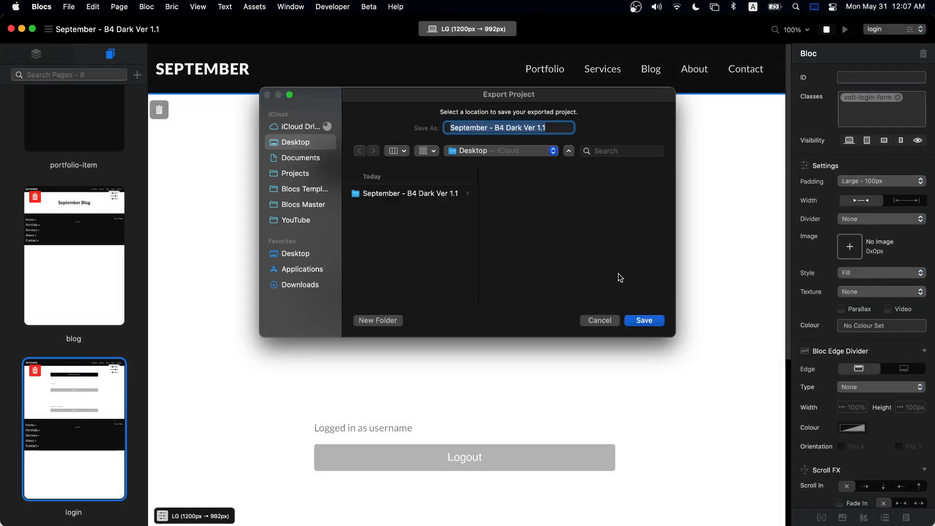
left_click(644, 320)
left_click(504, 267)
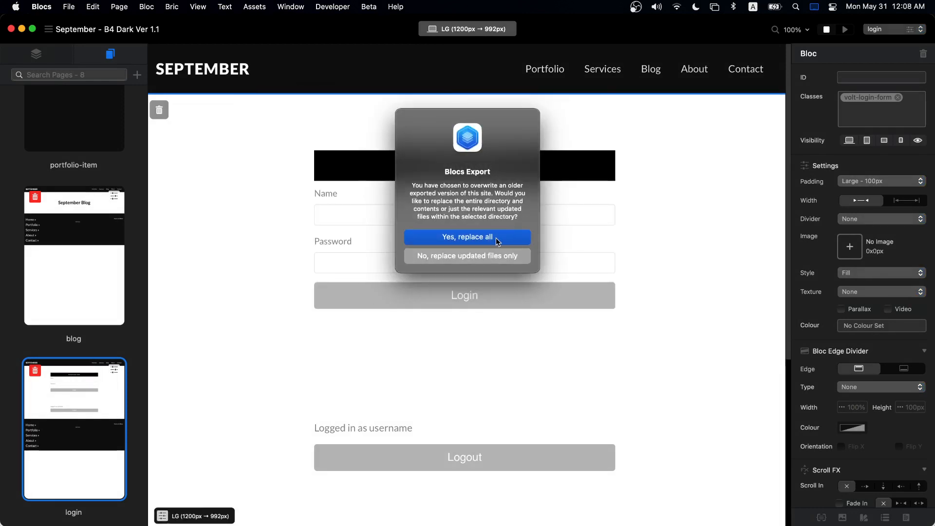
left_click(506, 240)
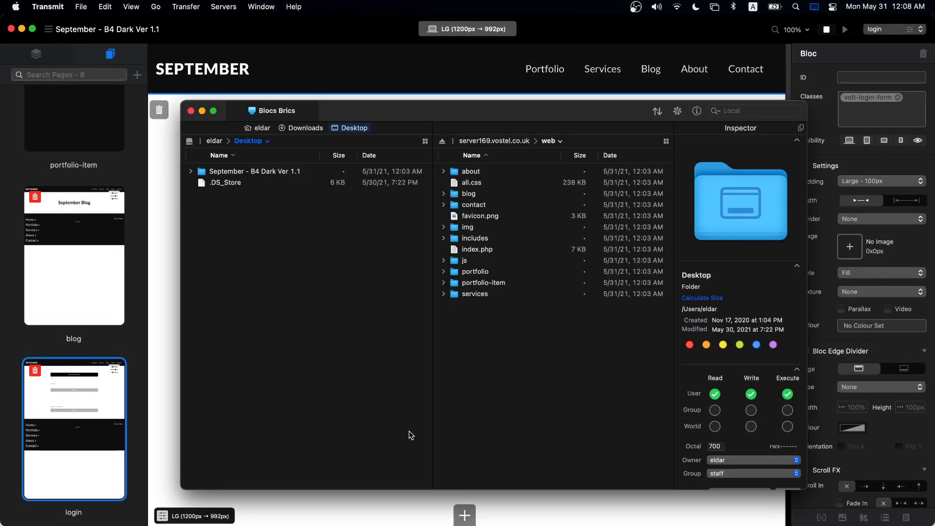
- Upload every file in the exported September folder to the server's web folder via Transmit
double_click(252, 171)
key("super+a")
left_click_drag(266, 204, 524, 385)
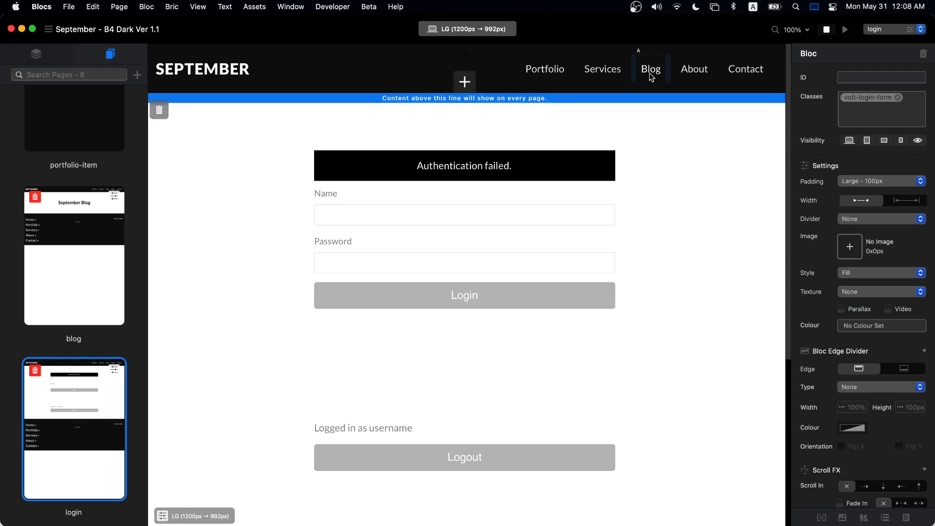
left_click(47, 52)
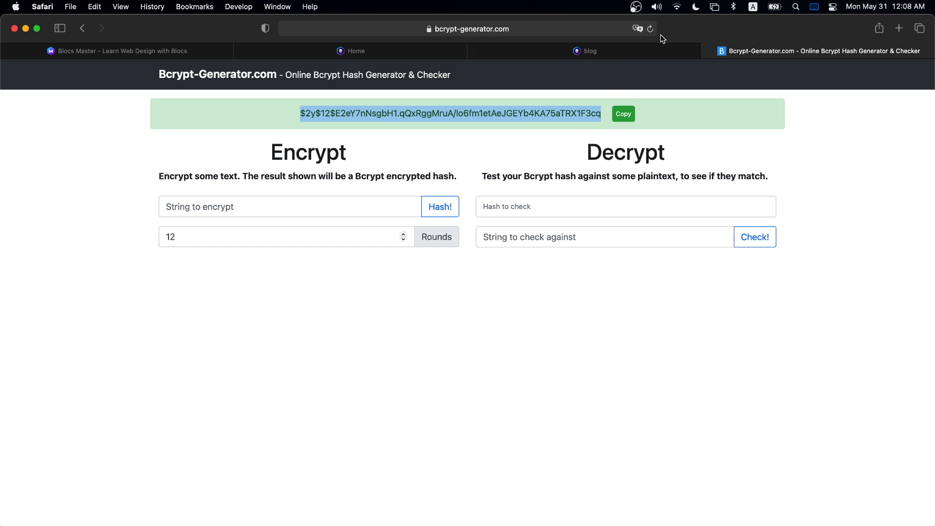
- Close the Bcrypt tab and load the live site's /login page
left_click(710, 50)
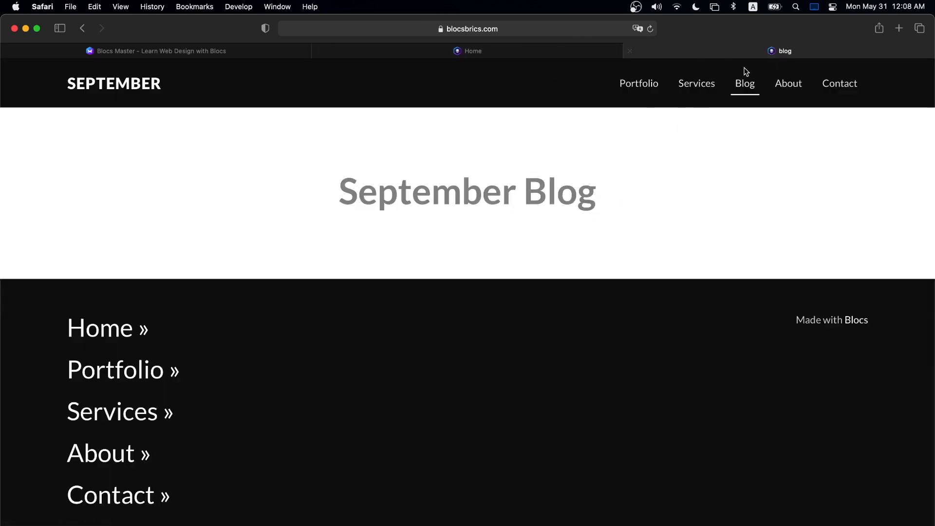
left_click(552, 27)
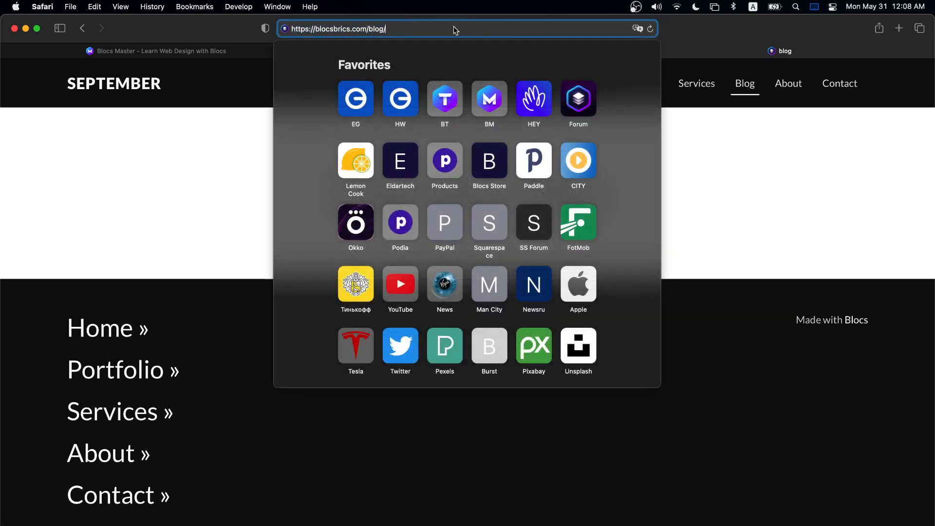
left_click_drag(367, 28, 490, 37)
type("login")
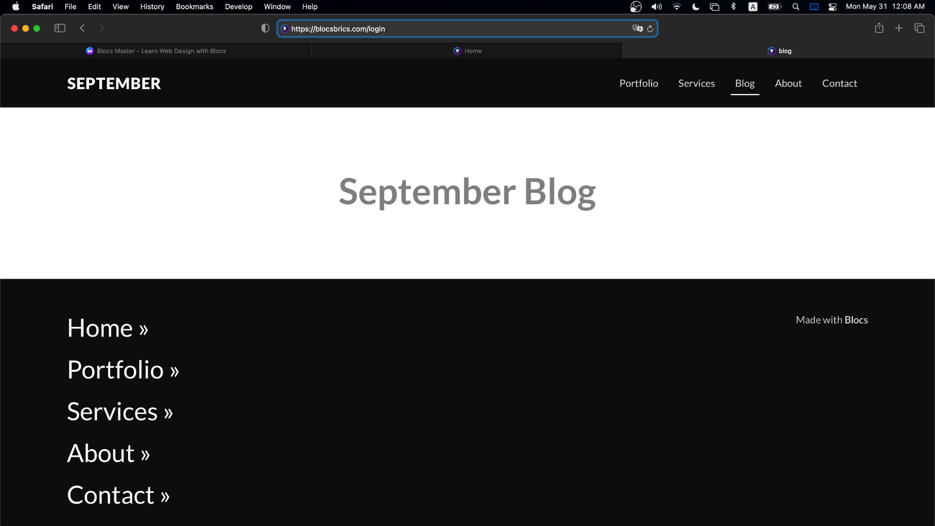
key("Return")
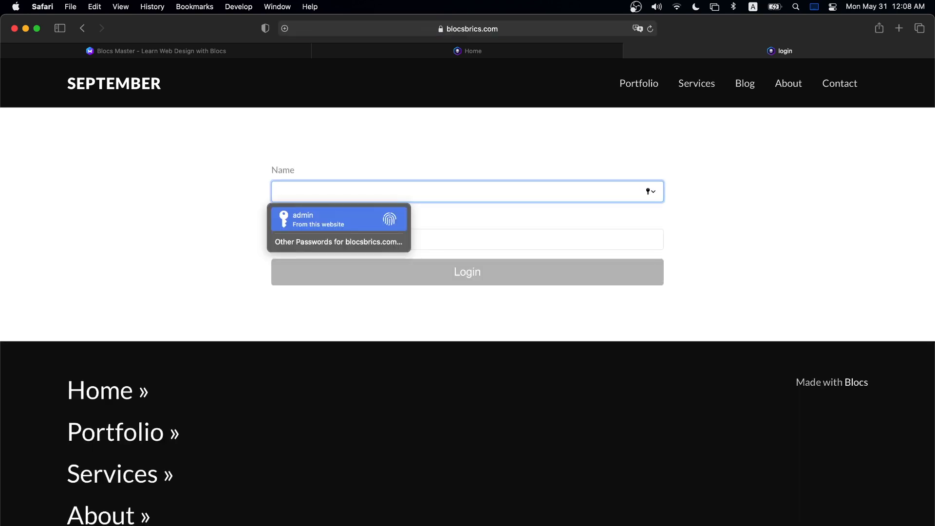
- Sign in with the user's name and password, declining the password-save prompt
left_click(652, 144)
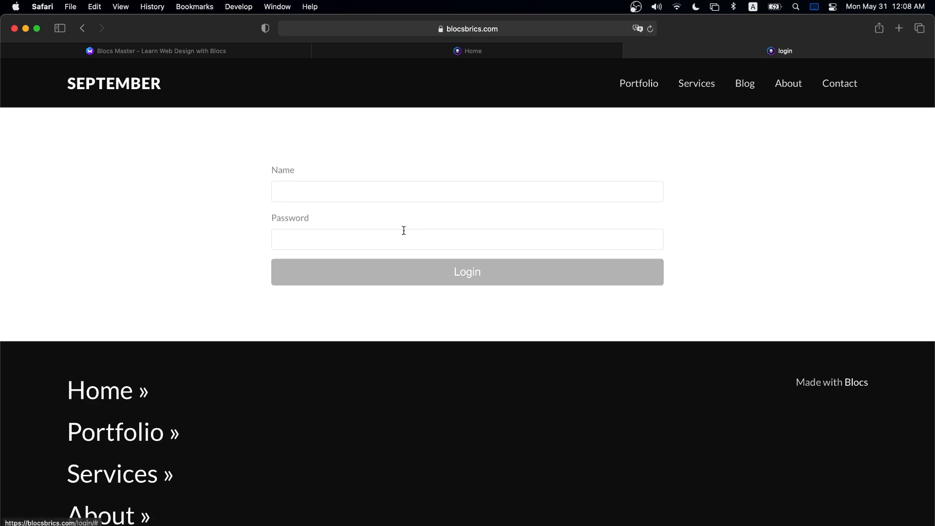
left_click(422, 194)
type("eldar")
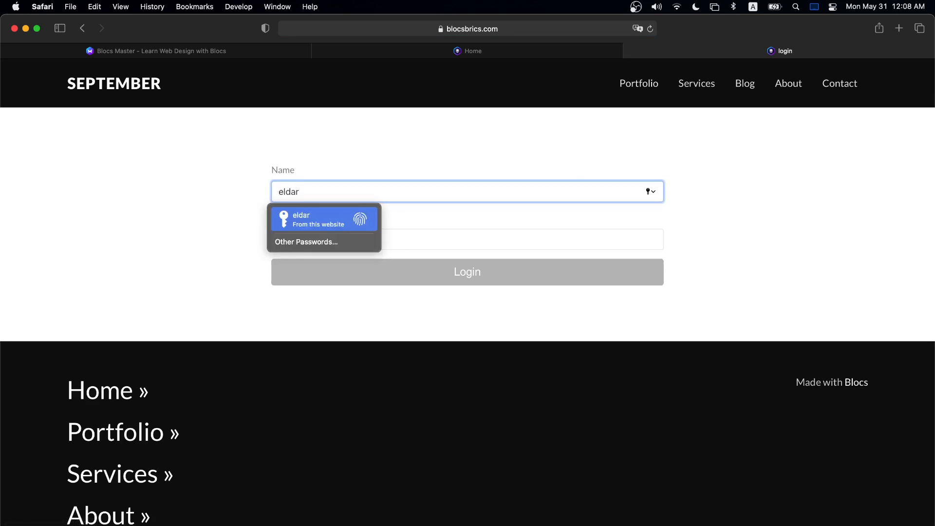
left_click(590, 229)
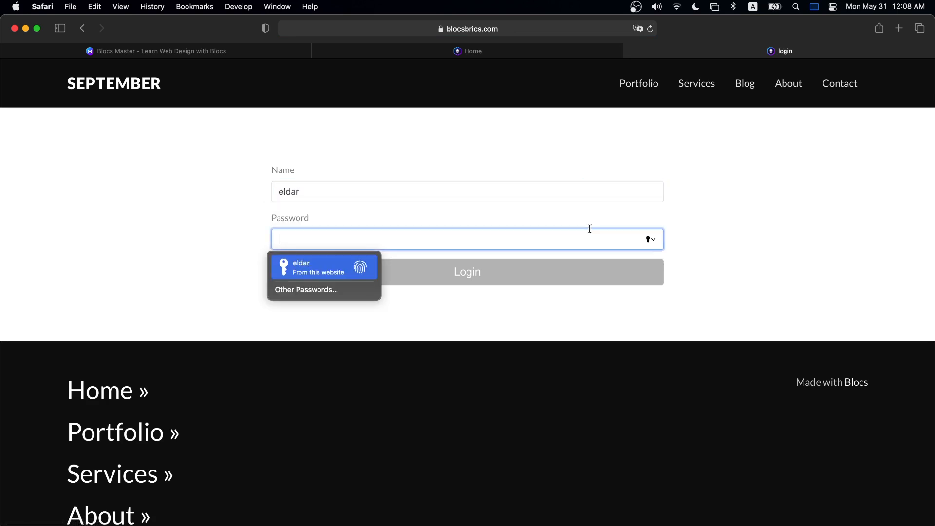
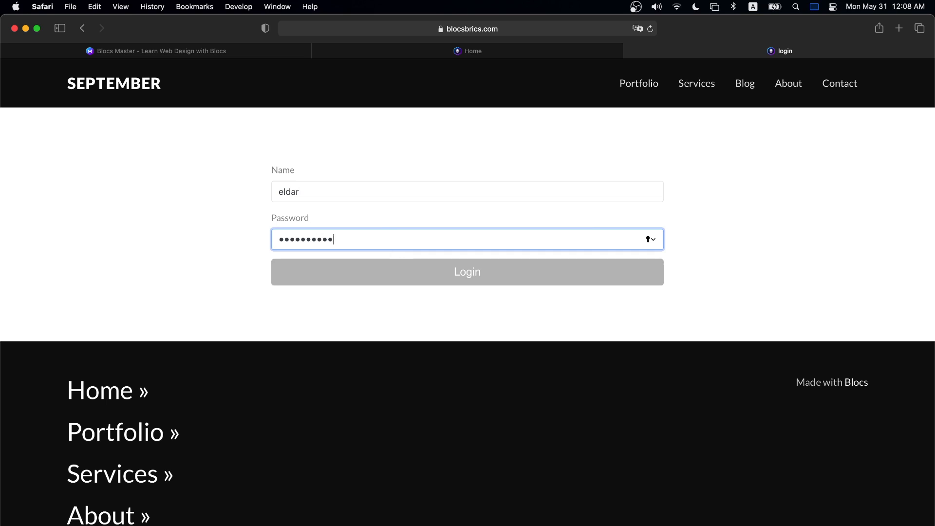
left_click(518, 282)
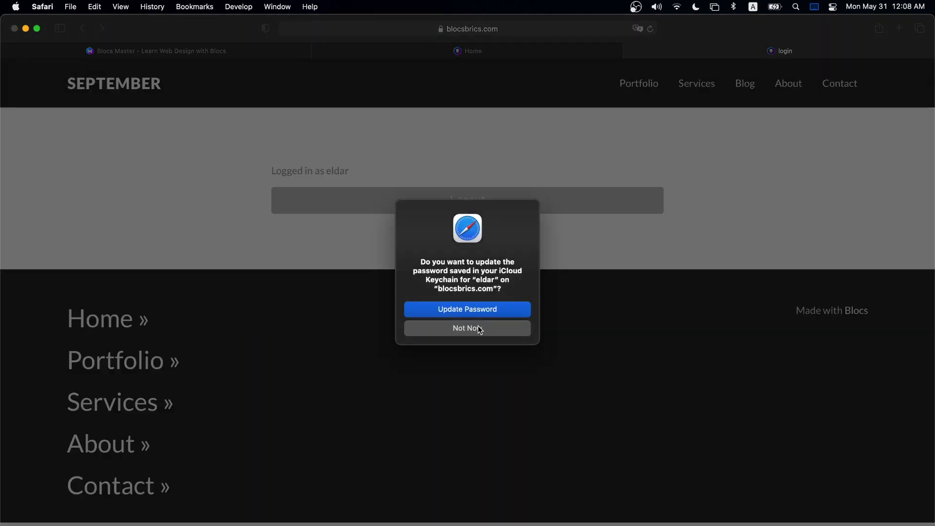
left_click(477, 327)
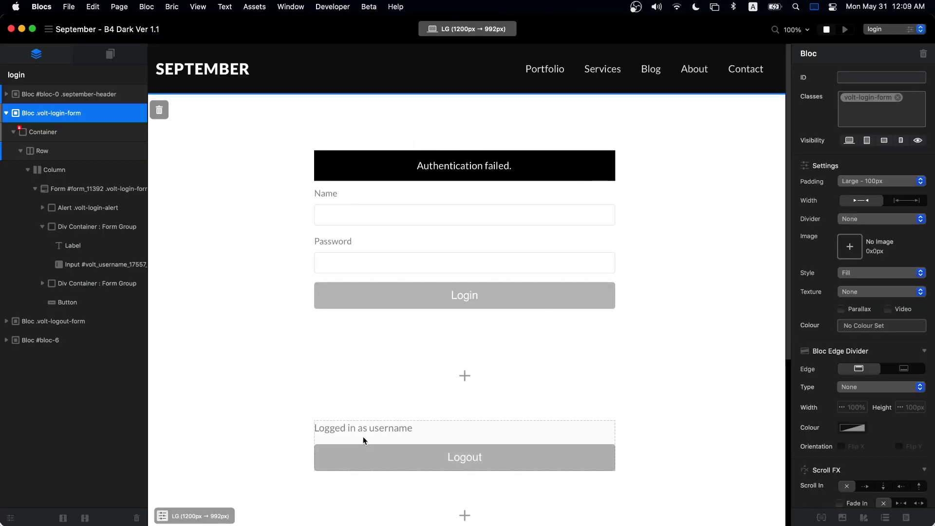
- Centre the logged-in message paragraph on the login page
left_click(390, 429)
left_click(438, 429)
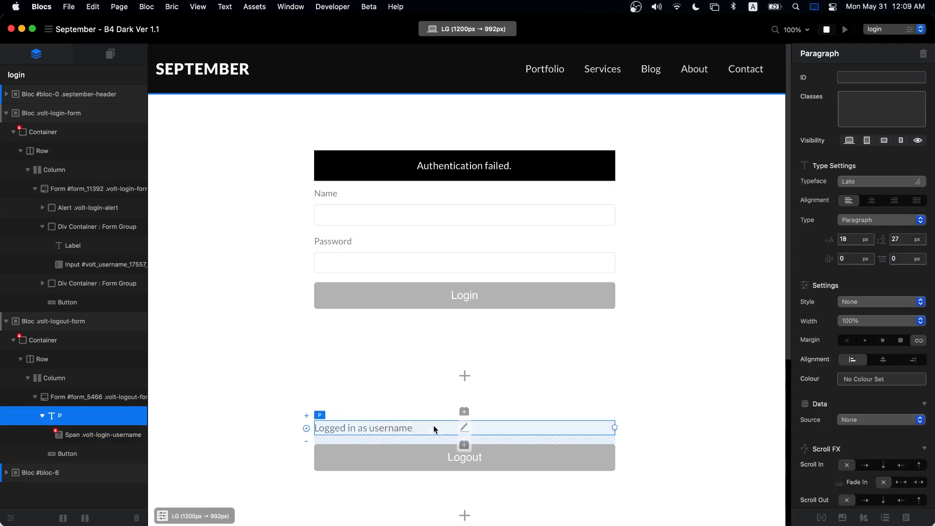
left_click(871, 201)
- Give the Login and Logout buttons the september-black-button class, then switch to the blog page
left_click(455, 297)
left_click(922, 105)
type("button")
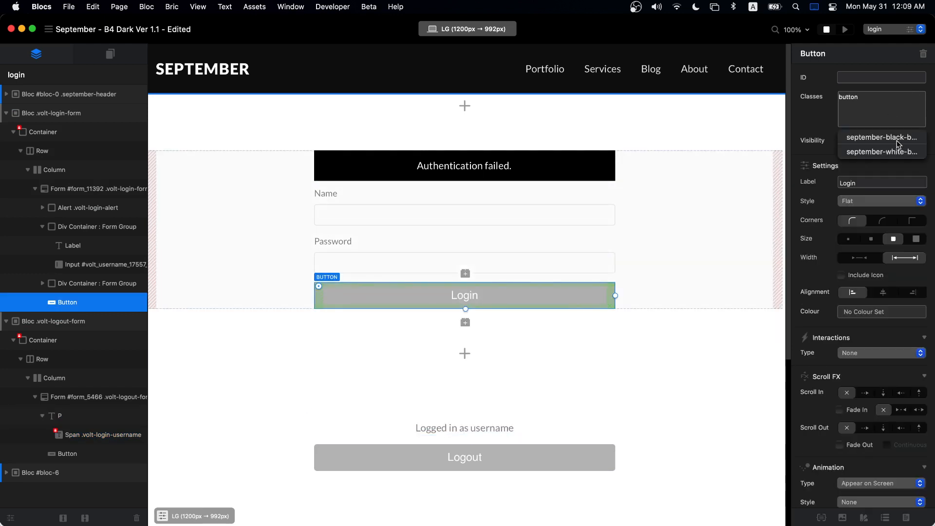
left_click(908, 139)
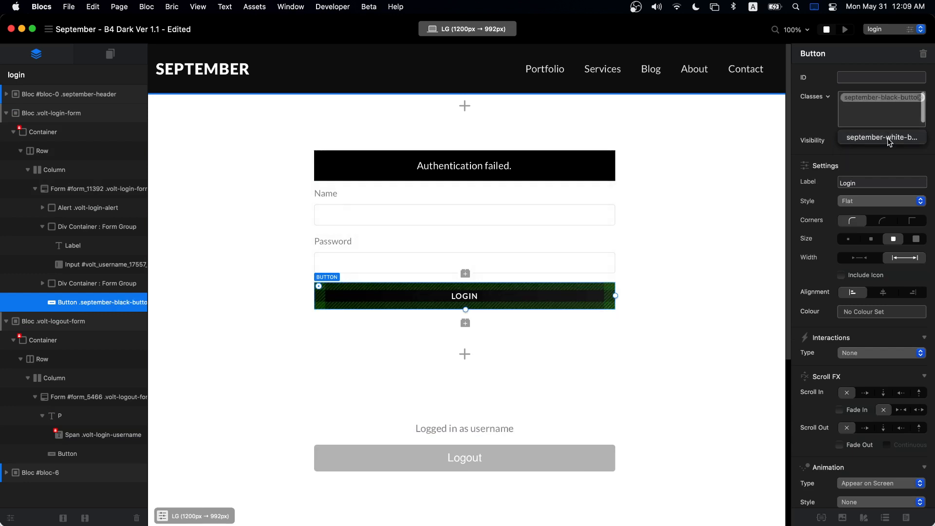
left_click(516, 466)
left_click(656, 343)
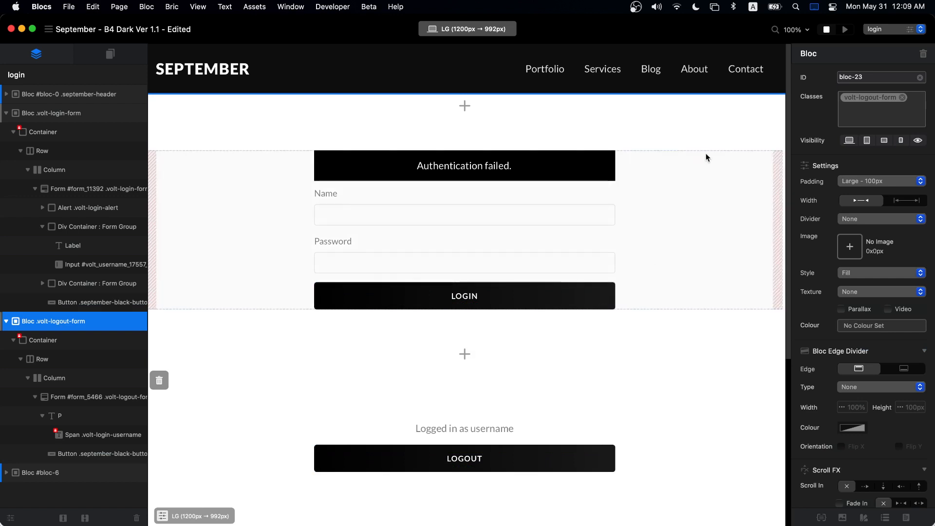
scroll(730, 158, "down", 5)
scroll(728, 160, "up", 5)
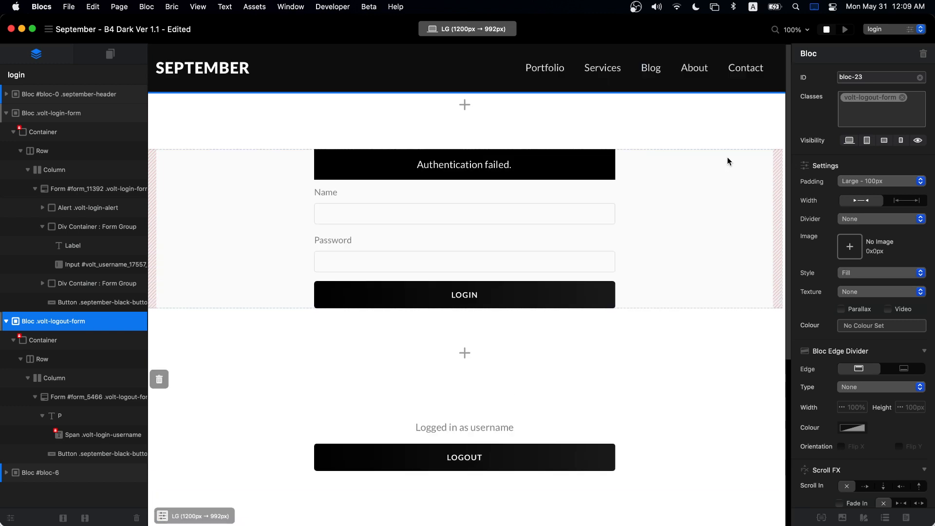
scroll(723, 204, "down", 3)
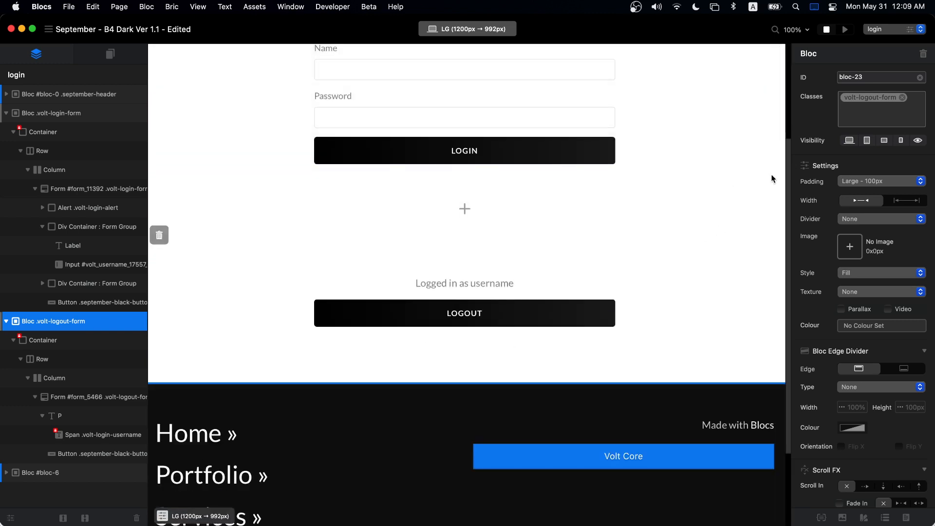
left_click(884, 30)
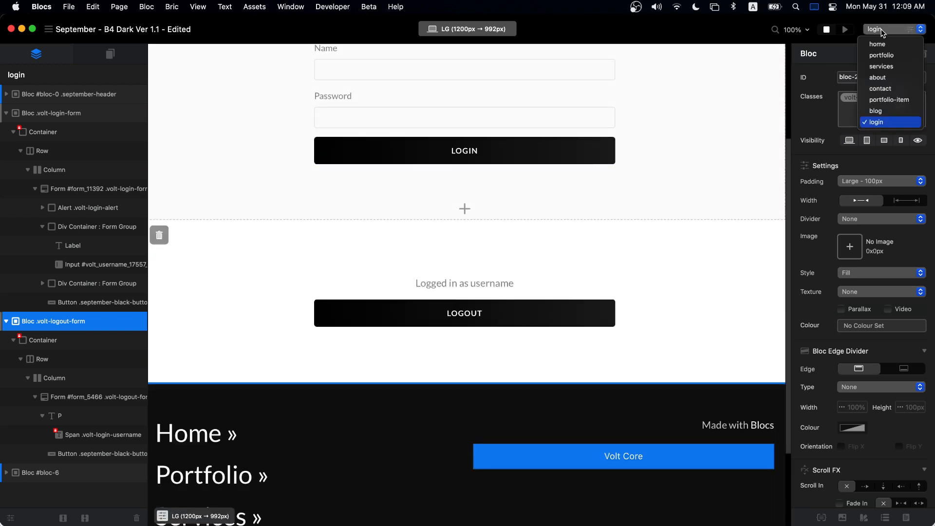
left_click(879, 108)
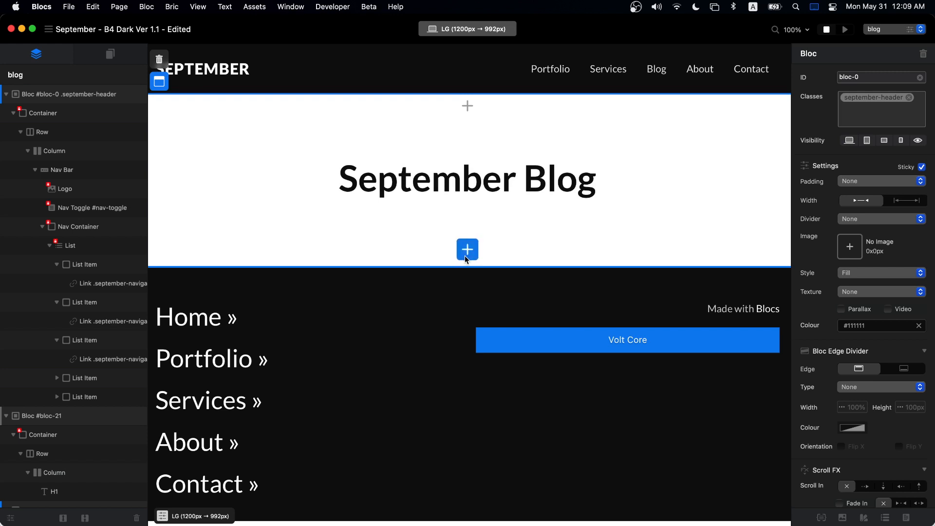
- Insert an empty full-width section below the September Blog header
left_click(466, 255)
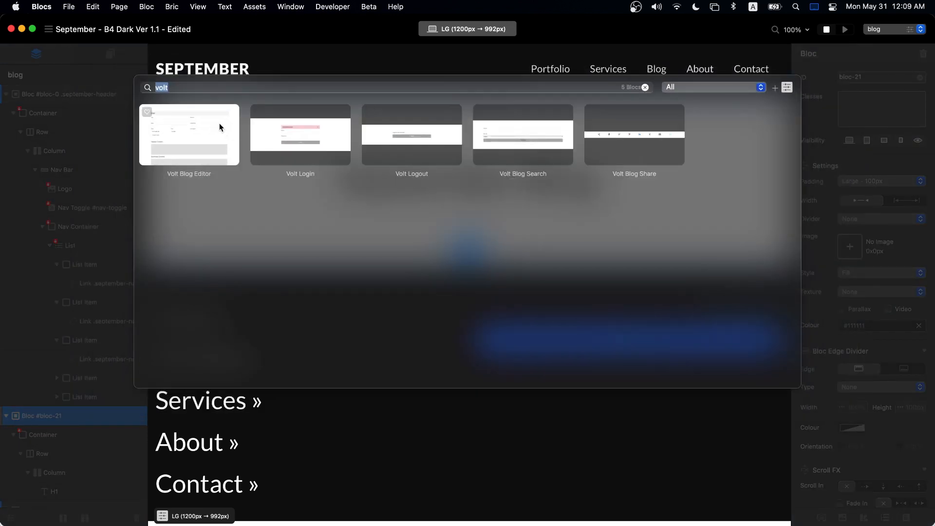
left_click(557, 442)
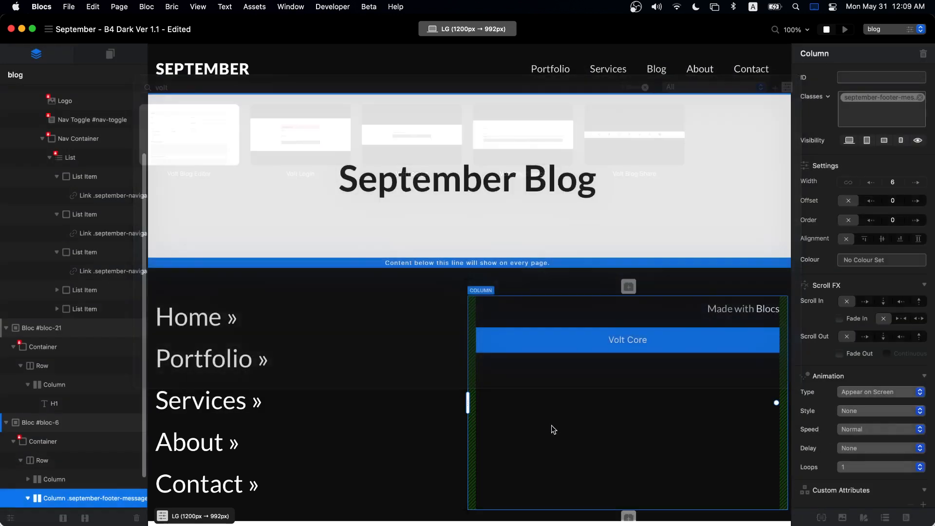
left_click(467, 250)
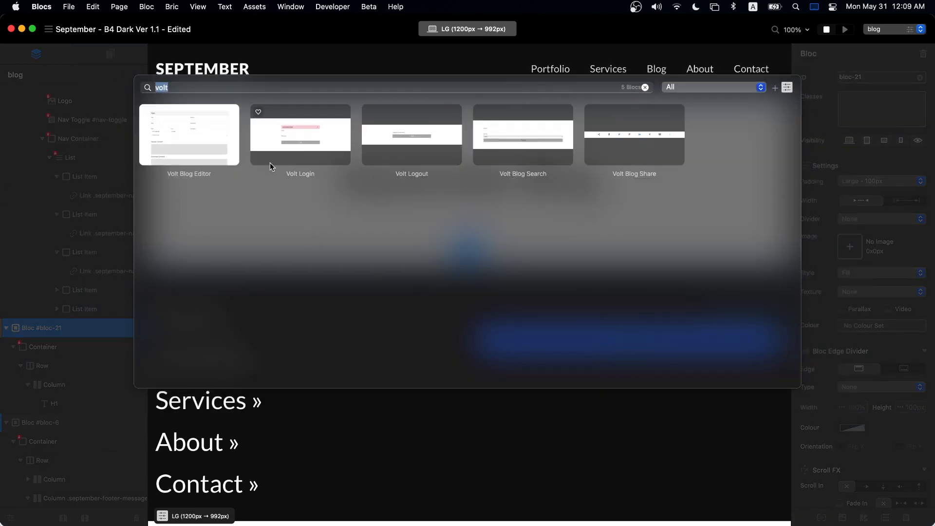
left_click(647, 87)
left_click(188, 152)
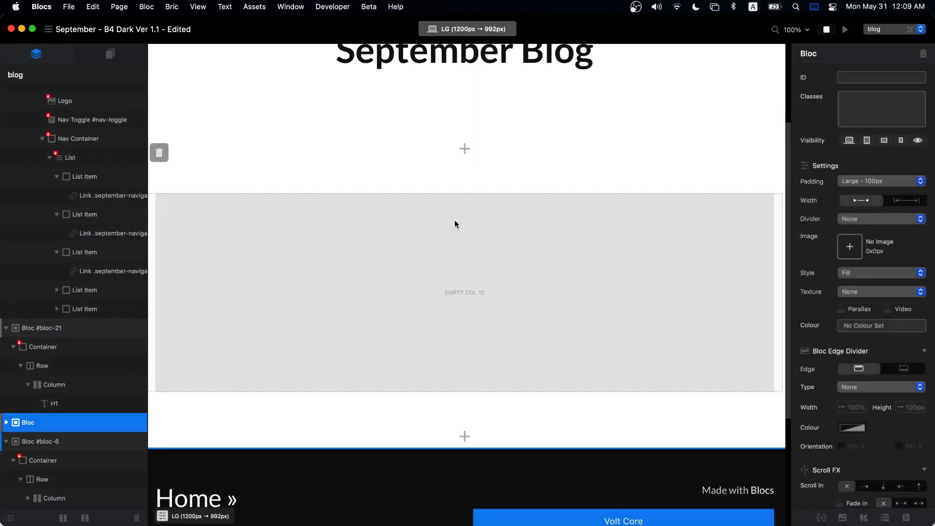
- Place the Volt Blog element into the new section's empty column and select its section
left_click(454, 222)
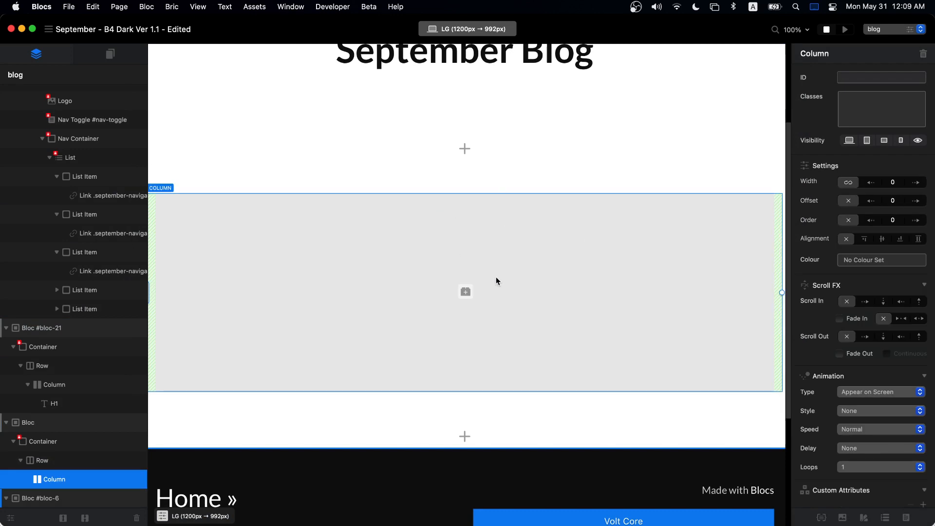
left_click(464, 292)
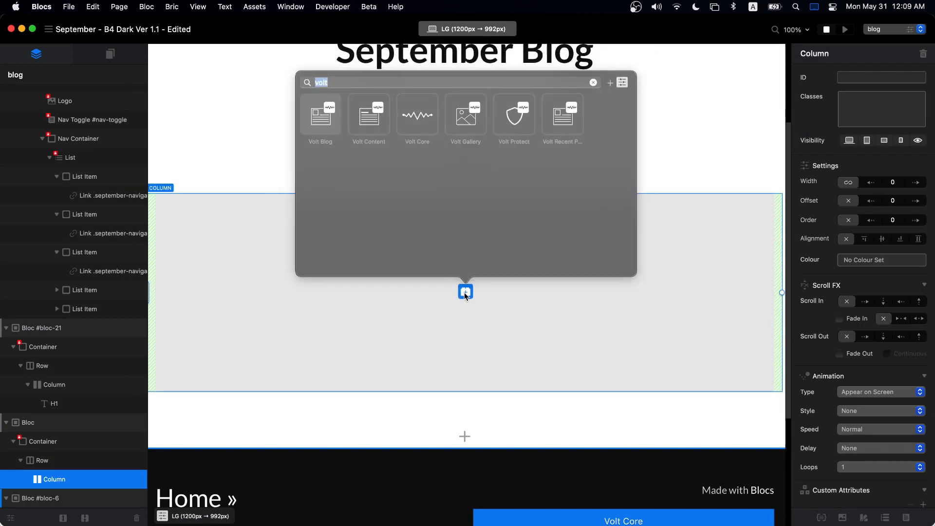
left_click(317, 123)
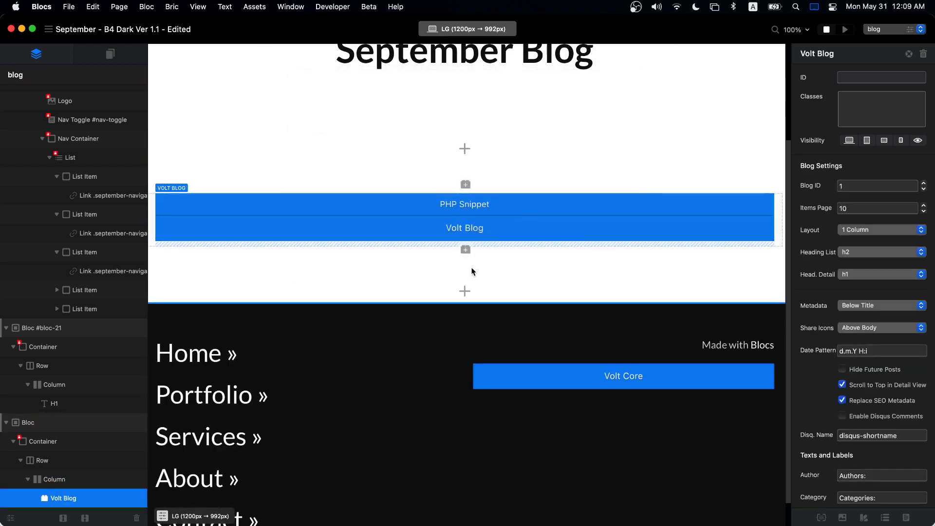
left_click(493, 290)
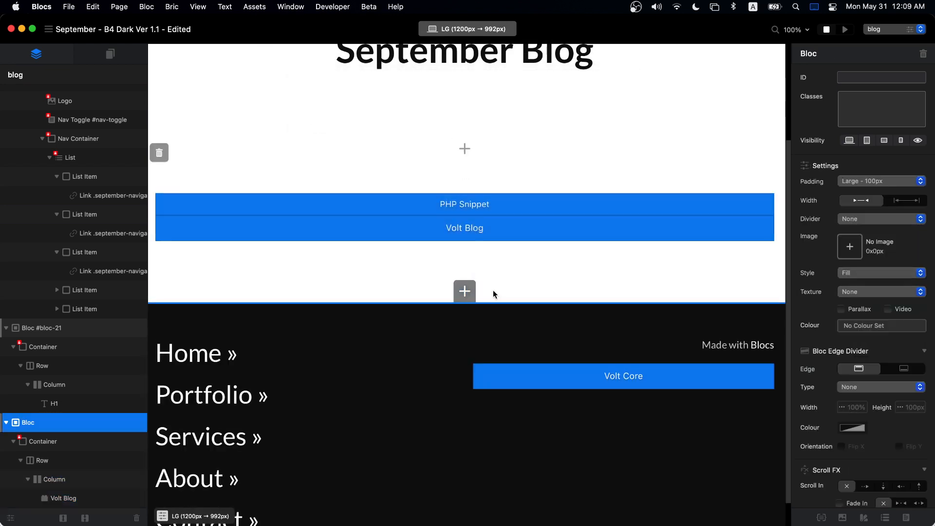
- Search 'volt' in the section library and add the Volt Blog Editor section to the page
left_click(465, 288)
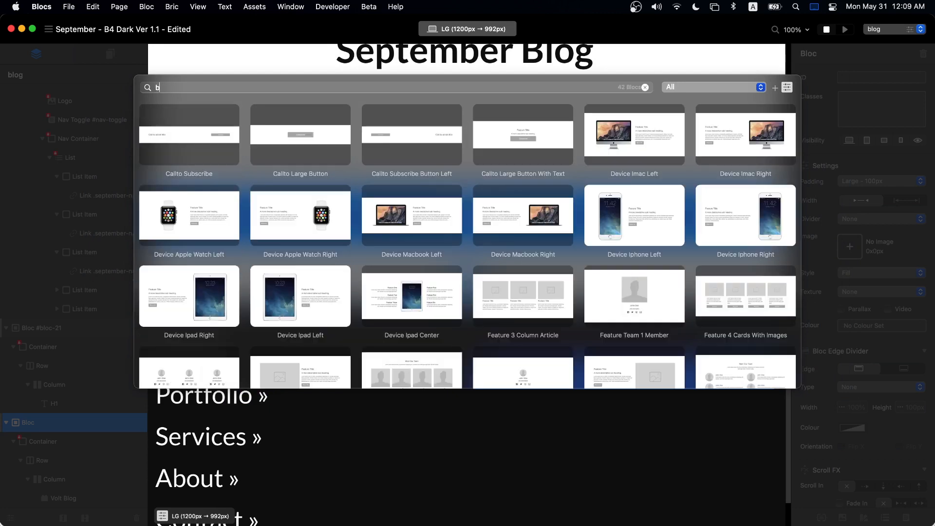
type("volt")
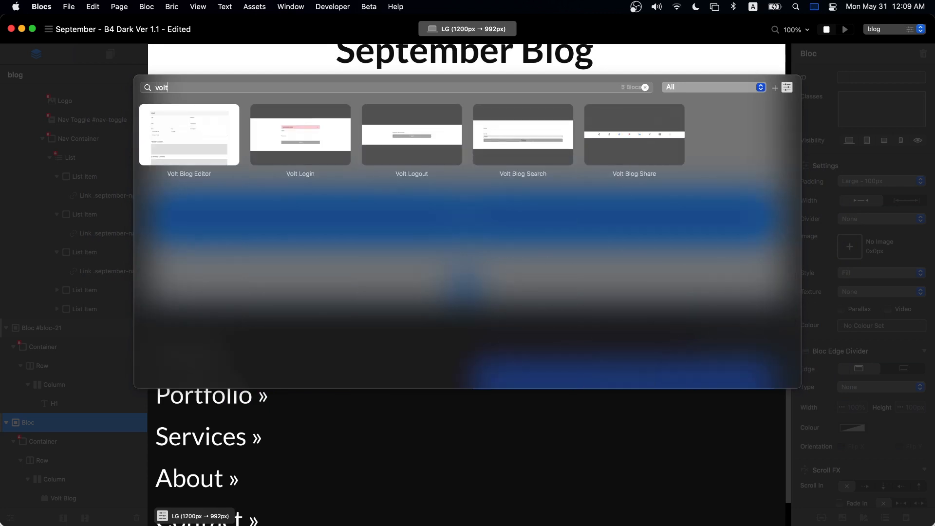
left_click(189, 121)
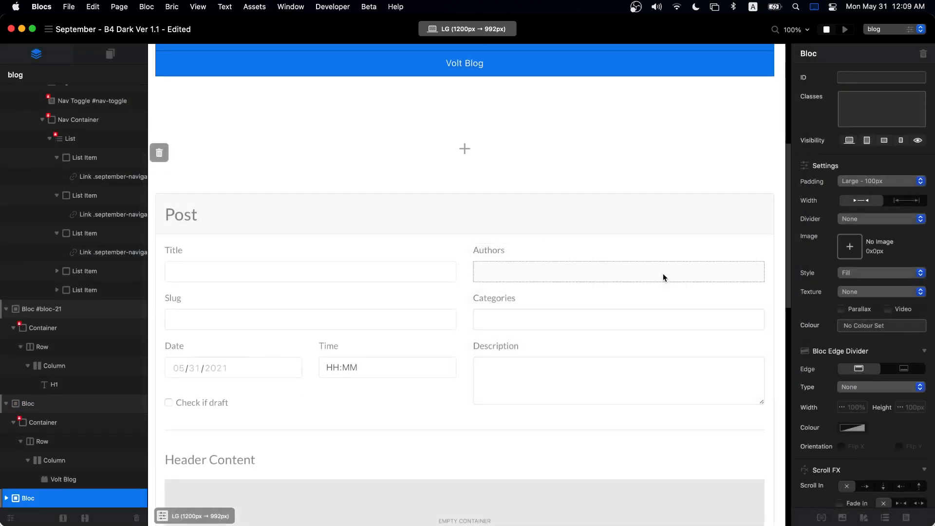
scroll(585, 183, "down", 4)
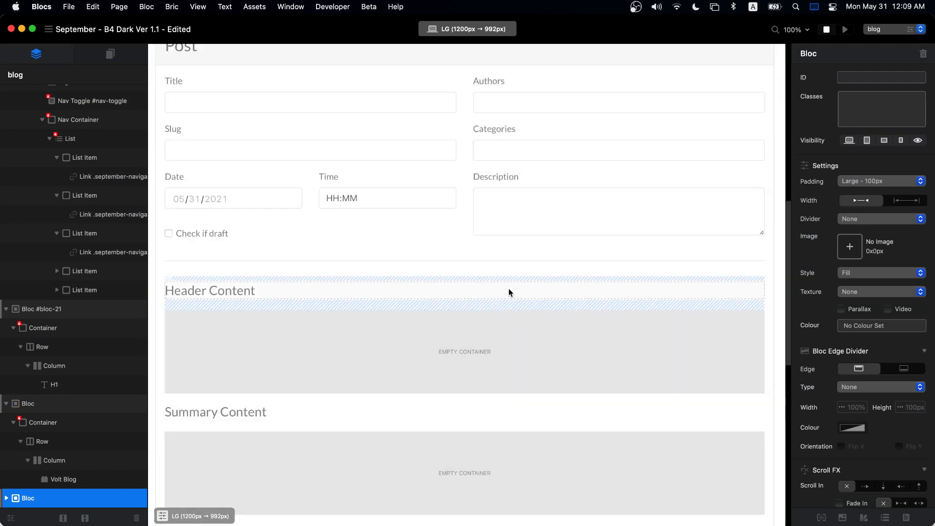
scroll(494, 317, "down", 6)
scroll(495, 317, "up", 12)
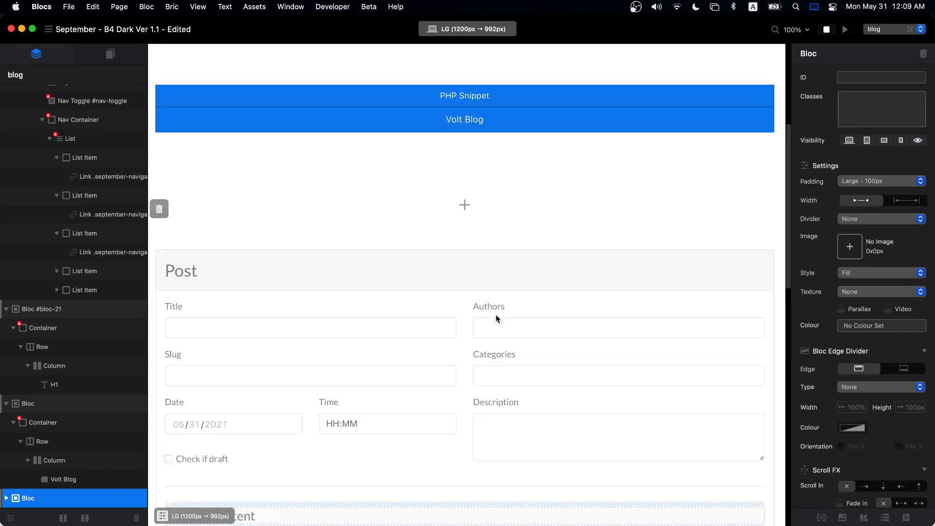
scroll(391, 343, "down", 5)
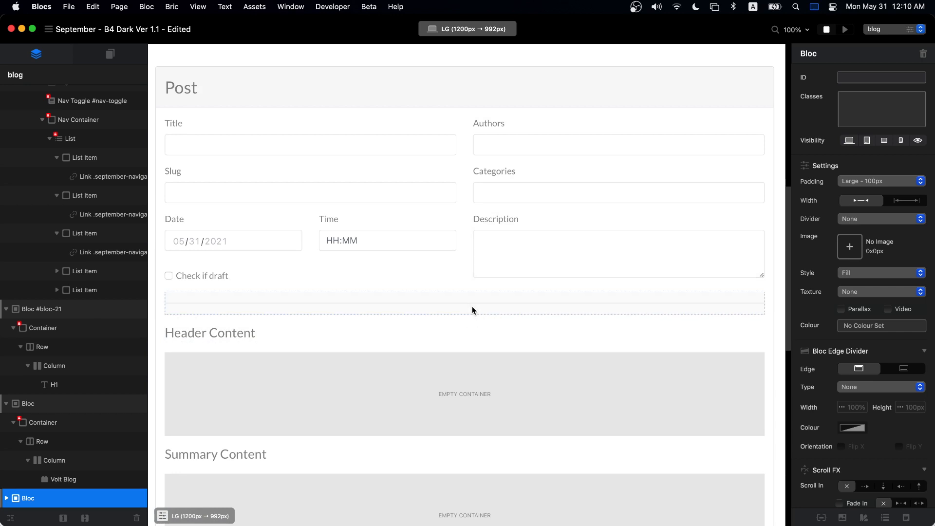
scroll(472, 310, "up", 8)
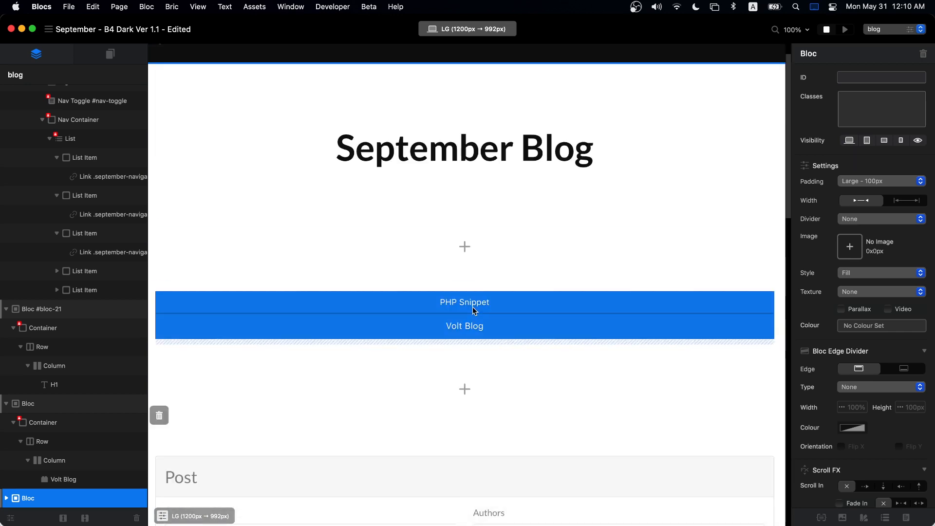
- Delete the September Blog title section, then reselect the Volt Blog element to view its settings
left_click(554, 89)
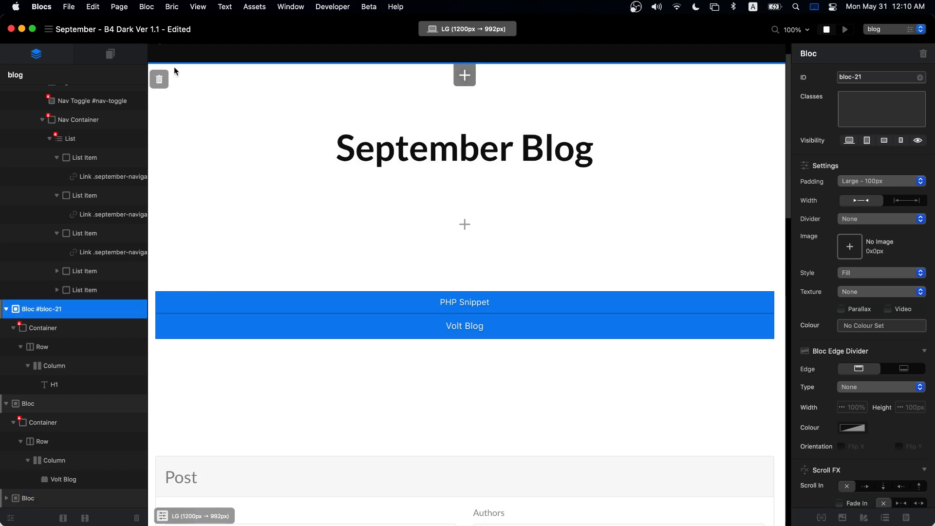
left_click(159, 80)
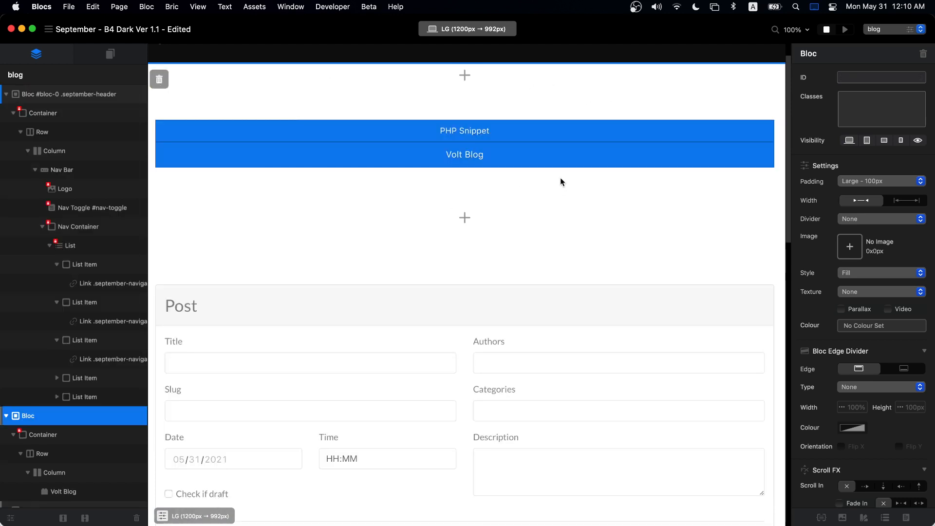
scroll(555, 181, "up", 1)
left_click(457, 149)
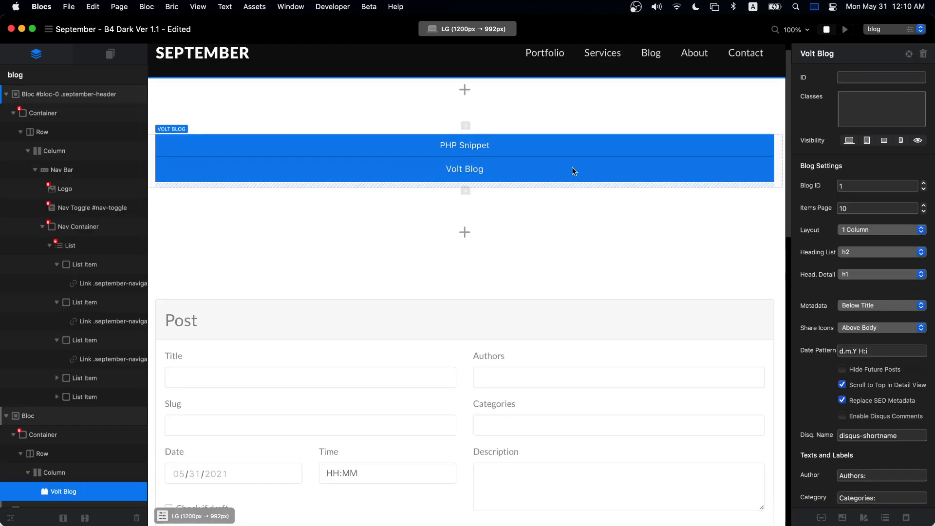
left_click(550, 112)
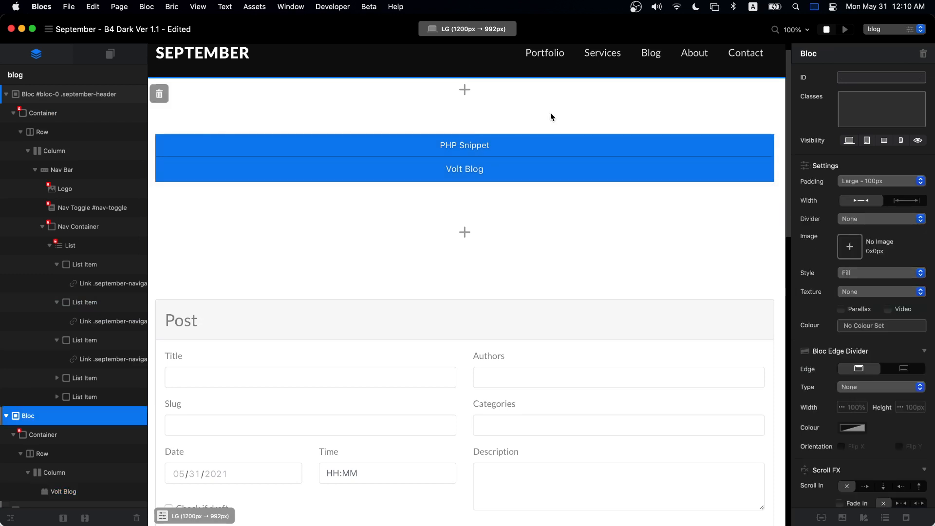
left_click(496, 153)
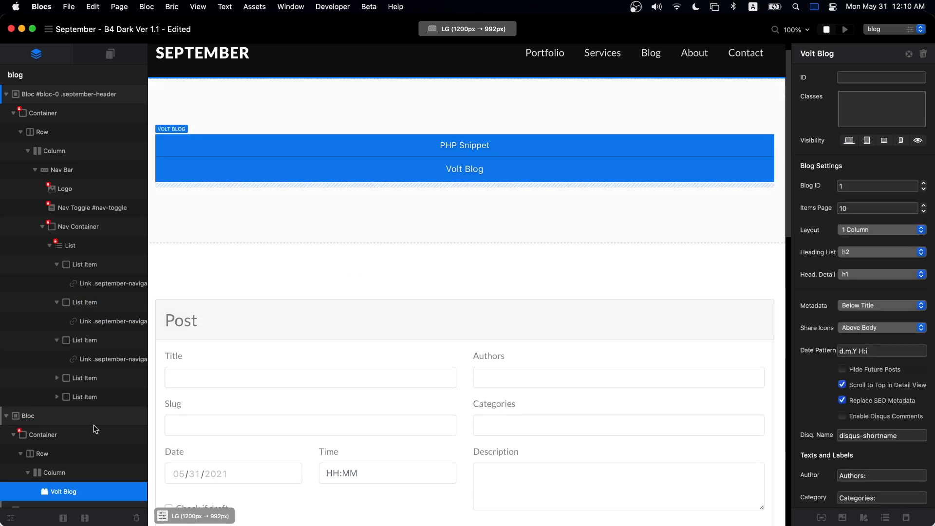
scroll(55, 482, "down", 3)
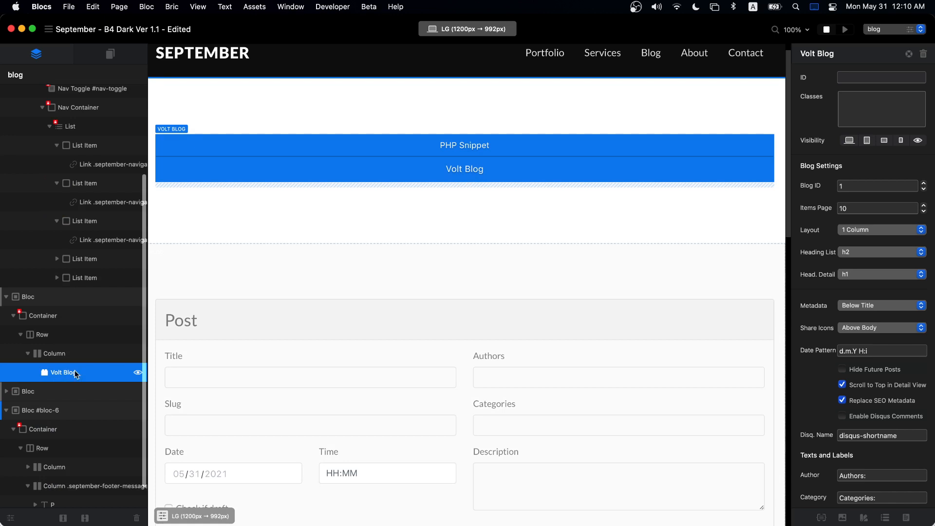
left_click(883, 187)
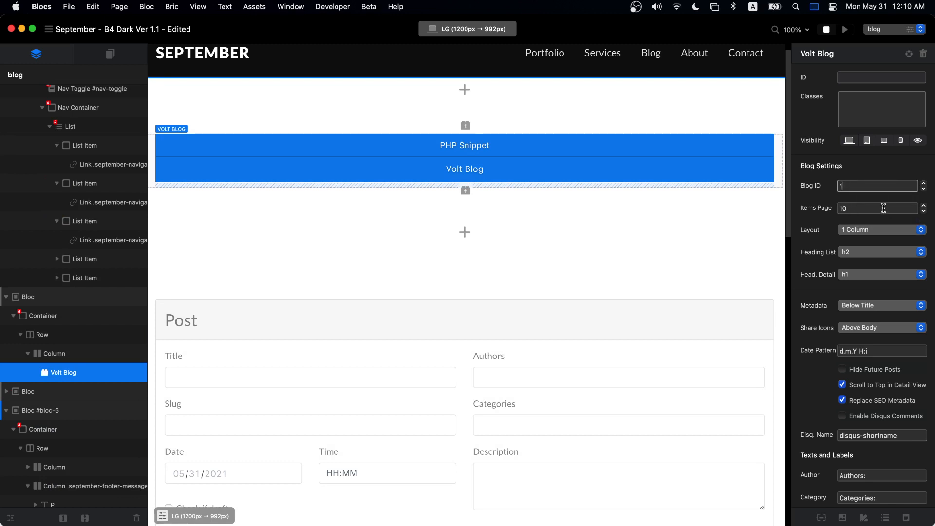
left_click(884, 208)
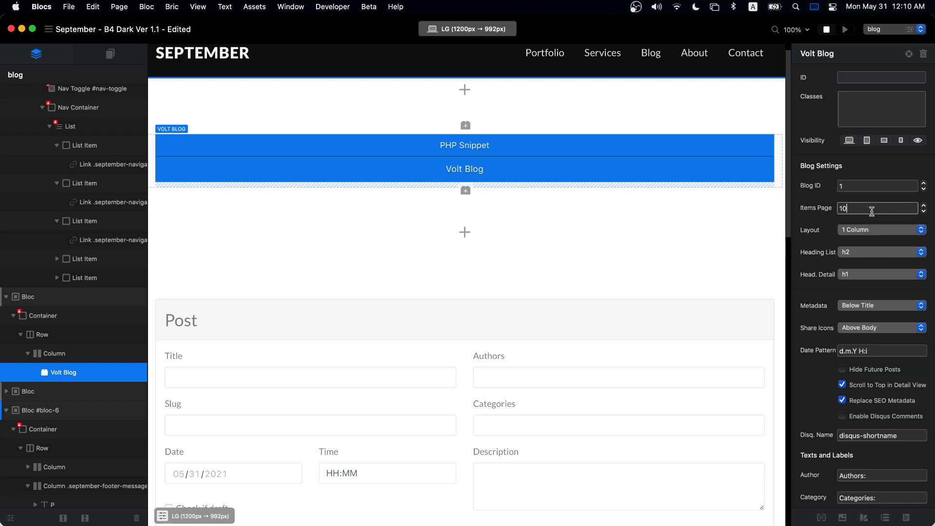
left_click(895, 229)
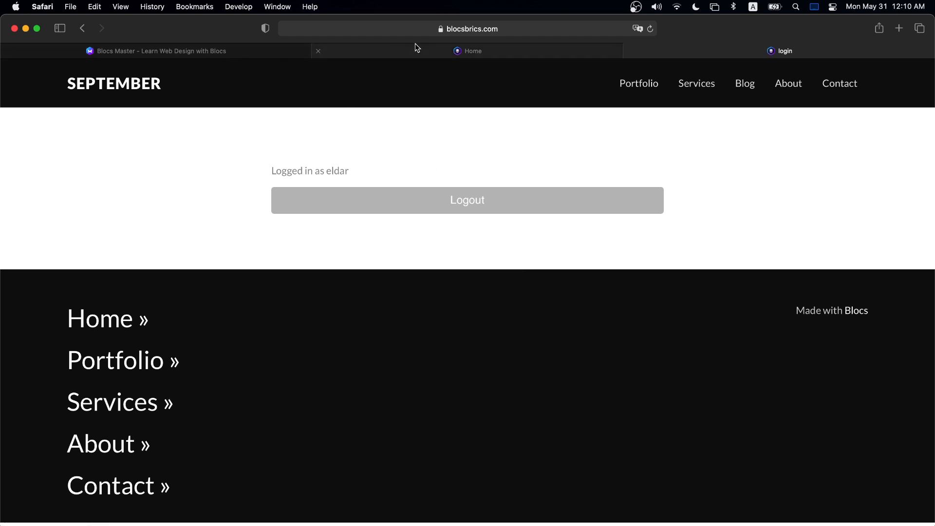
- Load blocstemplates.com in a new Safari tab and scroll through the templates
key("super+t")
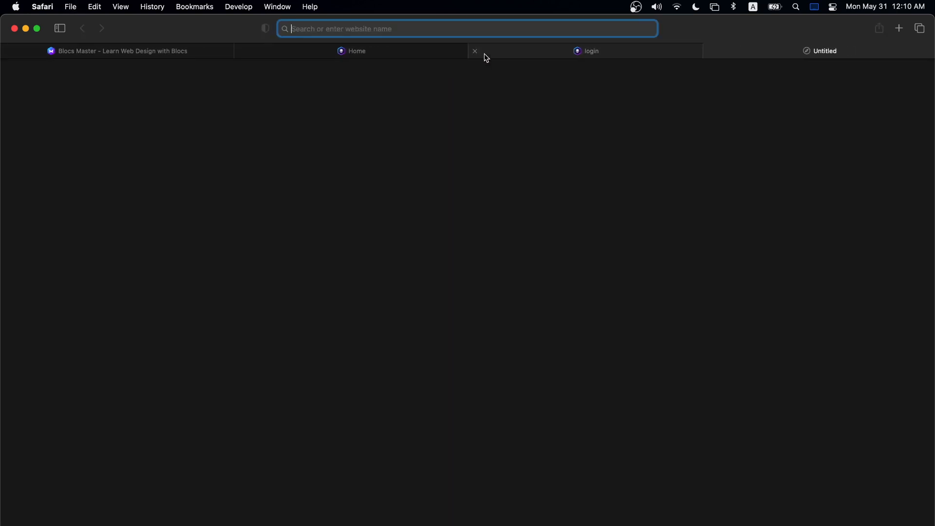
type("blocstemplates.com")
key("Return")
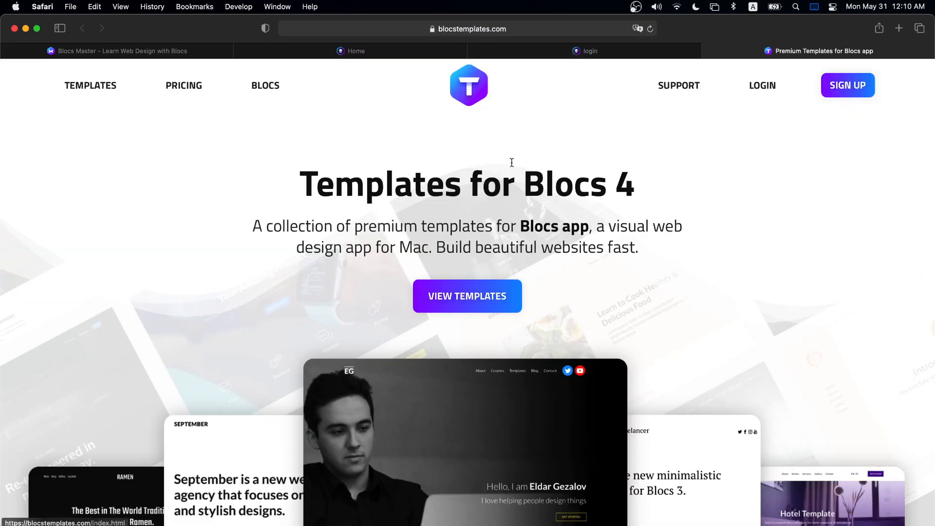
scroll(600, 297, "down", 5)
scroll(602, 301, "down", 15)
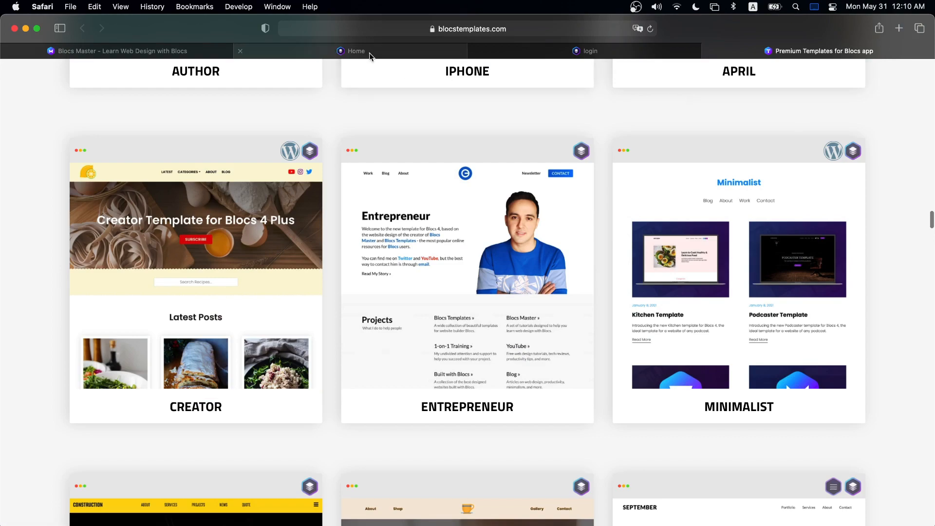
- Show the Blocs Master site's Latest News and Updates page
left_click(137, 51)
left_click(480, 88)
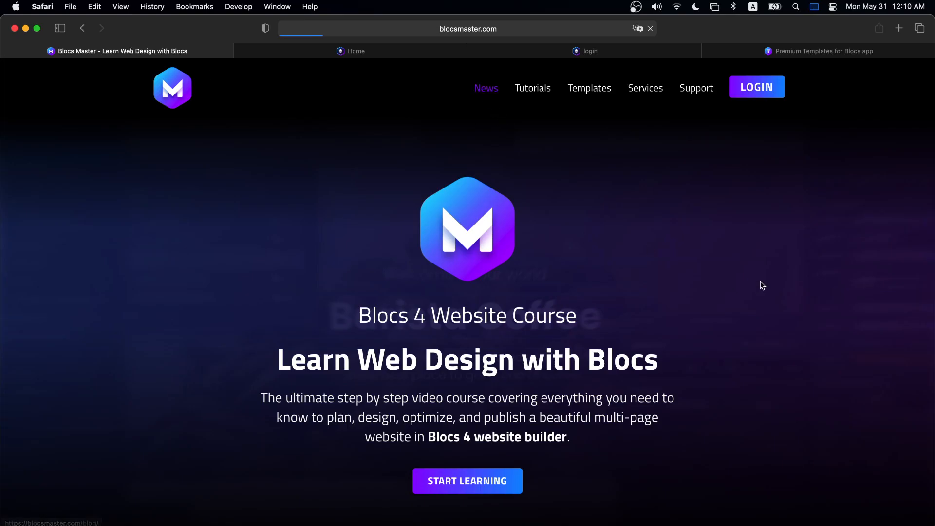
scroll(743, 286, "down", 15)
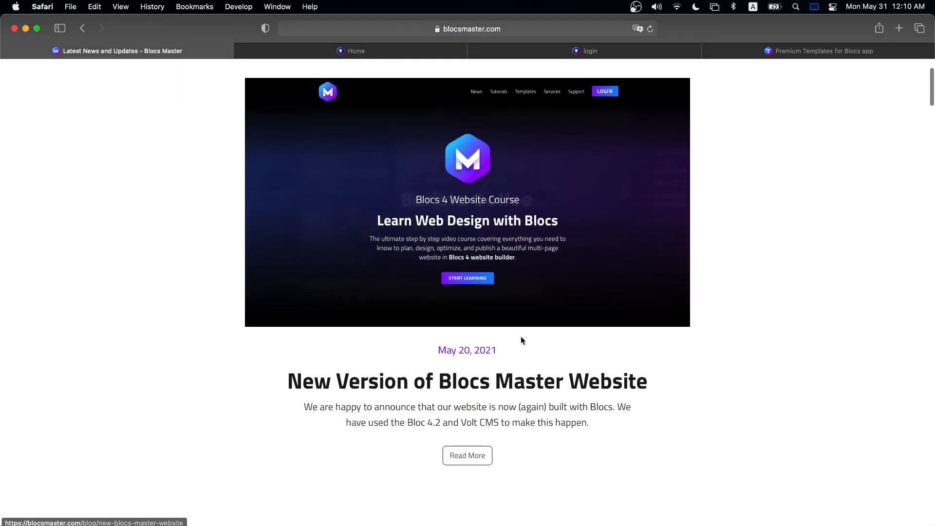
scroll(631, 360, "up", 15)
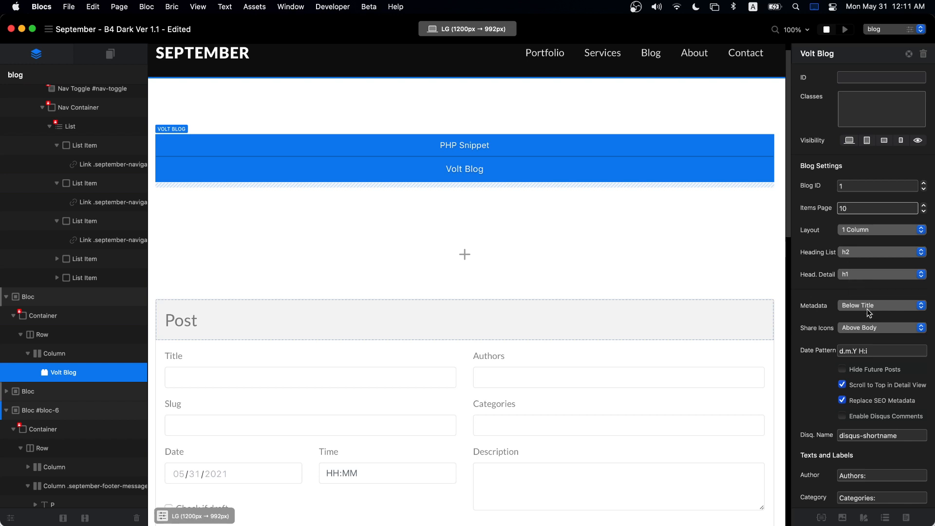
- Set the Volt Blog's Share Icons placement to Below Body
scroll(871, 305, "down", 1)
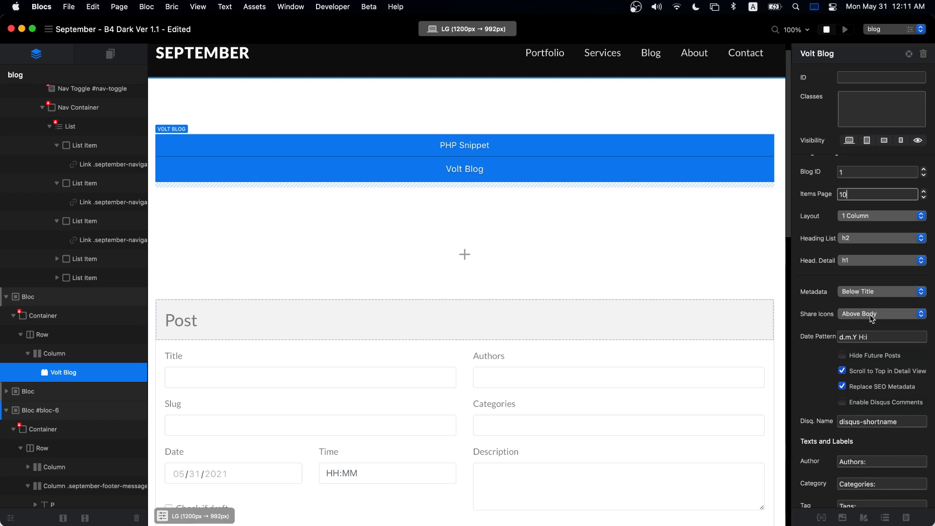
left_click(882, 313)
left_click(882, 322)
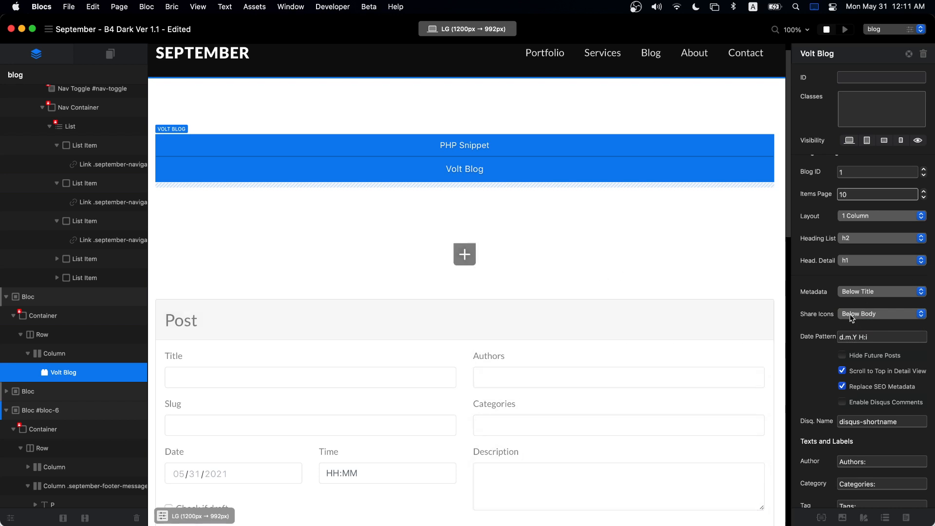
scroll(472, 263, "down", 15)
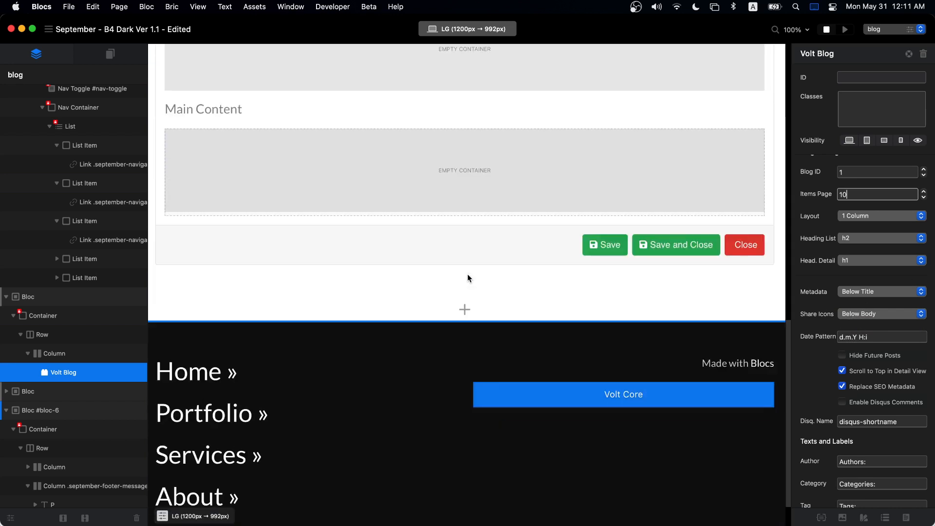
- Add a Volt Blog Share section above the footer, then delete that social-icons section
left_click(464, 307)
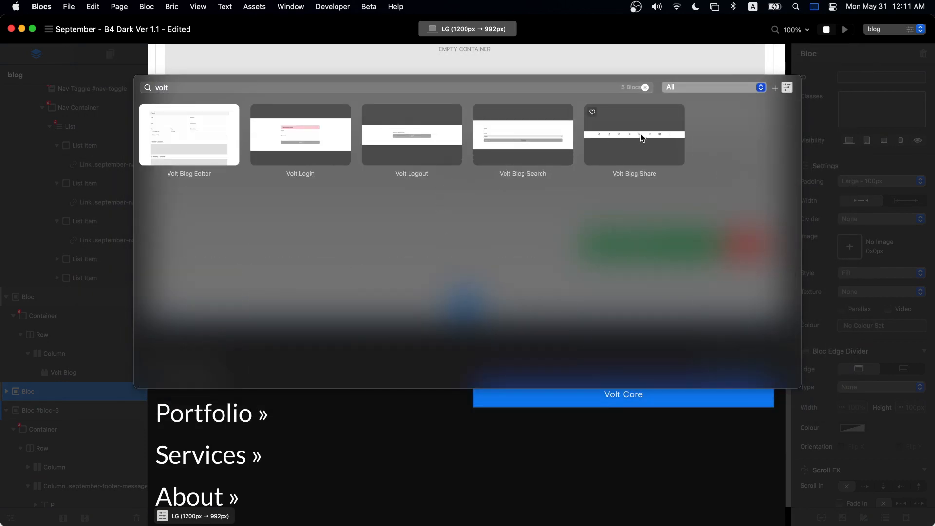
left_click(639, 135)
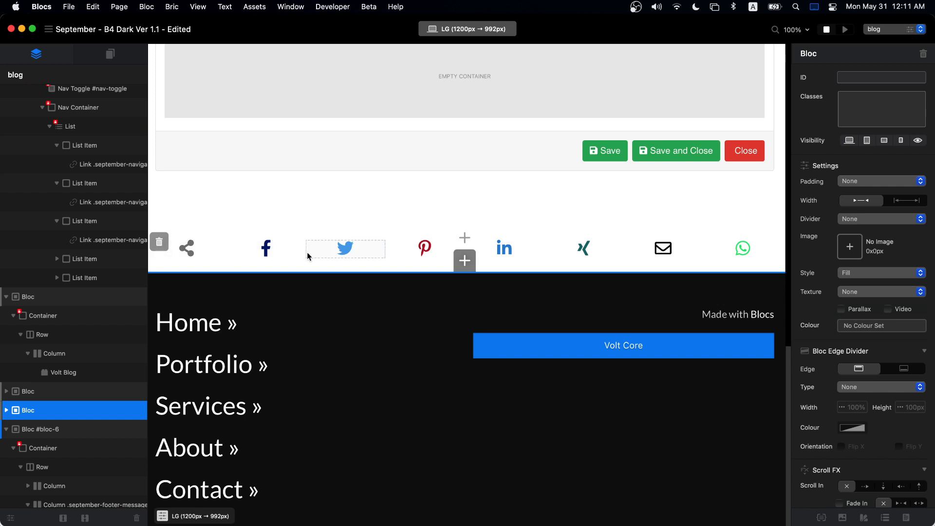
left_click(161, 241)
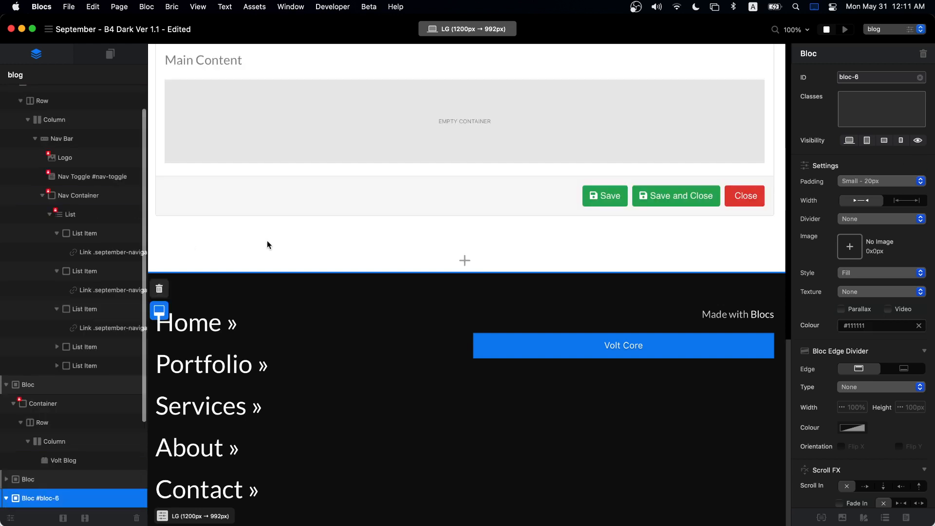
- Select the Volt Blog, check its date pattern, and uncheck 'Scroll to Top in Detail View'
scroll(336, 244, "up", 10)
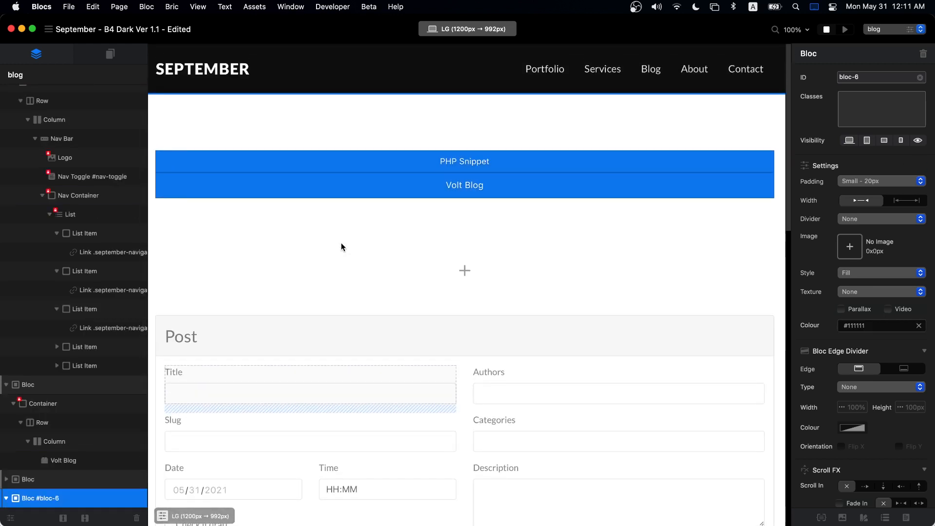
scroll(482, 273, "down", 4)
scroll(483, 271, "up", 4)
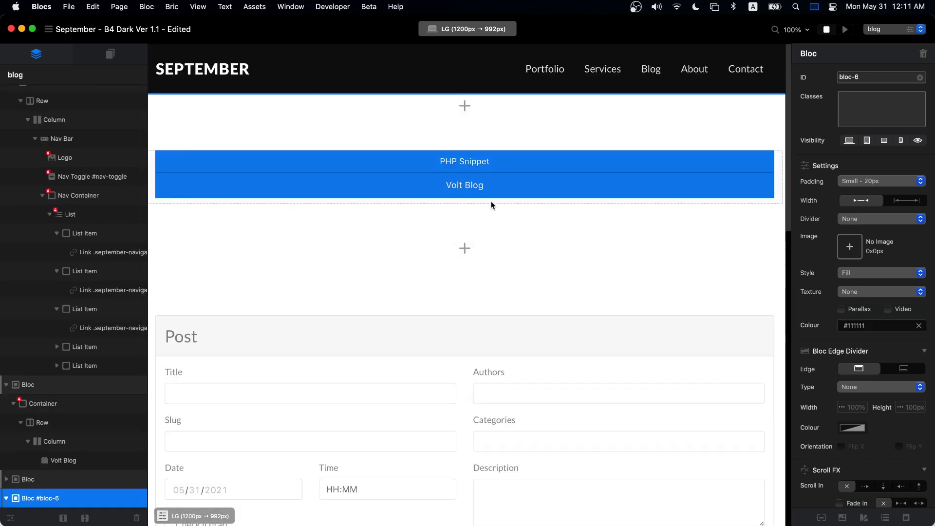
left_click(490, 161)
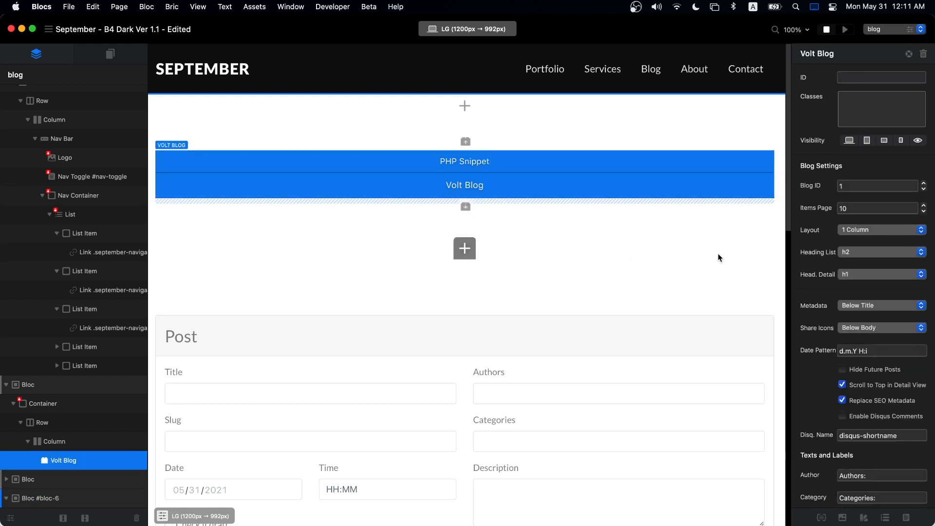
scroll(876, 347, "down", 1)
left_click(878, 339)
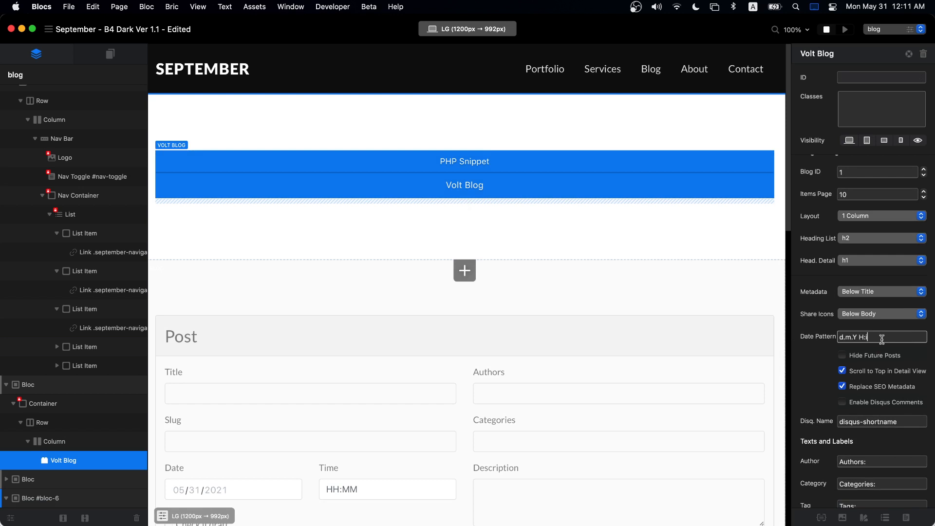
scroll(802, 399, "down", 2)
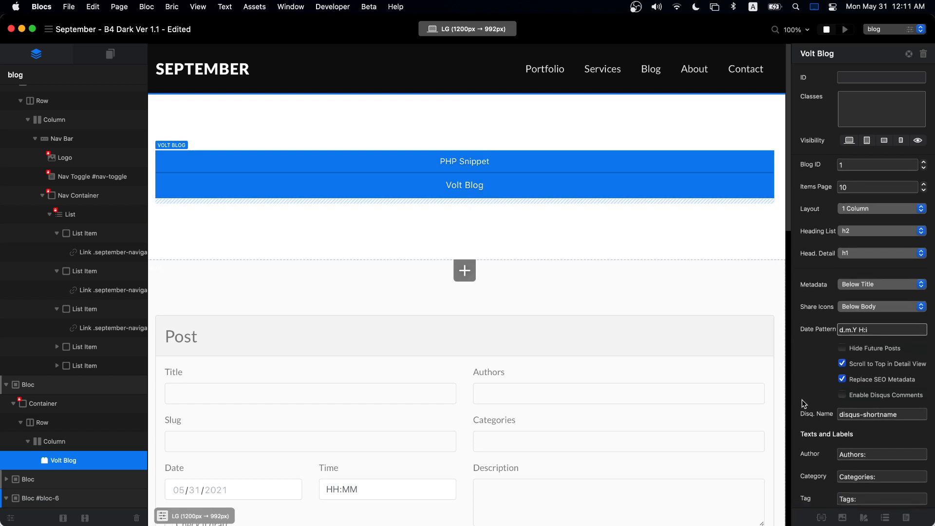
left_click(841, 349)
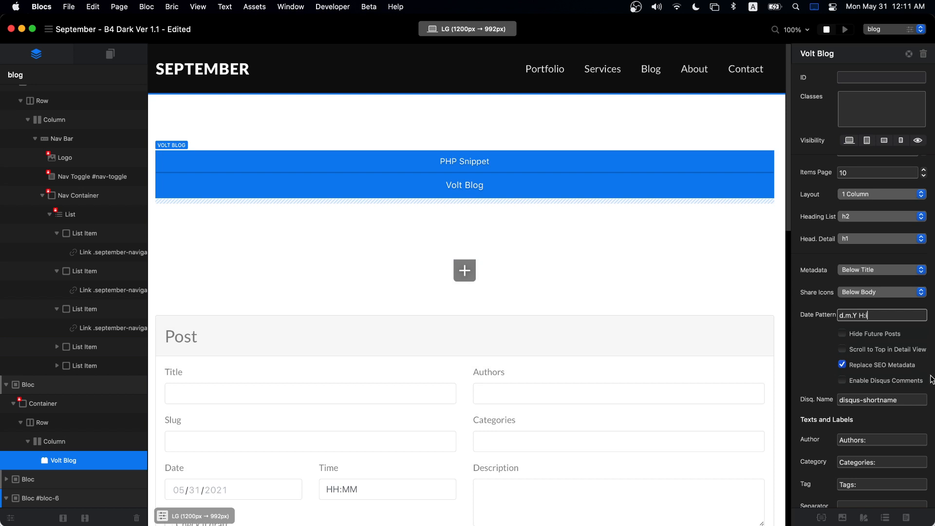
- Review the Disqus shortname setting, then switch to the Blocs Master blog in Safari
scroll(856, 372, "down", 5)
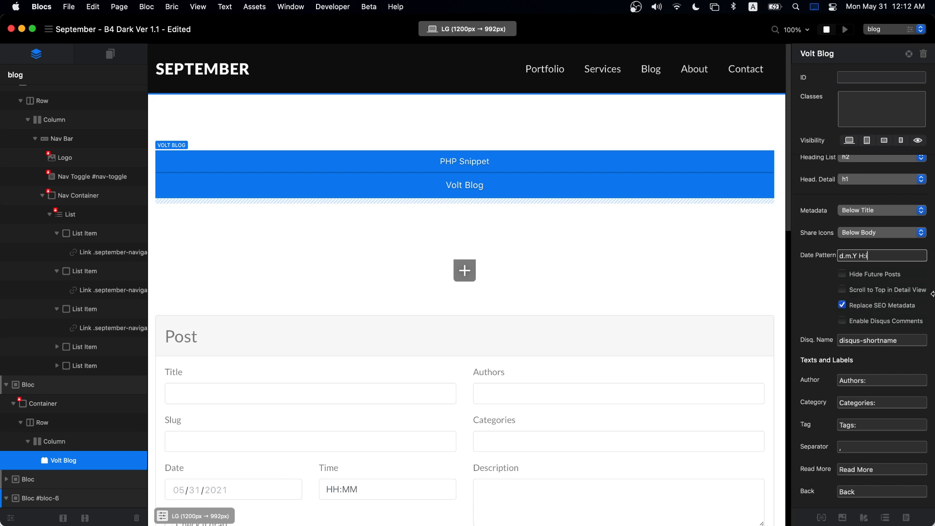
scroll(841, 292, "down", 2)
left_click(878, 290)
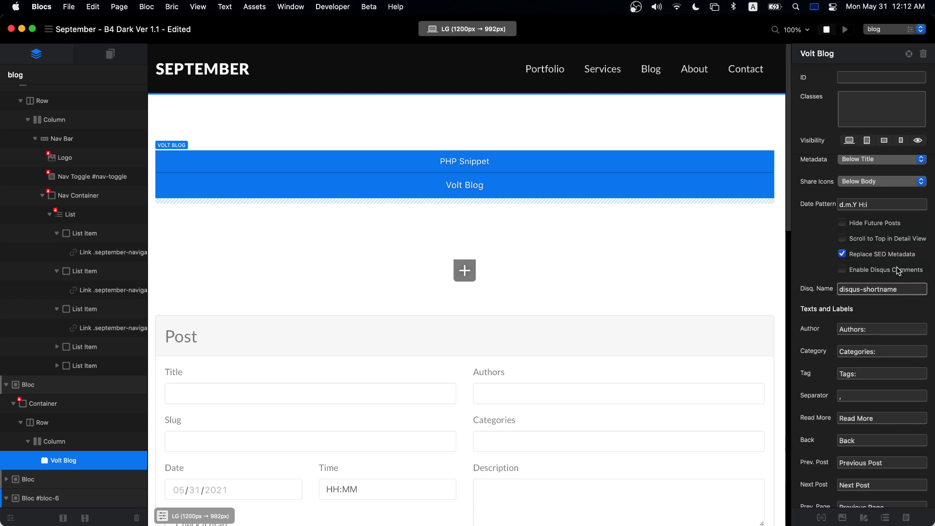
scroll(899, 311, "down", 1)
scroll(899, 311, "down", 3)
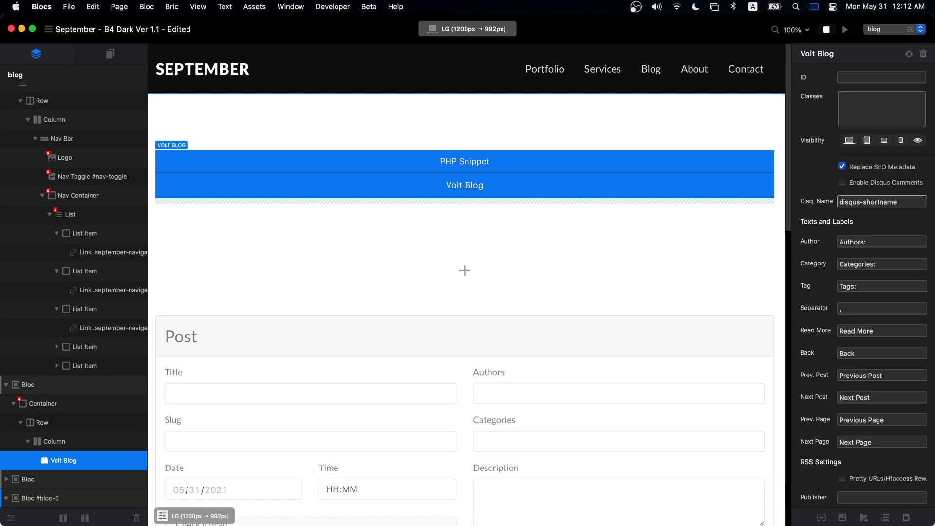
key("super+Tab")
- Open the full 'Author Template for Blocs 4' article on Blocs Master
scroll(434, 267, "down", 9)
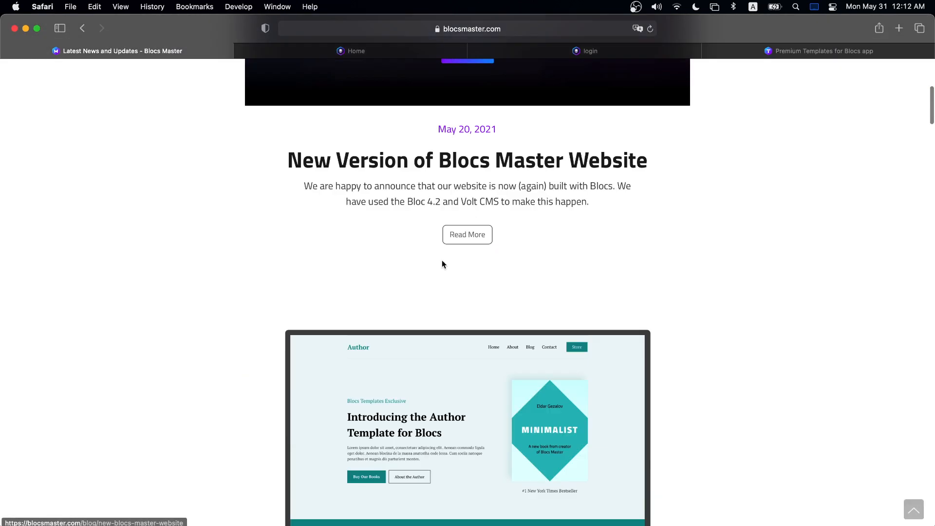
scroll(446, 263, "down", 7)
left_click(470, 242)
scroll(641, 258, "down", 6)
- Compare the Read More label in Blocs with the article, checking its May 10, 2021 date
key("super+Tab")
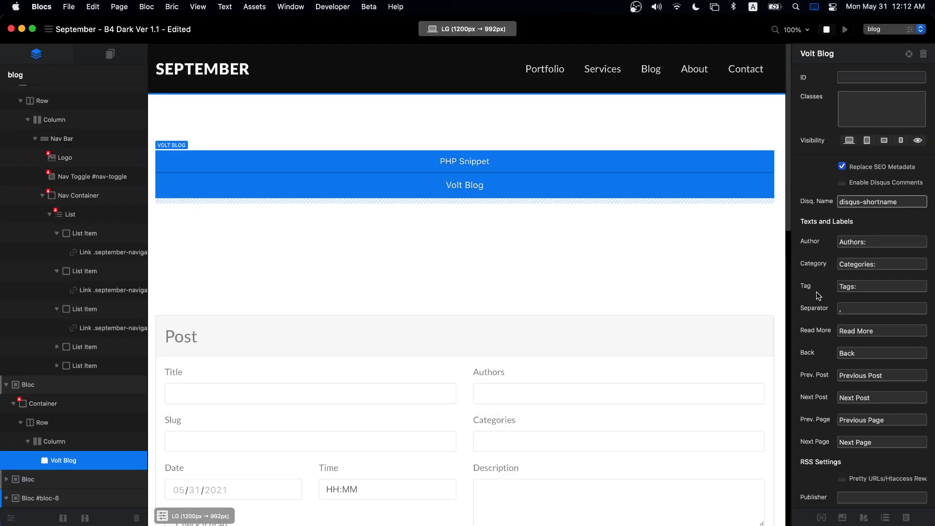
left_click(880, 330)
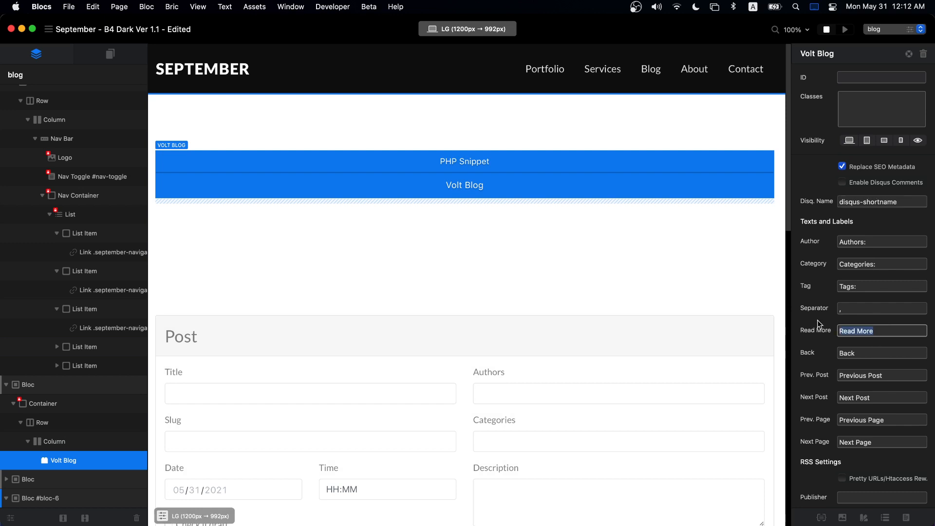
key("super+Tab")
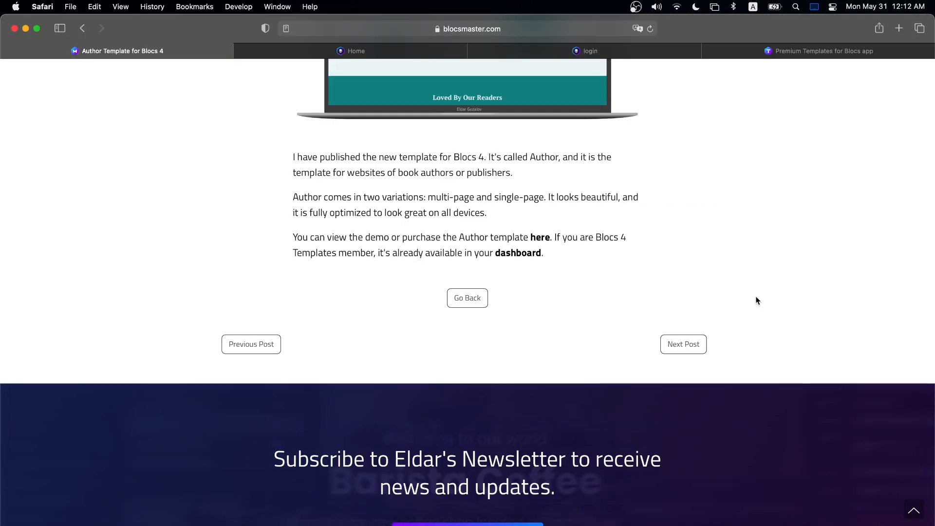
scroll(756, 298, "up", 10)
left_click_drag(438, 152, 534, 152)
left_click(550, 154)
scroll(633, 168, "down", 5)
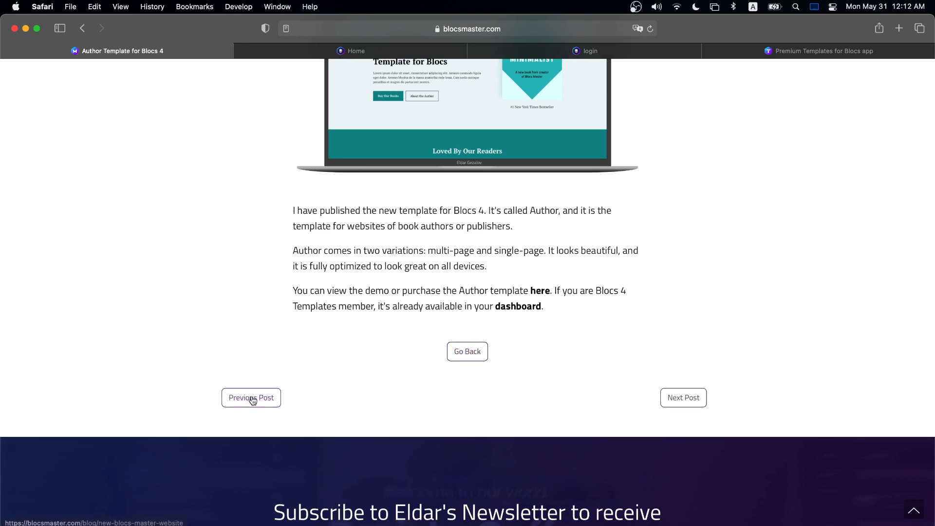
- Enter / as the Volt Blog's Subdomain, then select the surrounding section on the canvas
key("super+Tab")
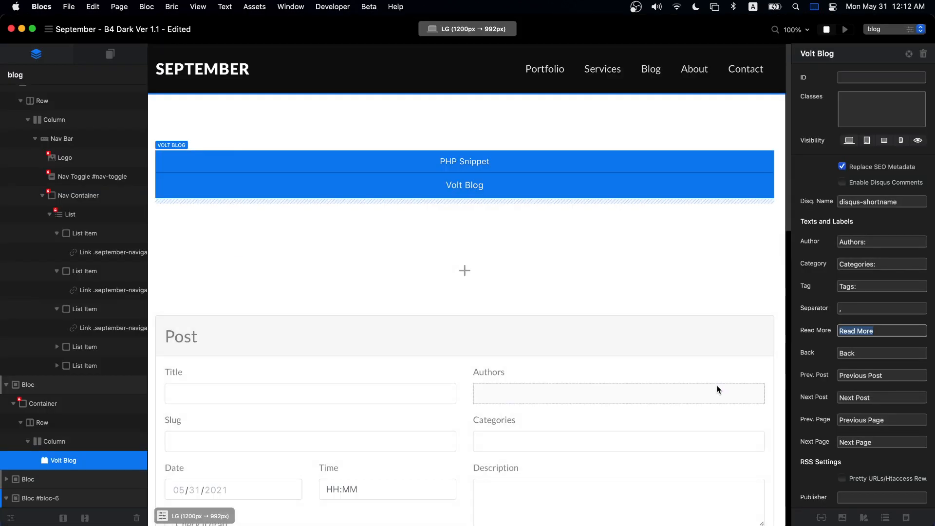
key("super+Tab")
key("super+Tab")
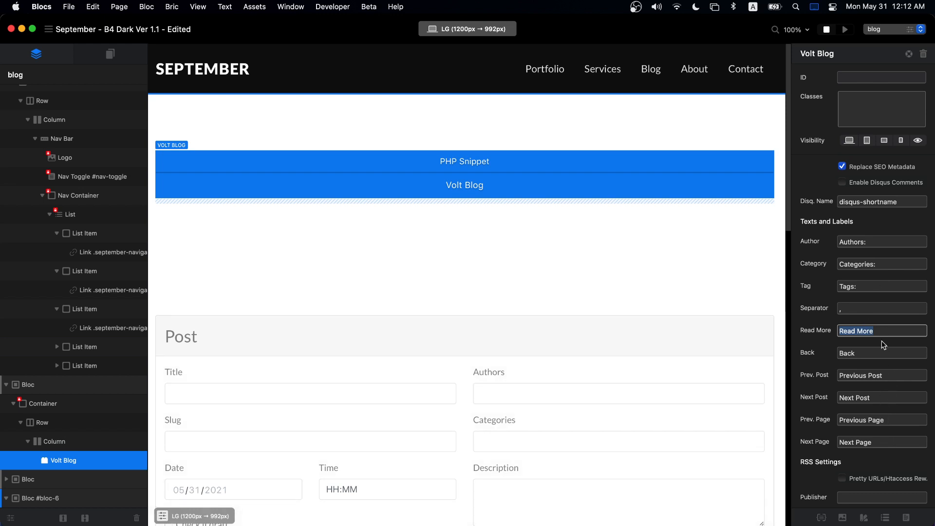
scroll(882, 341, "down", 1)
scroll(881, 340, "down", 5)
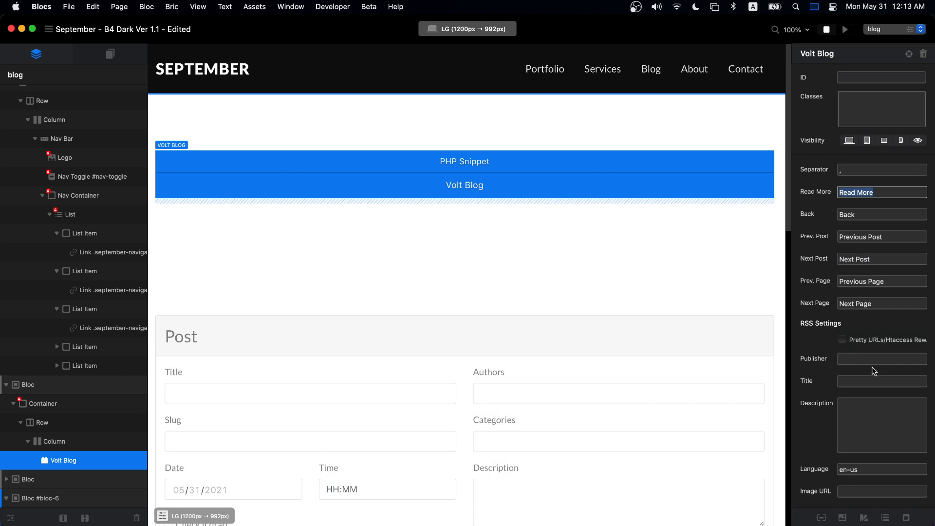
scroll(860, 428, "down", 1)
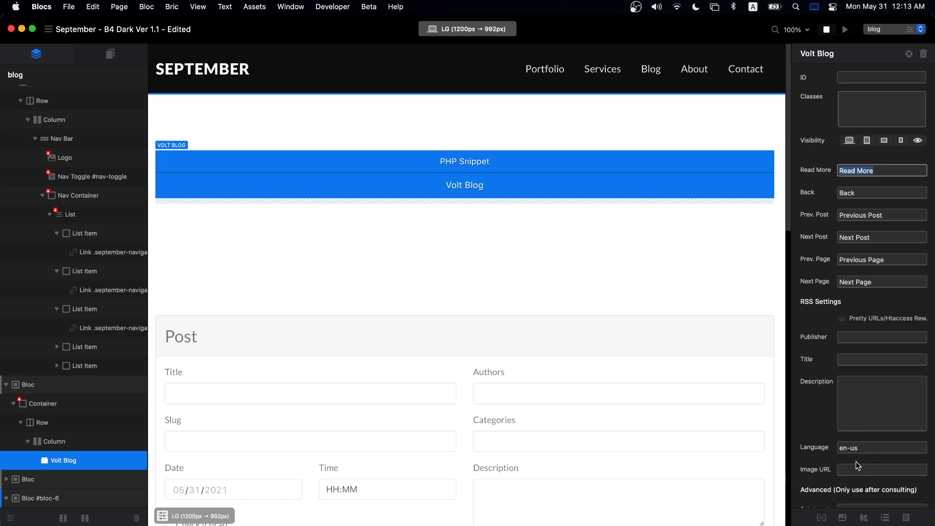
scroll(856, 464, "down", 1)
scroll(864, 463, "down", 1)
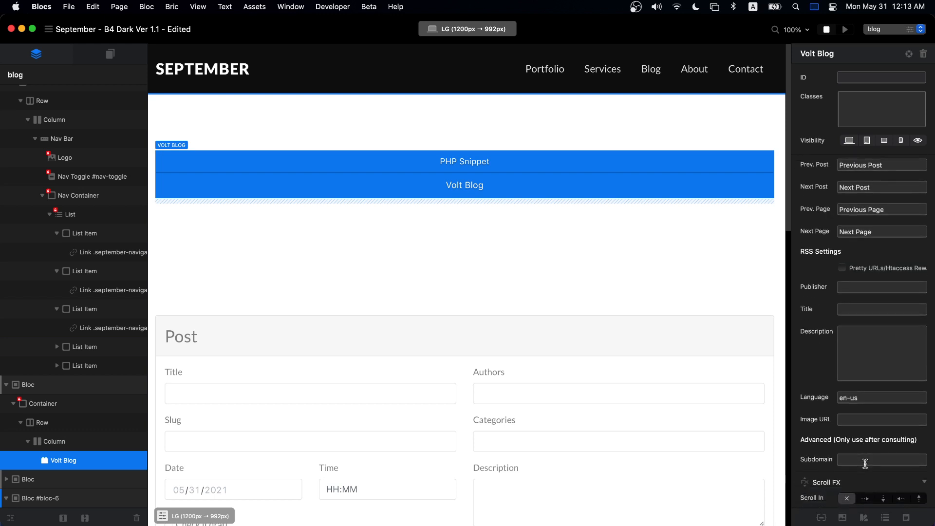
scroll(865, 464, "down", 1)
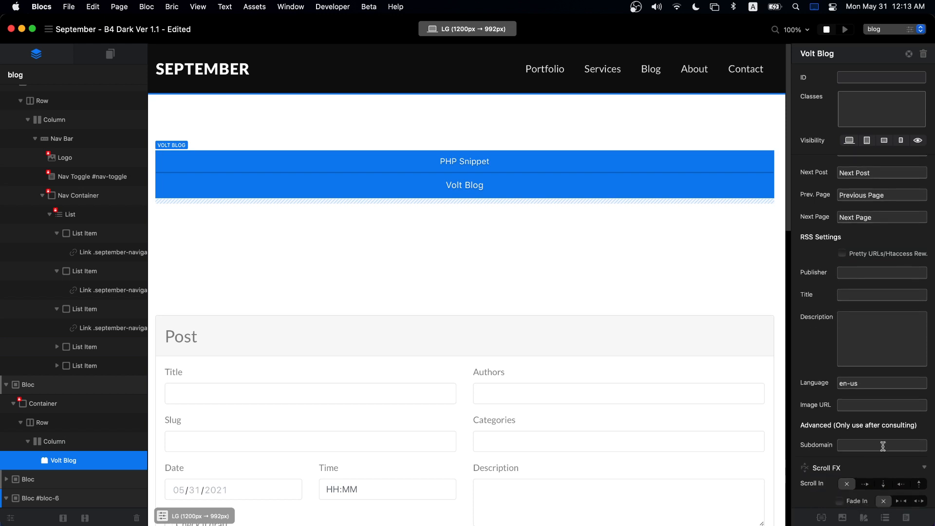
left_click(878, 443)
type("/")
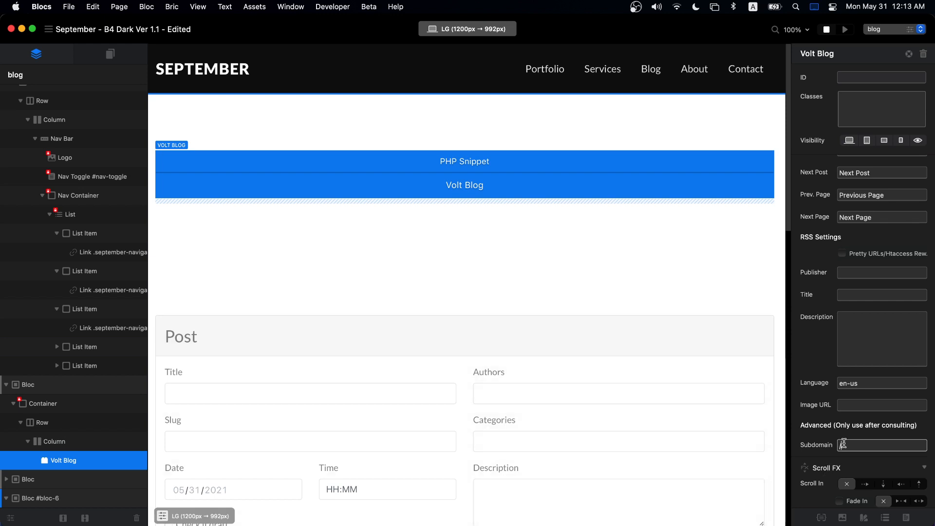
scroll(874, 439, "up", 1)
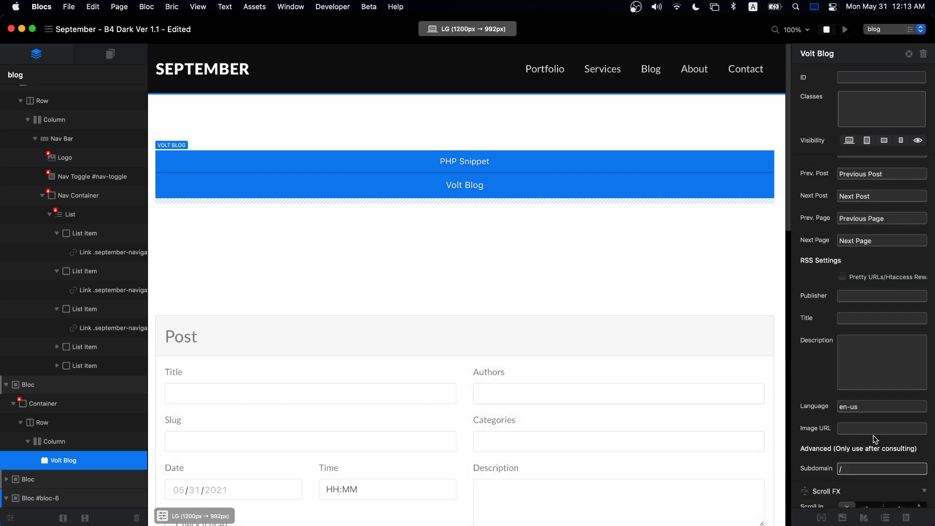
scroll(875, 439, "up", 10)
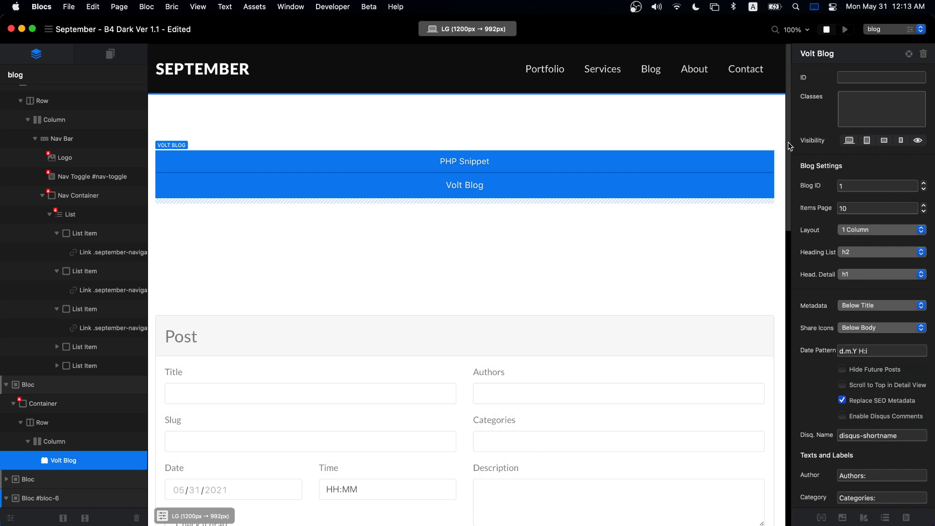
left_click(738, 107)
- Export the site with Cmd+E into the existing folder, replacing the entire previous export
key("super+e")
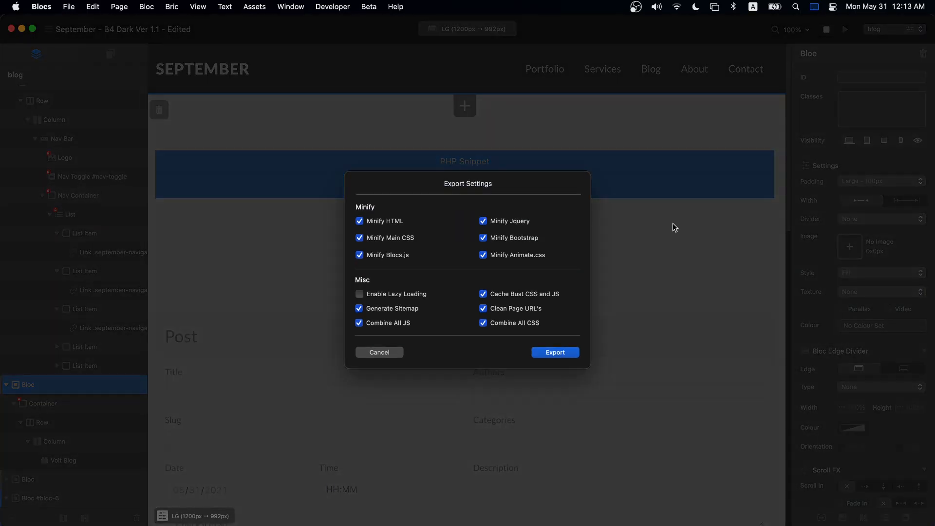
left_click(554, 349)
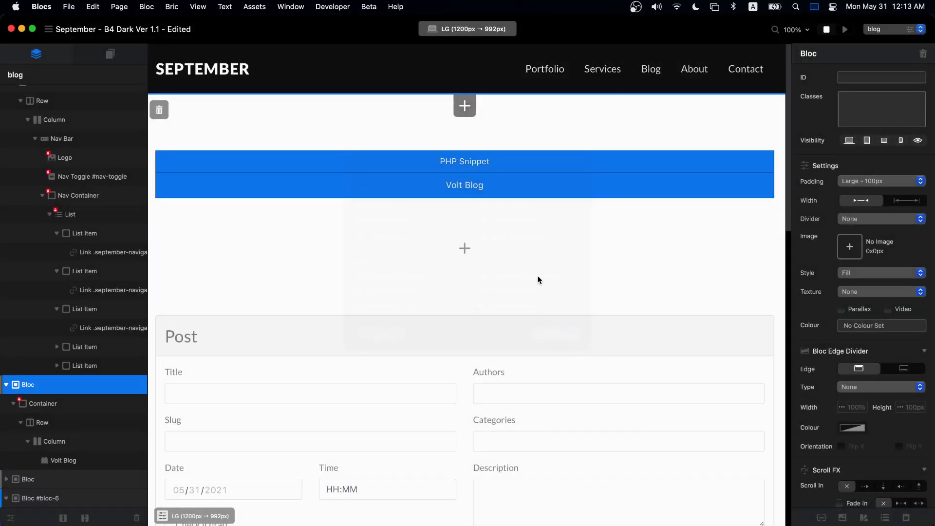
left_click(642, 318)
left_click(498, 268)
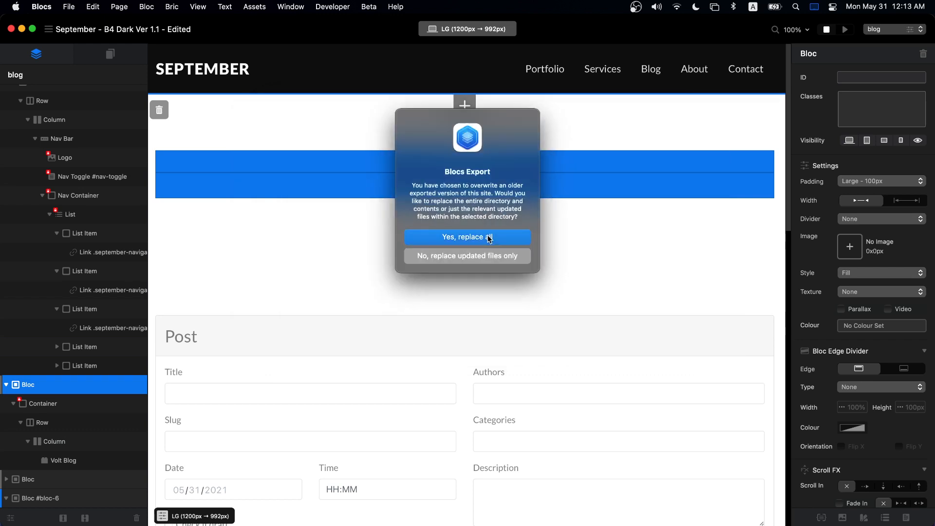
left_click(490, 239)
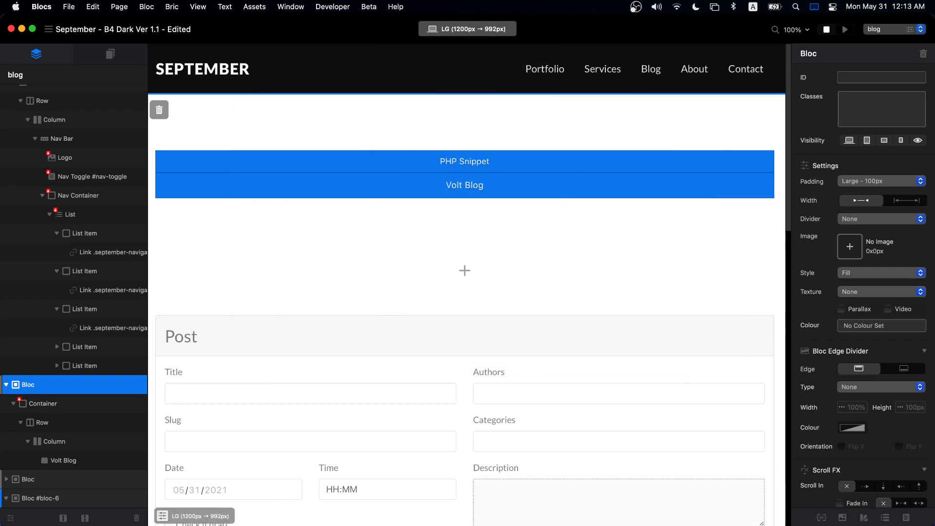
- In Transmit, select all files in the exported September folder and drag them to the server's web folder
key("super+Tab")
double_click(268, 171)
left_click(267, 247)
key("super+a")
left_click_drag(268, 238, 538, 395)
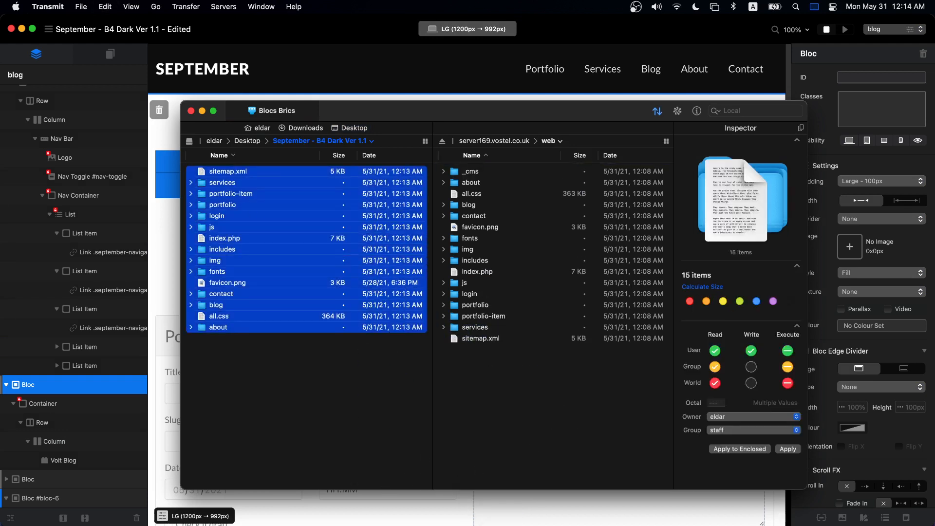
- In Safari, move from the Premium Templates page to the site's logged-in page
key("super+Tab")
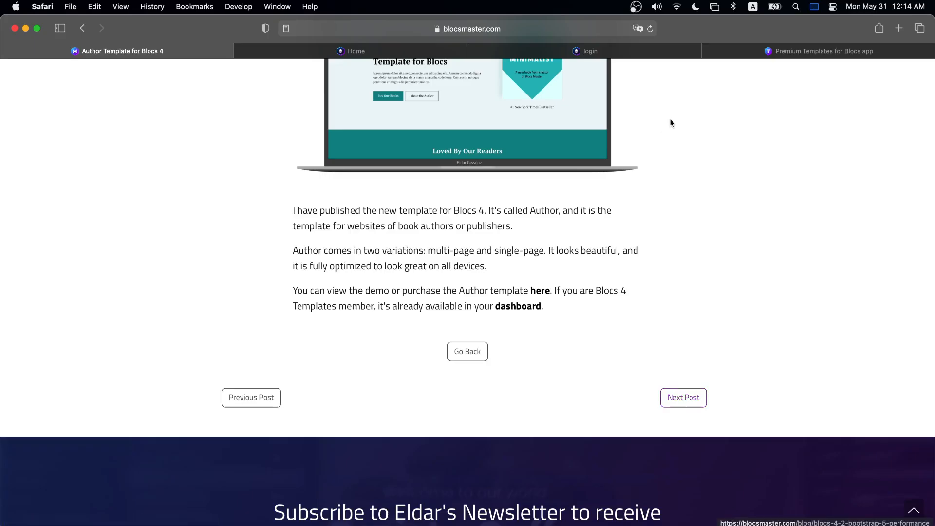
scroll(609, 168, "up", 5)
left_click(776, 51)
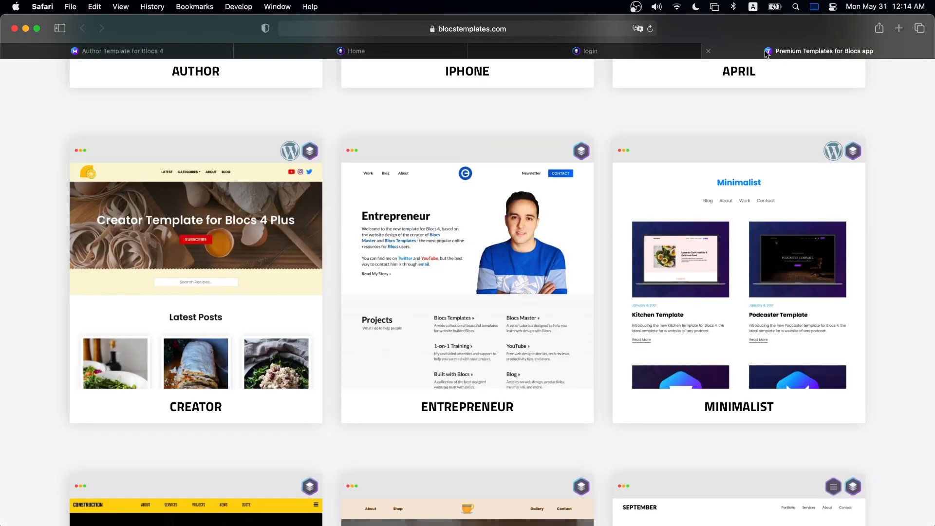
left_click(636, 49)
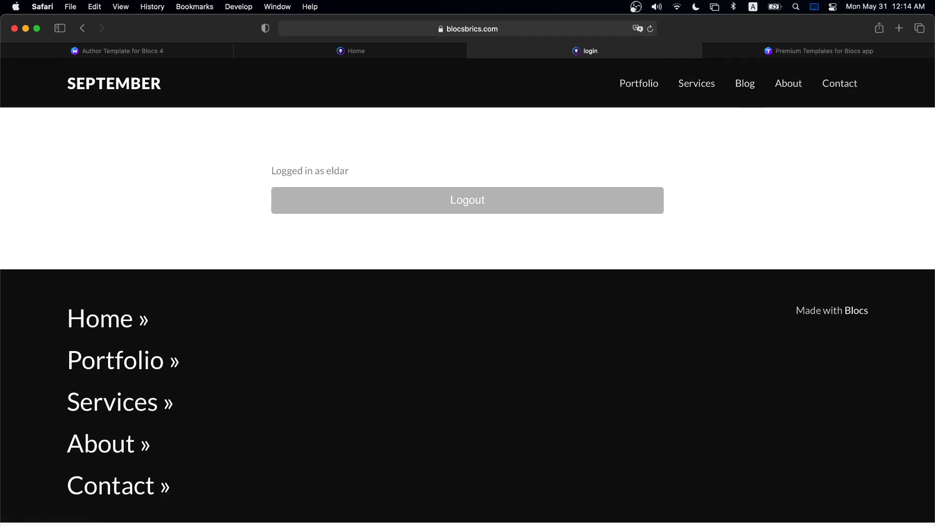
- Check the Transmit upload progress, open the live site's Blog page, then return to Blocs
key("super+Tab")
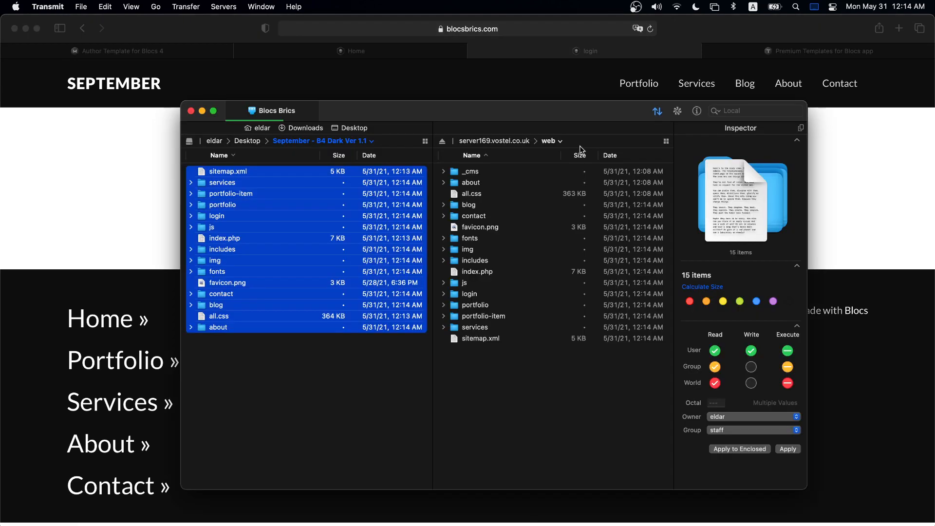
left_click(678, 110)
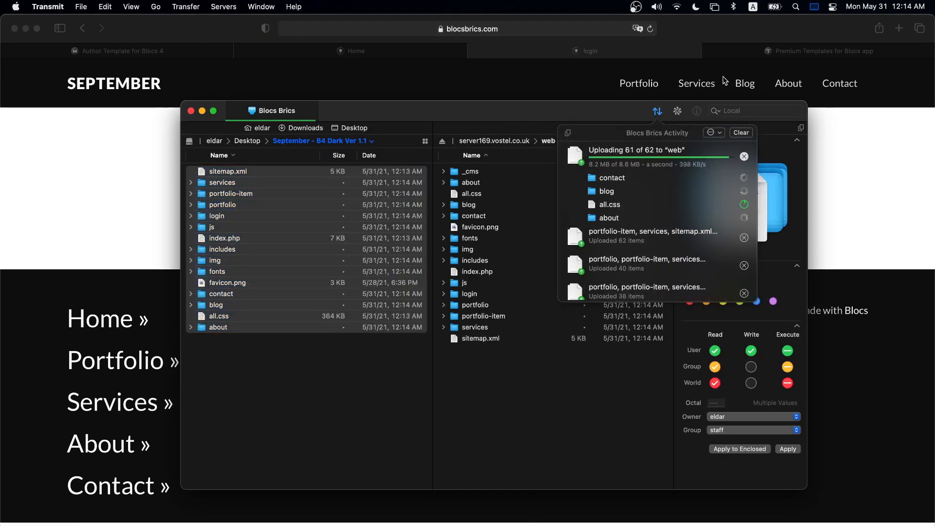
left_click(719, 33)
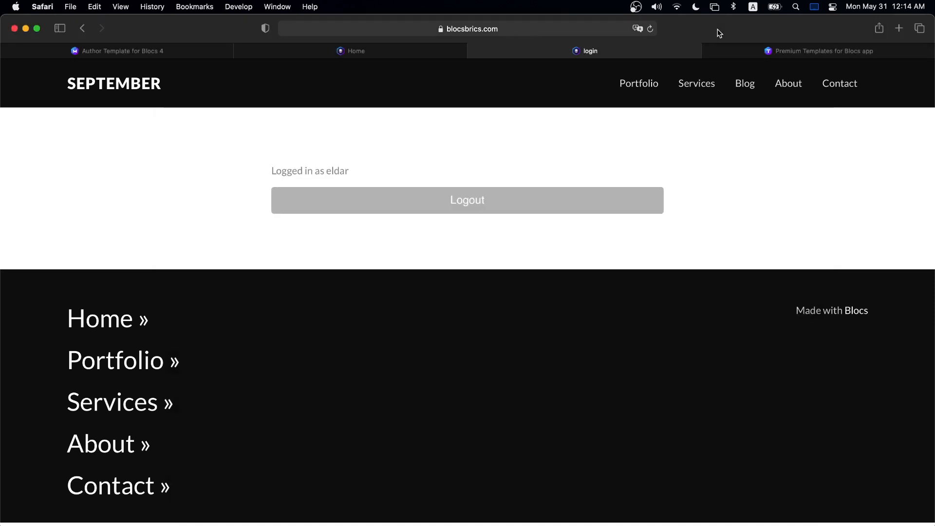
left_click(744, 83)
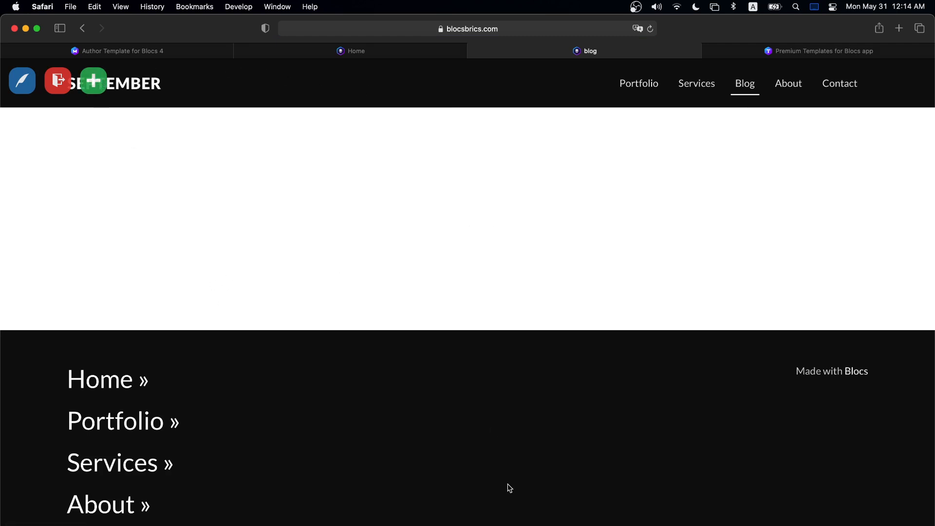
key("super+Tab")
scroll(395, 351, "down", 5)
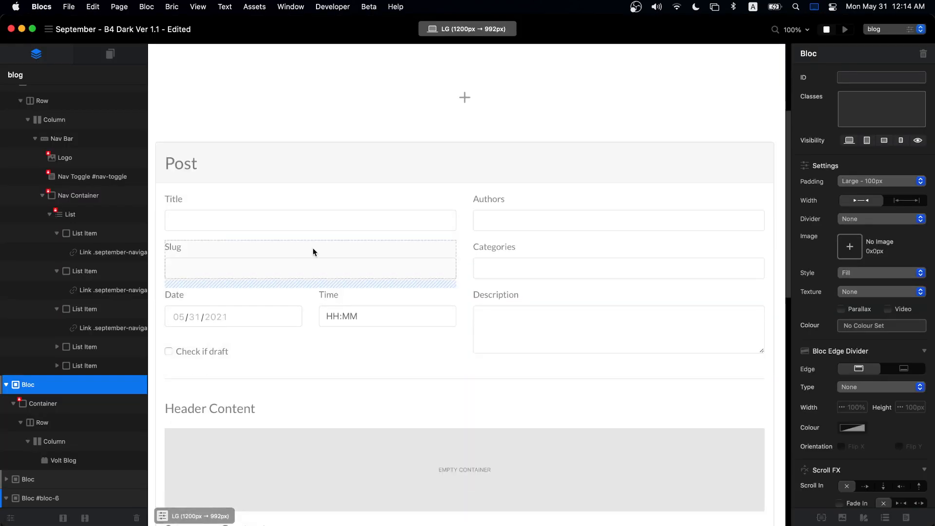
- Browse the Volt bloc library without adding anything, inspect the Volt Blog element's settings, then return to Safari
left_click(356, 130)
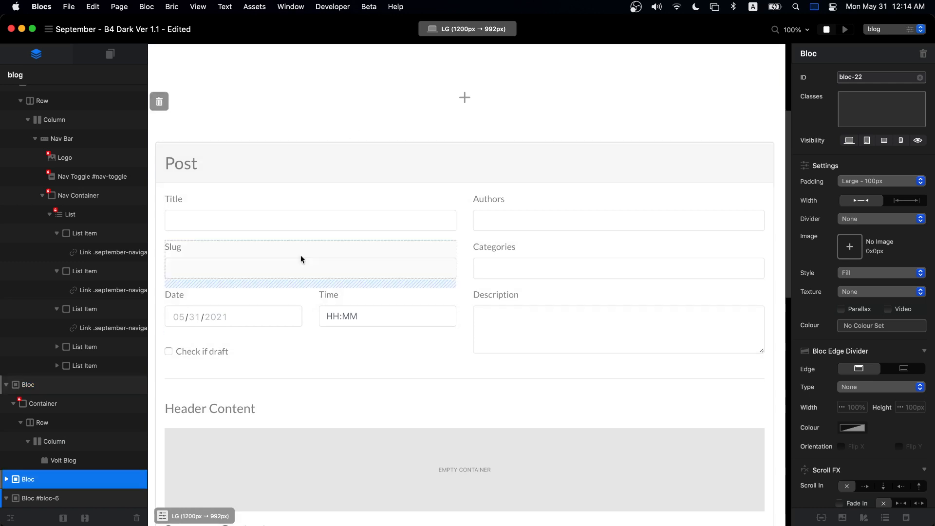
scroll(413, 278, "down", 12)
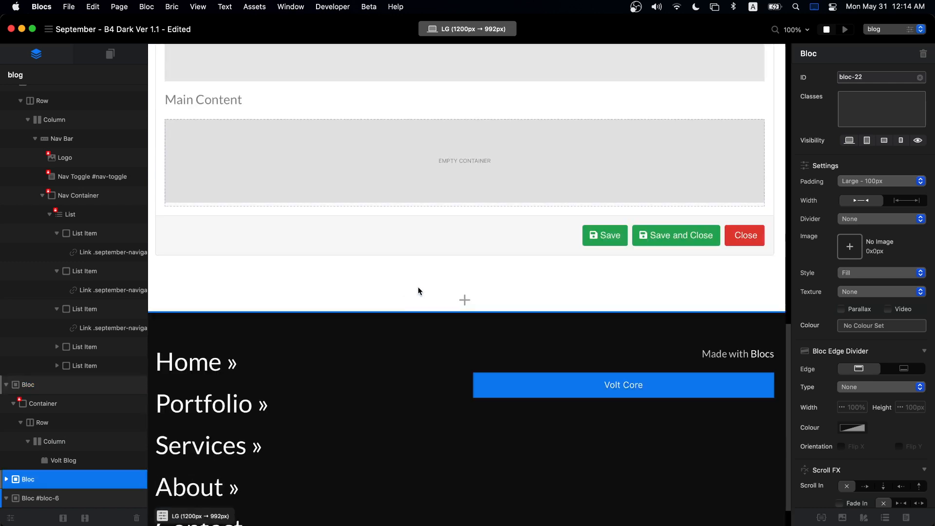
left_click(465, 299)
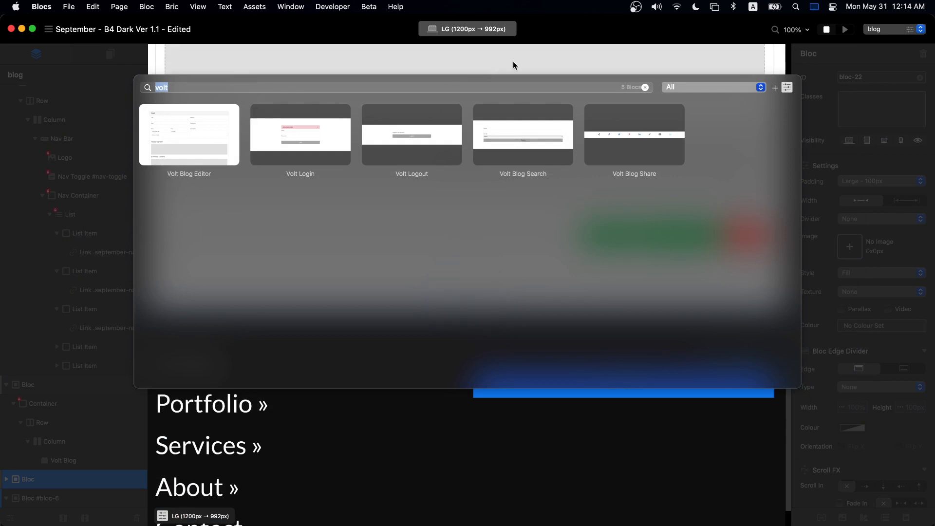
left_click(528, 64)
scroll(528, 68, "up", 15)
left_click(463, 185)
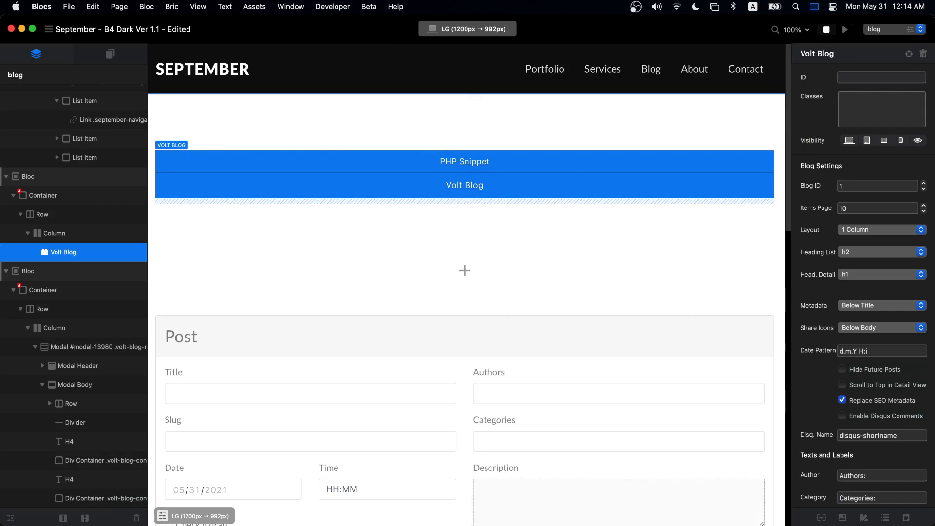
key("super+Tab")
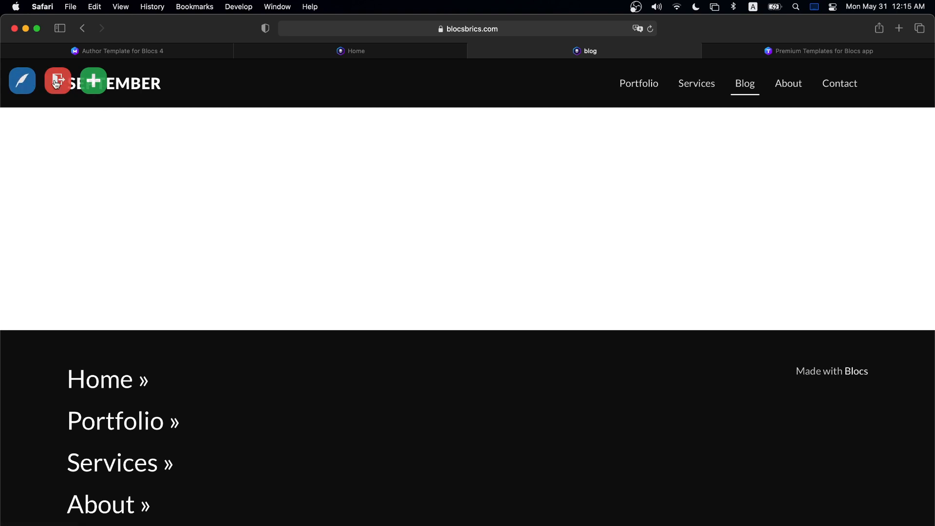
- Create a new Volt post titled 'New Post Title Goes Here' in the News category
left_click(92, 87)
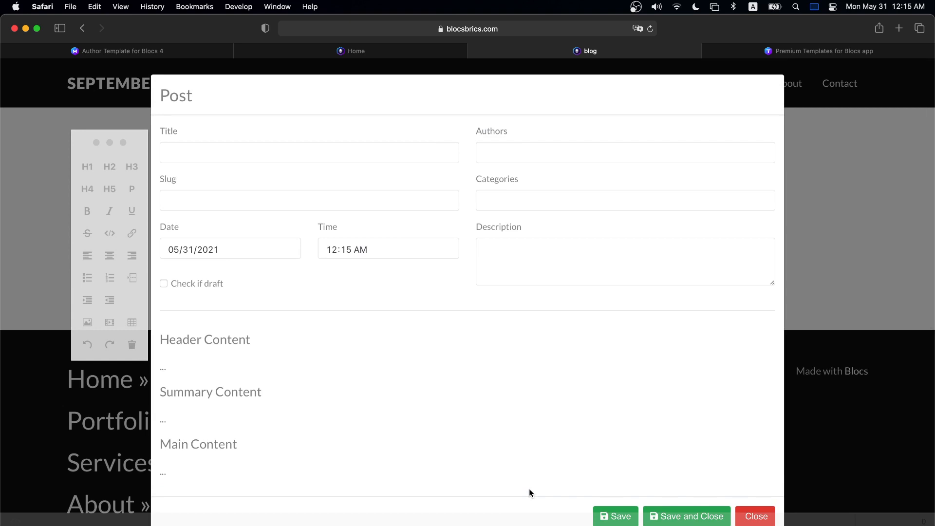
left_click(295, 154)
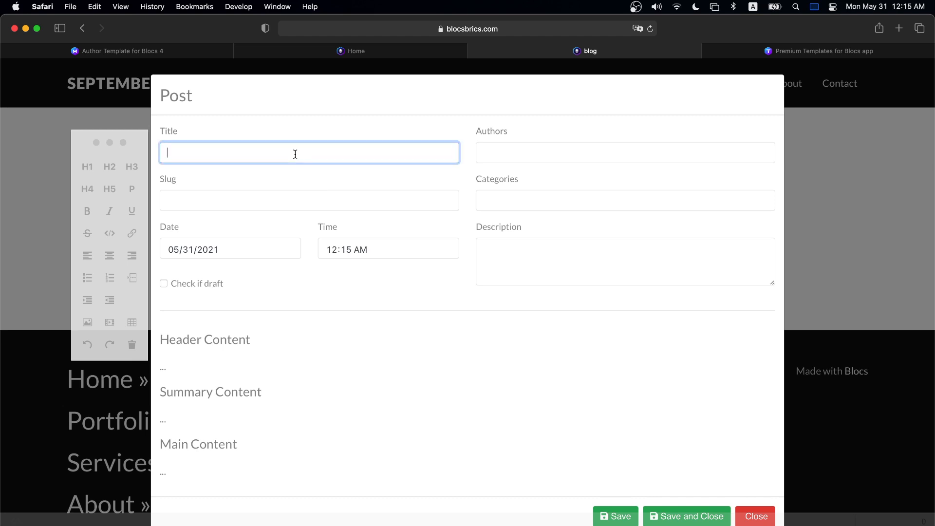
type("New Post Title Goes Here")
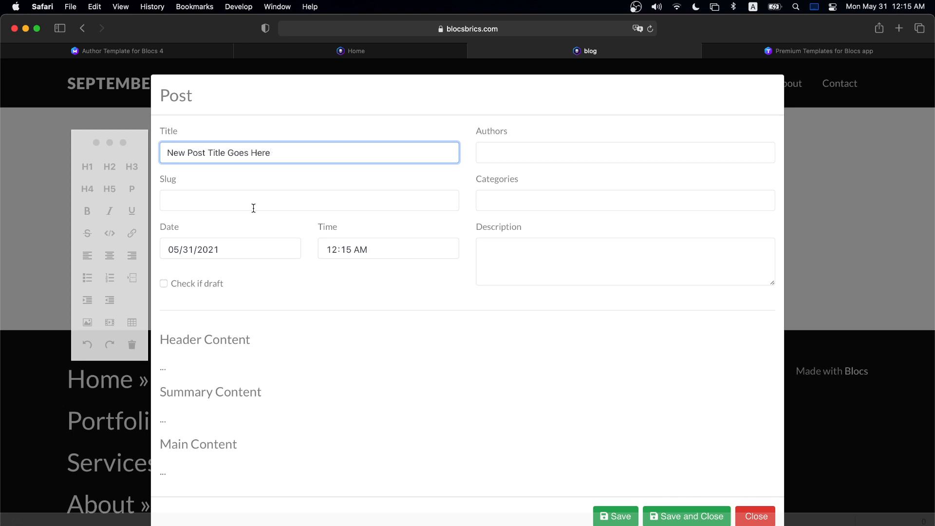
left_click(254, 207)
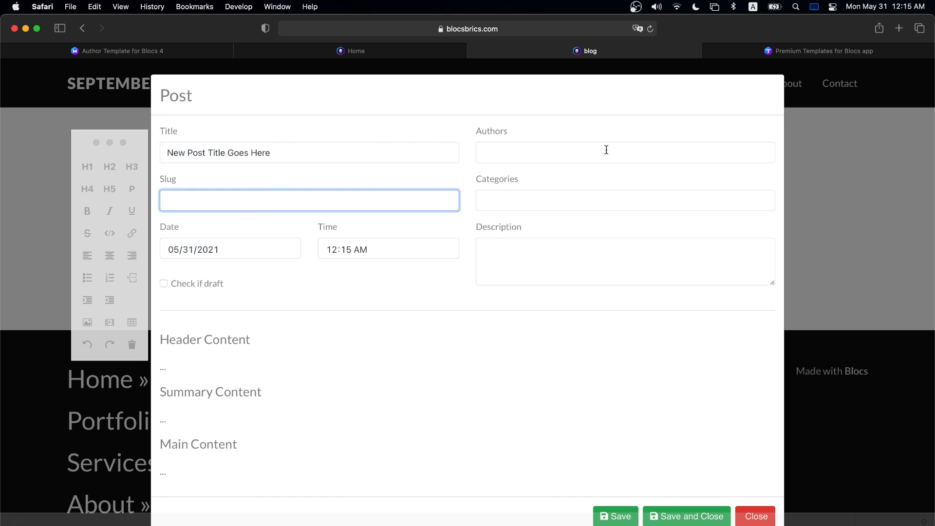
left_click(576, 154)
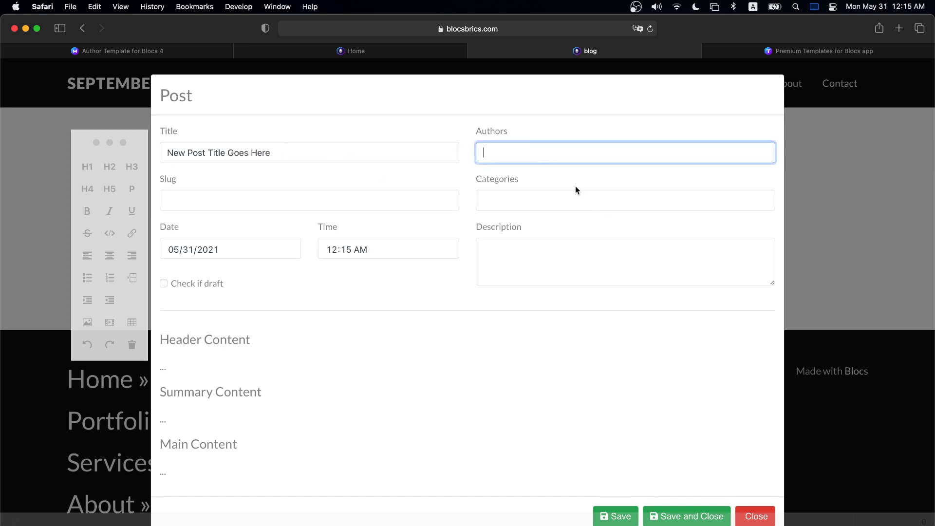
left_click(537, 204)
type("News")
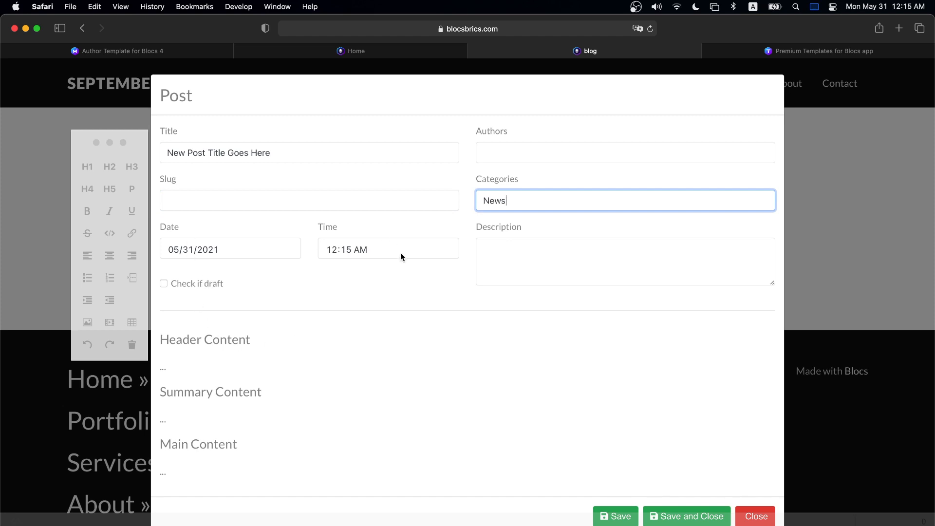
- Leave the post unmarked as draft, visit the Header, Summary and Main Content editors, then view the Author Template article
scroll(399, 253, "down", 1)
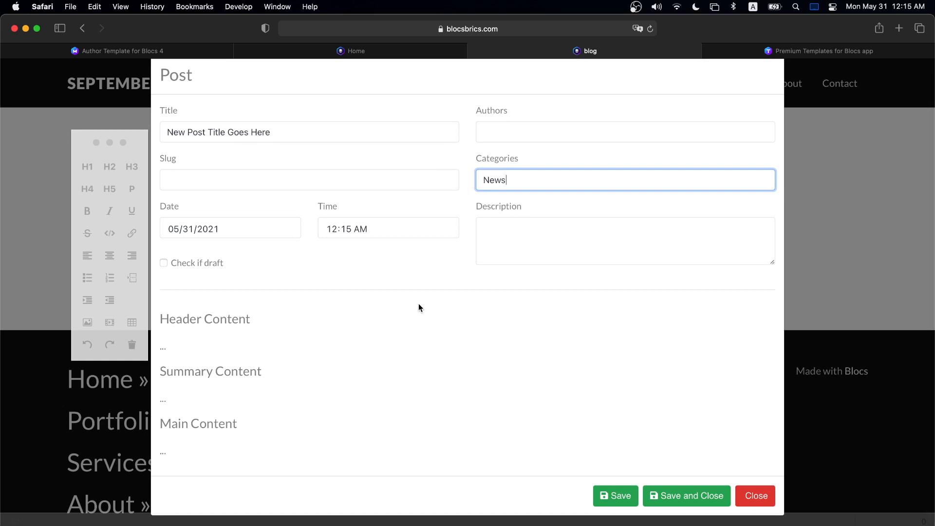
left_click(164, 263)
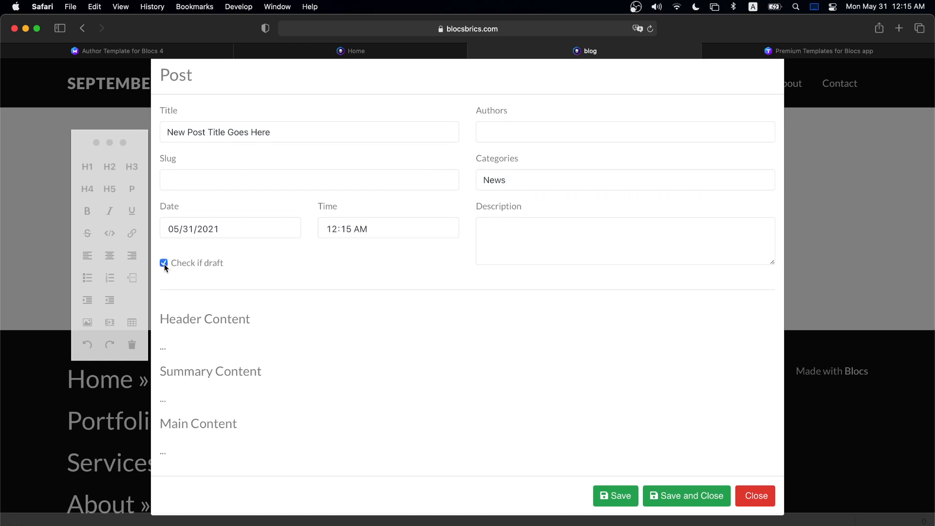
left_click(164, 263)
left_click(216, 345)
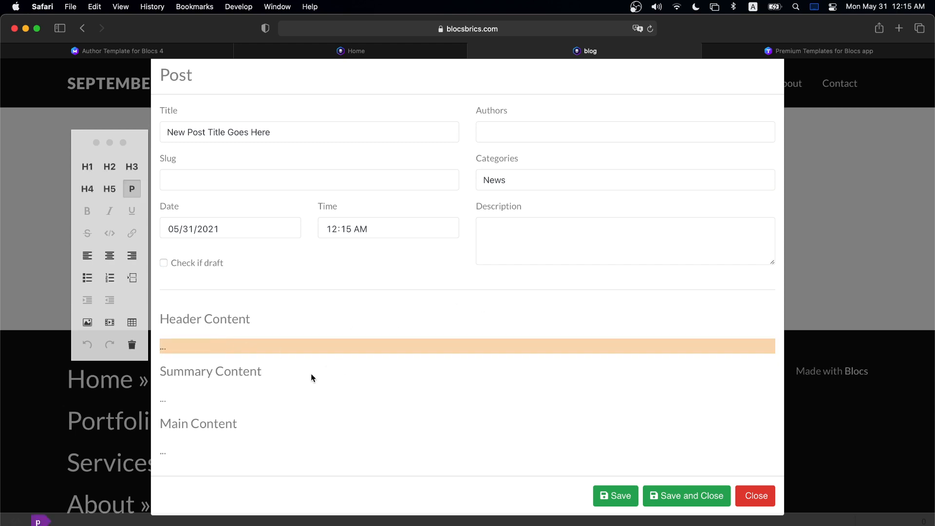
left_click(233, 394)
left_click(220, 451)
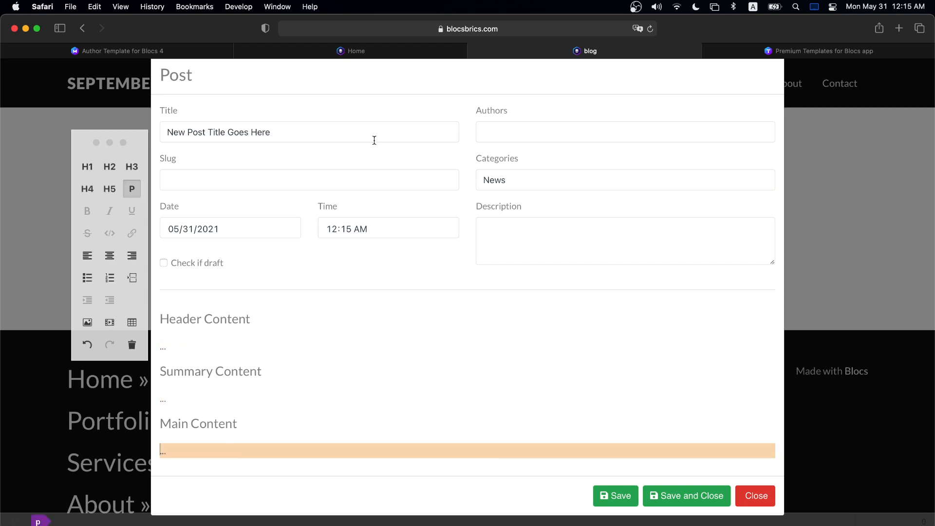
left_click(142, 44)
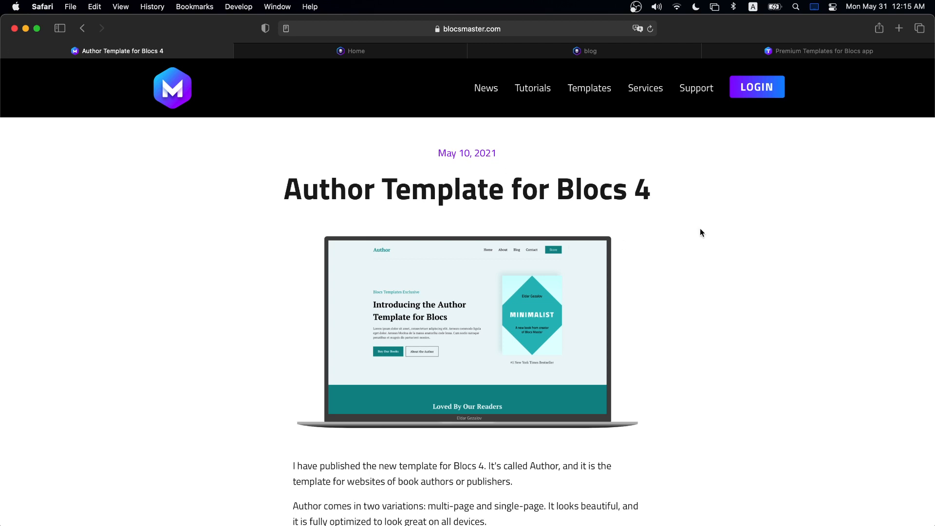
- Browse the Blocs Master Latest News listing and open the New Version of Blocs Master Website article
left_click(154, 109)
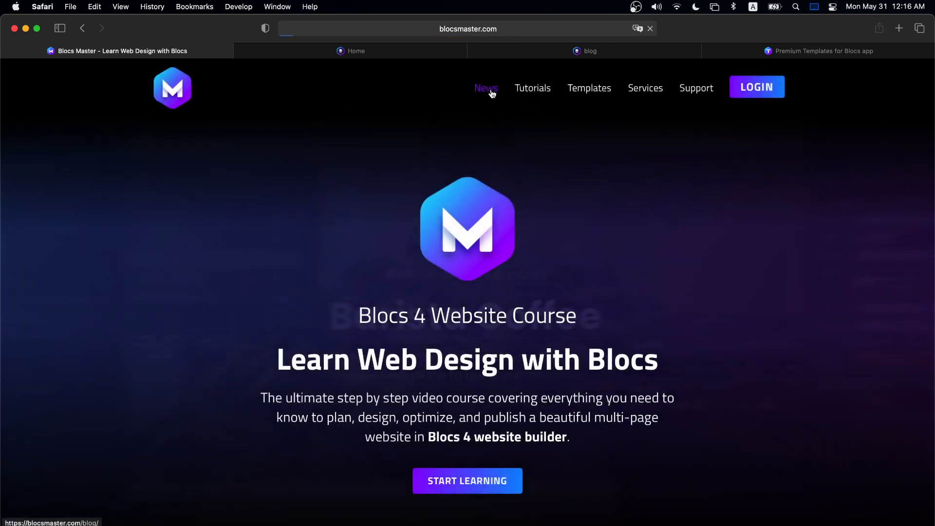
left_click(492, 90)
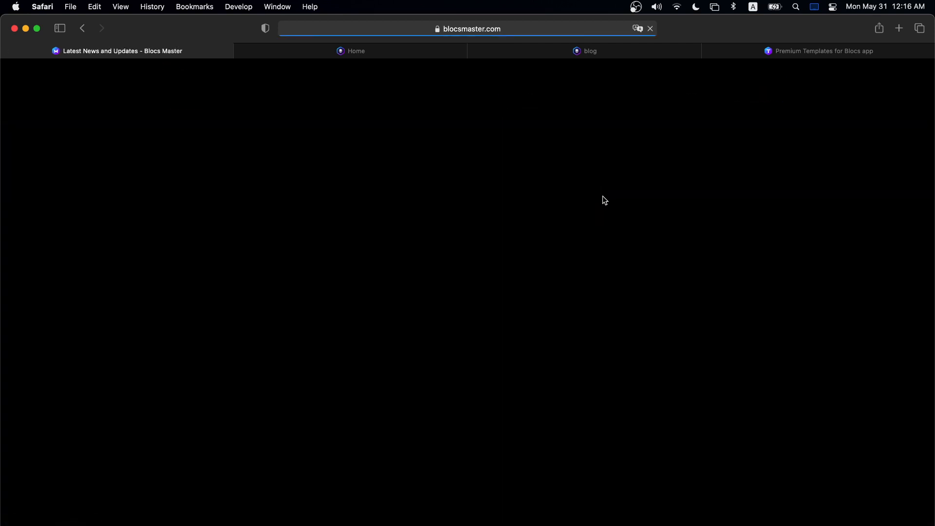
scroll(610, 209, "down", 4)
scroll(609, 220, "up", 2)
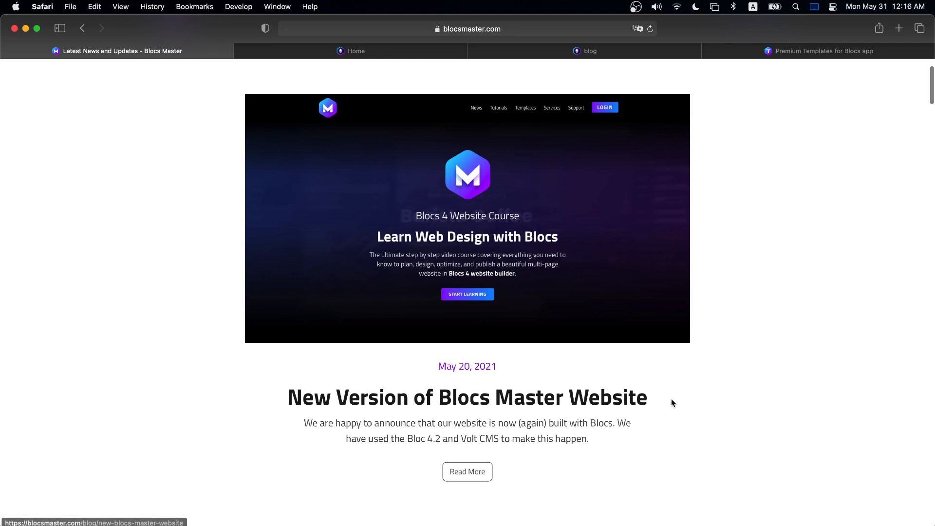
left_click_drag(601, 446, 292, 412)
left_click(365, 433)
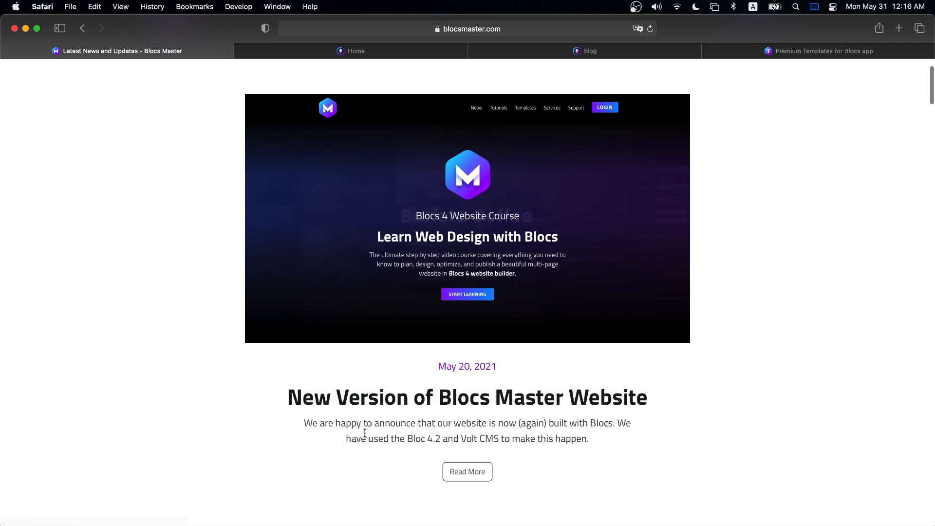
left_click(480, 472)
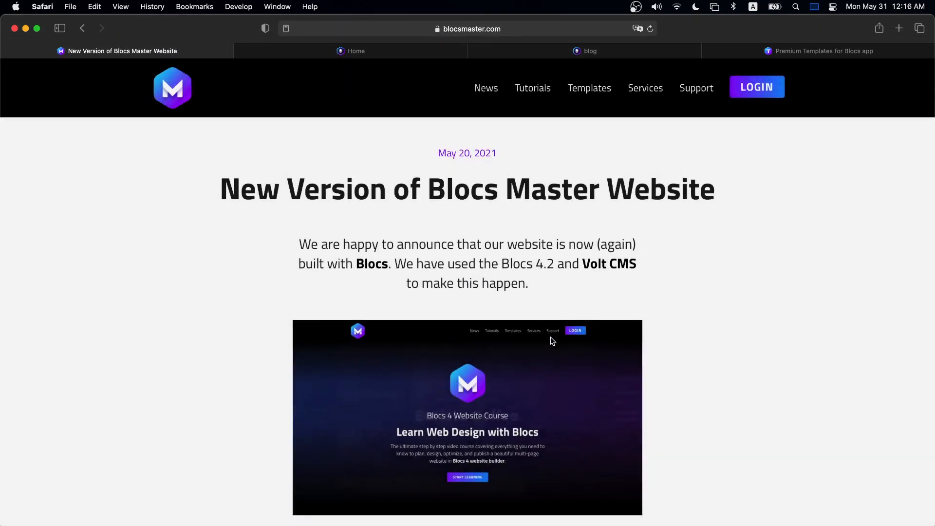
- Glance at the premium templates page, then return to the blog post editor
scroll(657, 289, "down", 15)
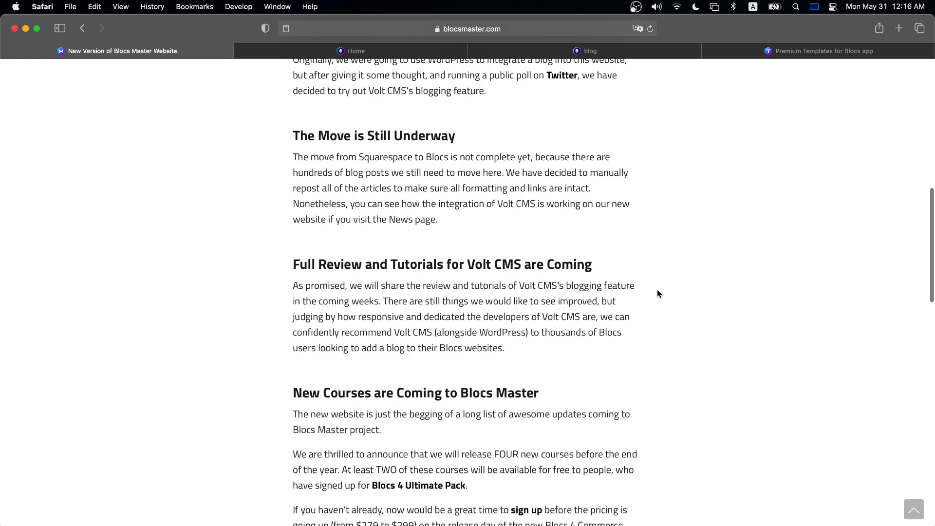
scroll(667, 276, "up", 6)
scroll(669, 275, "up", 8)
left_click(773, 48)
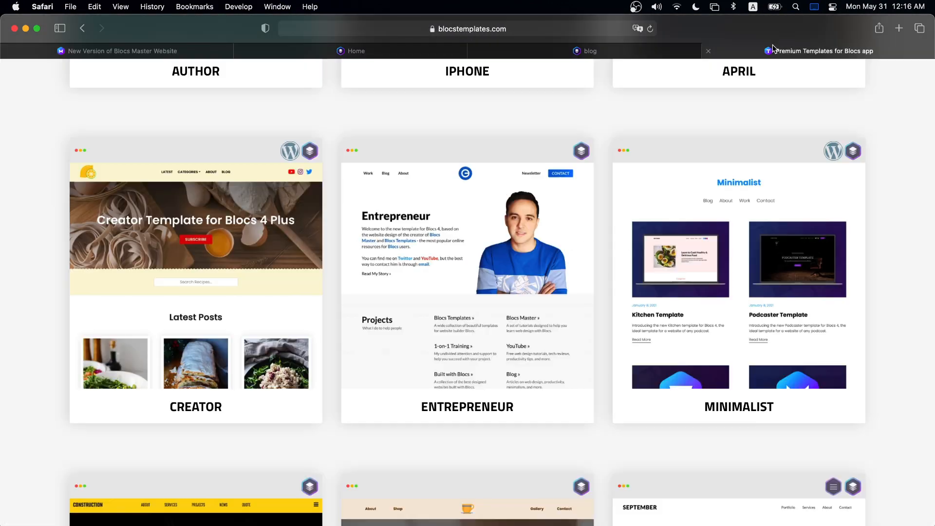
left_click(602, 49)
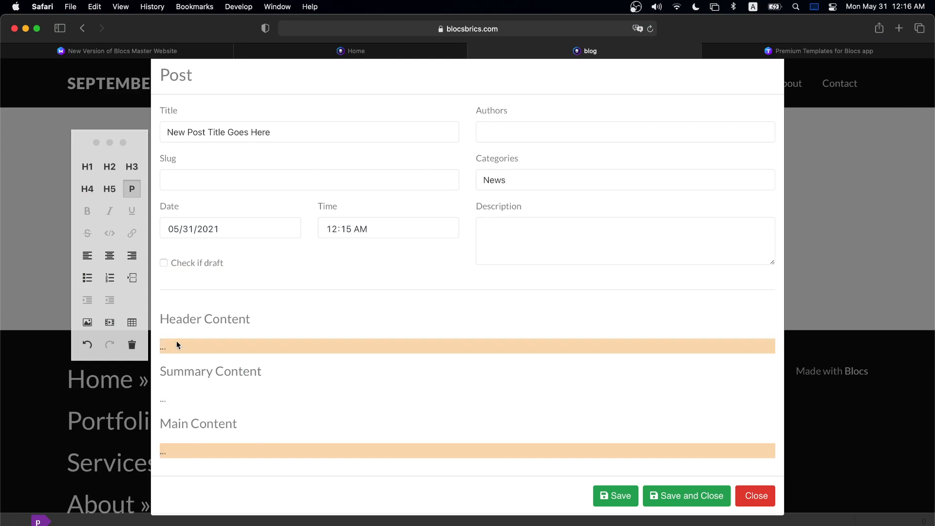
- Upload VOLT.jpg and insert the Blocs + Volt image into the Header Content
left_click(191, 347)
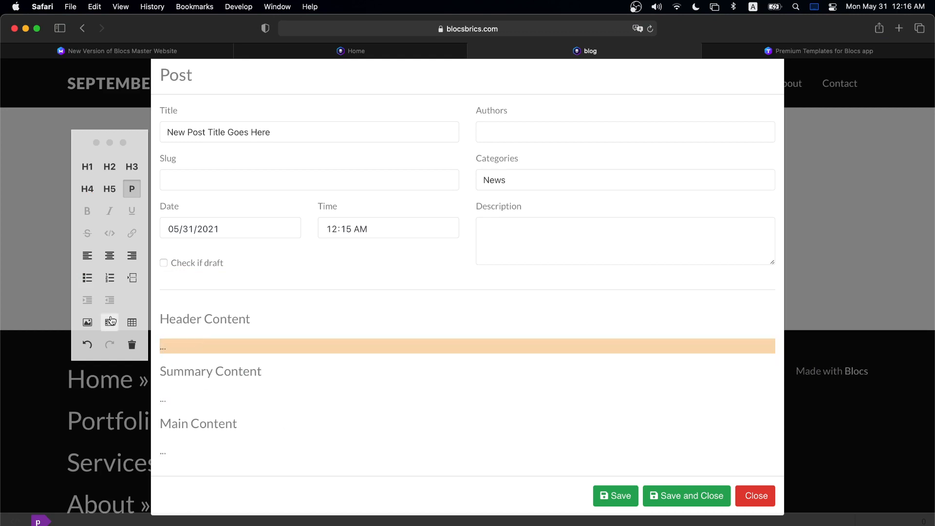
left_click(88, 322)
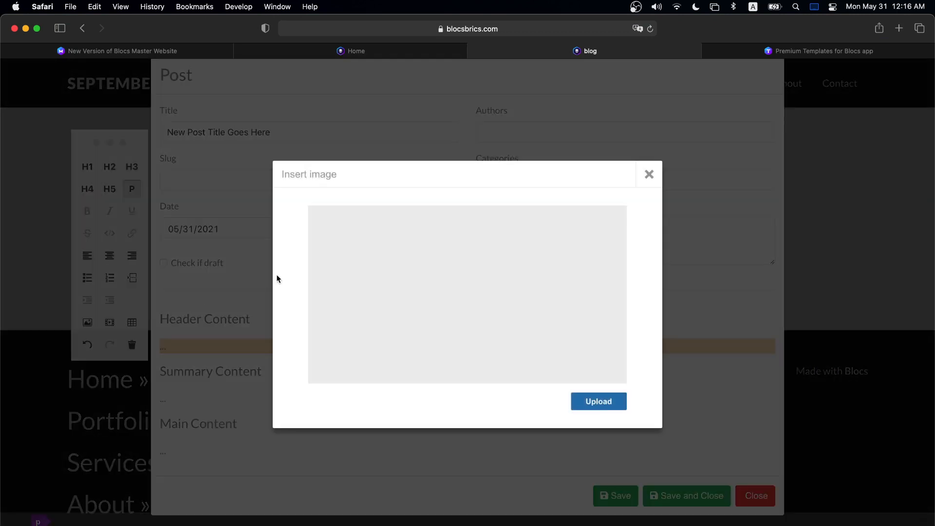
left_click(598, 403)
left_click(371, 155)
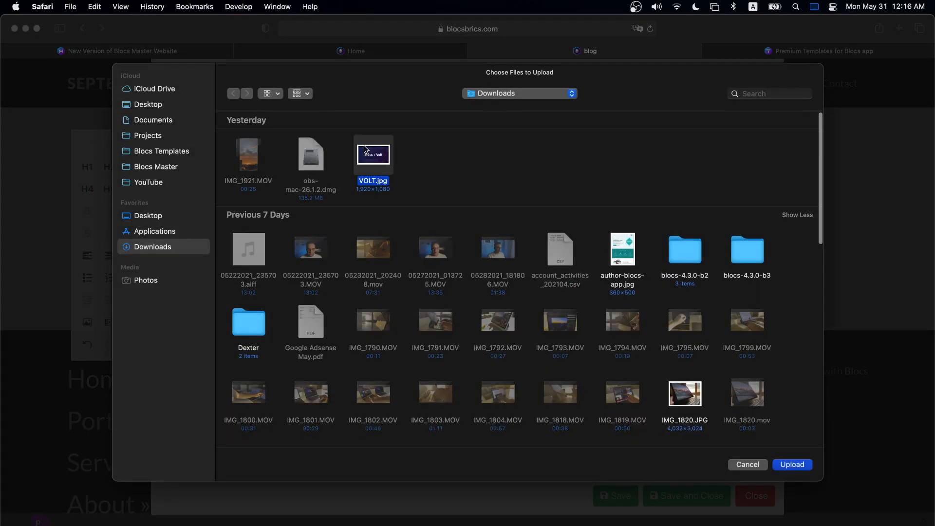
left_click(792, 464)
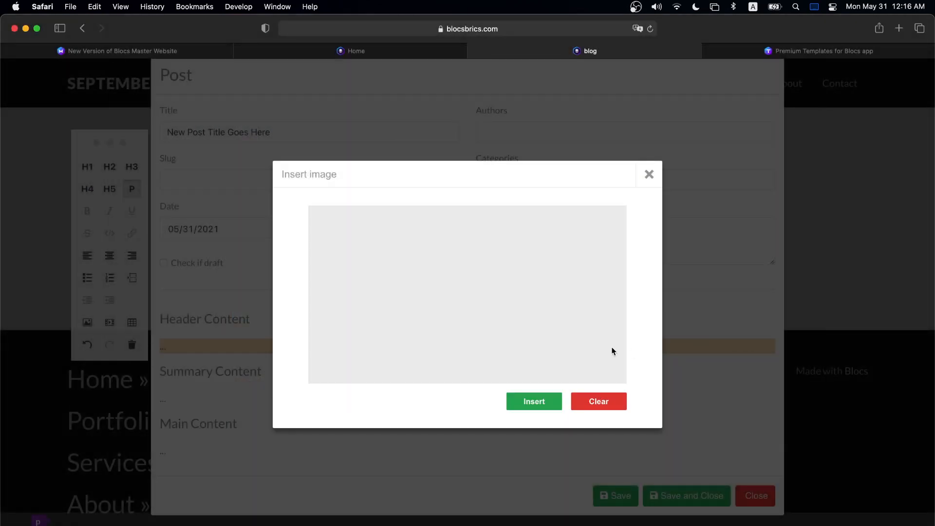
left_click(534, 401)
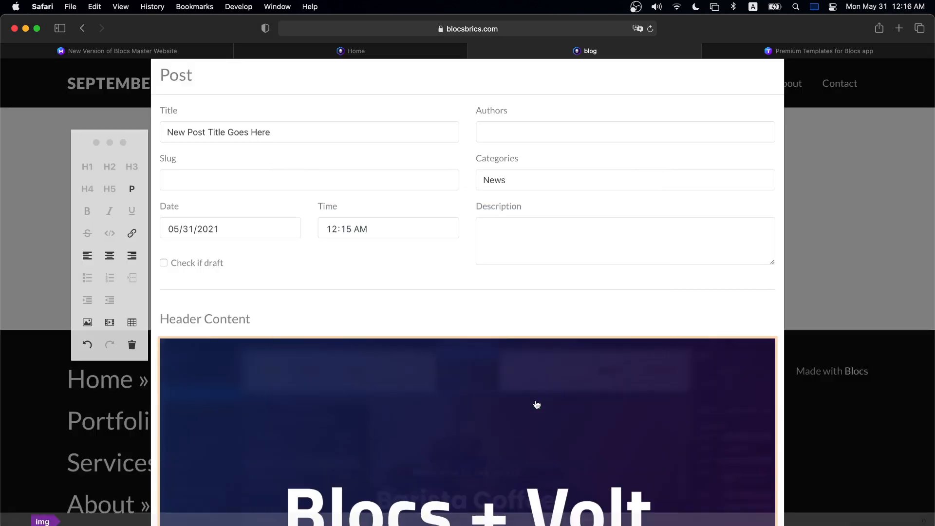
- Copy the article's opening announcement paragraph and paste it into the Summary Content
scroll(526, 385, "down", 2)
scroll(511, 362, "down", 5)
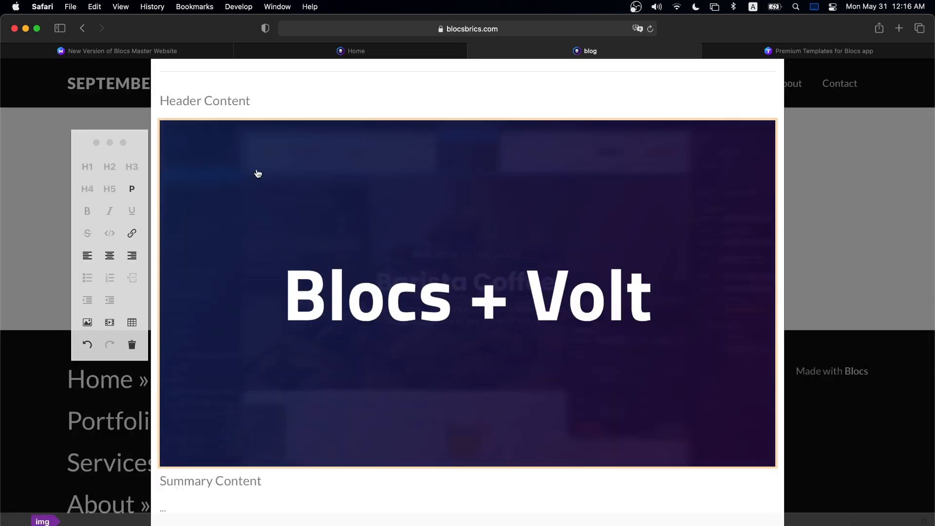
scroll(420, 250, "down", 3)
scroll(420, 250, "down", 1)
left_click(182, 396)
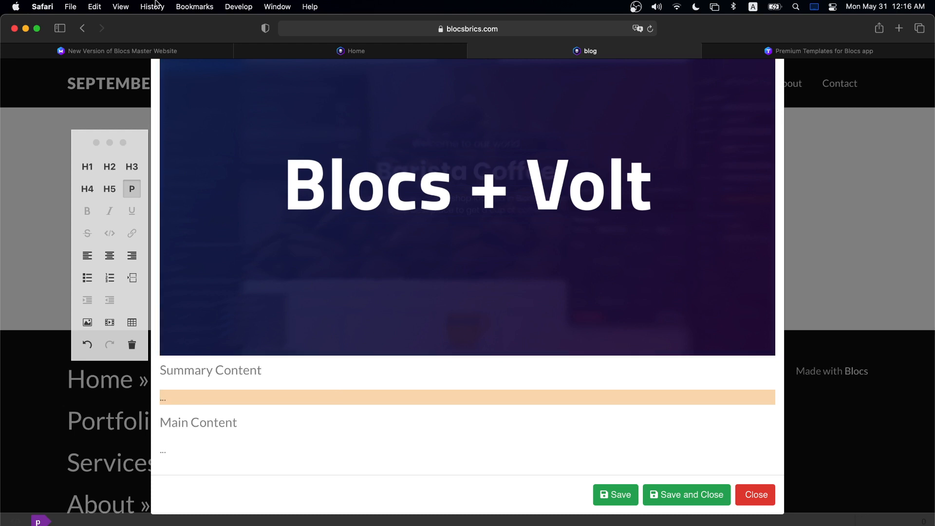
left_click(173, 48)
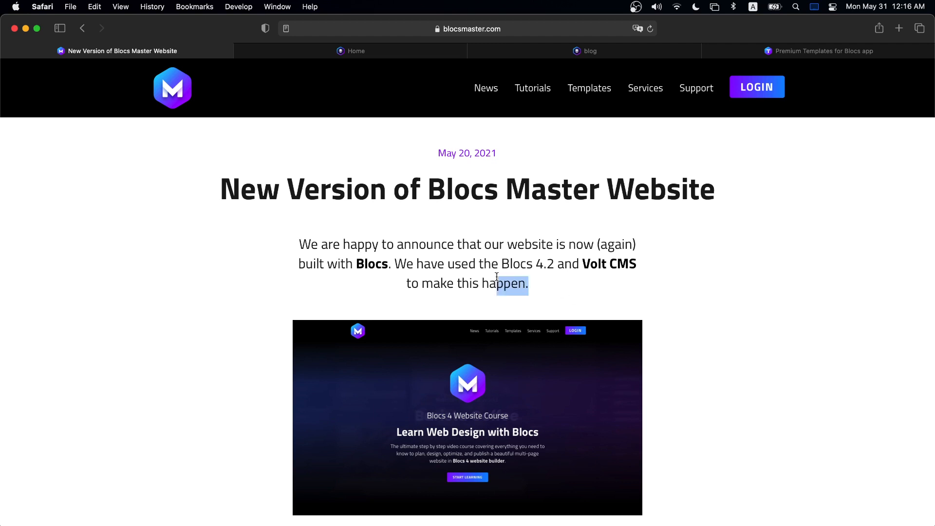
left_click_drag(537, 282, 267, 240)
left_click(602, 53)
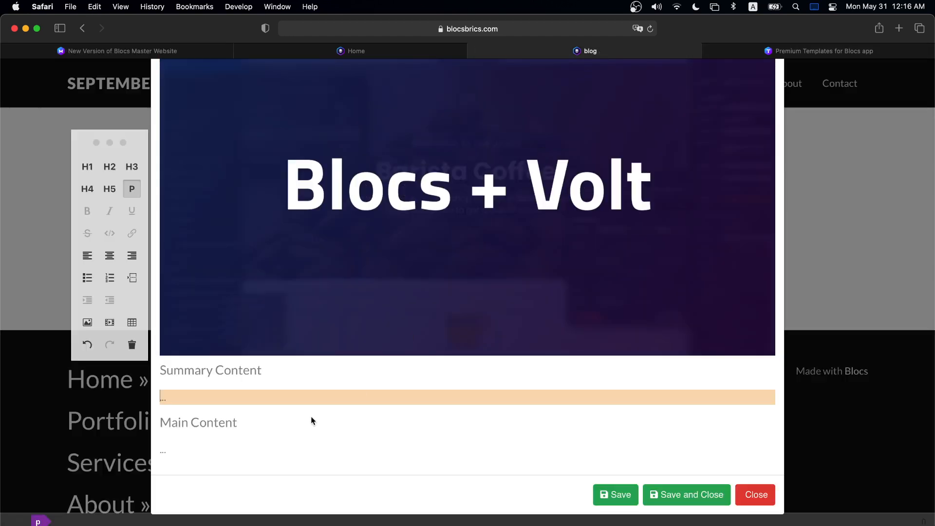
type("We are happy to announce that our website is now (again) built with Blocs. We have used the Blocs 4.2 and Volt CMSto make this happen.")
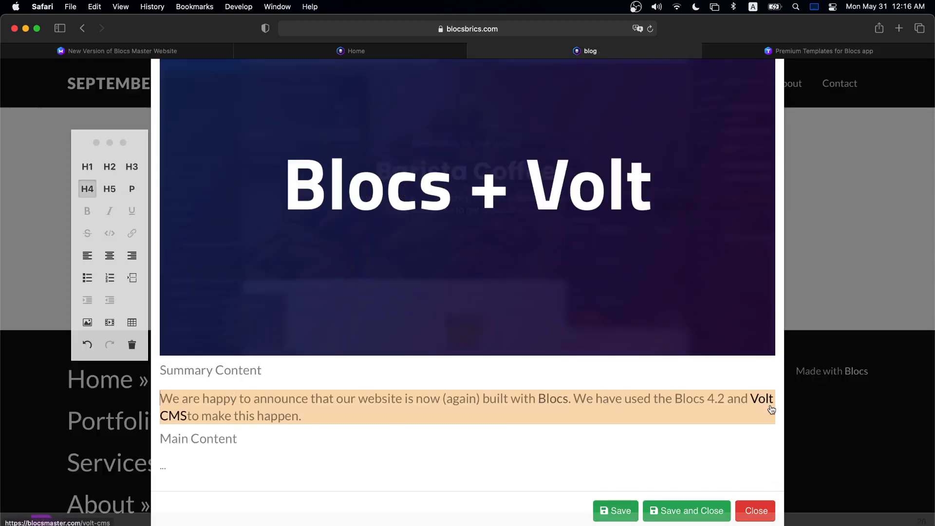
- Paste the announcement paragraph into the Description and the Main Content
scroll(285, 402, "up", 6)
left_click(546, 245)
type("We are happy to announce that our website is now (again) built with Blocs. We have used the Blocs 4.2 and Volt CMSto make this happen.")
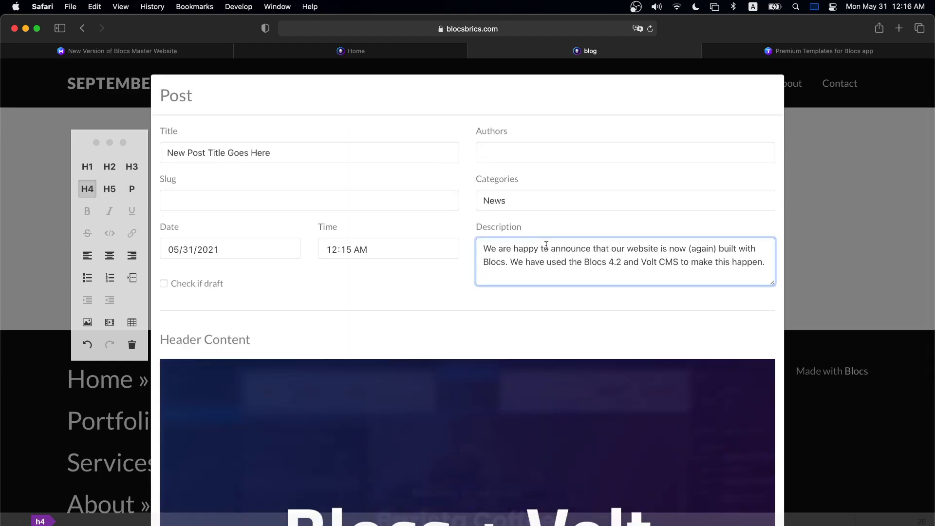
scroll(538, 236, "down", 6)
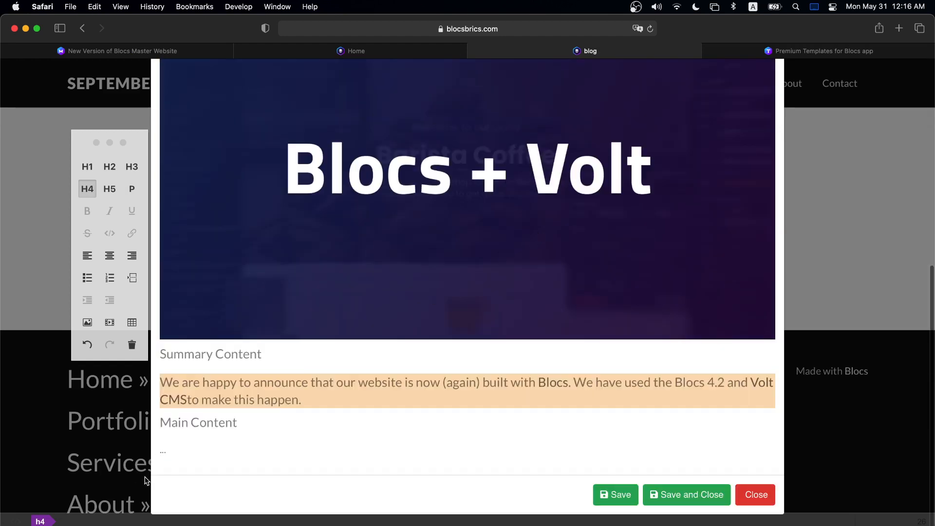
left_click(188, 451)
type("We are happy to announce that our website is now (again) built with Blocs. We have used the Blocs 4.2 and Volt CMSto make this happen.")
- Format the Main Content paragraph as a left-aligned H3 heading with a large margin
key("super+a")
key("super+c")
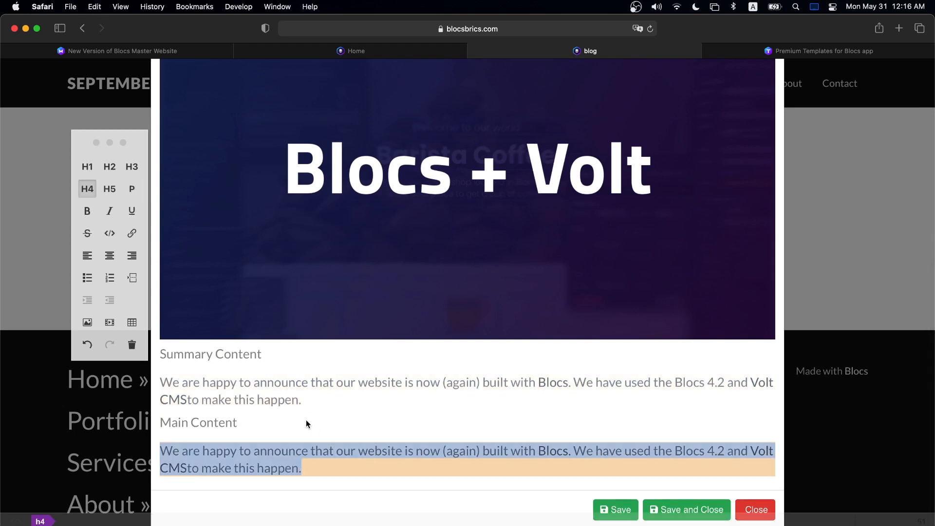
left_click(134, 165)
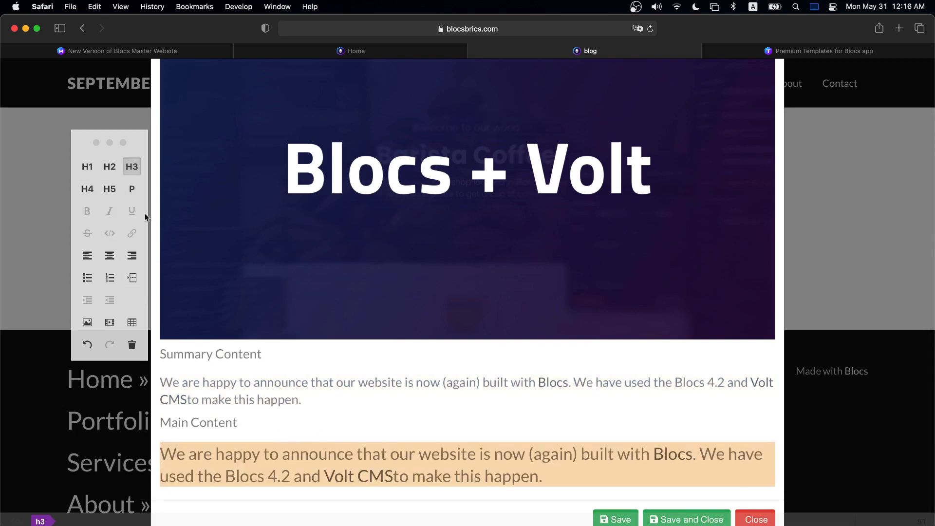
left_click(87, 255)
left_click(565, 473)
left_click(39, 521)
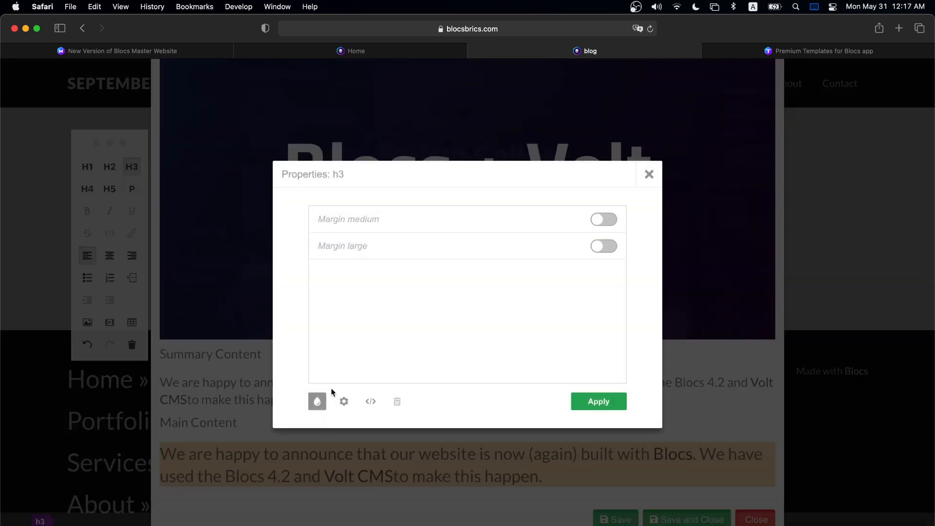
left_click(603, 247)
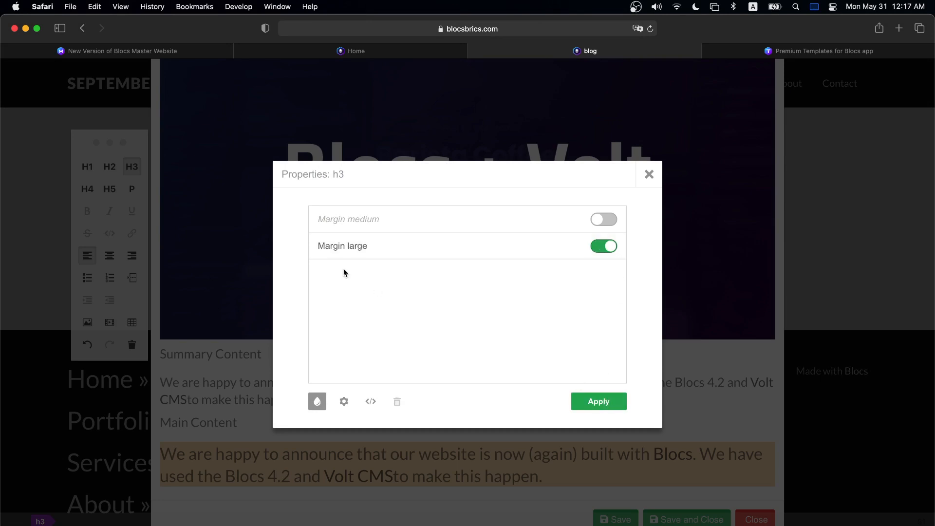
left_click(592, 401)
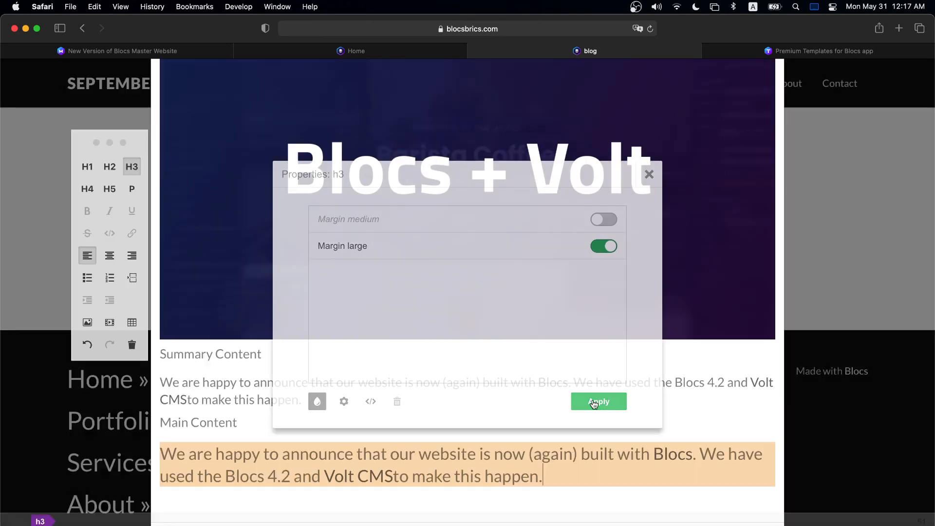
- Insert the uploaded Blocs + Volt image below the heading in Main Content
scroll(594, 426, "down", 2)
key("Return")
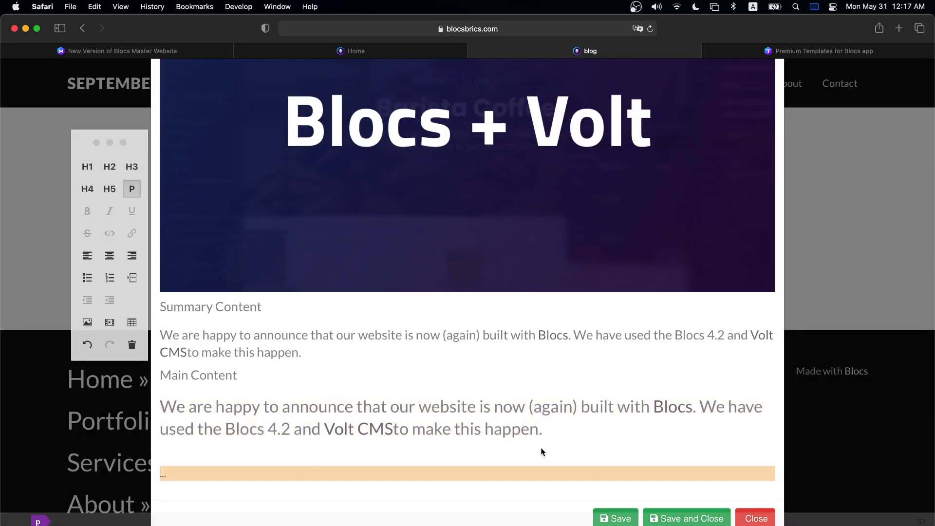
left_click(87, 322)
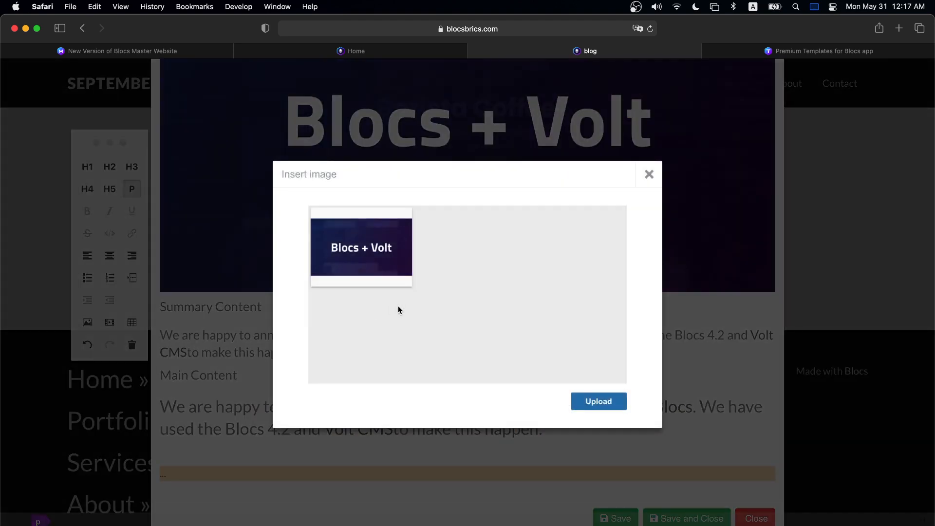
left_click(370, 253)
left_click(534, 402)
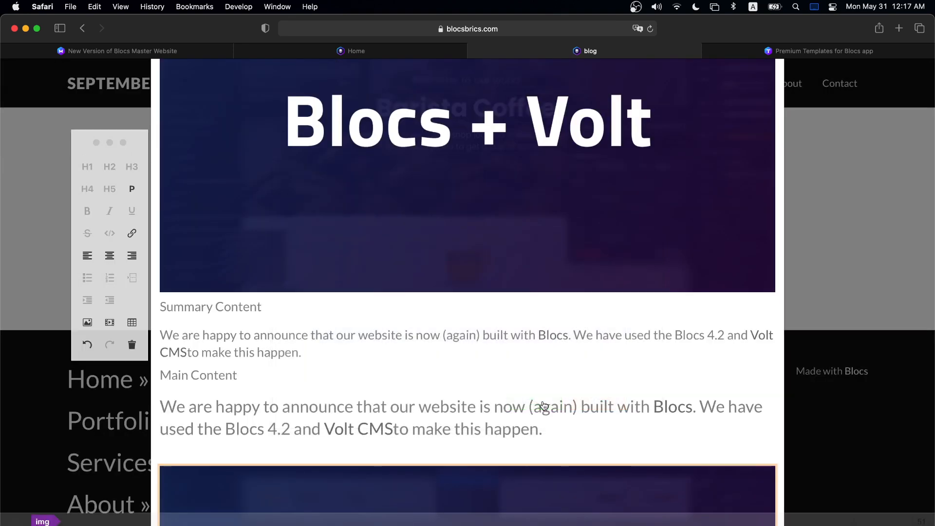
scroll(526, 389, "down", 7)
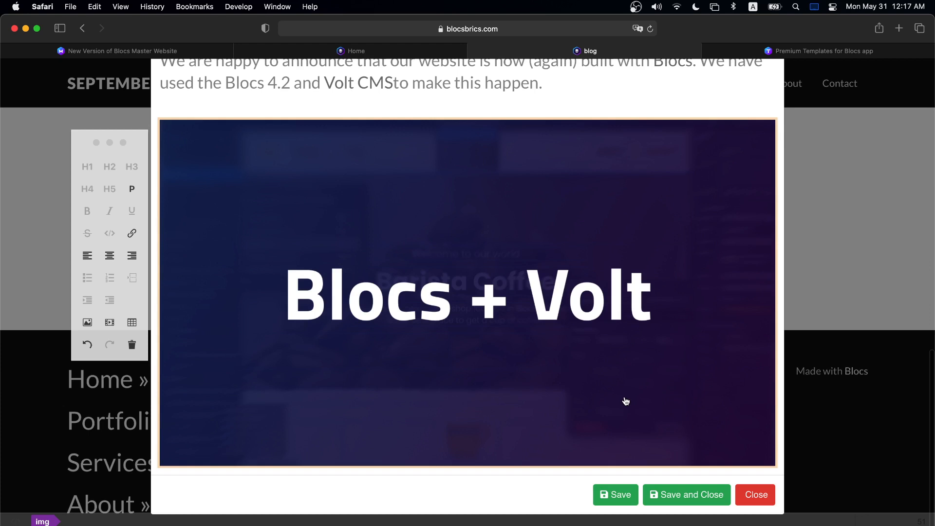
key("Return")
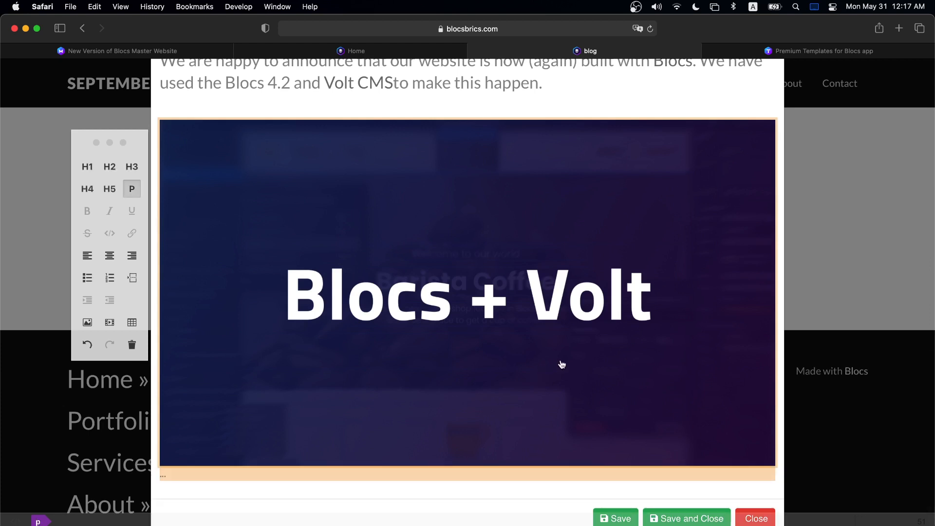
key("BackSpace")
- Turn on Image Protection and a large margin for the Main Content image
left_click(57, 520)
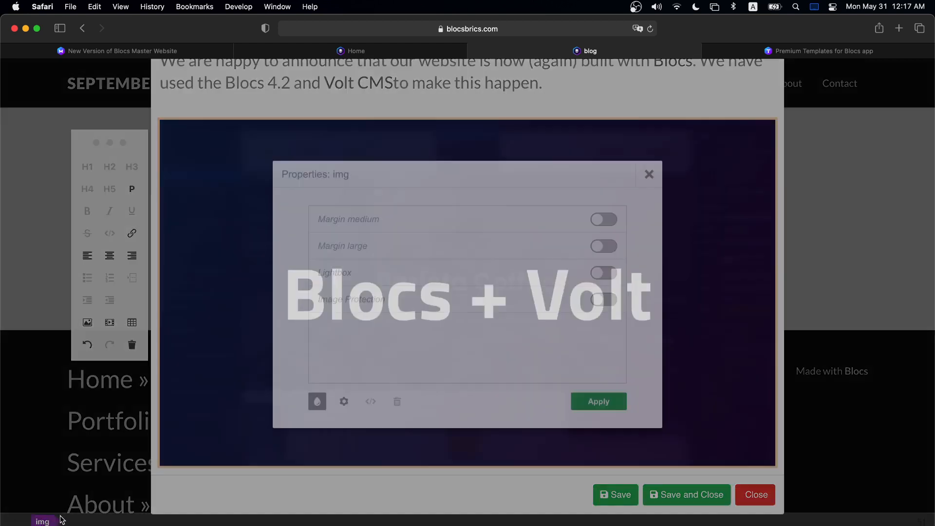
left_click(610, 301)
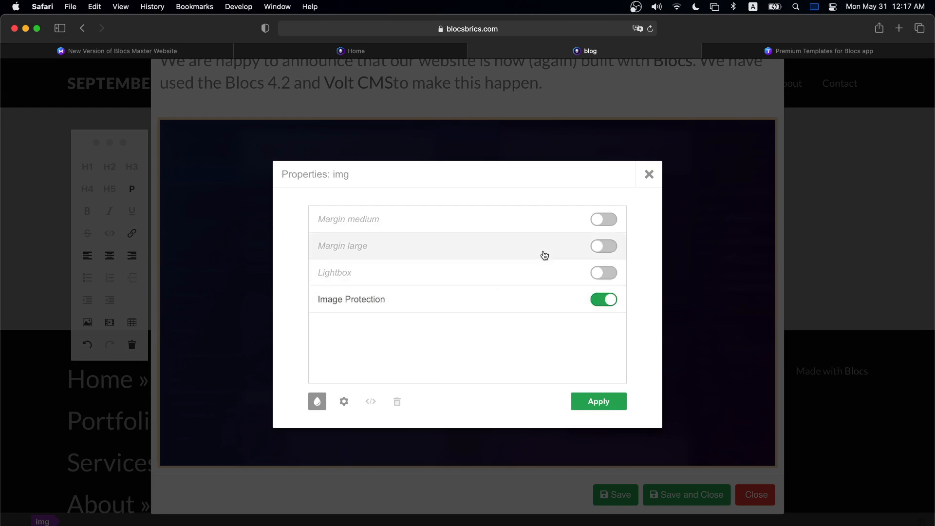
left_click(605, 245)
left_click(606, 410)
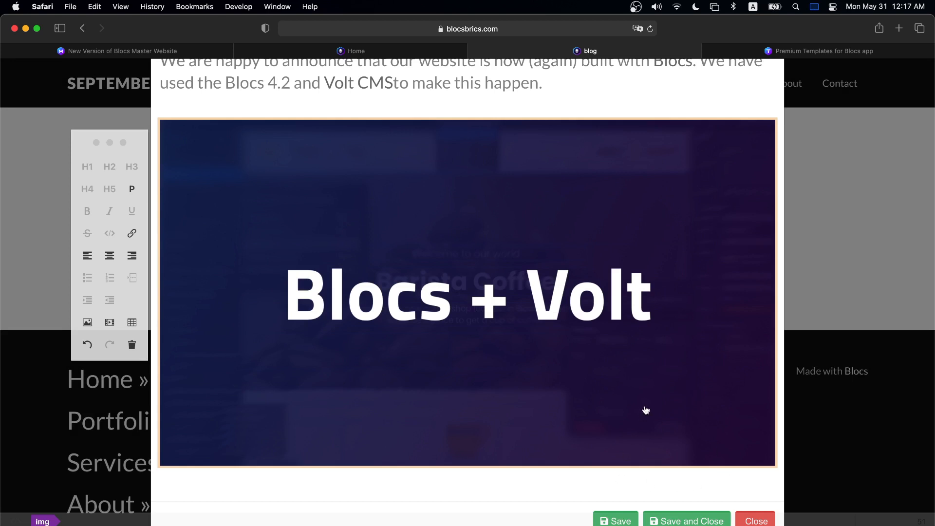
- Paste several more copies of the announcement paragraph below the image and save the post
key("super+v")
key("super+v")
key("super+v")
key("super+v")
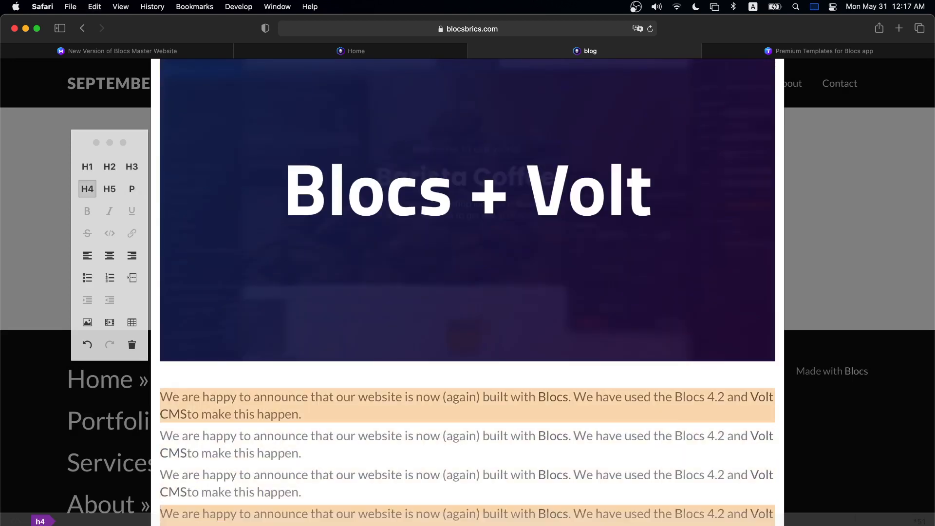
key("super+v")
key("super+v")
scroll(687, 399, "down", 2)
scroll(691, 384, "up", 20)
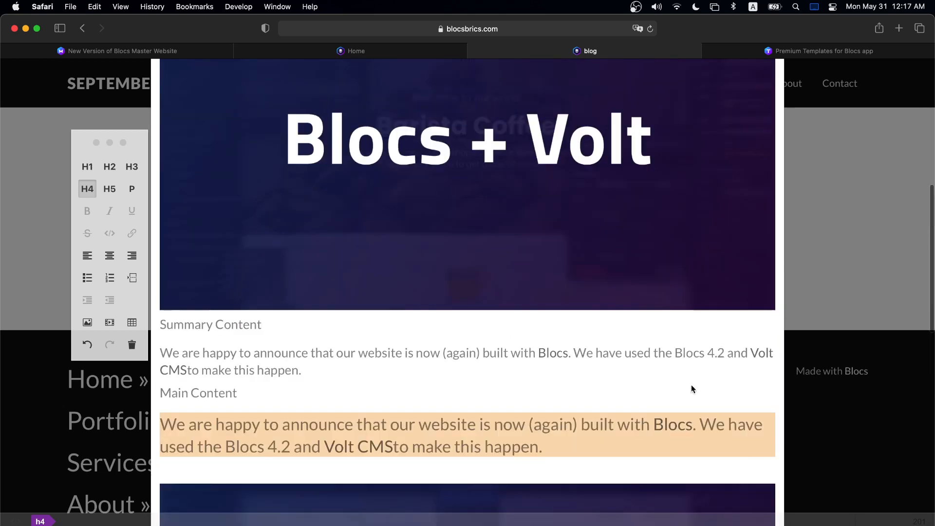
scroll(695, 388, "down", 20)
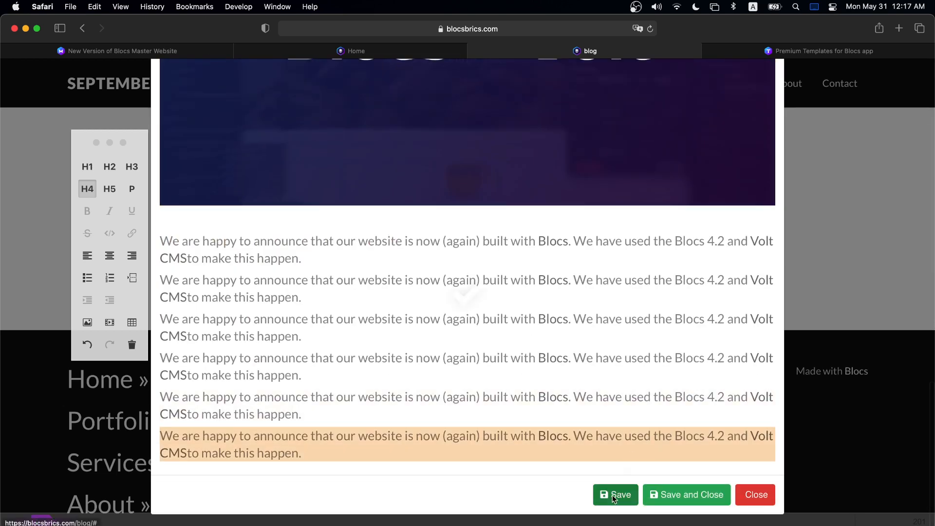
left_click(613, 496)
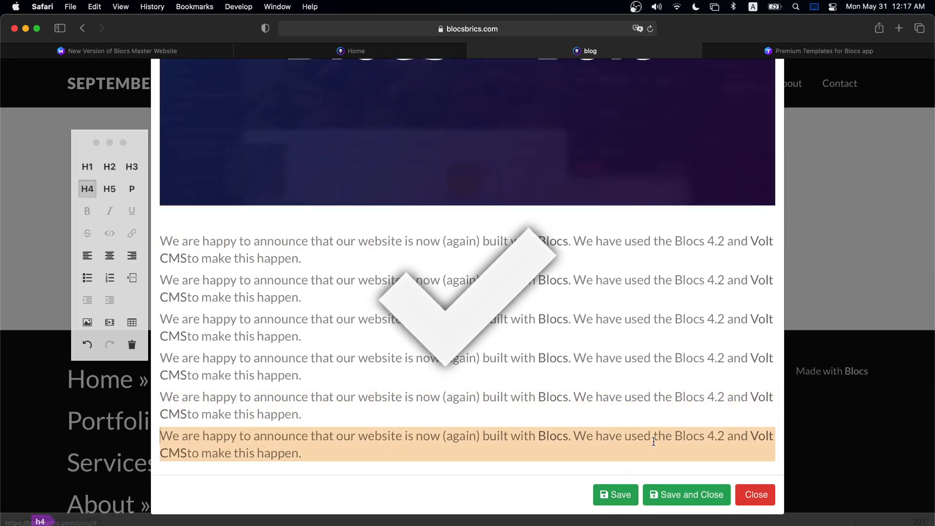
- Save and close the post, then check its excerpt and date in the blog list
left_click(691, 497)
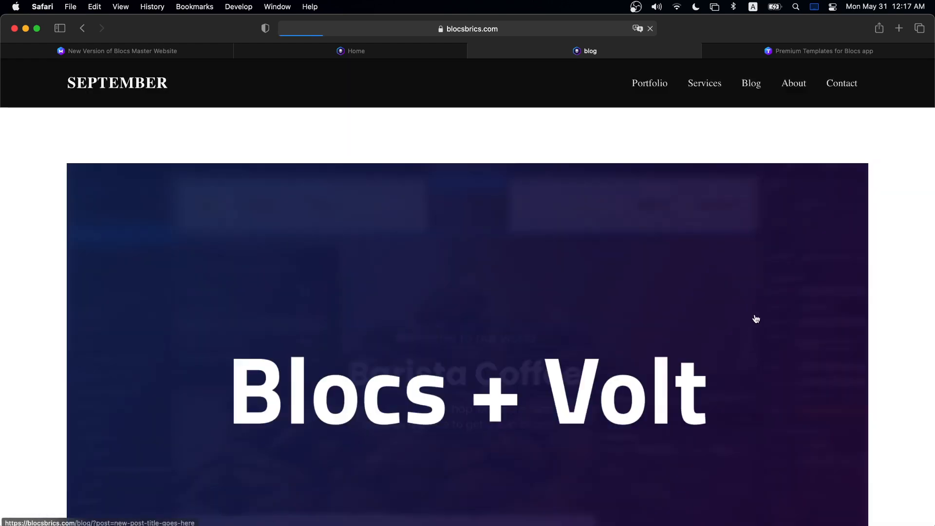
scroll(747, 254, "down", 8)
scroll(747, 253, "up", 8)
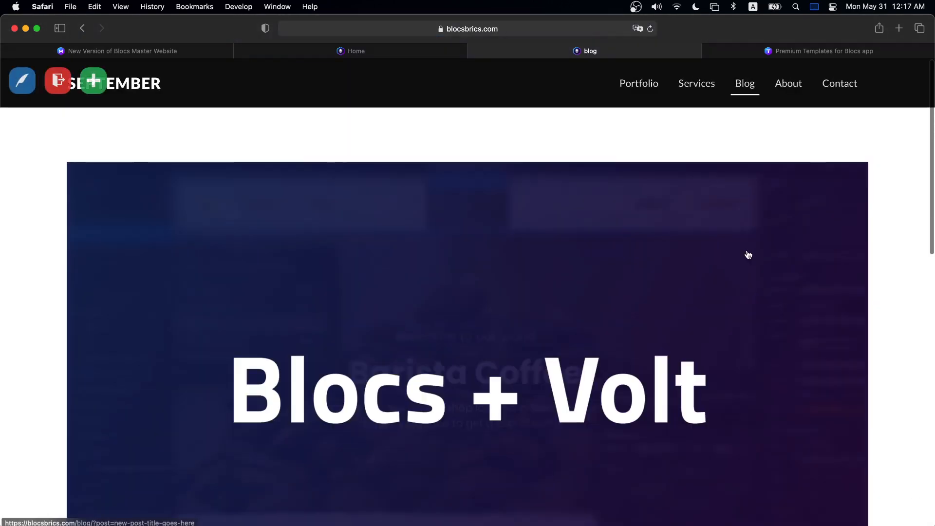
scroll(605, 184, "down", 10)
scroll(605, 184, "up", 5)
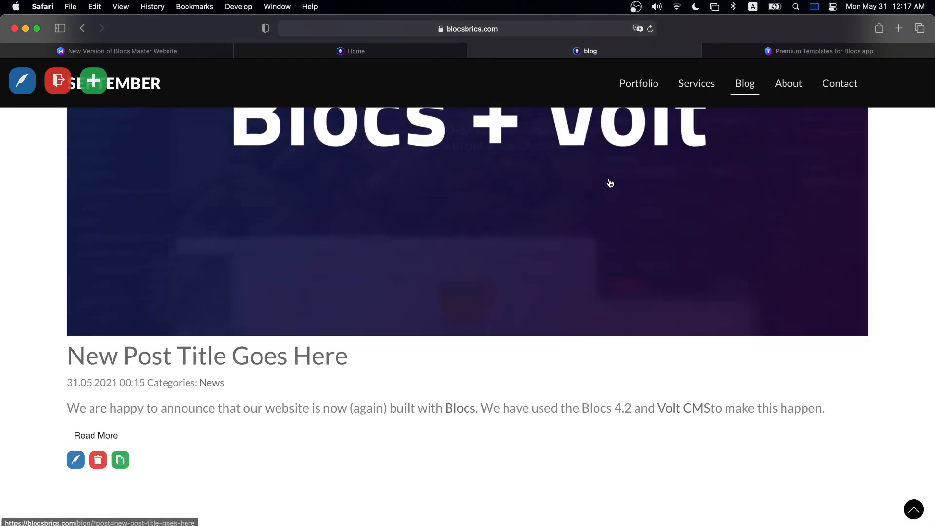
scroll(610, 183, "up", 5)
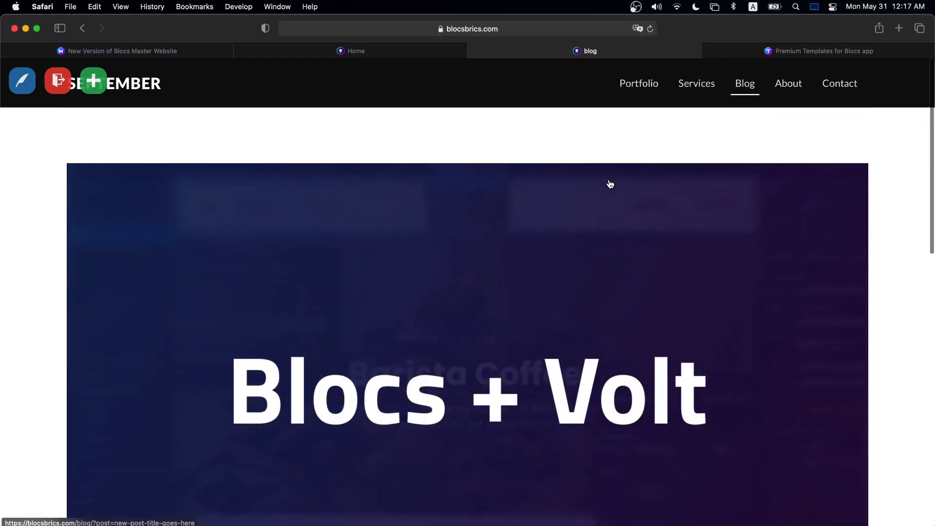
scroll(611, 183, "down", 5)
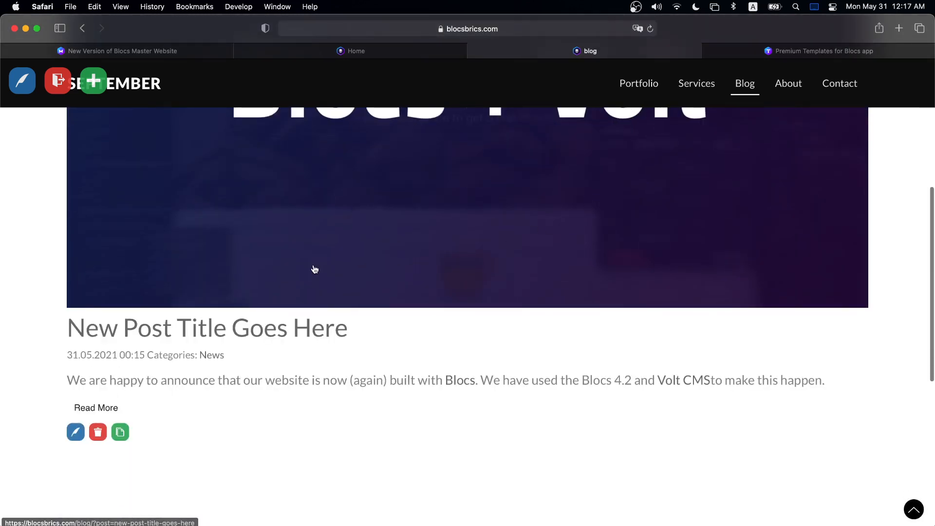
left_click_drag(69, 380, 282, 380)
left_click(119, 360)
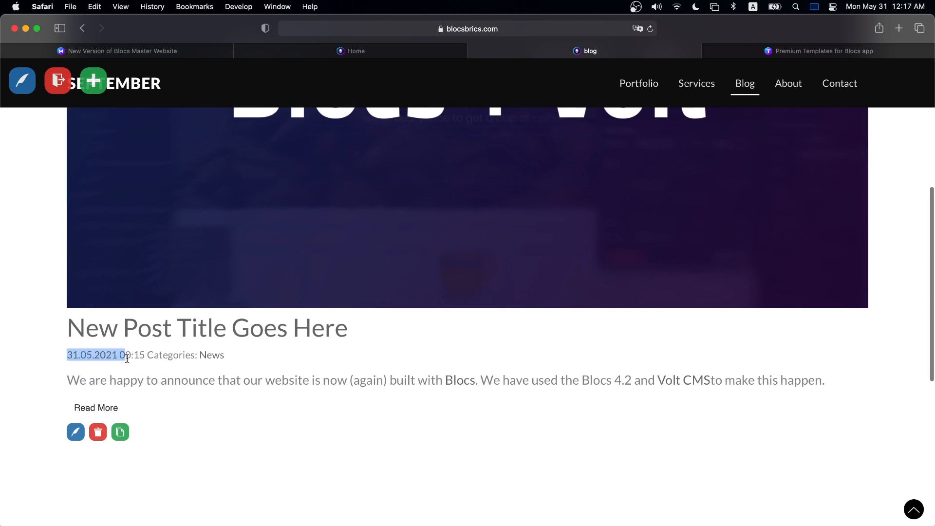
left_click_drag(148, 355, 244, 355)
left_click(247, 355)
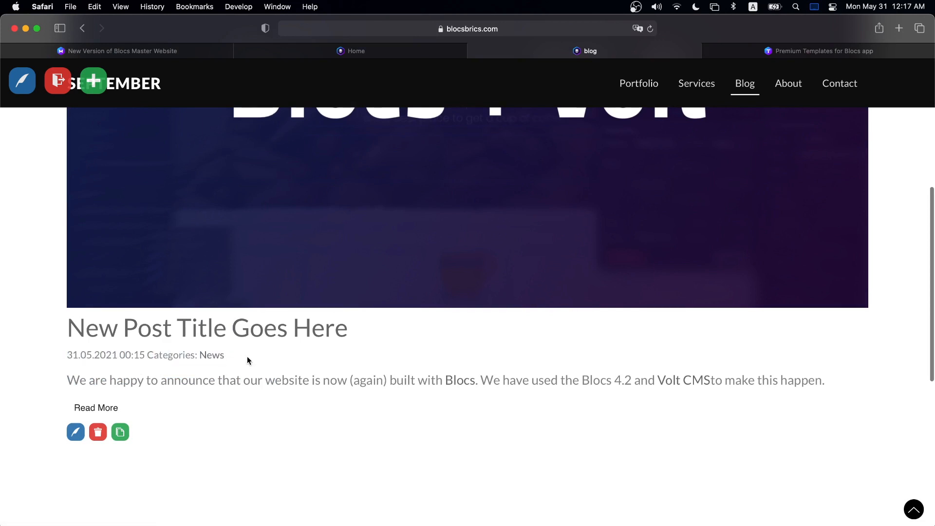
- Read through the published post on its own page, then go to the Volt CMS homepage
left_click(303, 270)
scroll(299, 305, "down", 5)
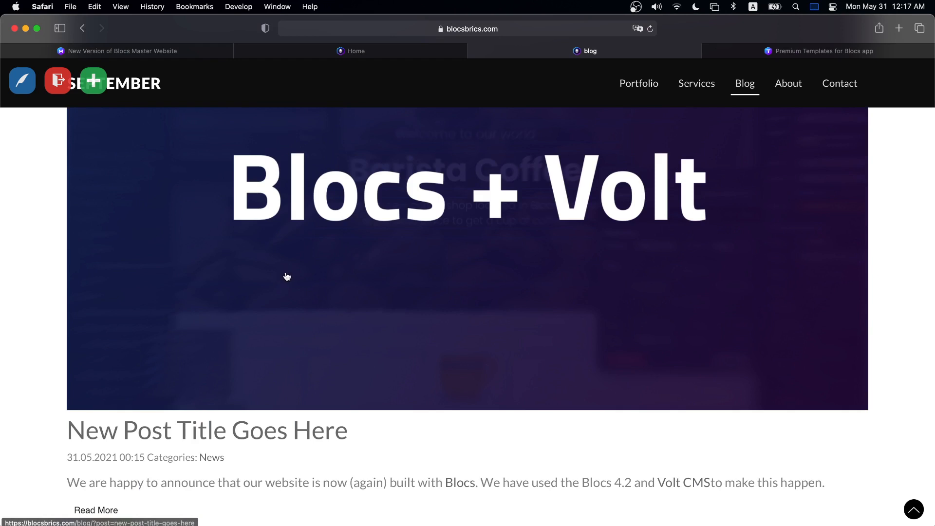
scroll(287, 302, "down", 3)
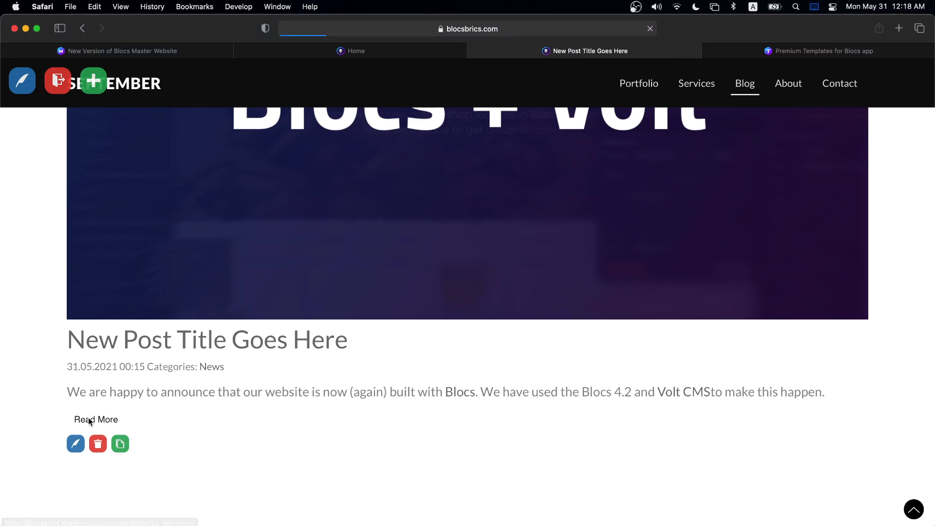
scroll(439, 334, "down", 4)
scroll(439, 335, "up", 5)
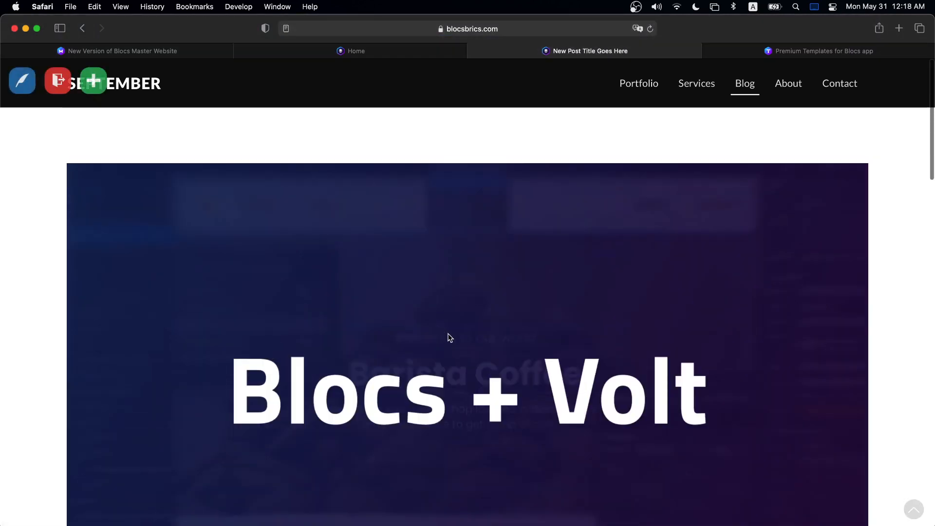
scroll(313, 313, "up", 3)
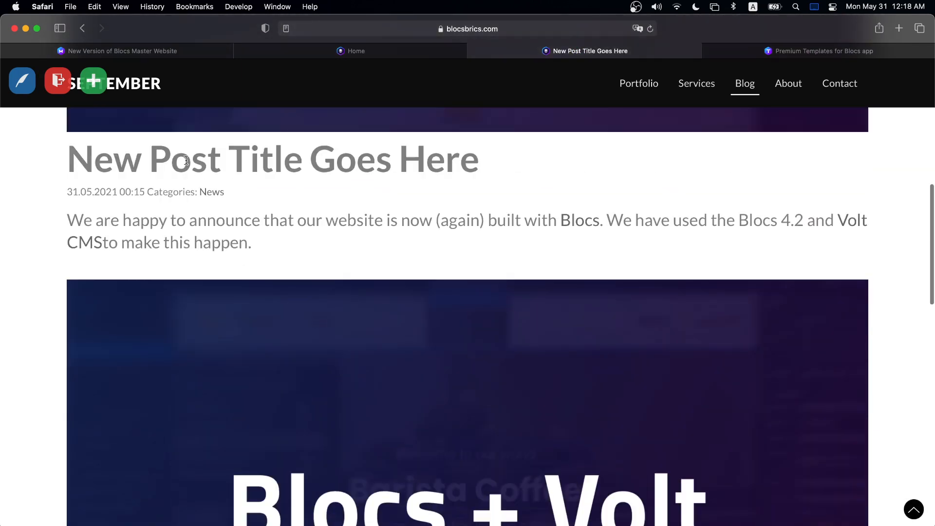
scroll(307, 241, "down", 10)
left_click_drag(388, 180, 461, 279)
left_click(527, 293)
scroll(524, 291, "up", 8)
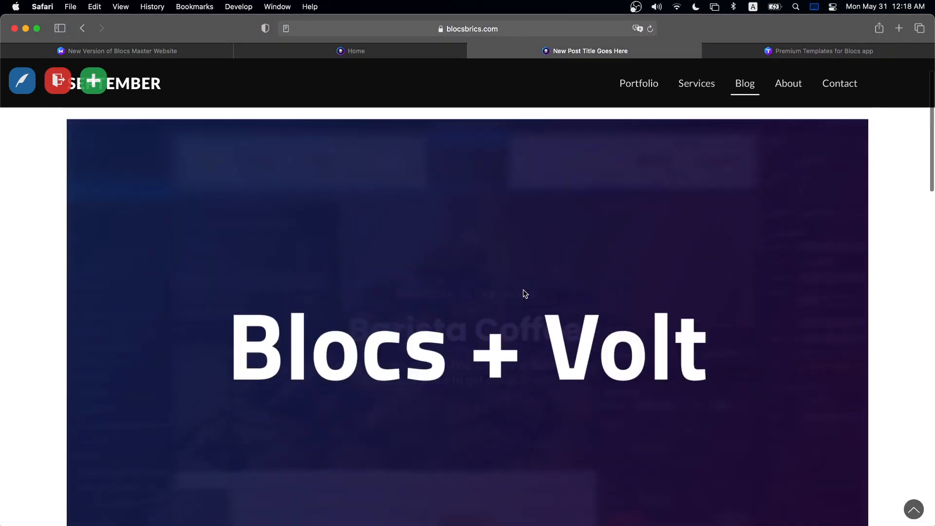
scroll(541, 302, "down", 3)
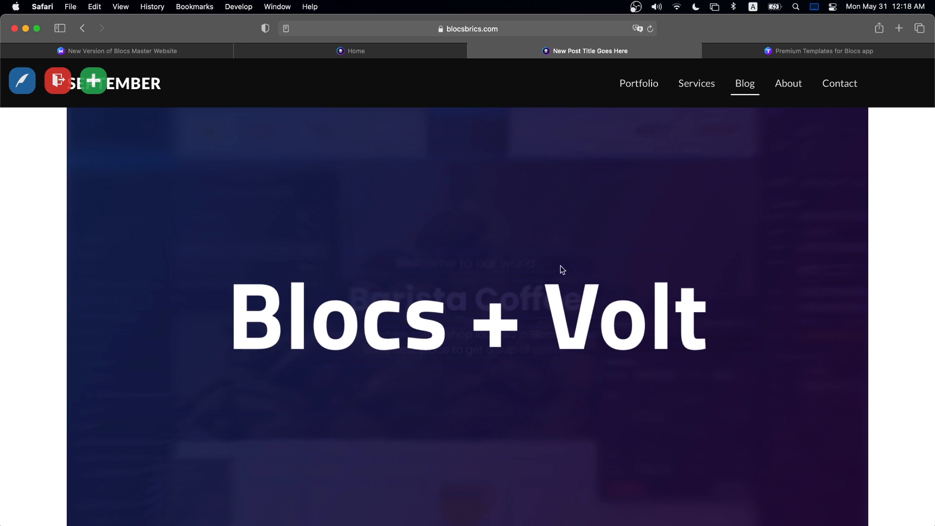
scroll(563, 232, "down", 5)
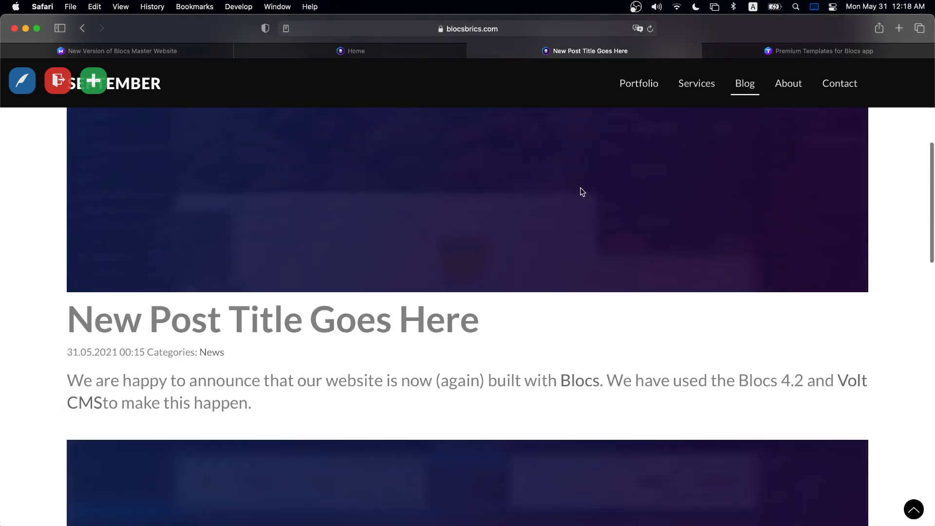
left_click(383, 58)
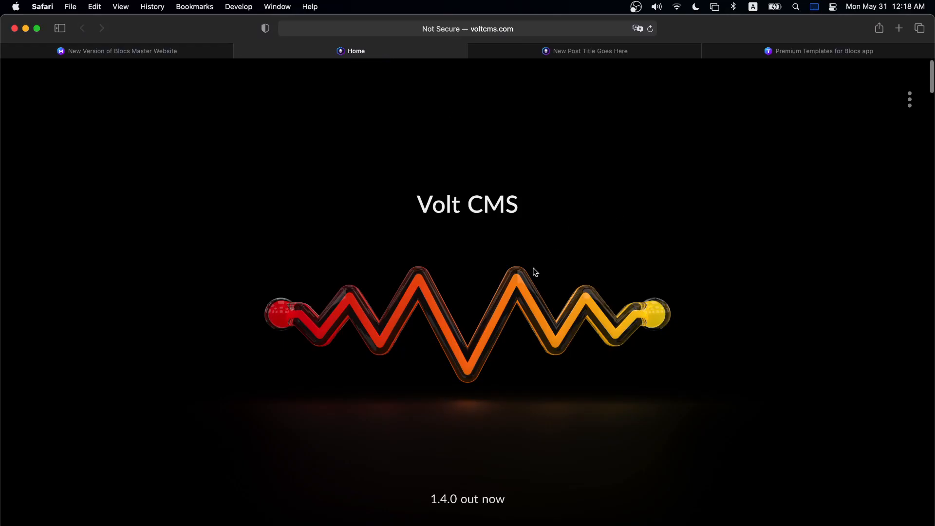
- Find Volt Blog on the Volt CMS site and open its Blog Setup documentation
scroll(535, 272, "down", 20)
scroll(532, 271, "up", 10)
scroll(533, 175, "up", 10)
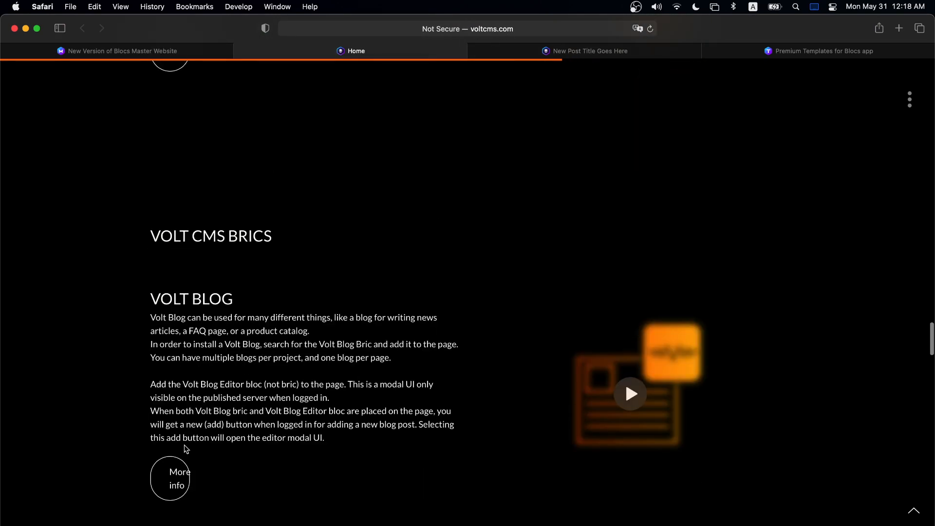
scroll(205, 382, "up", 8)
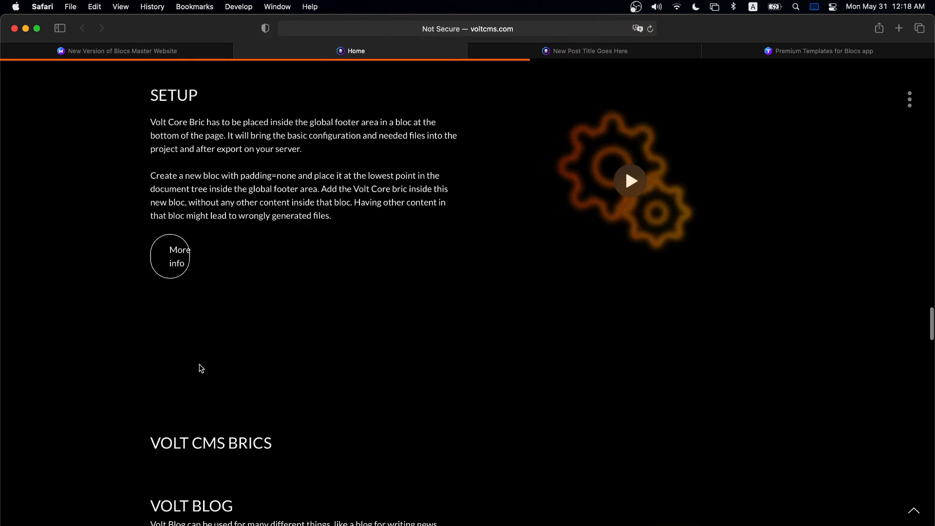
scroll(292, 285, "down", 8)
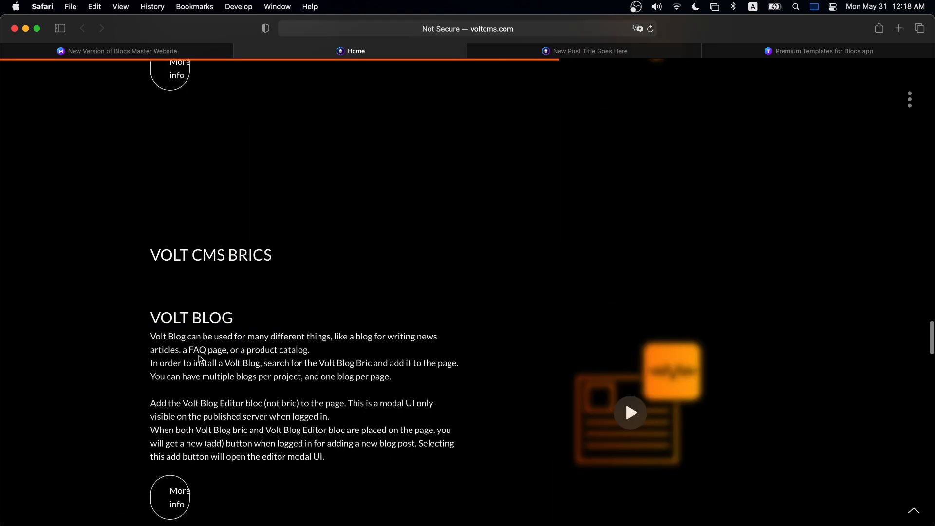
scroll(199, 361, "down", 1)
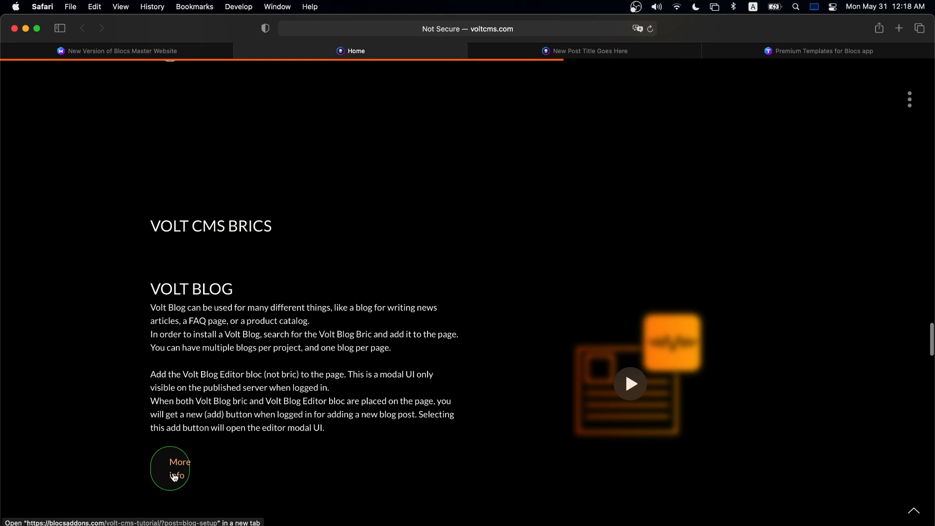
left_click(165, 448)
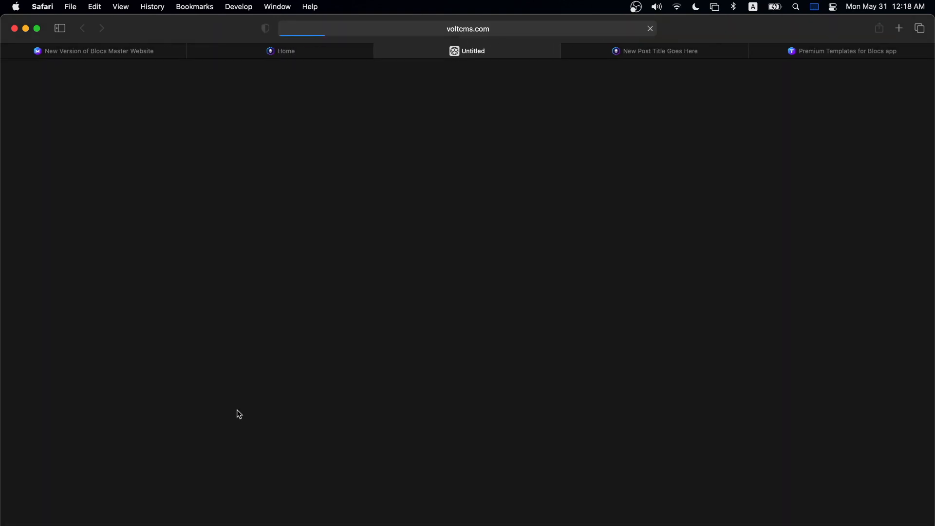
- Read through the Blog Setup settings down to the Styling CSS class reference
scroll(327, 217, "up", 10)
scroll(329, 223, "up", 3)
scroll(330, 225, "down", 15)
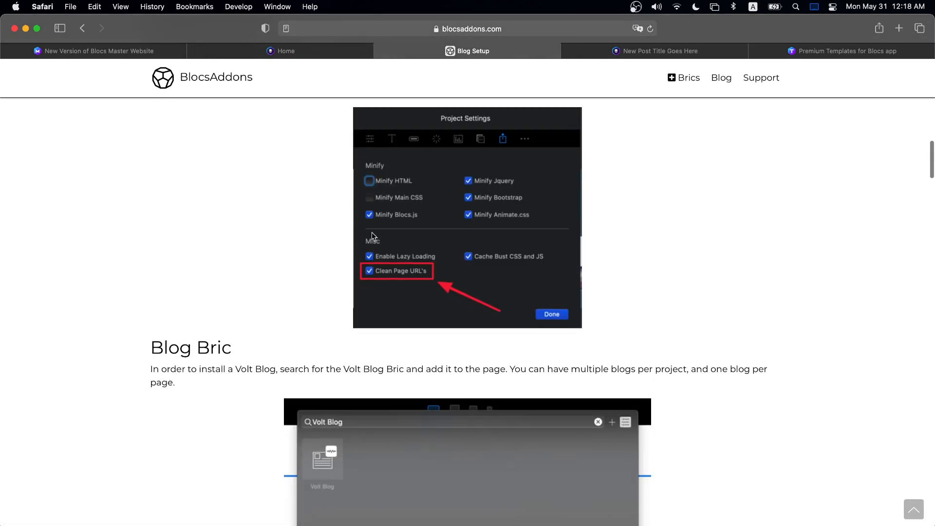
scroll(375, 236, "down", 10)
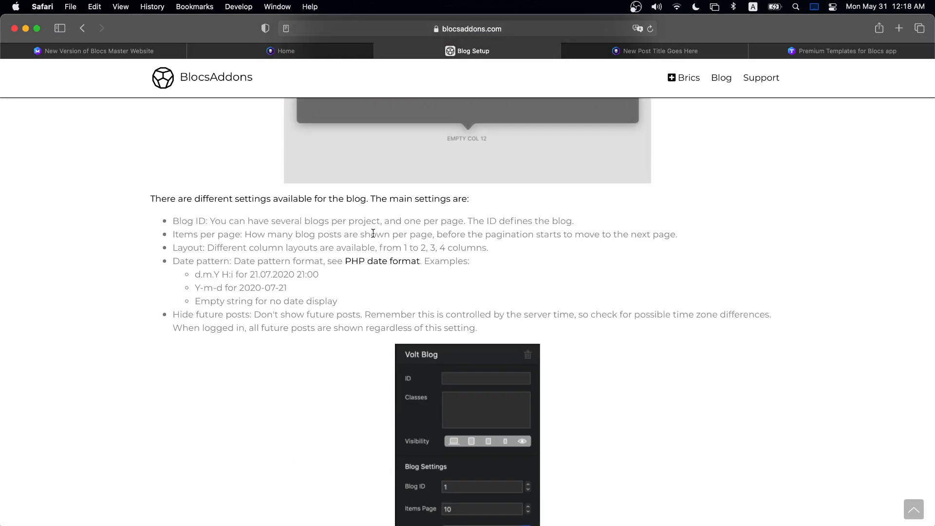
scroll(373, 233, "down", 1)
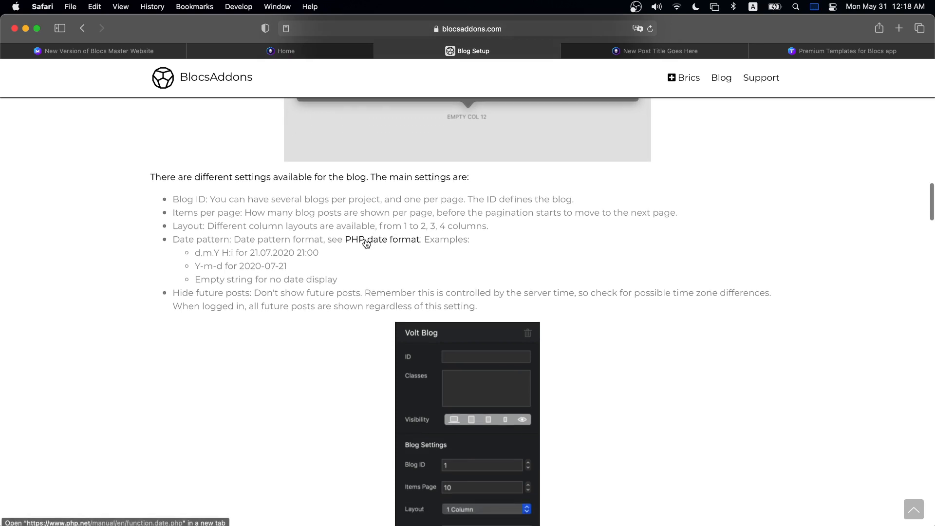
scroll(367, 242, "down", 20)
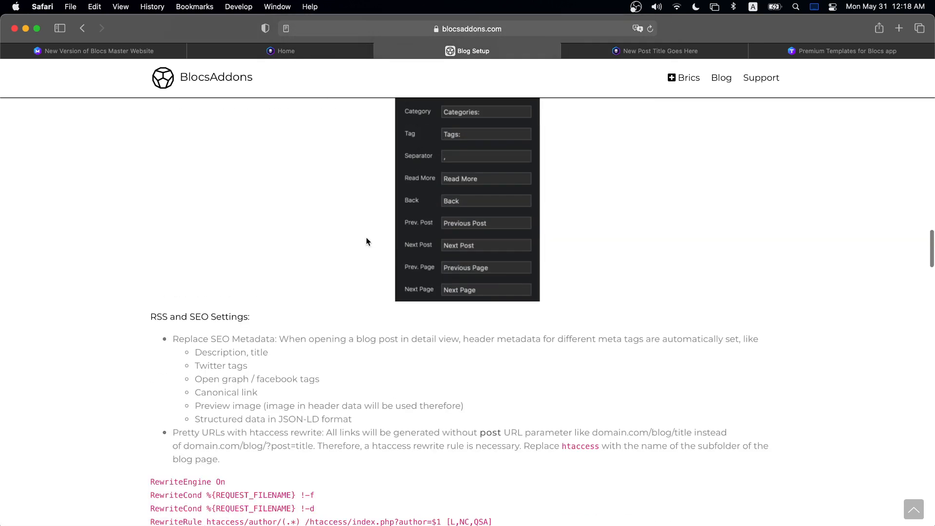
scroll(367, 238, "down", 20)
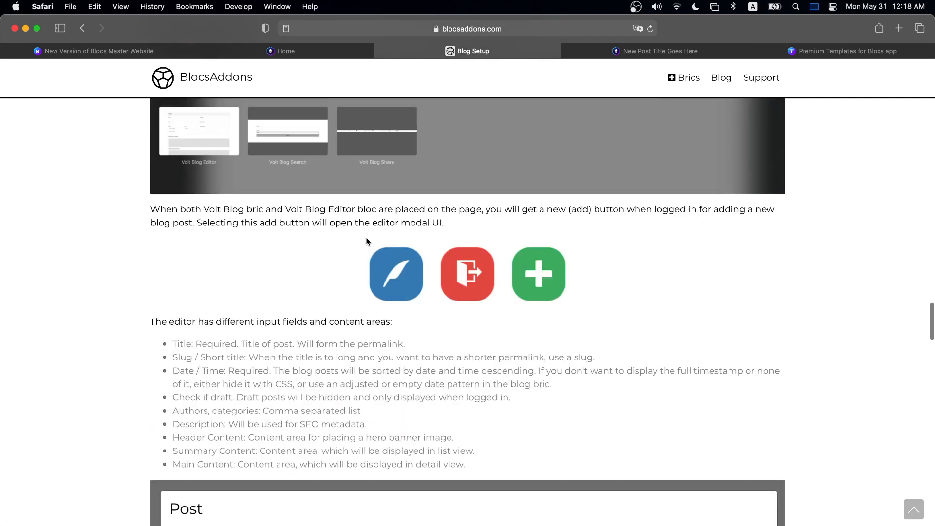
scroll(368, 242, "down", 6)
left_click_drag(141, 237, 248, 232)
left_click(279, 238)
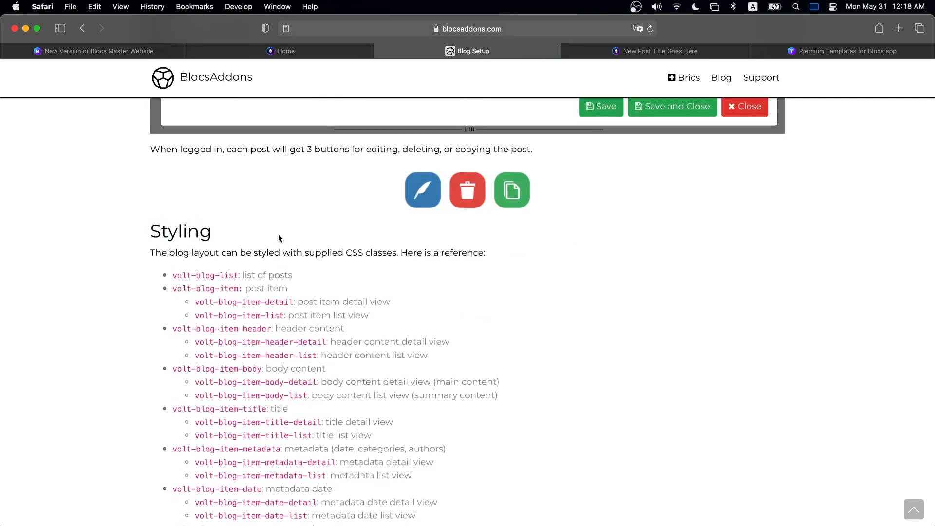
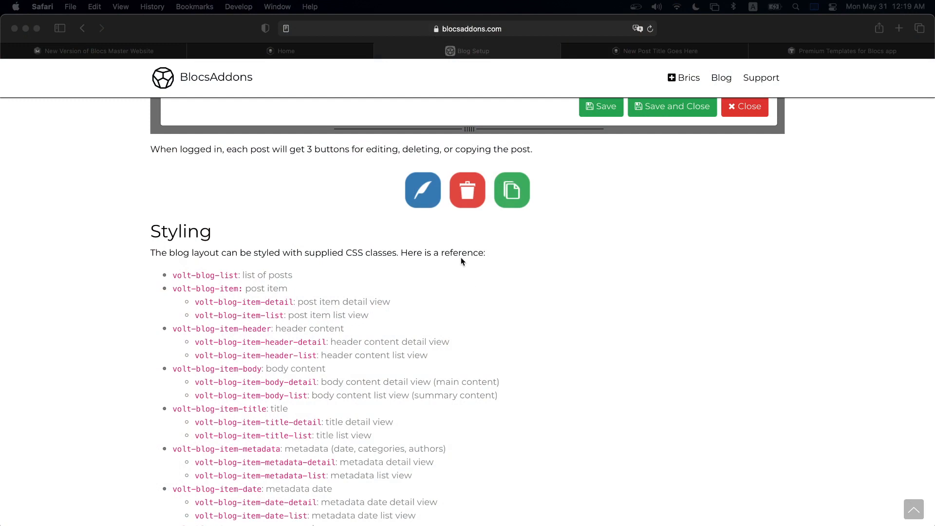
- Scroll the Blog Setup styling reference and highlight the post-list and metadata class descriptions
left_click(466, 227)
scroll(501, 272, "down", 1)
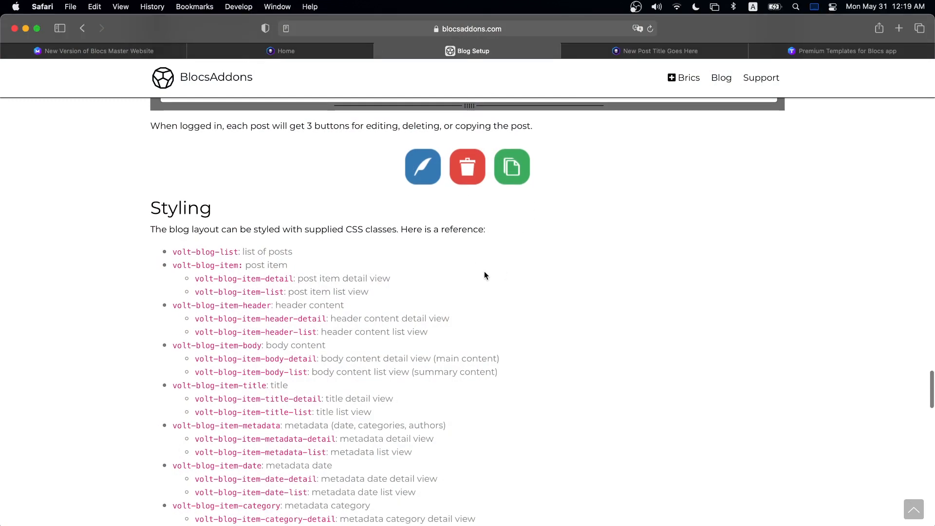
scroll(492, 273, "down", 1)
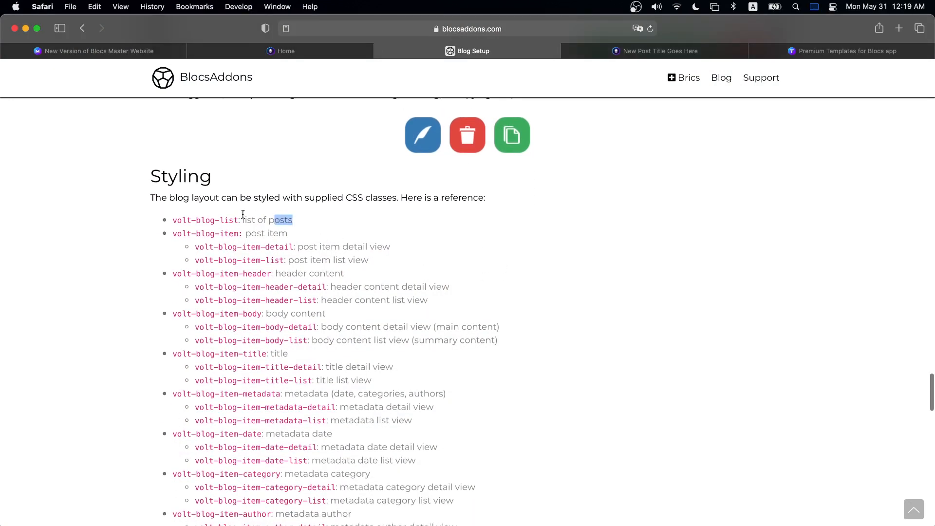
left_click(171, 221)
left_click_drag(244, 218, 314, 219)
left_click_drag(282, 392, 452, 390)
left_click(452, 391)
- Highlight the body and header content descriptions, then bring up the published post's tab
left_click_drag(267, 314, 319, 313)
left_click_drag(274, 272, 381, 279)
left_click(381, 278)
left_click_drag(276, 273, 360, 272)
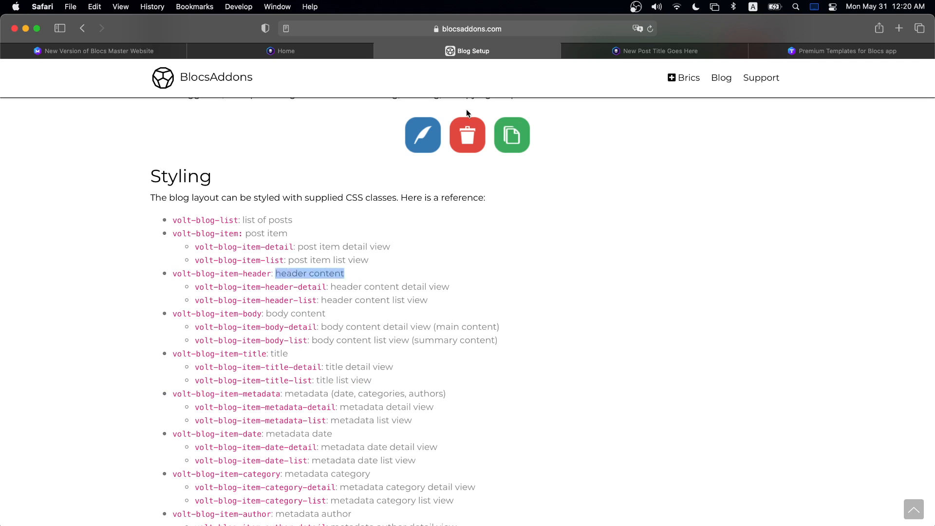
left_click(278, 53)
- Scroll the live blog page and open the New Post Title Goes Here post
left_click(580, 51)
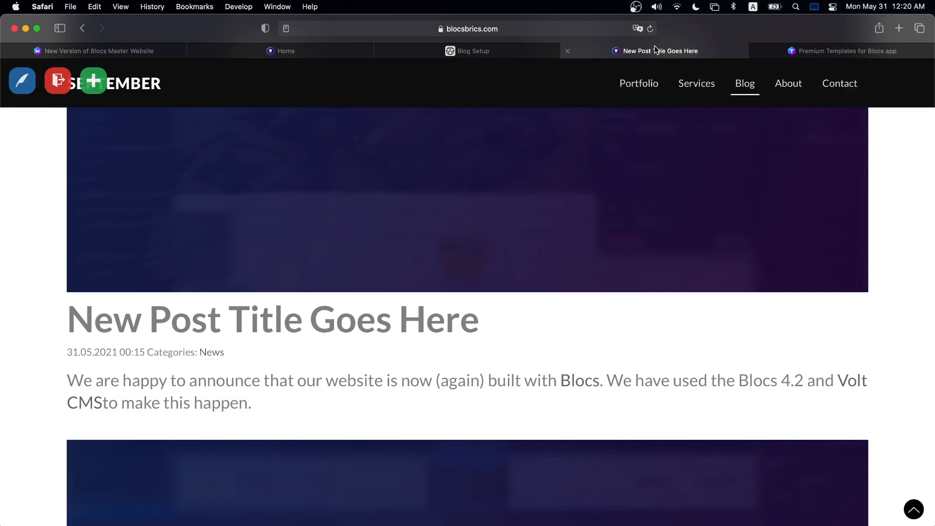
scroll(494, 243, "up", 6)
scroll(493, 244, "down", 7)
scroll(475, 249, "up", 7)
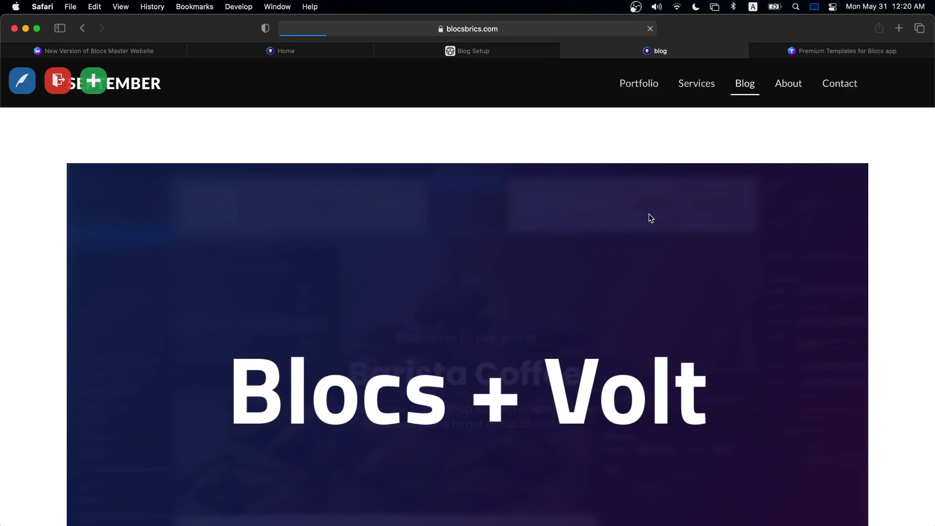
scroll(638, 219, "down", 6)
scroll(535, 223, "up", 6)
scroll(438, 195, "down", 10)
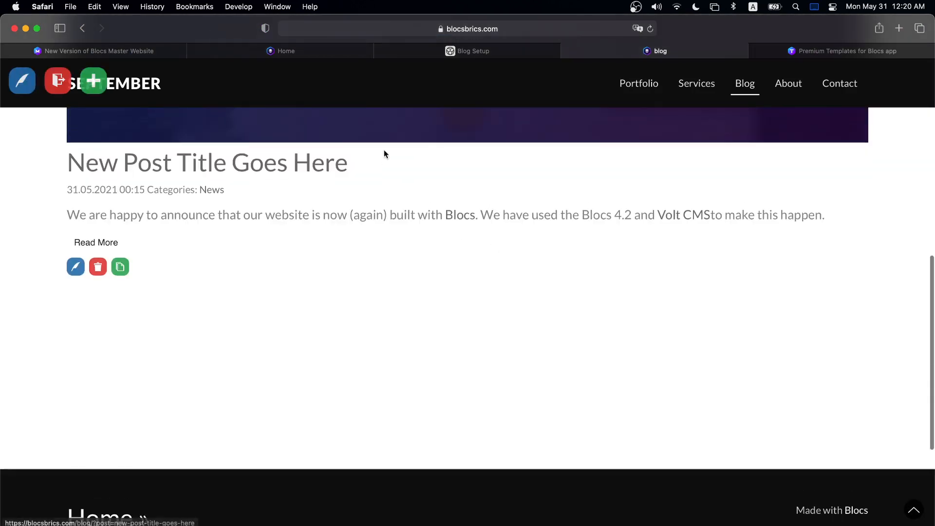
scroll(382, 146, "up", 5)
left_click(389, 248)
scroll(414, 246, "down", 6)
scroll(379, 234, "up", 6)
- Copy the volt-blog-item-header-detail class name from Blog Setup and switch to Blocs
left_click(514, 51)
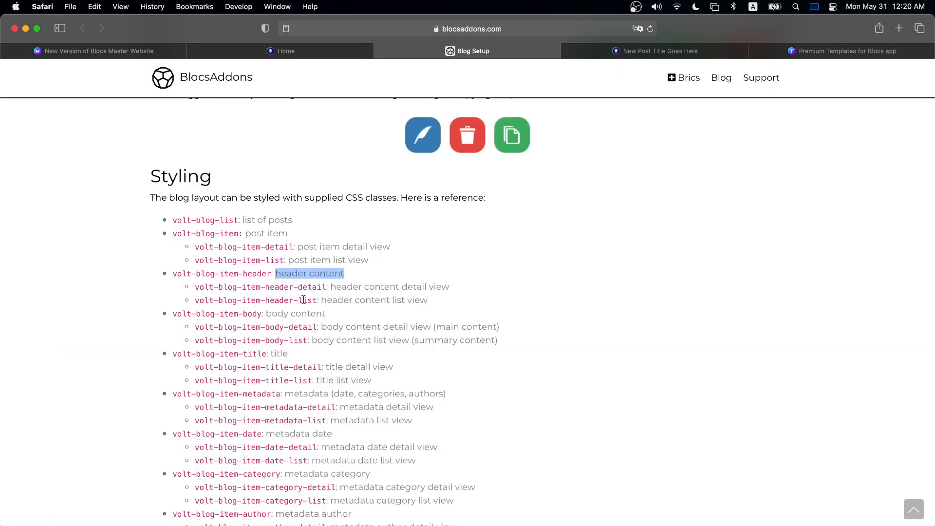
left_click_drag(326, 288, 220, 284)
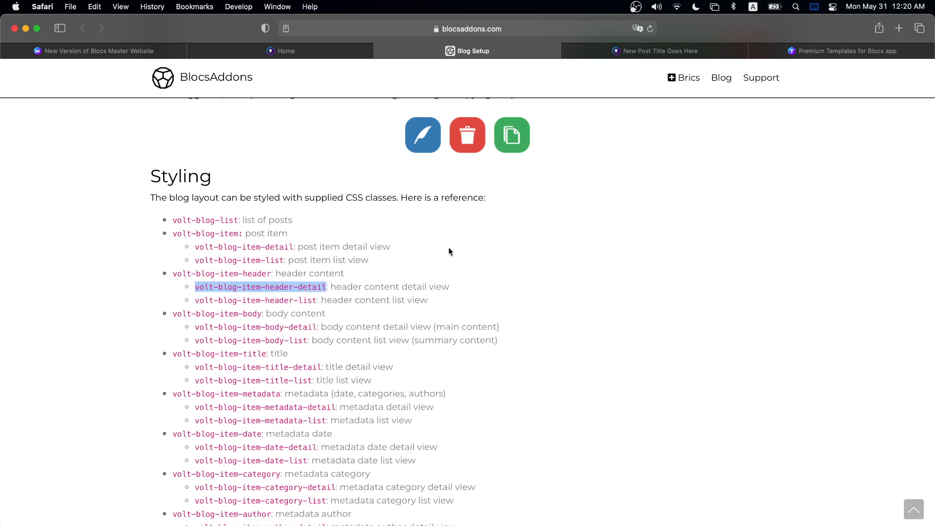
key("super+c")
key("super+Tab")
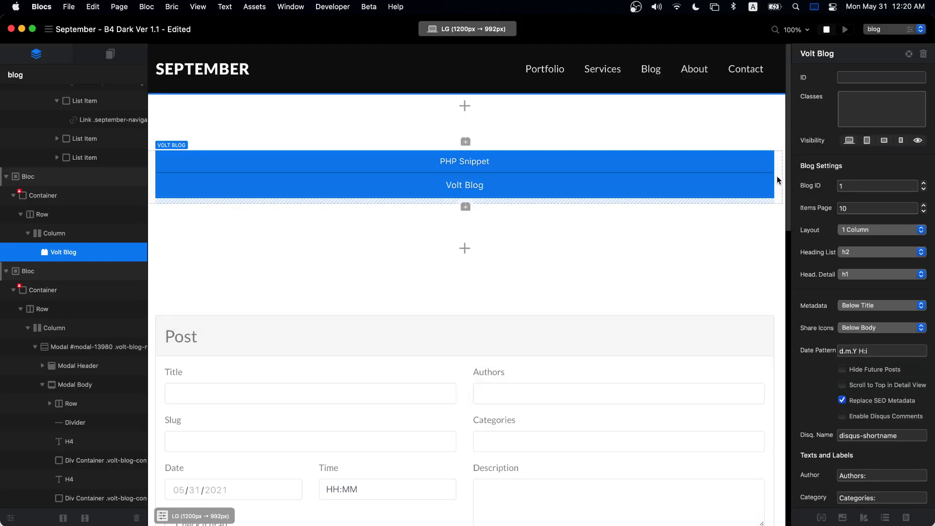
- Widen the Volt Blog column to width 8 and duplicate it
left_click(777, 180)
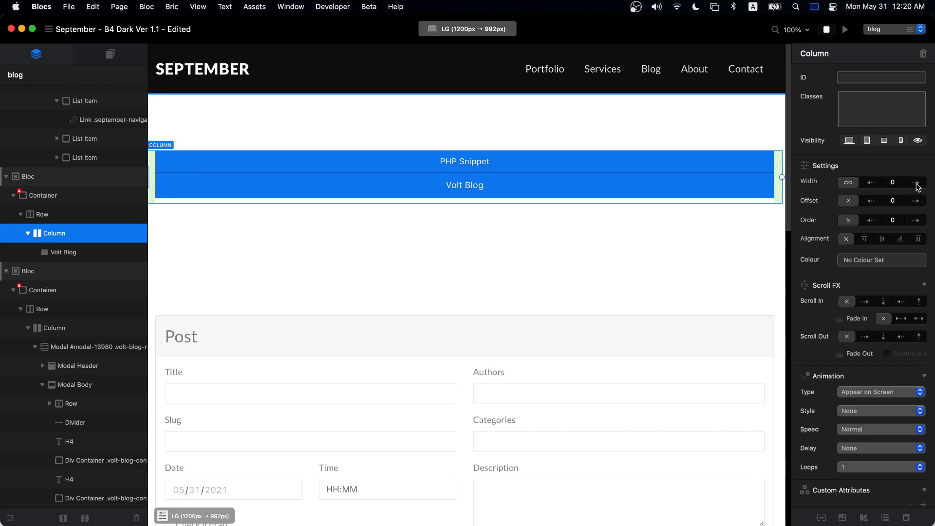
left_click(917, 182)
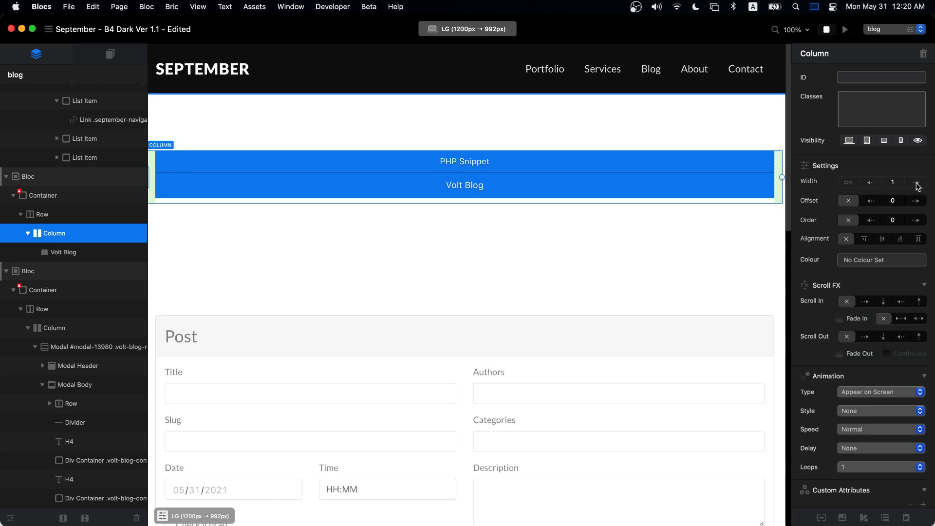
left_click(917, 183)
left_click(916, 183)
left_click(916, 182)
left_click(916, 182)
left_click(916, 182)
left_click(916, 182)
left_click(917, 183)
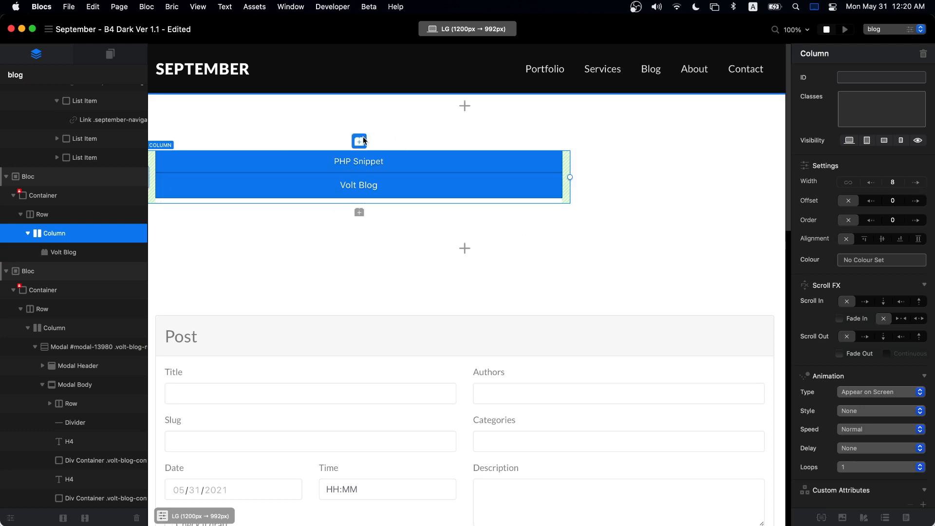
key("super+d")
- Empty the first column, narrow it to width 4 and add a Card with Head bric
left_click(461, 173)
key("BackSpace")
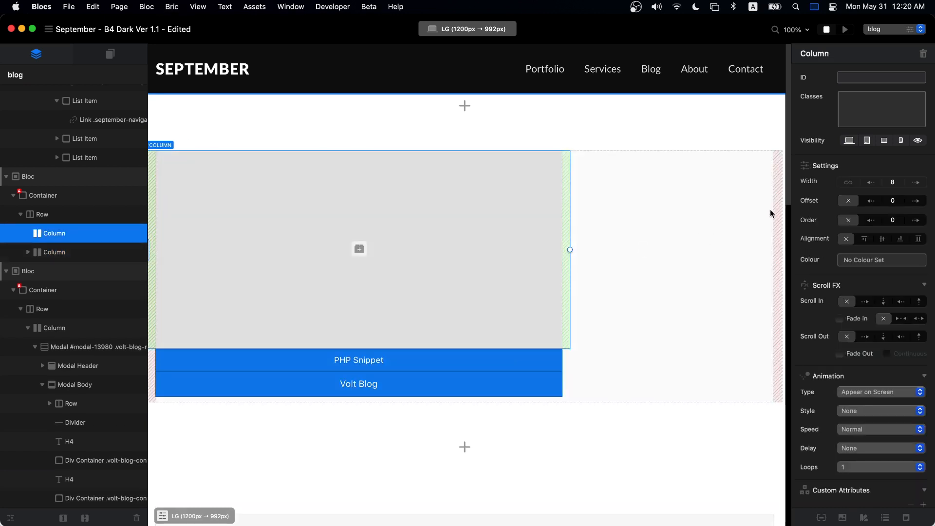
left_click(871, 183)
left_click(871, 182)
left_click(871, 182)
left_click(871, 183)
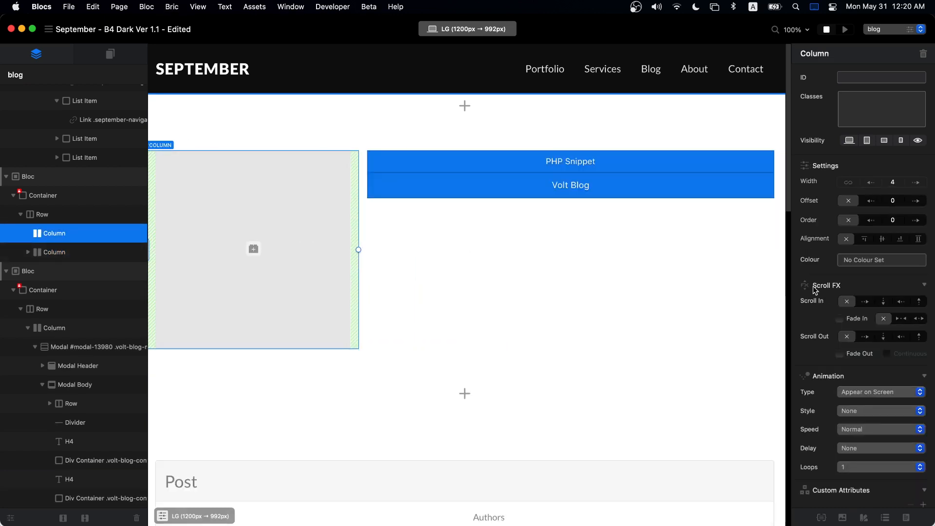
left_click(253, 248)
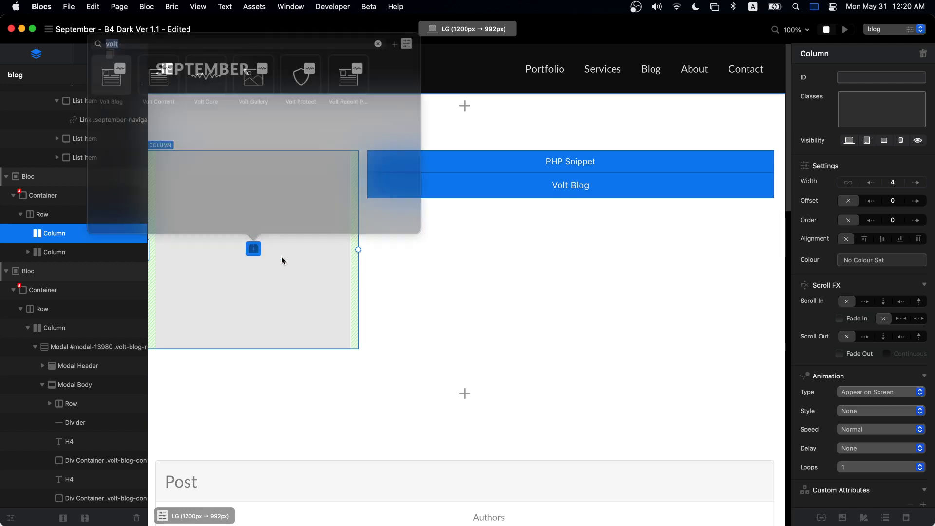
type("card")
double_click(159, 84)
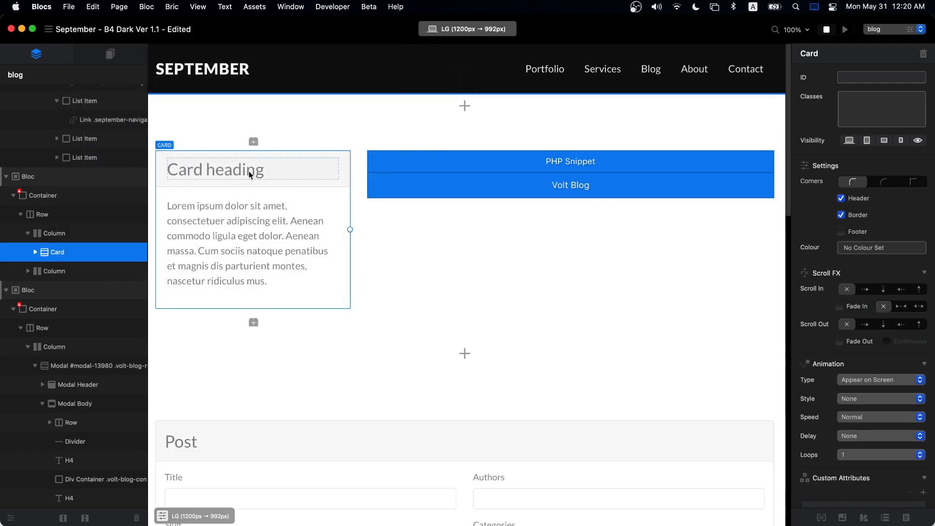
- Preview the layout at the MD breakpoint, return to LG, then open the Class Manager
left_click(584, 175)
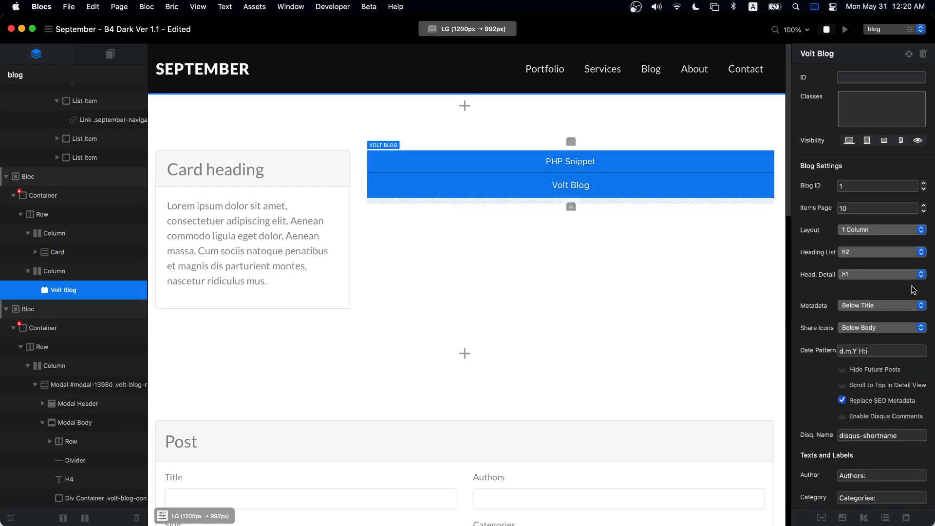
scroll(889, 310, "down", 10)
scroll(888, 311, "up", 8)
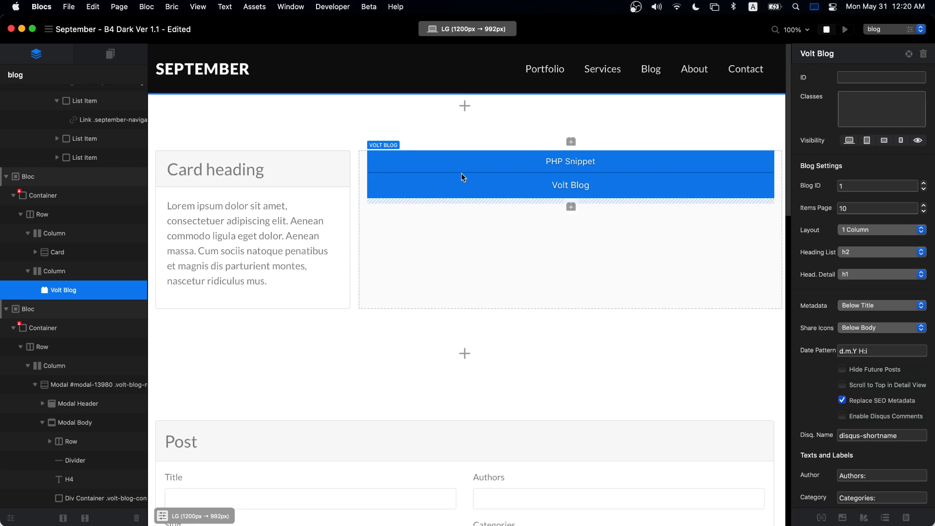
left_click(435, 24)
left_click(545, 213)
left_click(455, 29)
left_click(460, 65)
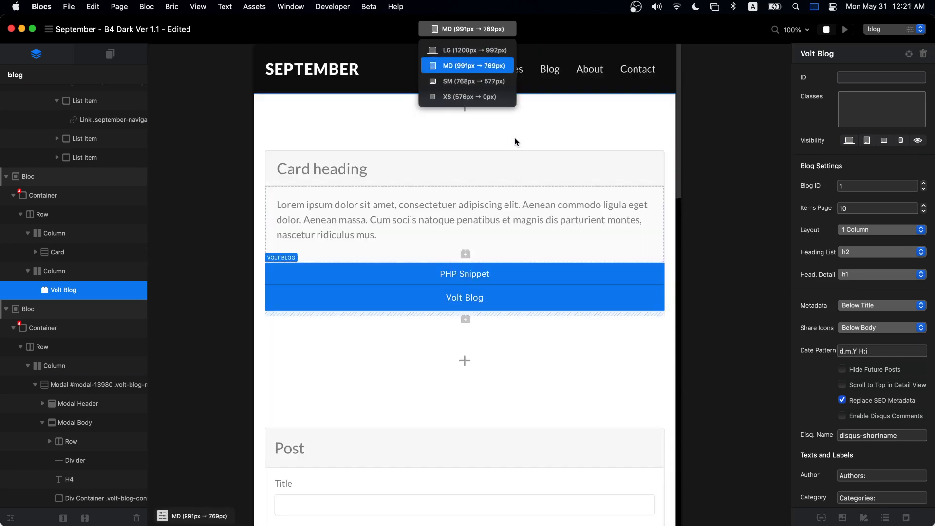
left_click(482, 29)
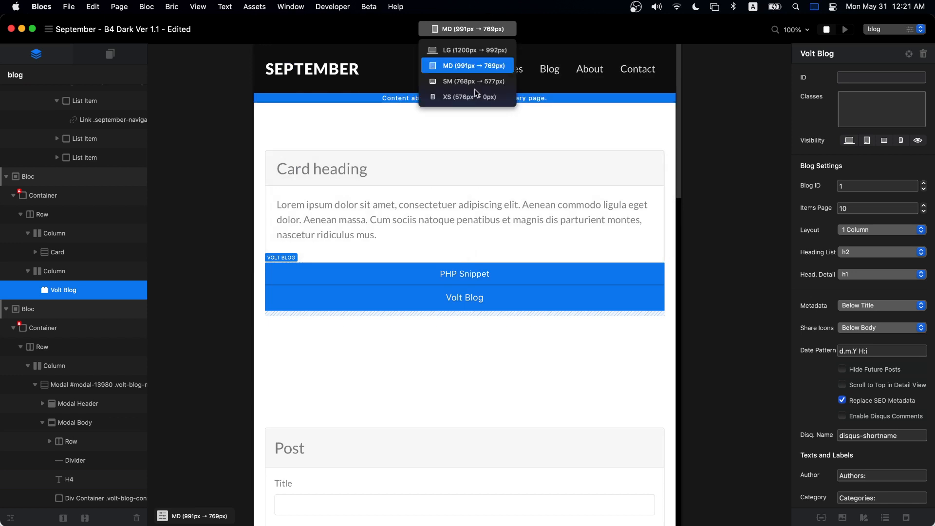
left_click(473, 51)
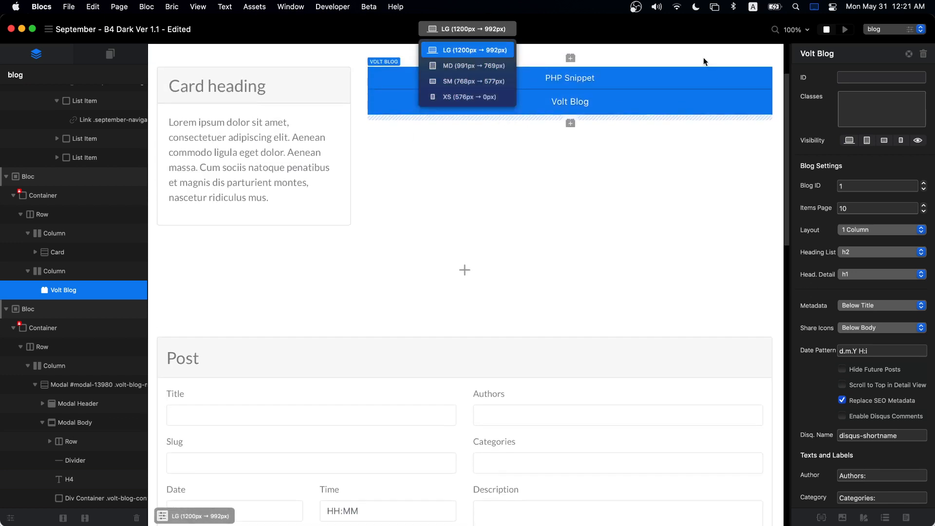
left_click(715, 112)
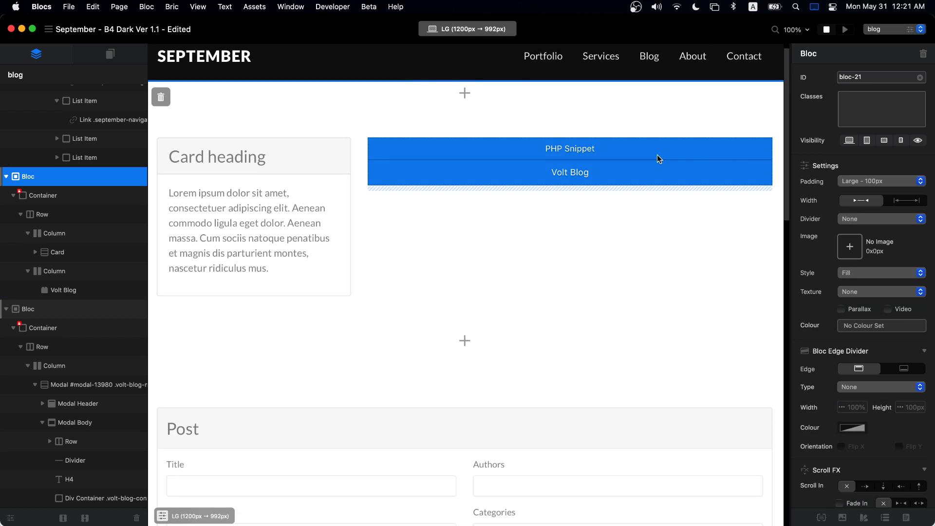
left_click(822, 518)
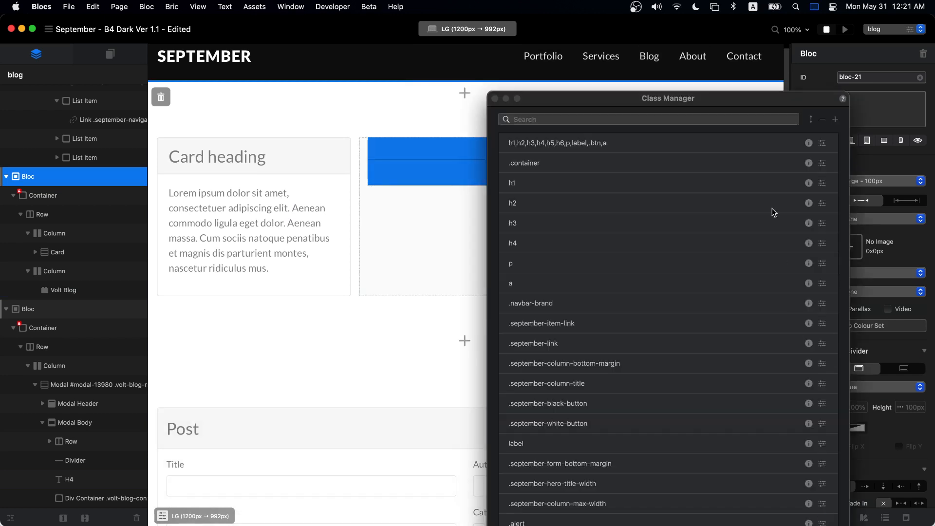
- Add a new class named volt-blog-item-header-detail by pasting the copied name
left_click(837, 122)
left_click(730, 297)
key("super+v")
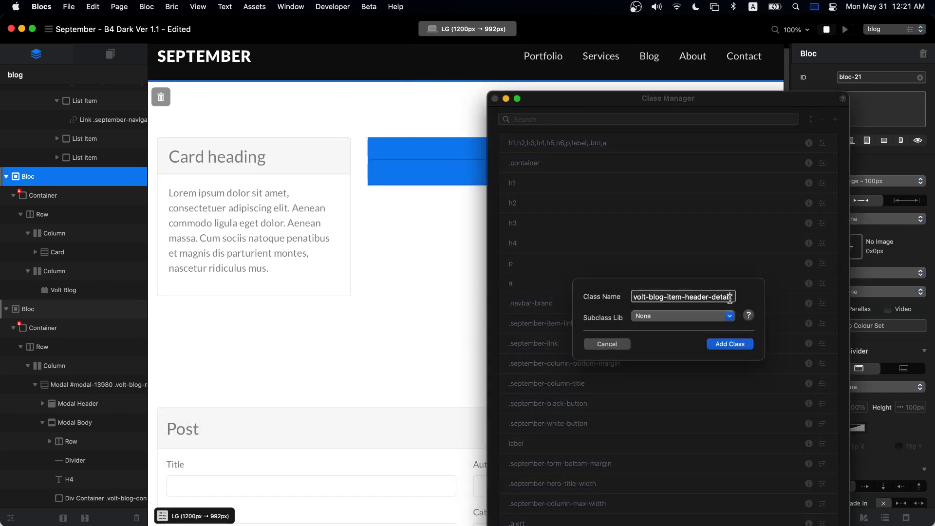
left_click(724, 342)
key("super+Tab")
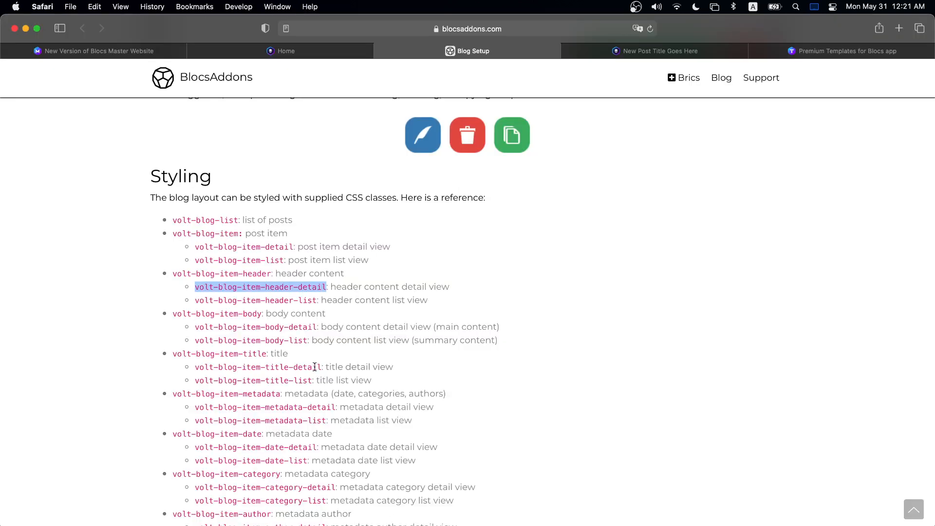
left_click(194, 289)
left_click_drag(239, 287, 322, 287)
key("super+Tab")
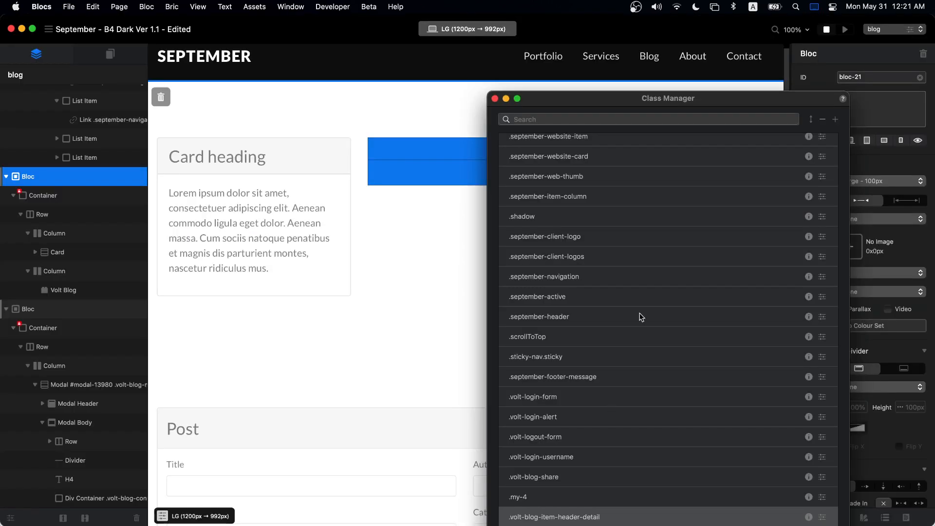
- Set the volt-blog-item-header-detail class's Display to None and close the Class Editor
double_click(595, 518)
left_click(494, 98)
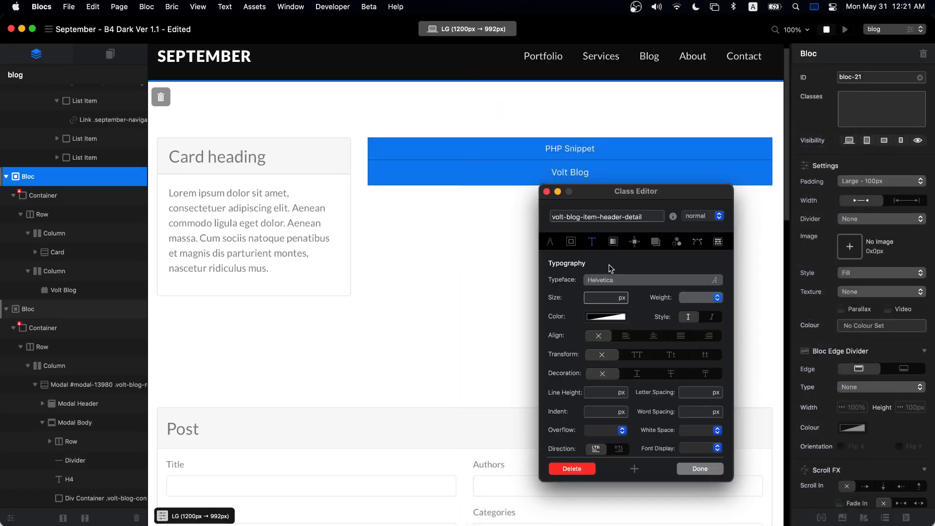
left_click(557, 245)
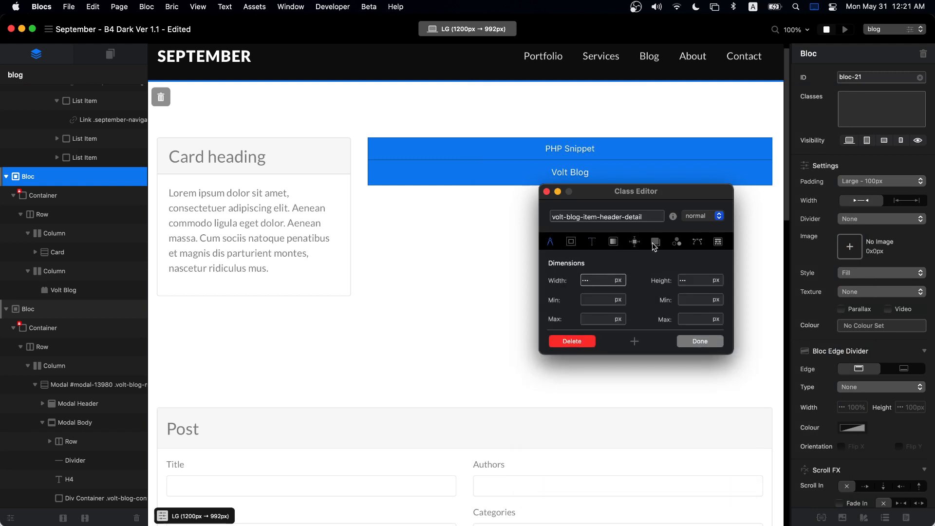
left_click(634, 242)
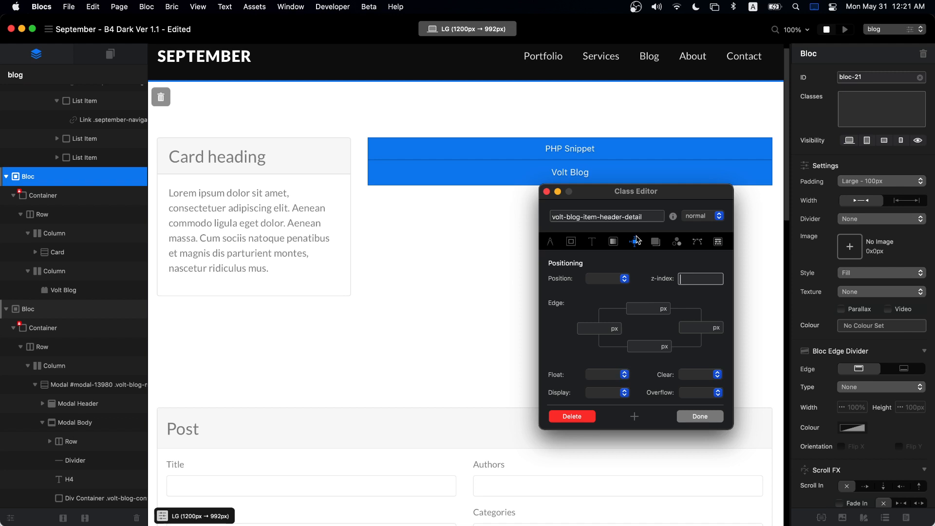
left_click(622, 393)
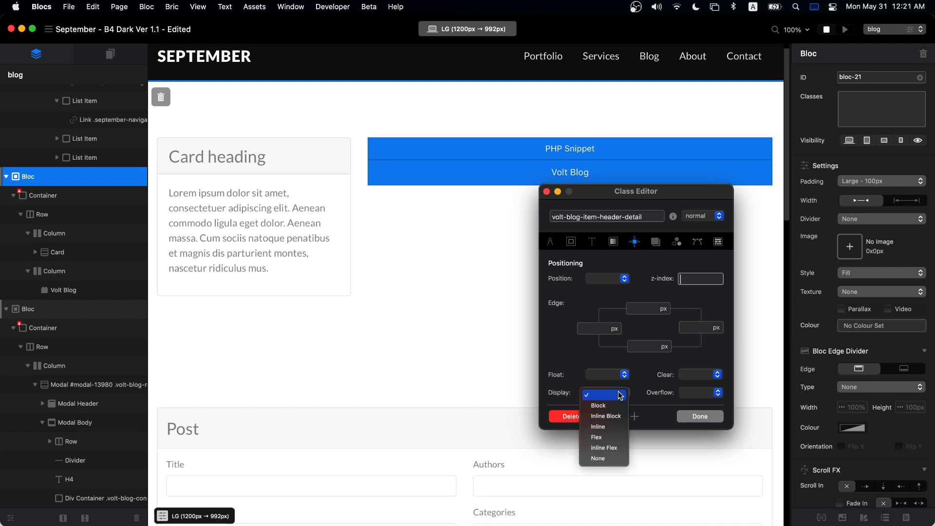
left_click(608, 458)
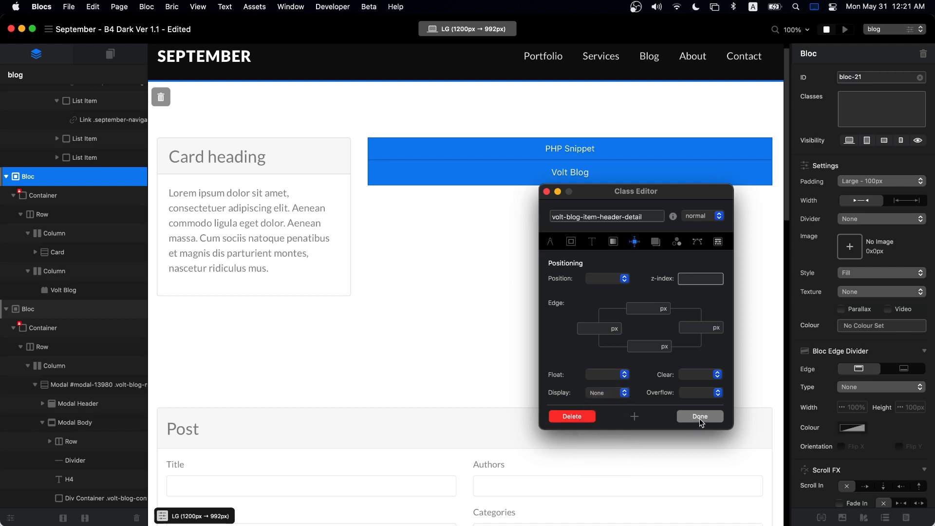
left_click(700, 417)
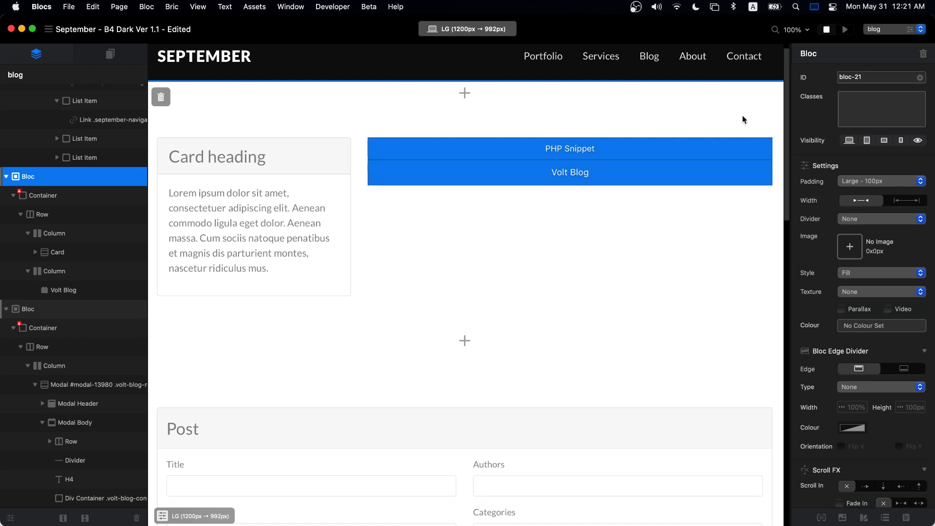
- Save and export the site, replacing the whole September - B4 Dark Ver 1.1 folder
key("super+e")
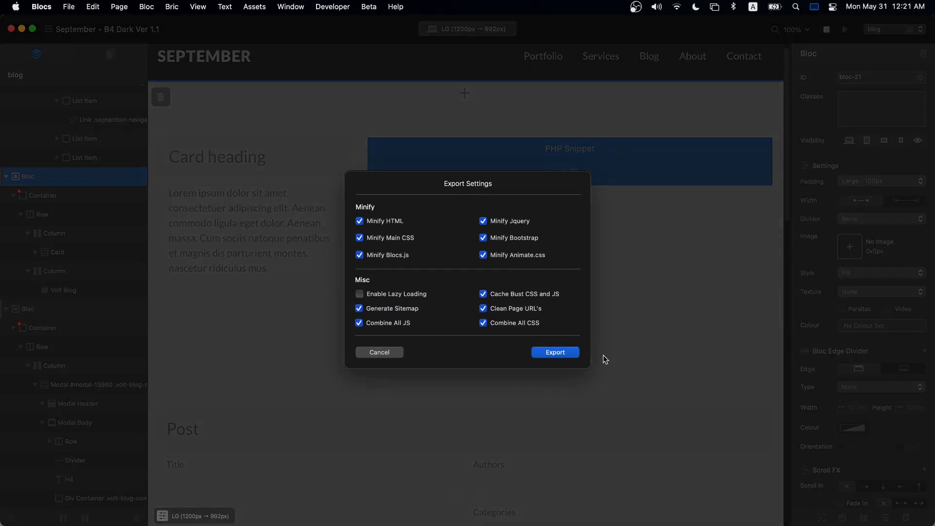
left_click(558, 352)
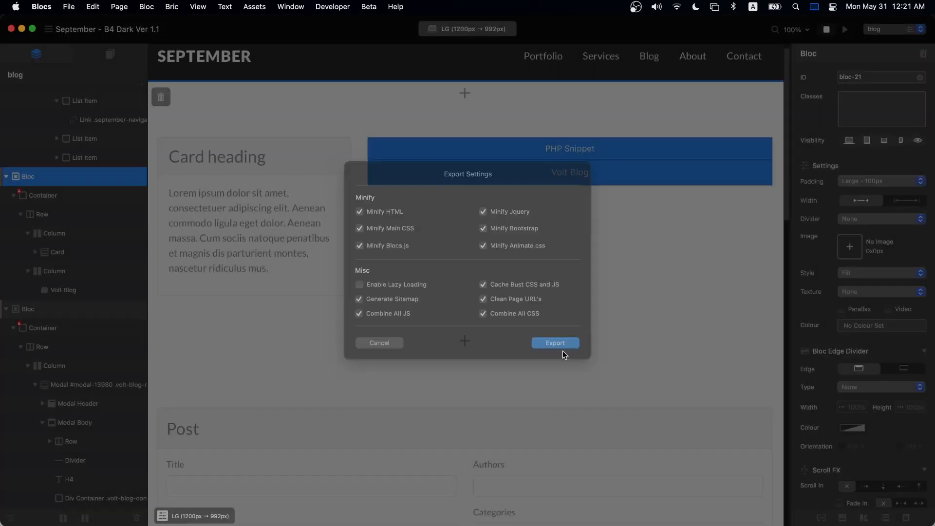
left_click(645, 320)
left_click(520, 270)
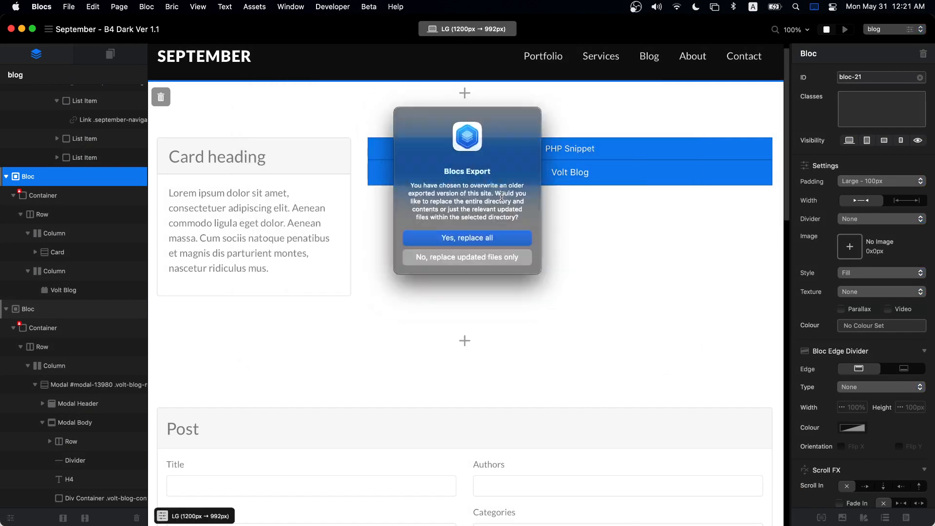
left_click(499, 237)
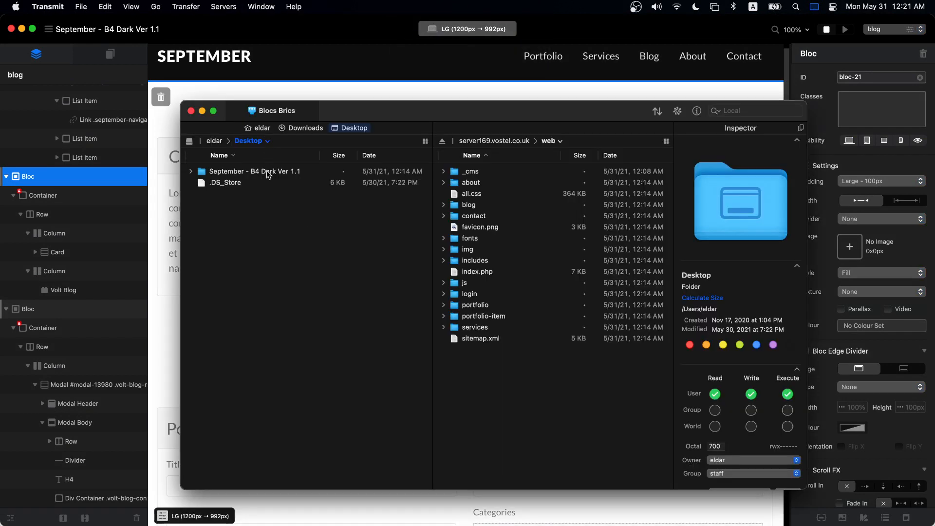
- Upload all files from the September - B4 Dark Ver 1.1 export into the server's web folder
double_click(268, 173)
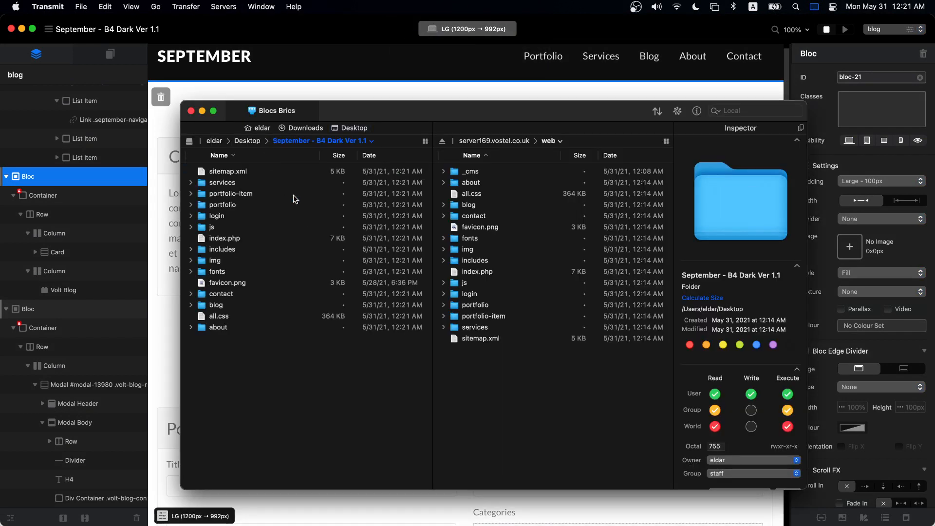
key("super+a")
left_click_drag(263, 251, 564, 396)
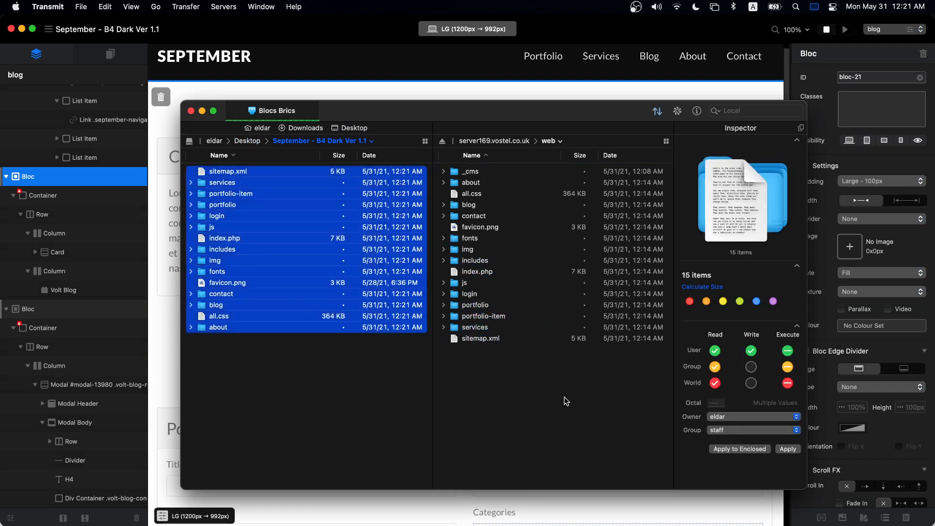
left_click(626, 37)
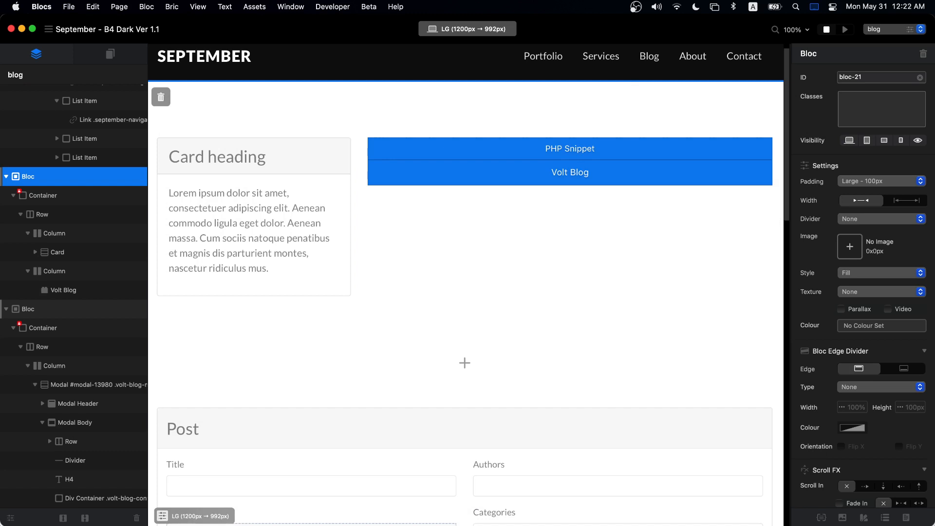
key("super+Tab")
- Read through the live New Post Title Goes Here post, highlighting its title and paragraph
left_click(498, 261)
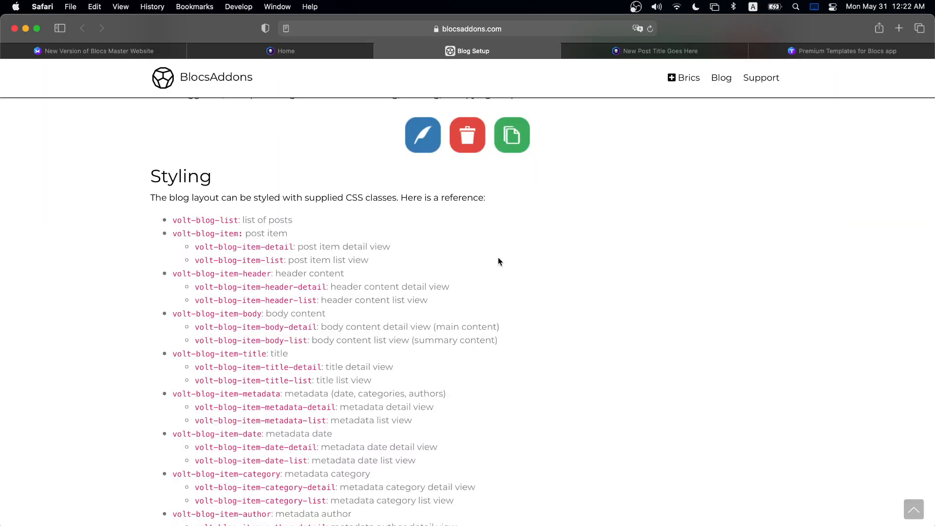
scroll(498, 261, "down", 1)
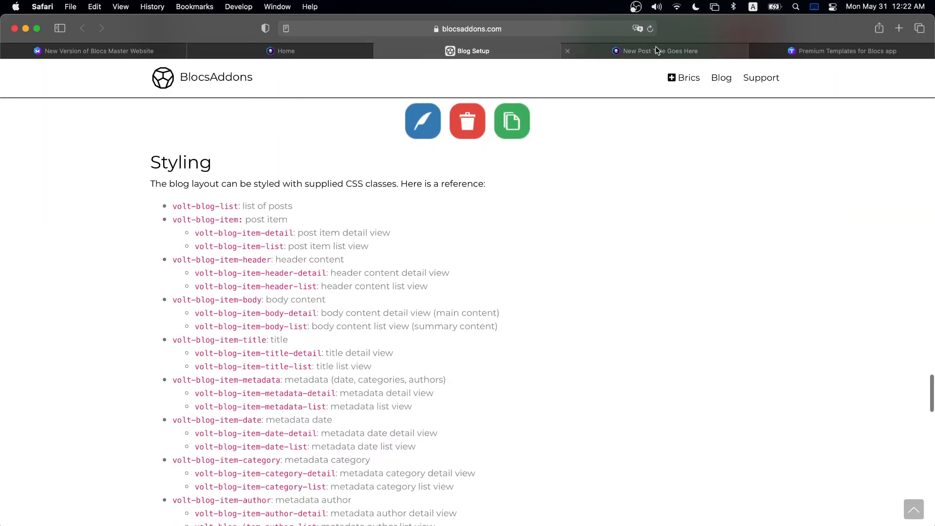
key("ctrl+Tab")
scroll(405, 233, "down", 5)
scroll(385, 240, "down", 4)
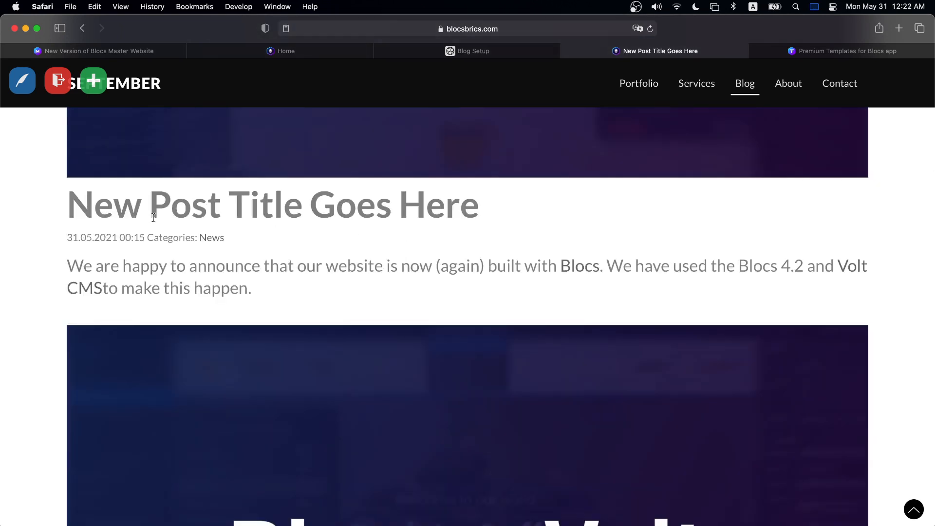
scroll(207, 222, "up", 1)
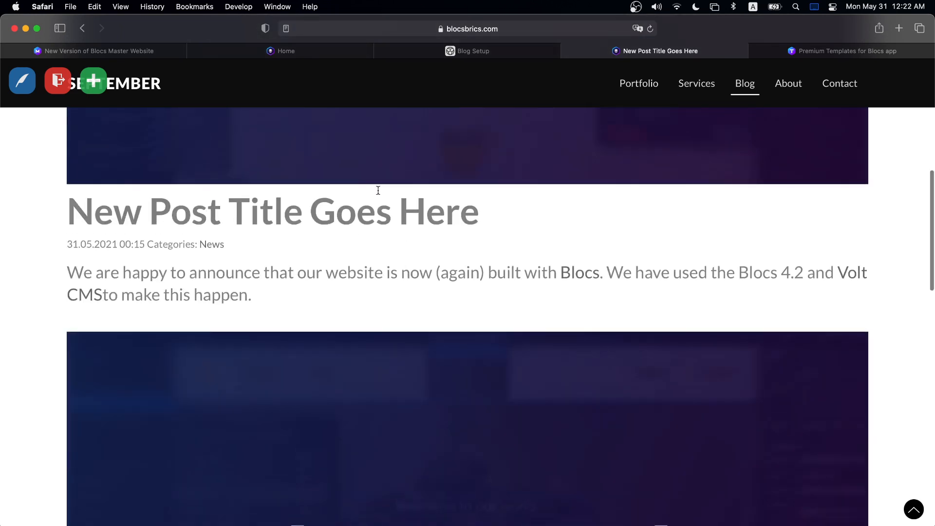
left_click_drag(470, 210, 103, 218)
left_click_drag(271, 309, 80, 271)
left_click(222, 274)
scroll(267, 266, "down", 5)
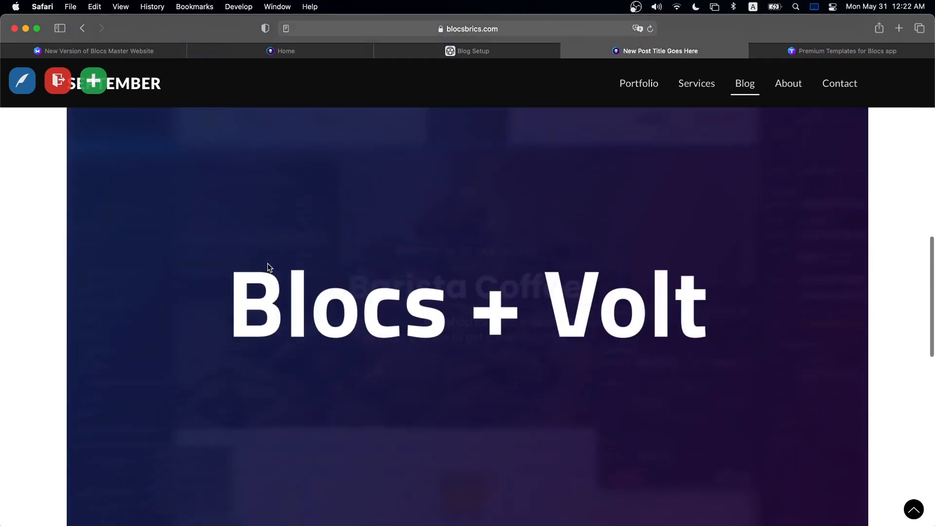
scroll(267, 264, "down", 5)
scroll(267, 264, "up", 10)
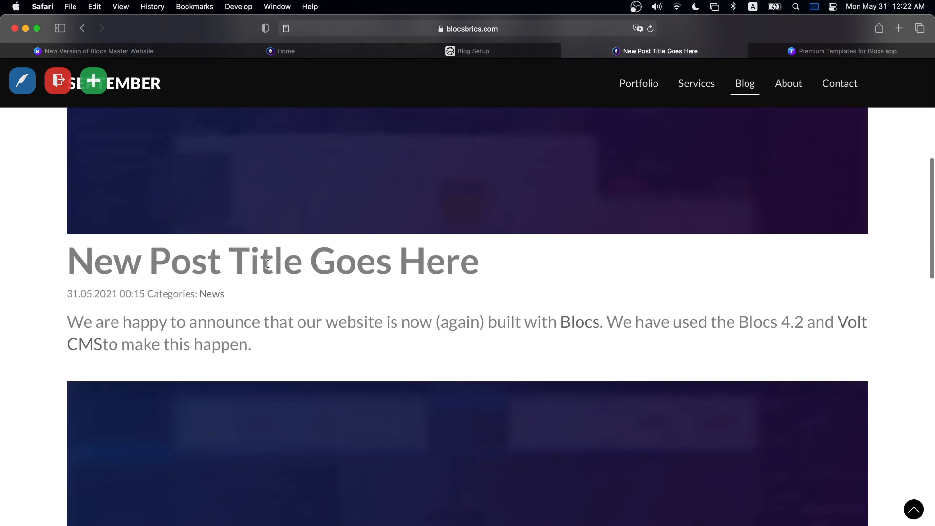
scroll(267, 264, "down", 10)
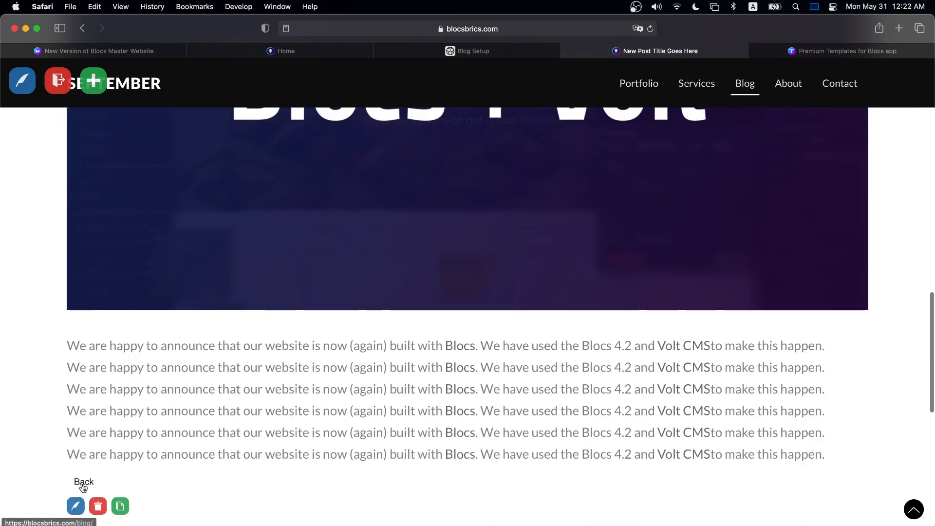
scroll(247, 335, "up", 10)
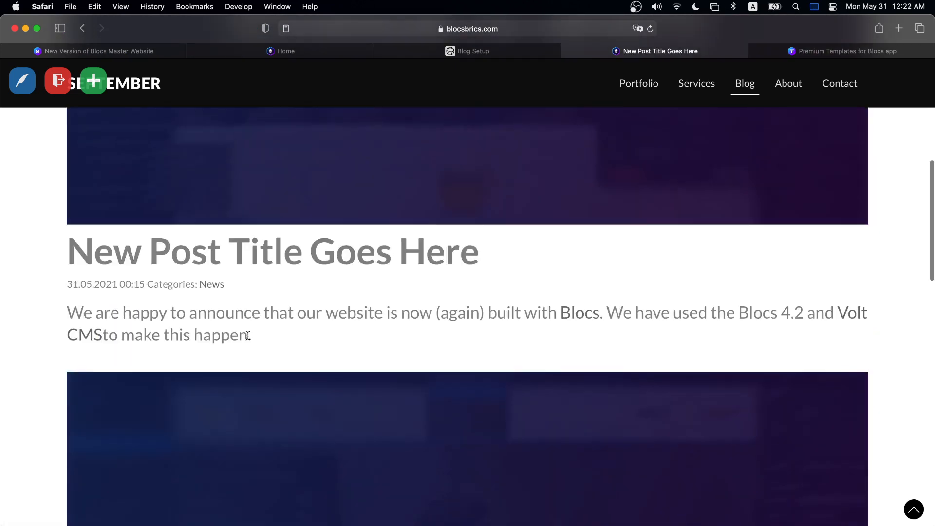
scroll(247, 335, "up", 3)
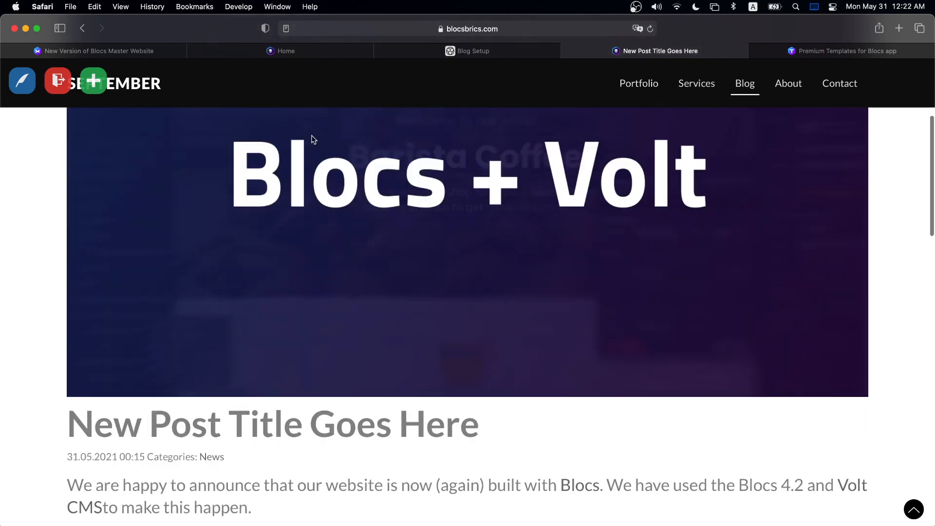
- Go to the Blocs Master website tab and open its news page
left_click(125, 49)
left_click(559, 208)
scroll(545, 207, "down", 5)
scroll(545, 207, "up", 5)
left_click(493, 98)
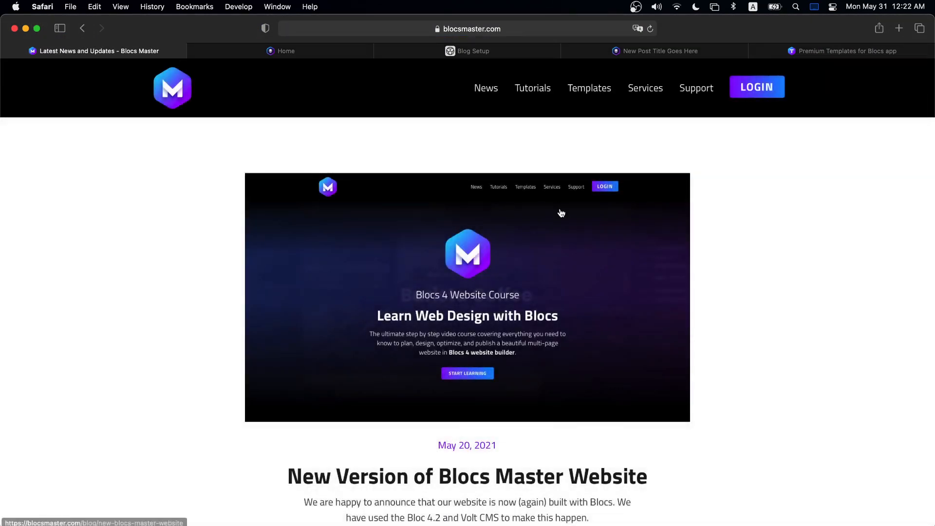
- Open and read the New Version of Blocs Master Website post from the news listing
scroll(560, 211, "down", 4)
left_click_drag(429, 256, 517, 255)
left_click(516, 255)
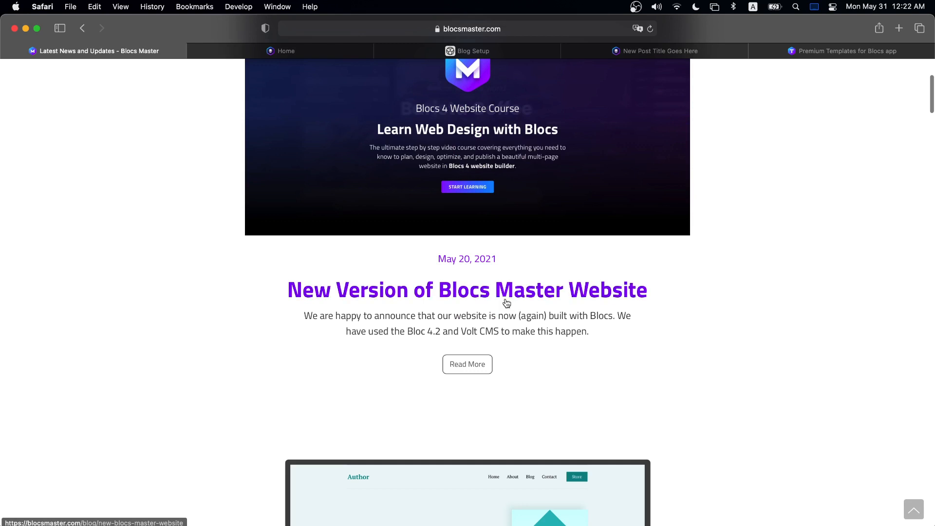
left_click(469, 367)
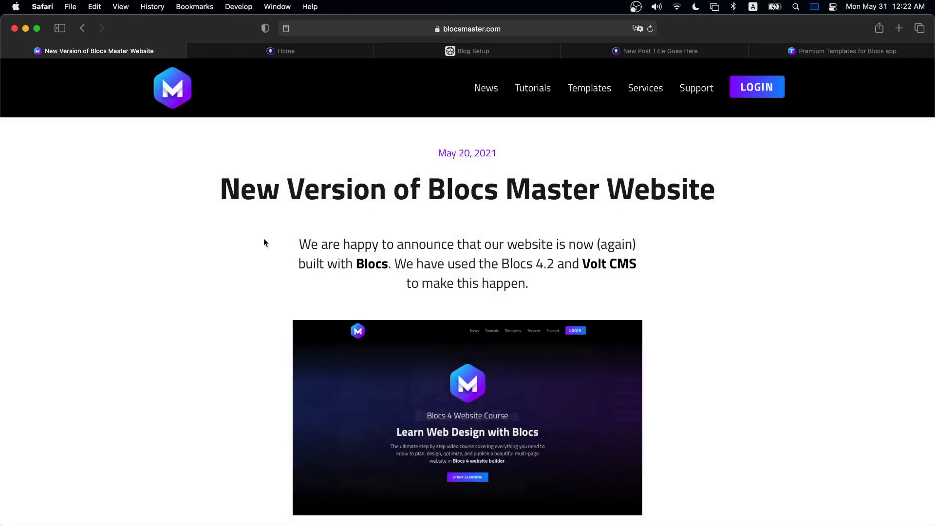
left_click_drag(272, 239, 628, 281)
left_click(641, 277)
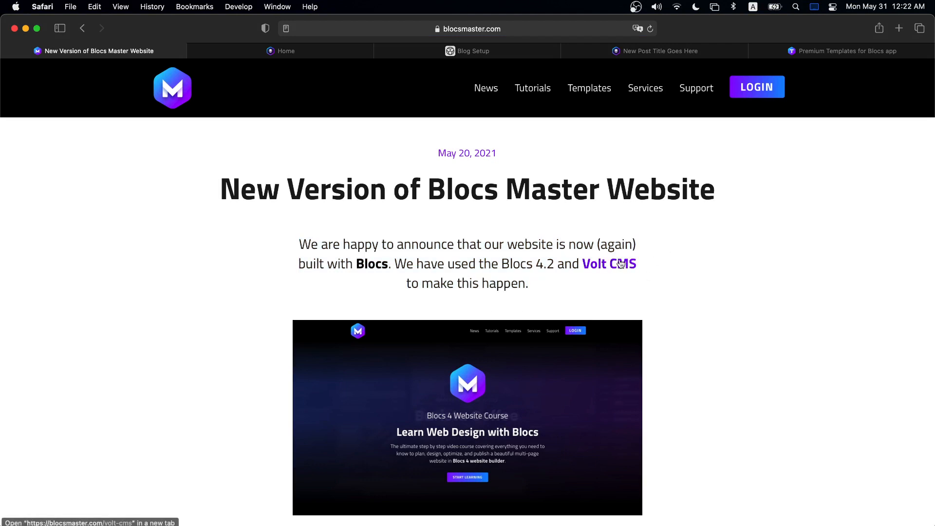
scroll(618, 264, "down", 10)
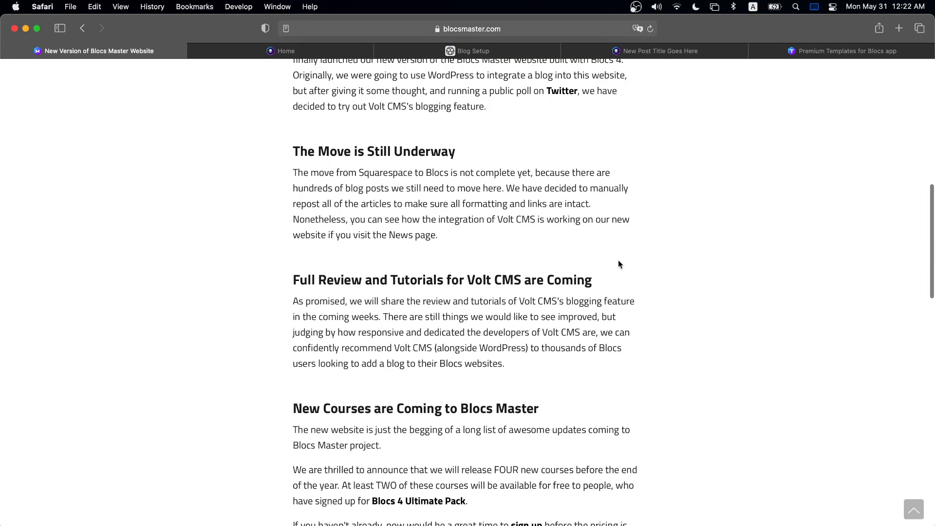
scroll(618, 264, "down", 5)
- Move on to the next post, then return to the News listing
left_click(686, 427)
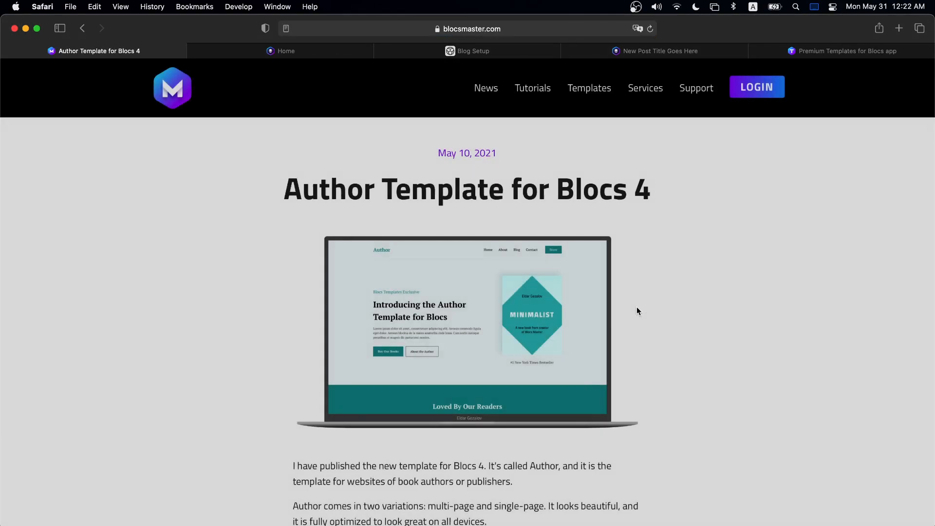
scroll(633, 309, "down", 8)
scroll(609, 314, "up", 10)
left_click(479, 88)
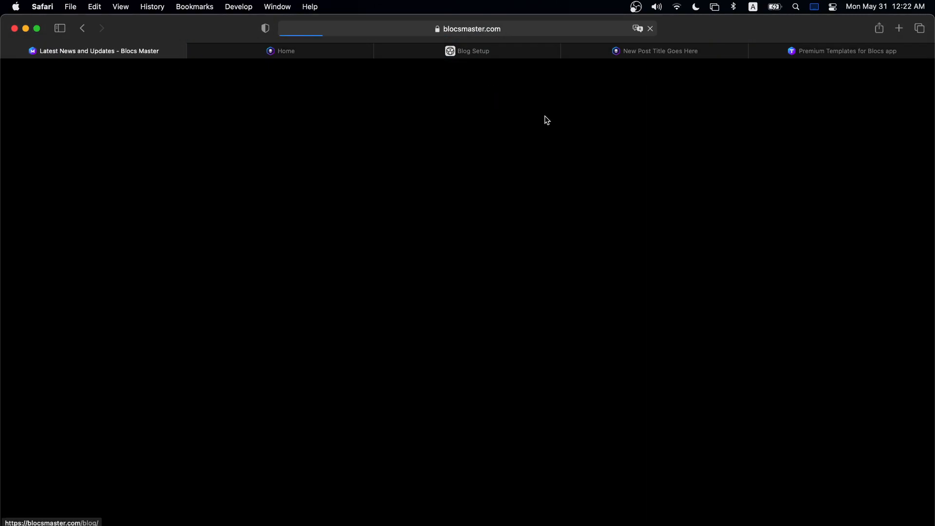
- Glance over the Blog Setup class list, then return to the New Post Title Goes Here post
left_click(461, 51)
scroll(292, 253, "down", 15)
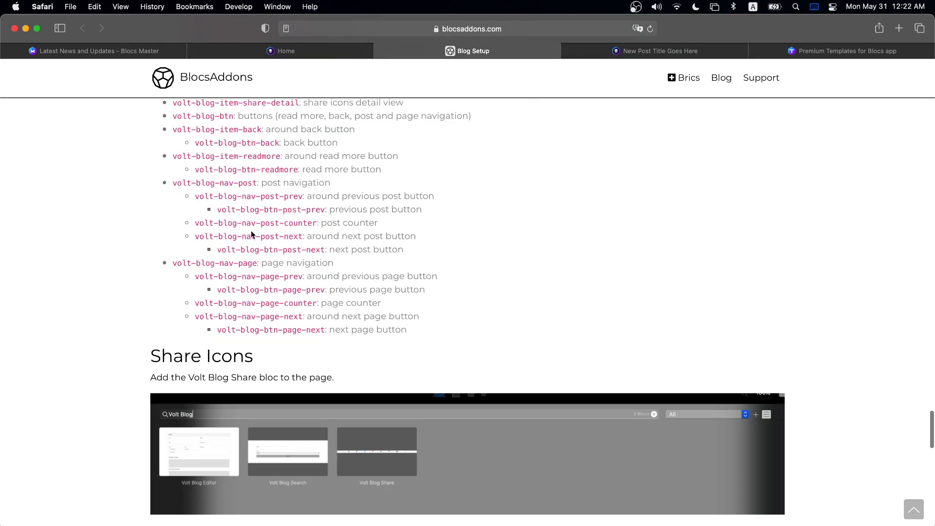
scroll(229, 151, "up", 5)
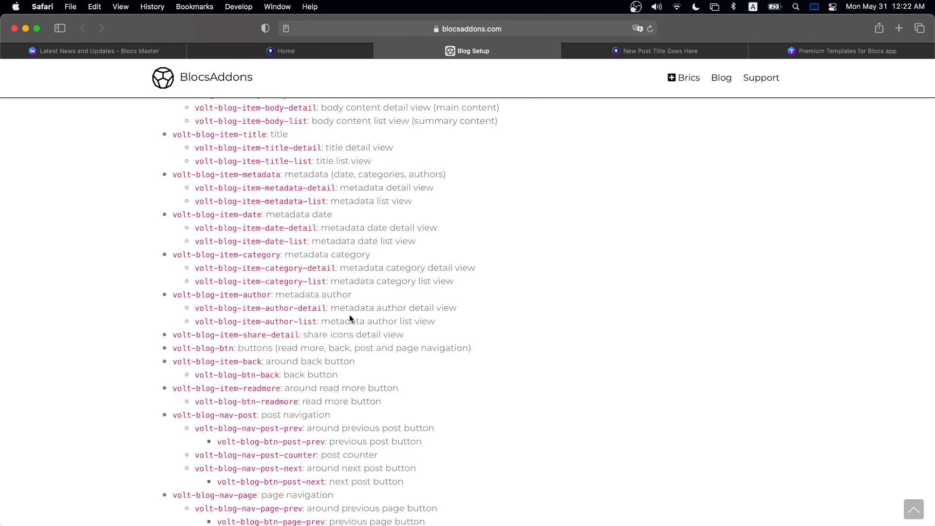
left_click(703, 44)
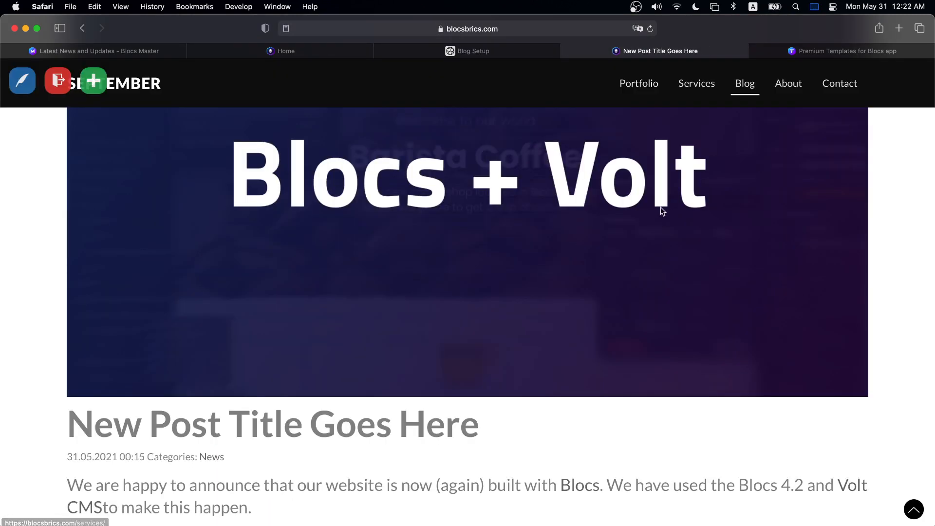
scroll(660, 204, "up", 4)
- Reload the blocsbrics blog listing and check the new card beside the posts
left_click(744, 87)
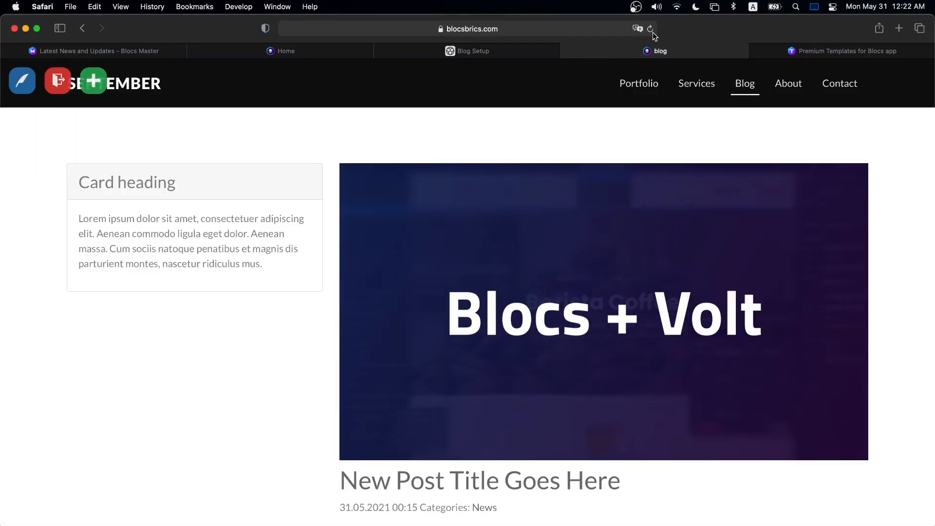
left_click(651, 29)
left_click_drag(254, 202, 279, 273)
left_click(154, 218)
left_click(294, 270)
scroll(297, 268, "down", 4)
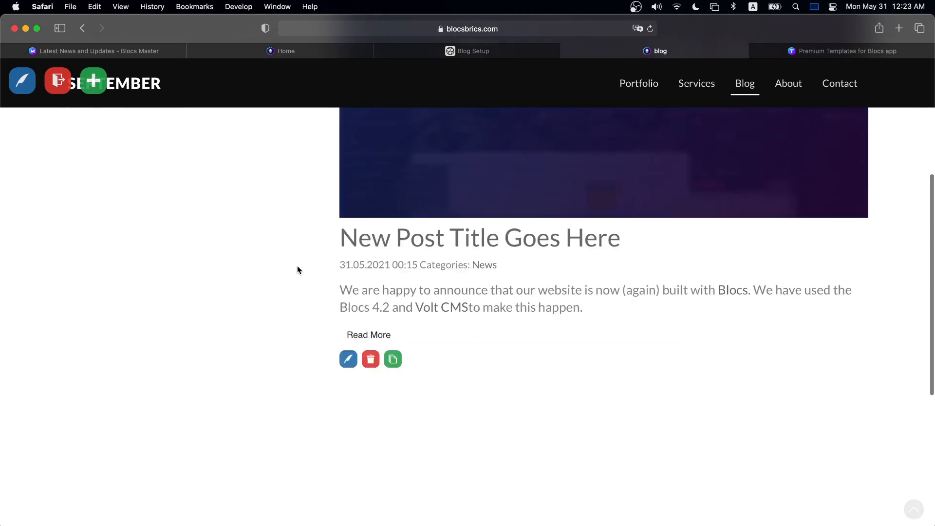
scroll(296, 263, "up", 5)
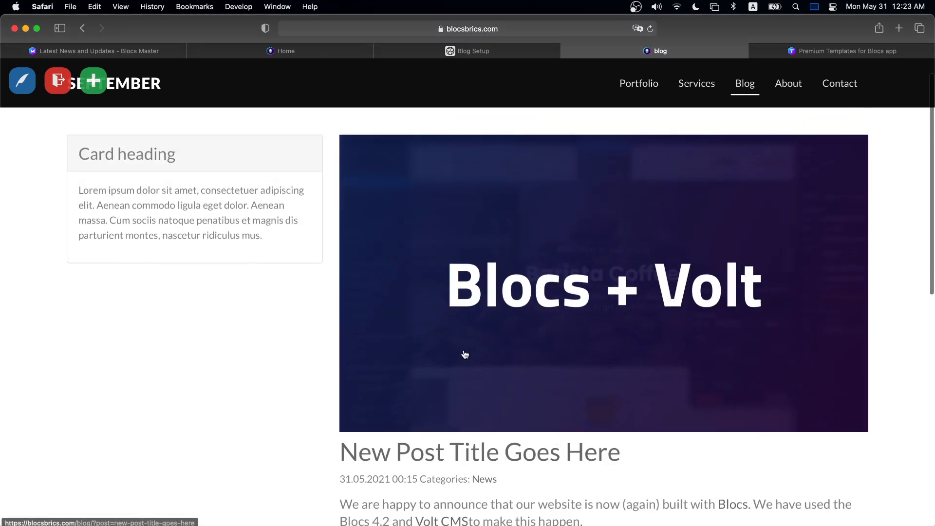
scroll(470, 347, "down", 3)
- Open the New Post Title Goes Here post, scroll through it, then return to the Blog Setup docs
left_click(487, 328)
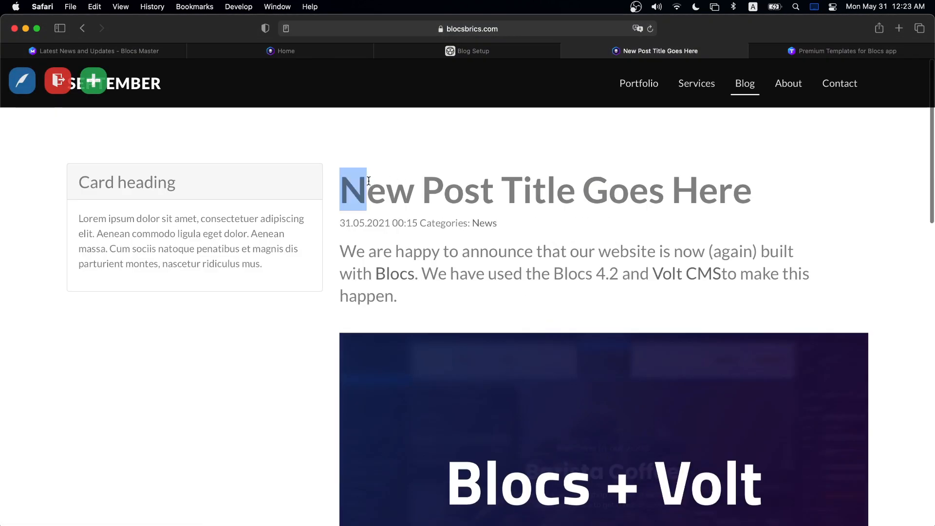
left_click_drag(70, 175, 276, 299)
left_click(271, 291)
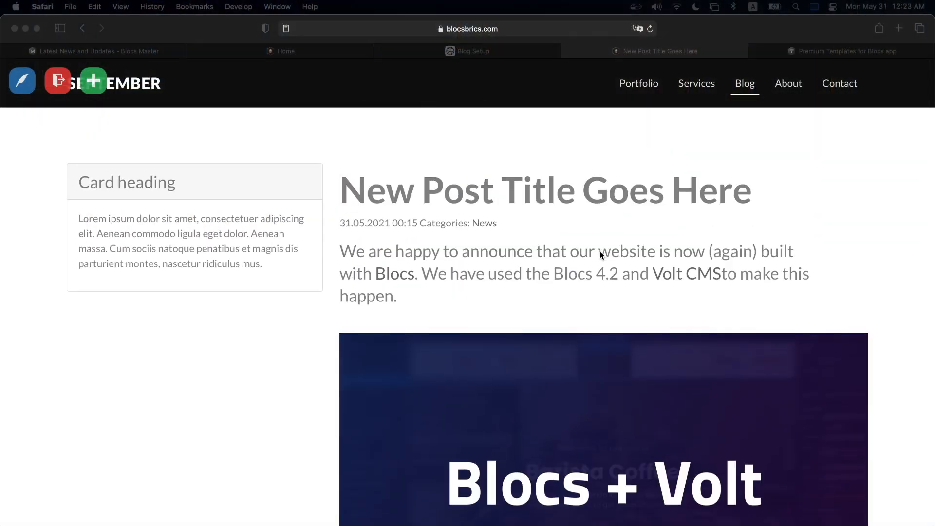
scroll(600, 251, "down", 8)
scroll(601, 252, "up", 8)
scroll(612, 233, "down", 3)
scroll(611, 235, "down", 14)
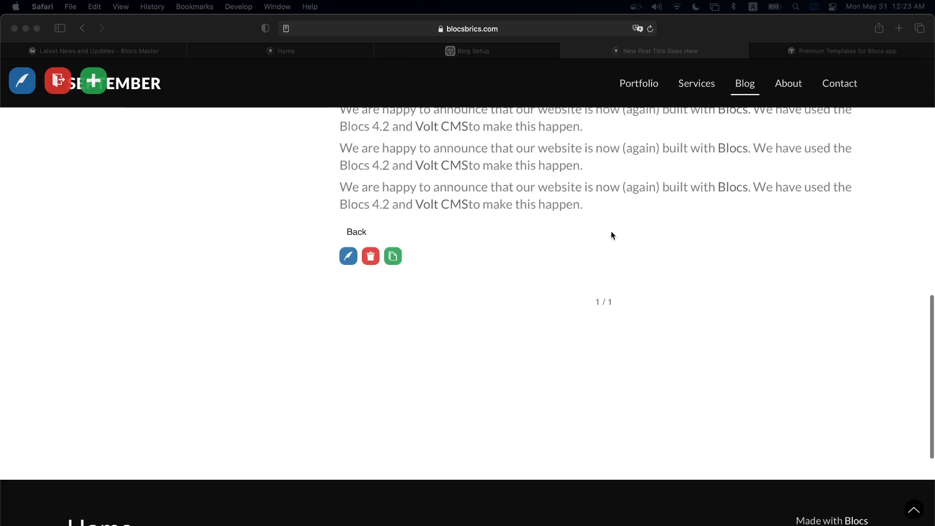
scroll(612, 235, "up", 7)
scroll(612, 234, "down", 8)
scroll(611, 233, "up", 12)
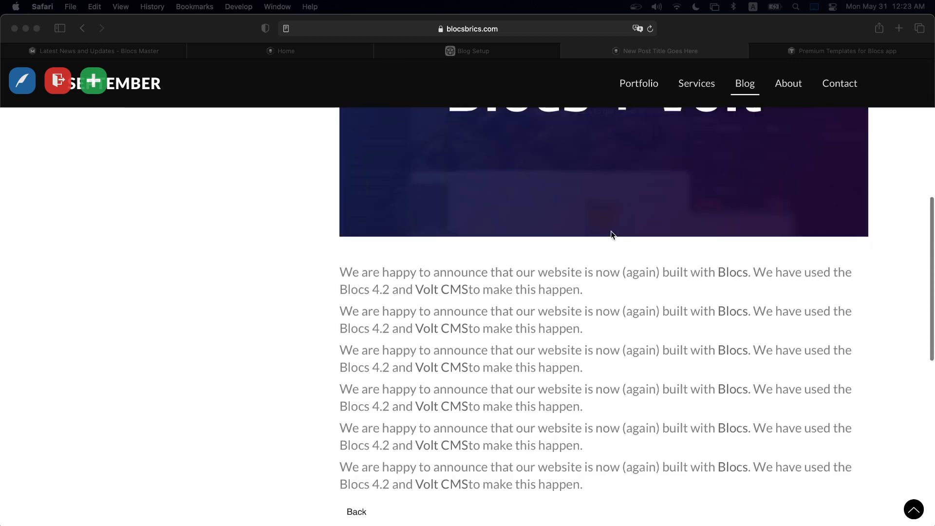
scroll(602, 281, "down", 5)
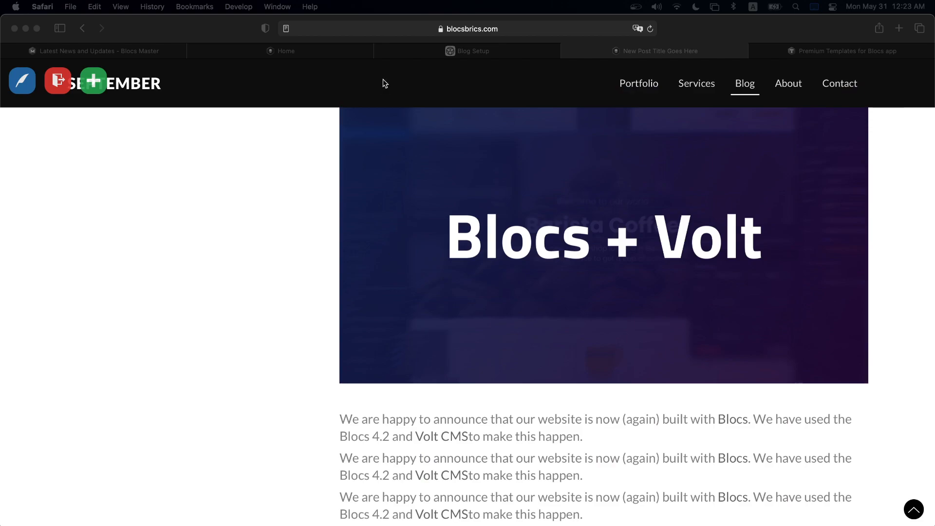
left_click(416, 50)
scroll(370, 347, "up", 1)
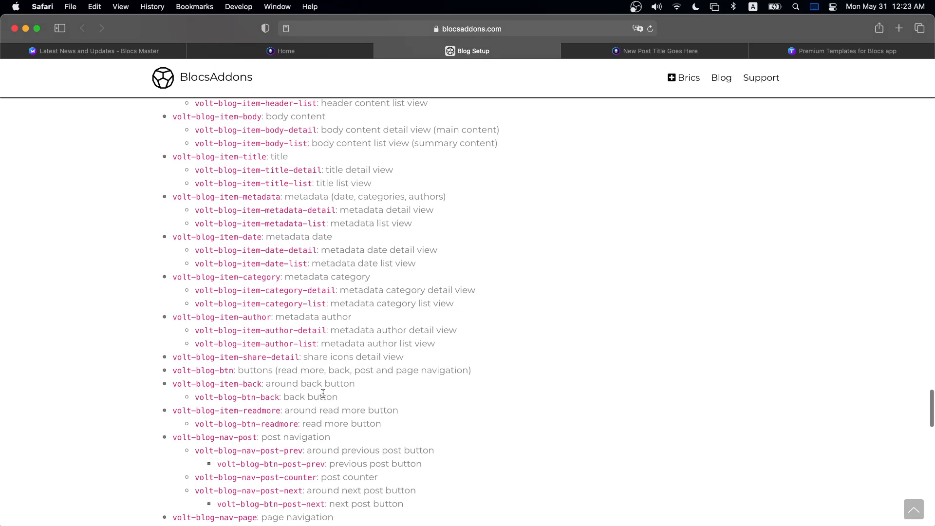
- Read through the docs' button class descriptions: back, read more, post navigation and previous post
left_click_drag(238, 371, 479, 369)
left_click(223, 376)
left_click_drag(232, 369, 180, 366)
left_click(363, 373)
left_click_drag(262, 383, 367, 378)
left_click(313, 396)
left_click_drag(285, 396, 397, 412)
left_click_drag(299, 423, 334, 424)
left_click_drag(267, 437, 320, 436)
left_click(346, 452)
left_click_drag(342, 450, 420, 451)
left_click(441, 449)
- Copy the volt-blog-btn class name and return to the 'New Post Title Goes Here' post
left_click_drag(233, 370, 172, 370)
key("super+c")
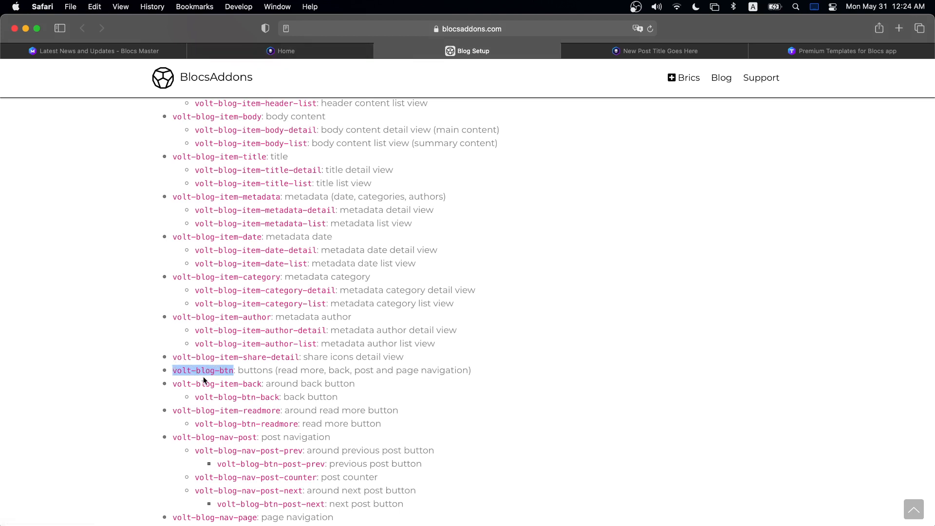
left_click(239, 372)
key("super+Tab")
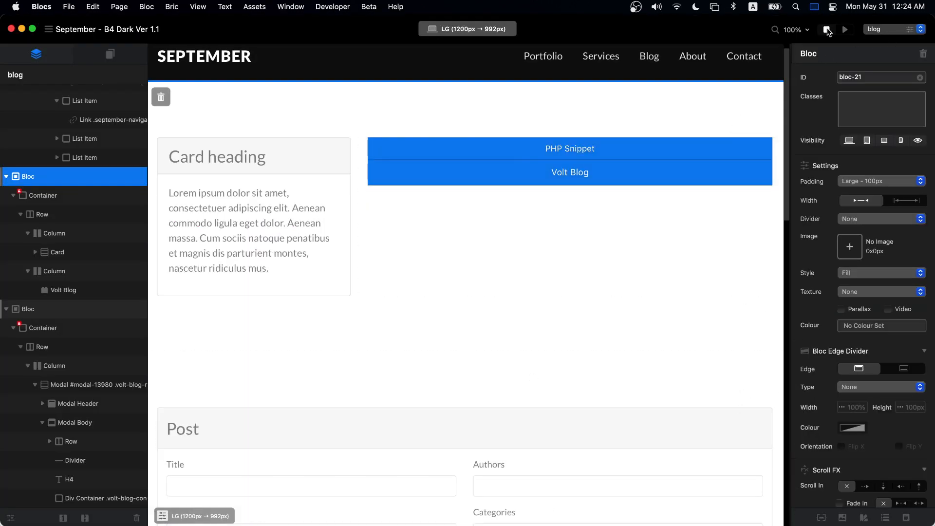
key("super+Tab")
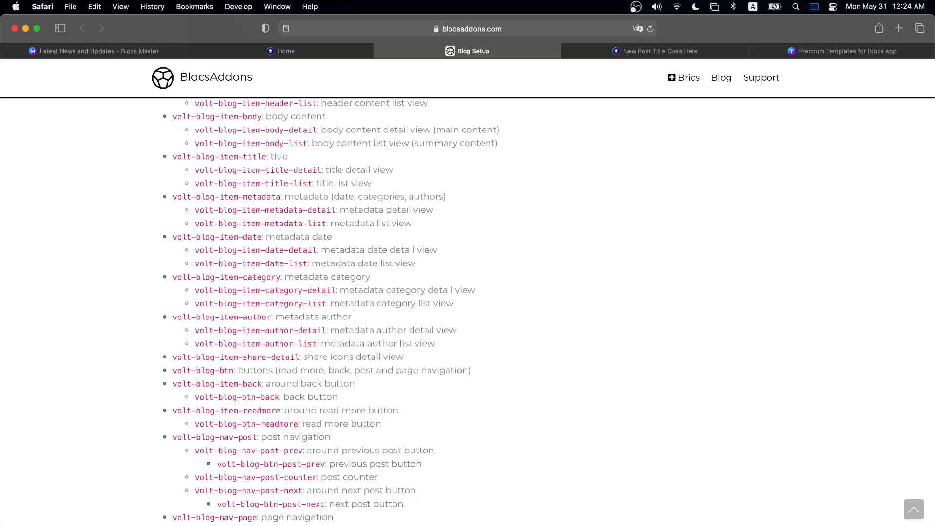
left_click(652, 50)
- Visit the live site's Contact page, return home via the SEPTEMBER logo, then go back to Blocs
scroll(673, 233, "up", 3)
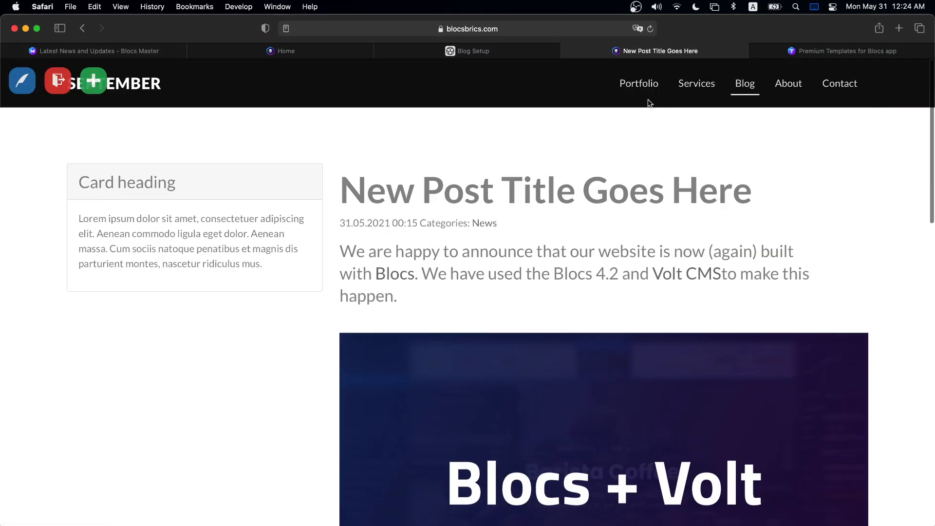
left_click(825, 88)
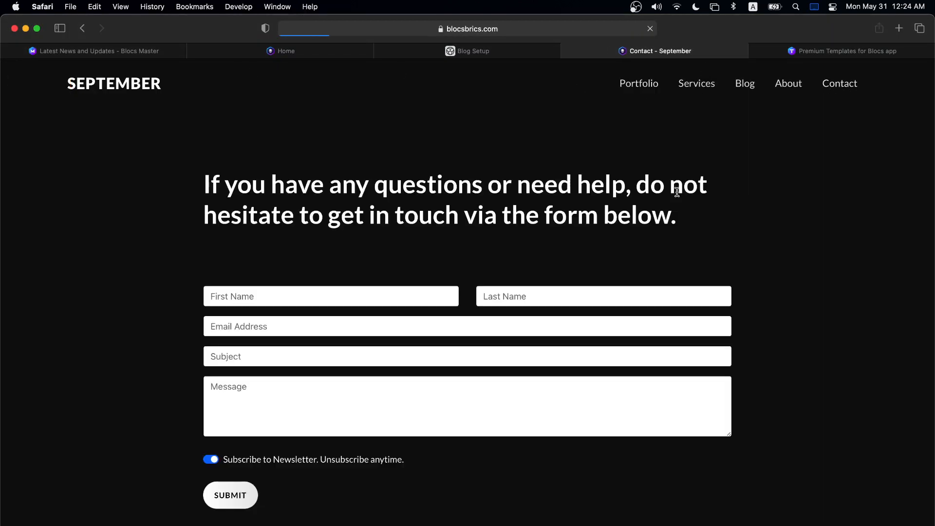
left_click(122, 83)
scroll(431, 201, "down", 15)
scroll(426, 203, "up", 15)
scroll(426, 205, "down", 10)
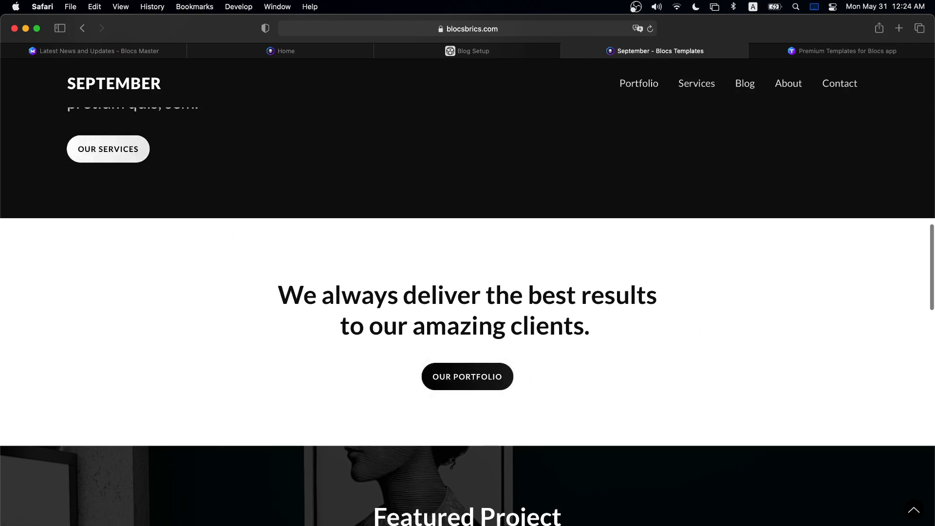
key("super+Tab")
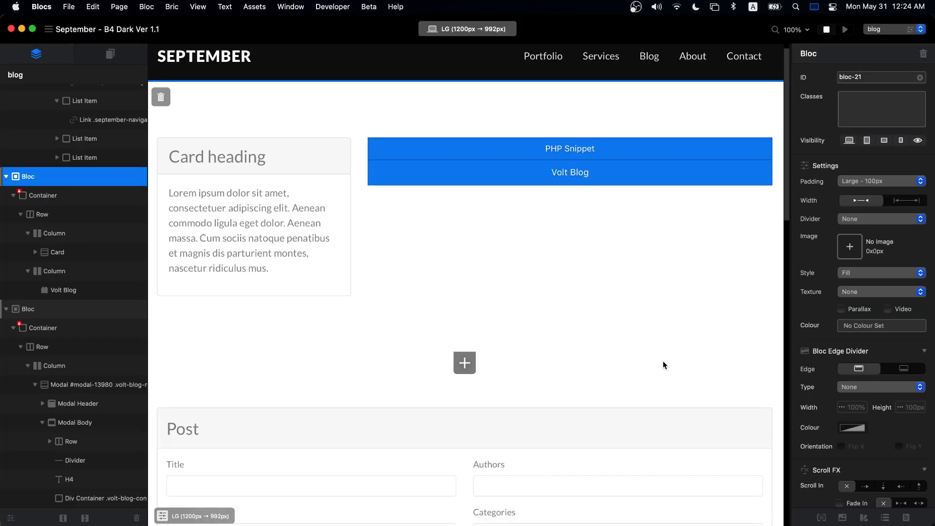
- Duplicate .september-black-button in the Class Manager and rename the copy to volt-blog-btn
left_click(821, 517)
left_click(594, 119)
type("bu")
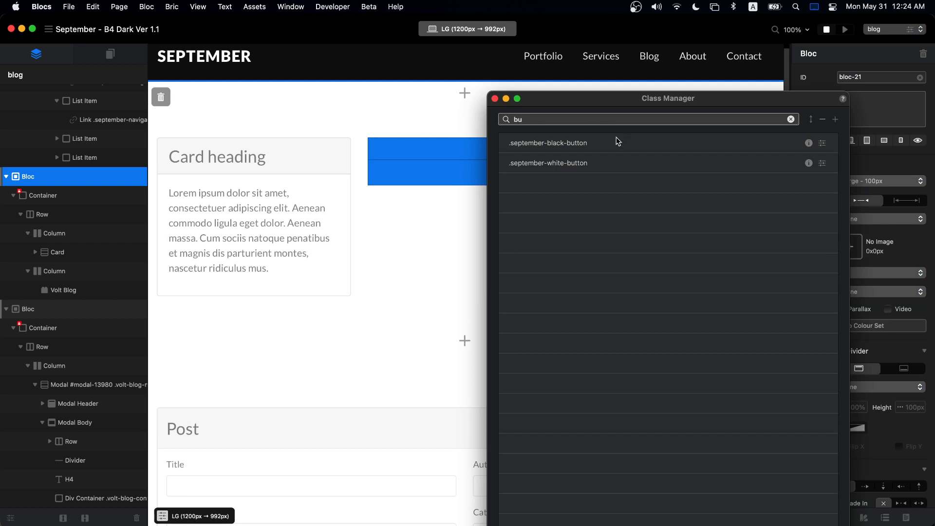
right_click(576, 148)
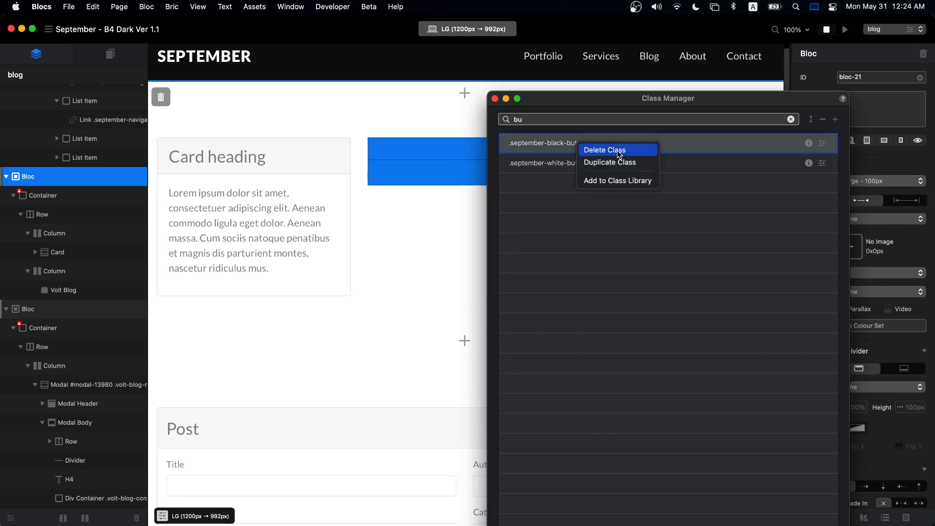
left_click(622, 165)
double_click(602, 519)
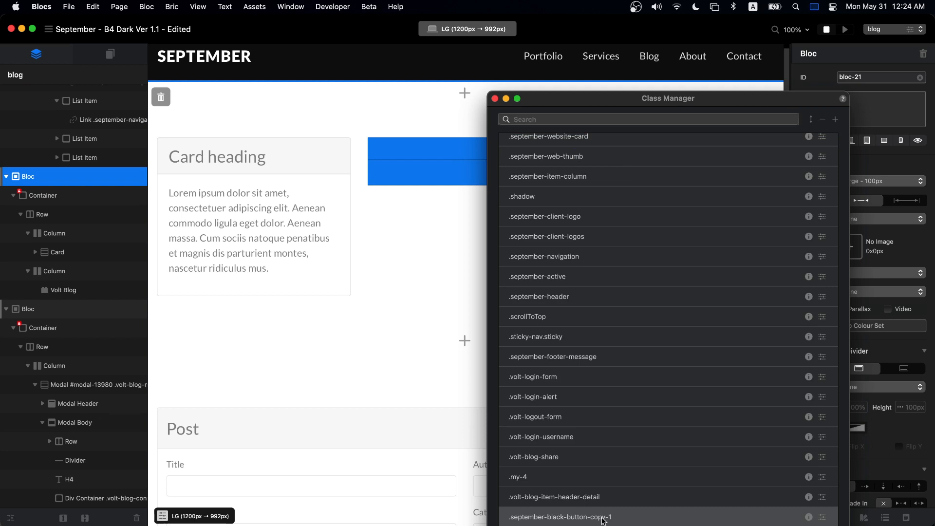
double_click(597, 214)
triple_click(597, 213)
type("volt-blog-btn")
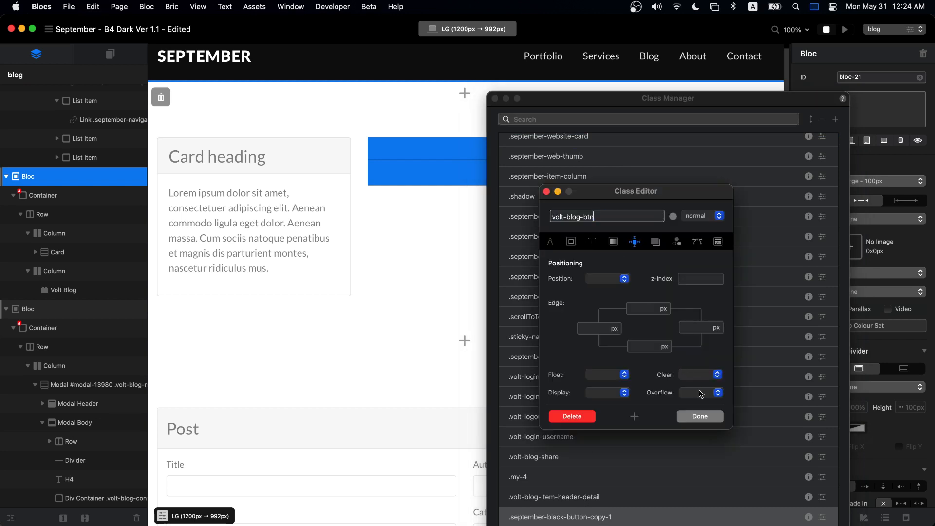
left_click(700, 416)
left_click(552, 520)
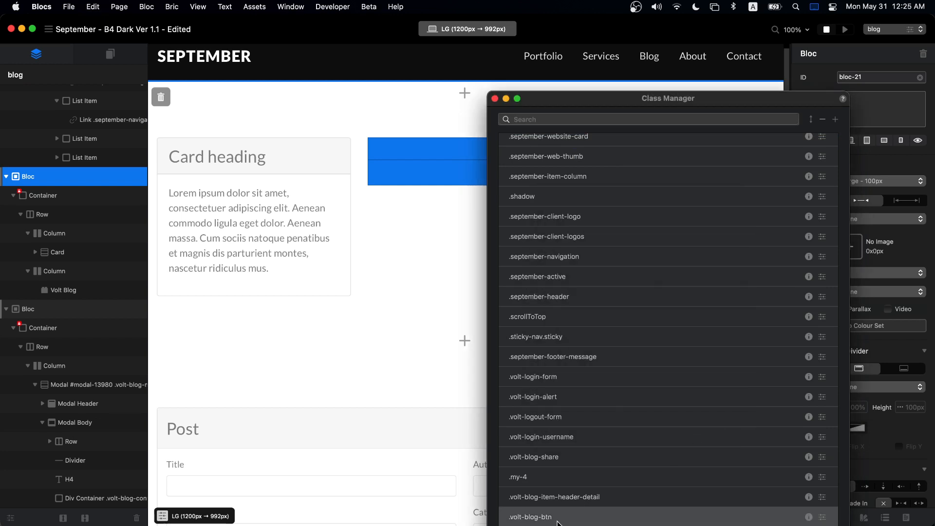
left_click(494, 99)
- Export the site to the September folder, replacing all previously exported files
key("super+e")
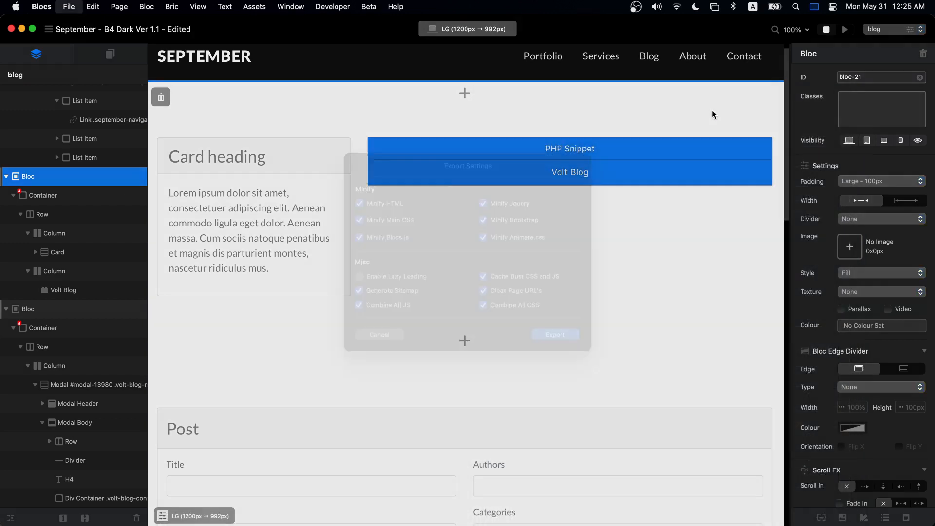
left_click(565, 357)
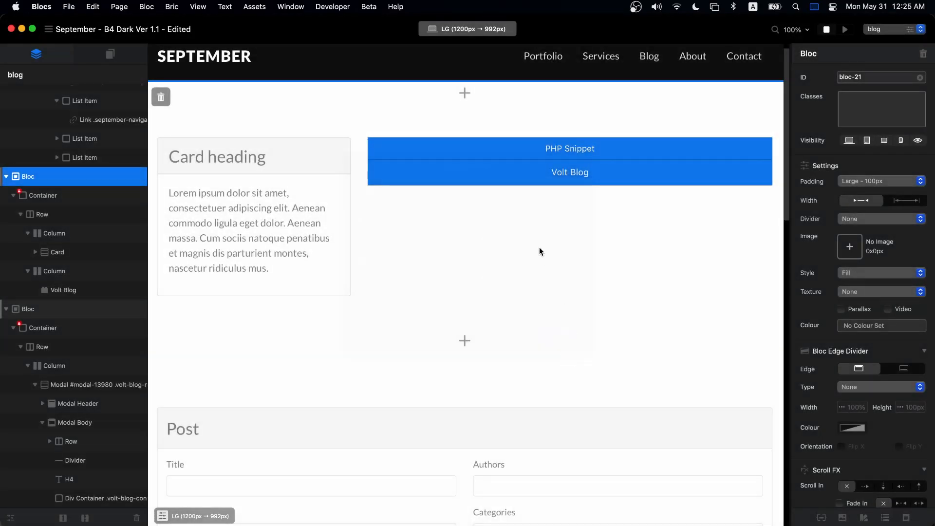
left_click(642, 323)
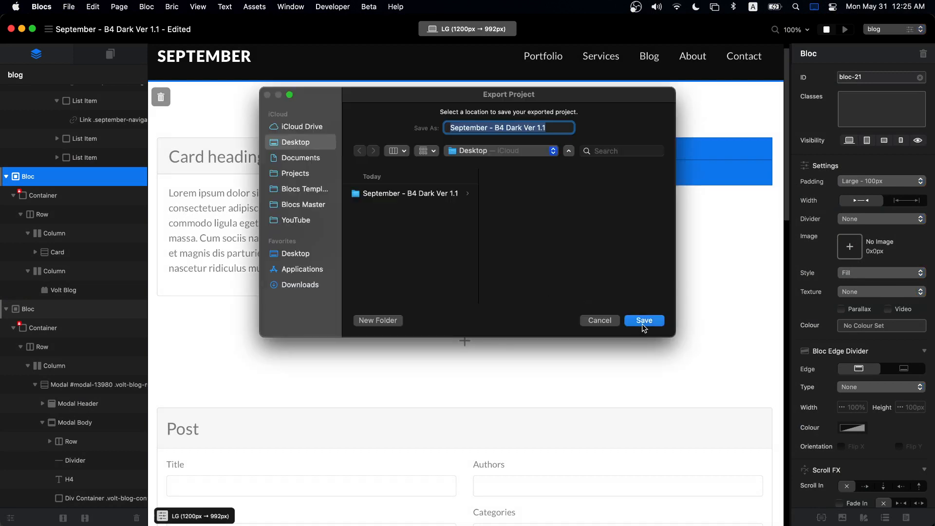
left_click(521, 270)
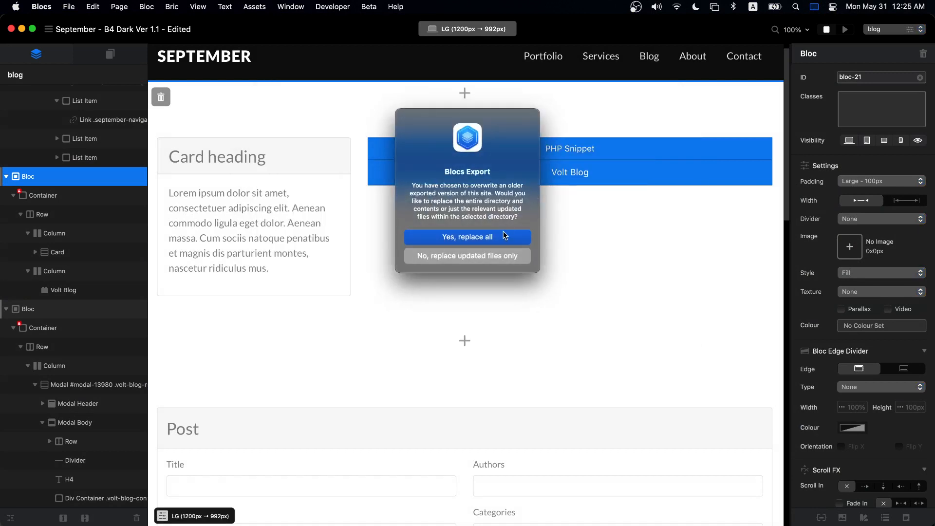
left_click(505, 236)
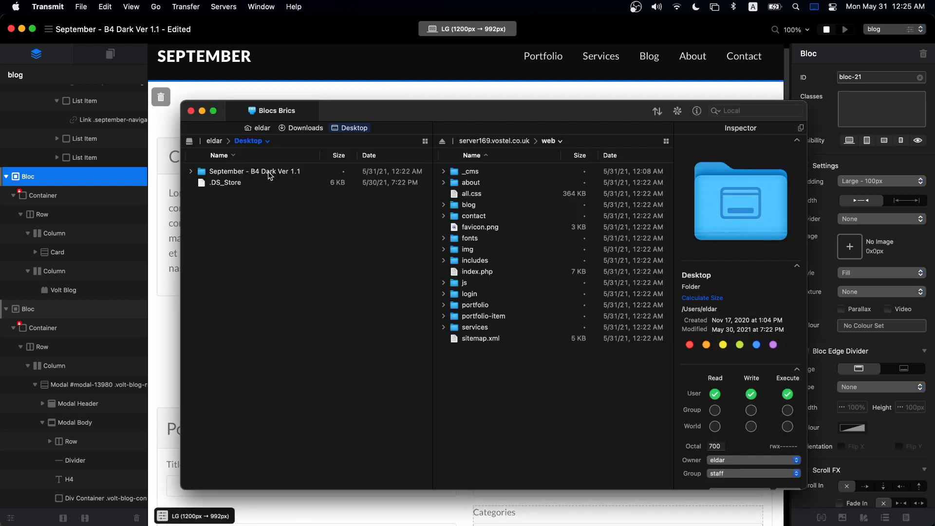
- Upload all exported September files to the server's web folder in Transmit
double_click(269, 176)
left_click(255, 227)
key("super+a")
left_click_drag(255, 227, 526, 385)
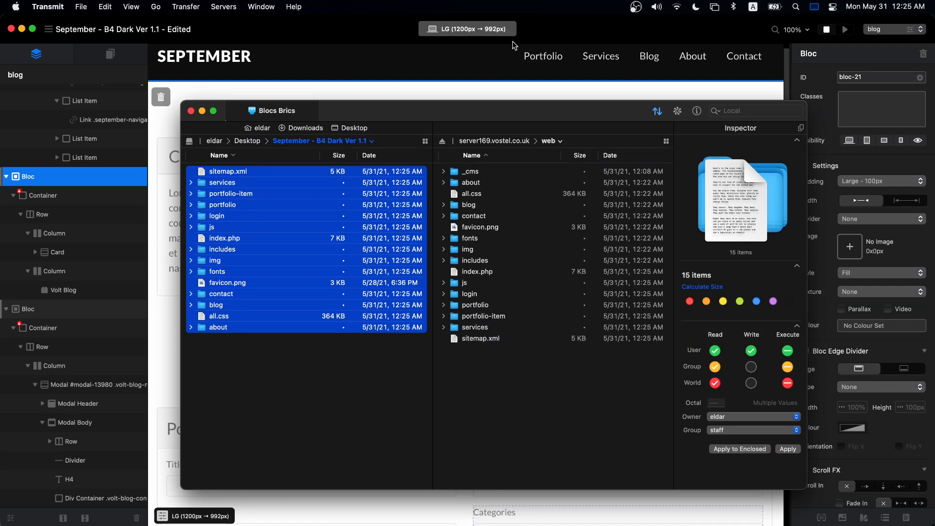
left_click(564, 26)
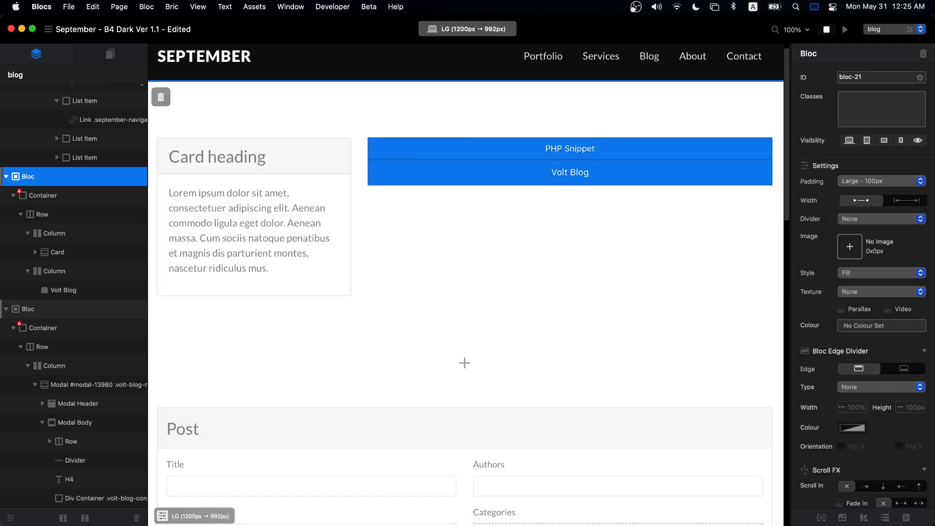
key("super+Tab")
- Scroll the Blog Setup guide to review the Share Icons section
left_click(469, 59)
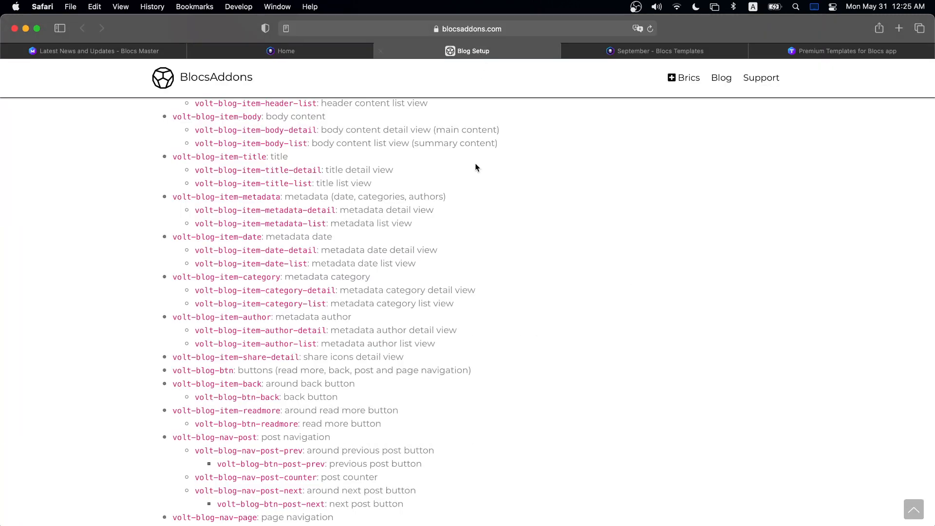
scroll(449, 340, "down", 6)
scroll(459, 317, "up", 4)
scroll(459, 312, "down", 5)
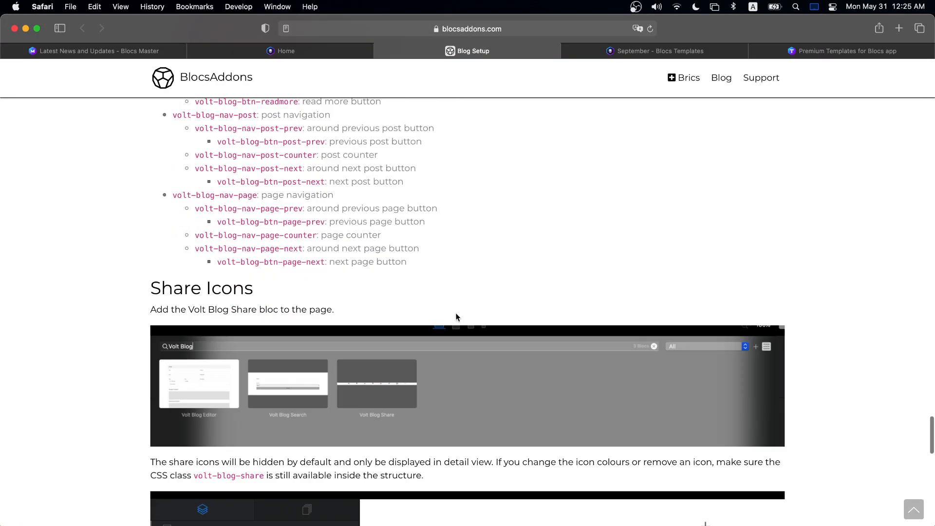
left_click_drag(147, 281, 329, 282)
left_click(349, 279)
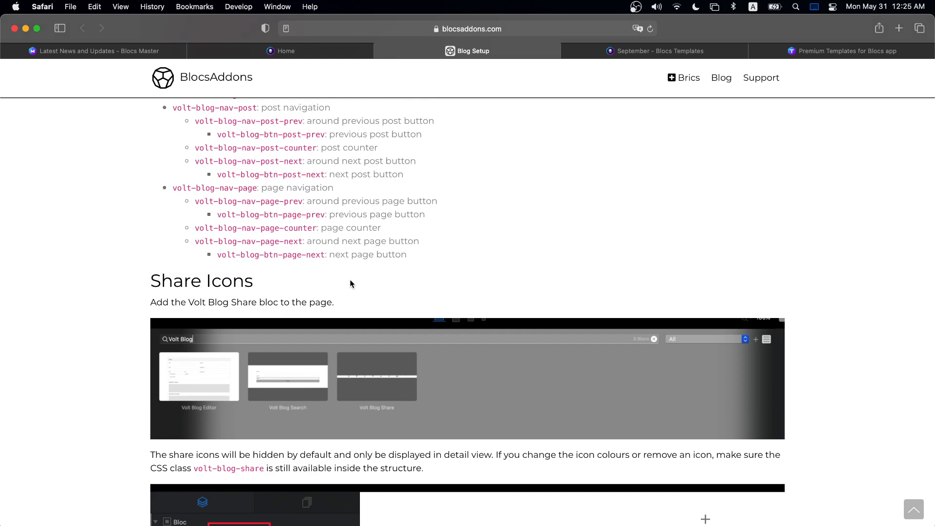
- Continue down to the Search and Sort section, then switch back to Blocs
scroll(408, 281, "down", 3)
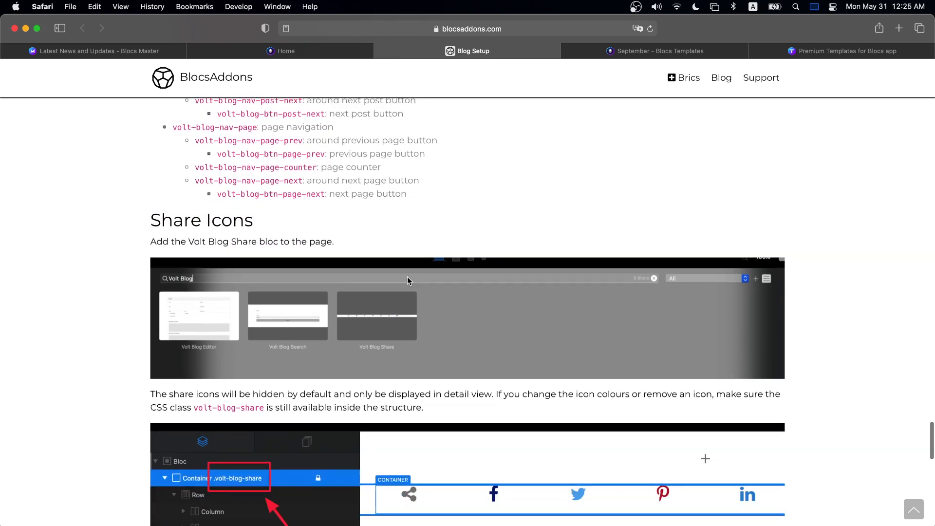
scroll(353, 255, "down", 10)
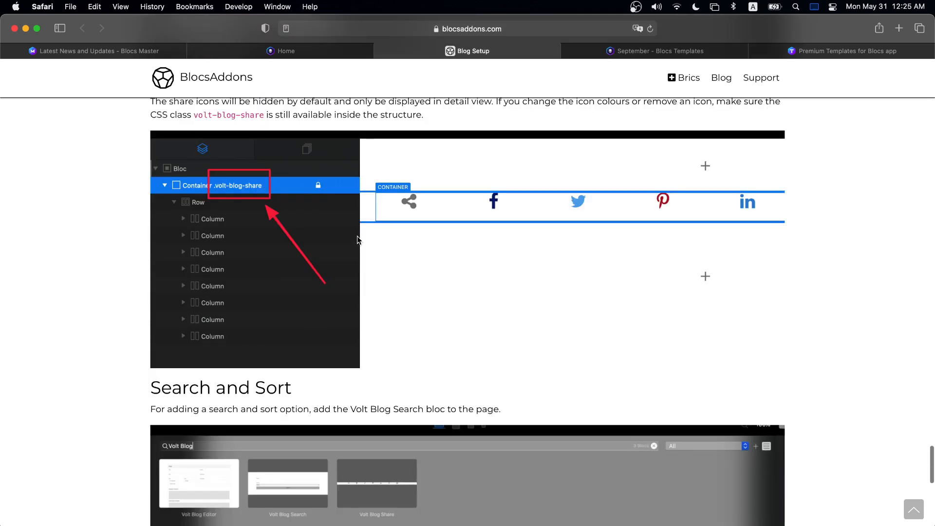
scroll(458, 232, "up", 5)
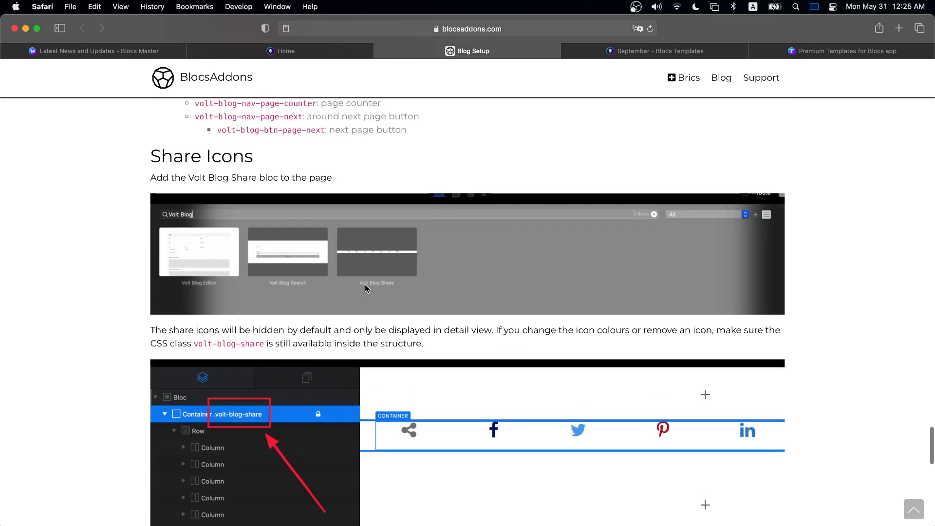
scroll(390, 247, "down", 3)
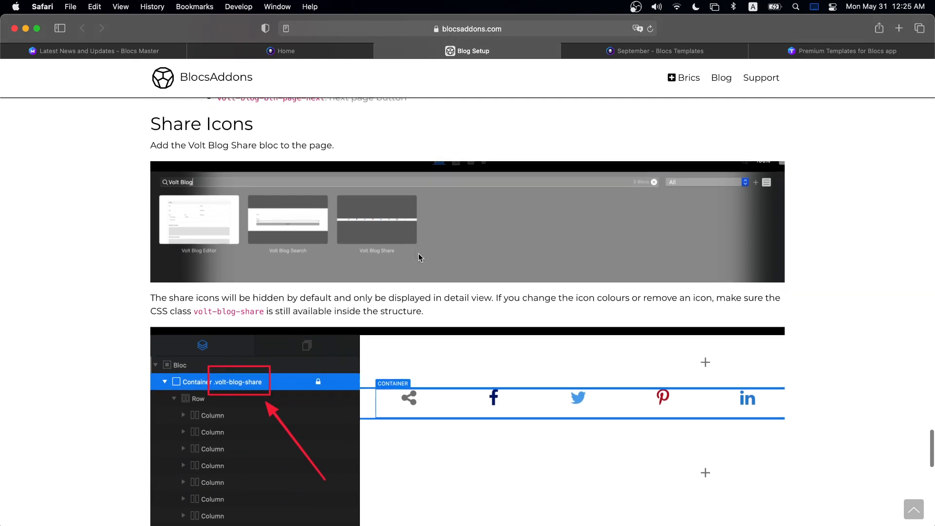
scroll(608, 292, "down", 2)
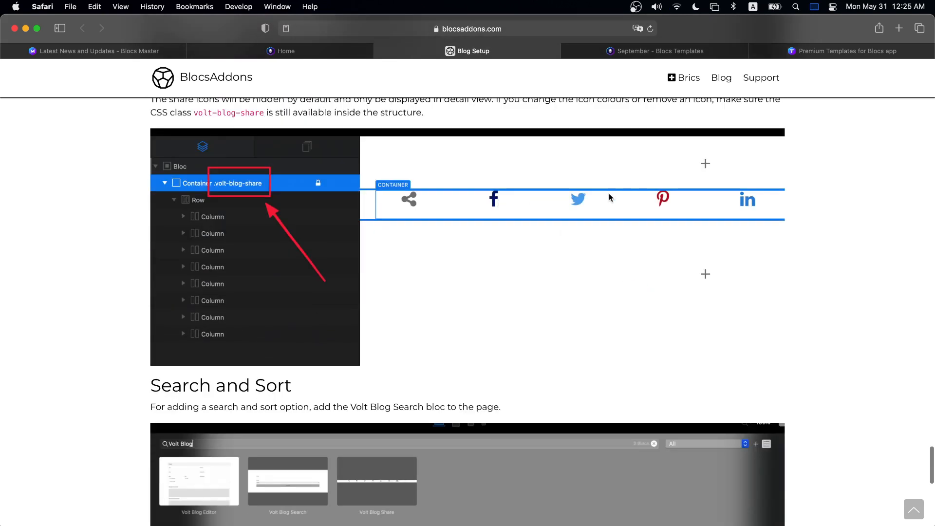
scroll(624, 283, "down", 4)
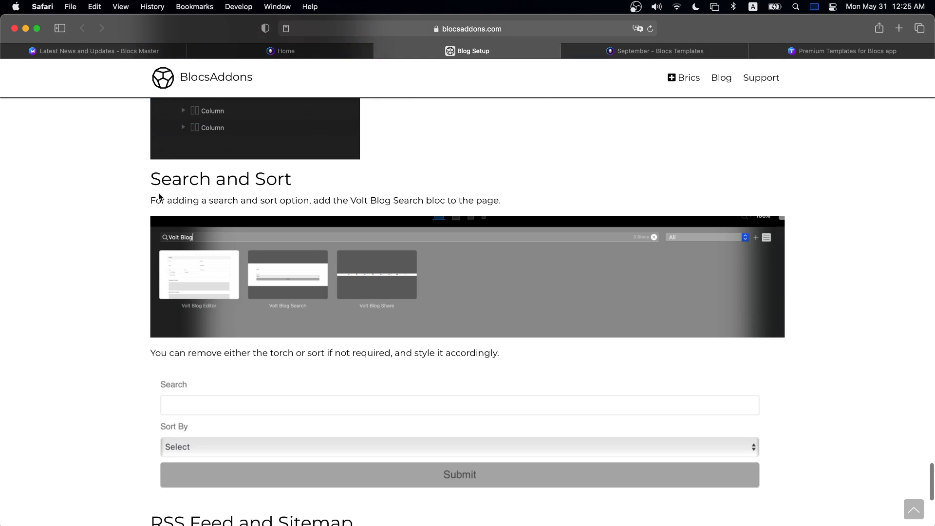
left_click_drag(150, 189, 298, 179)
left_click(311, 180)
scroll(391, 325, "down", 2)
key("super+Tab")
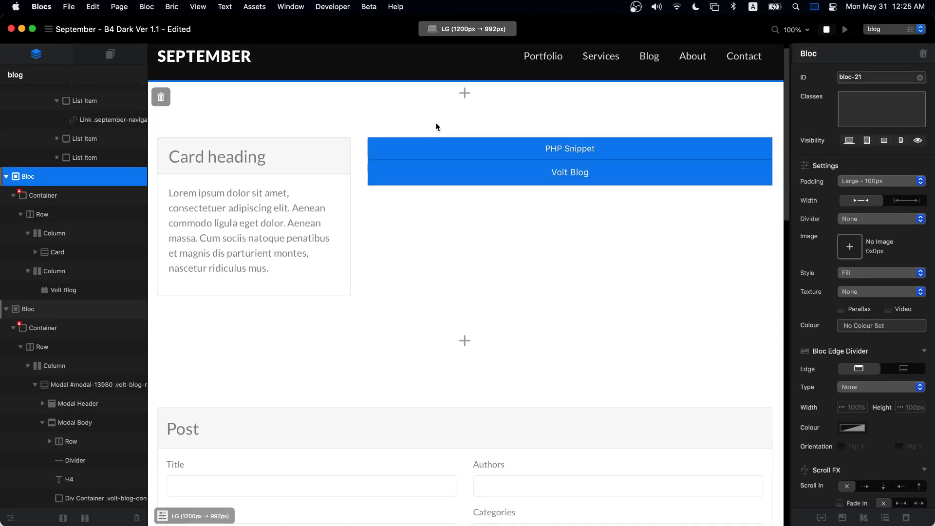
left_click(465, 99)
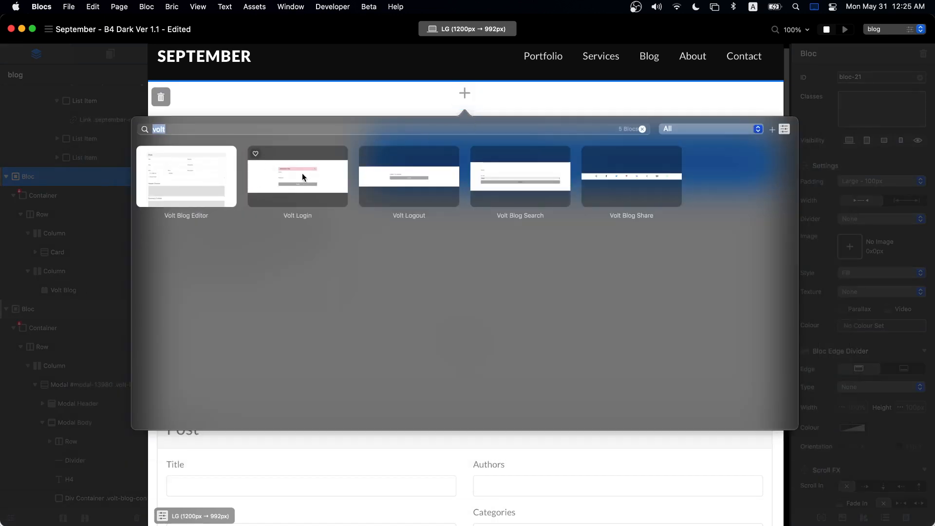
left_click(507, 166)
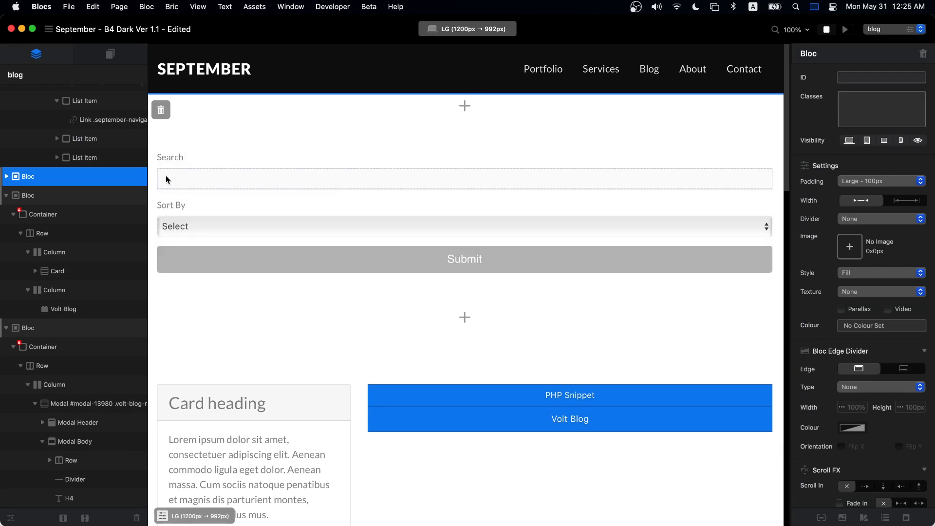
left_click(525, 218)
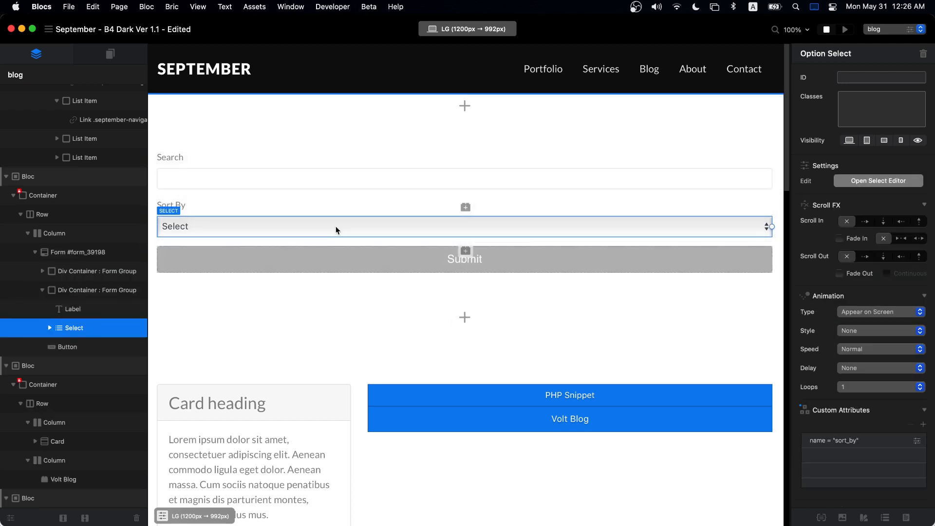
left_click(200, 114)
left_click(160, 110)
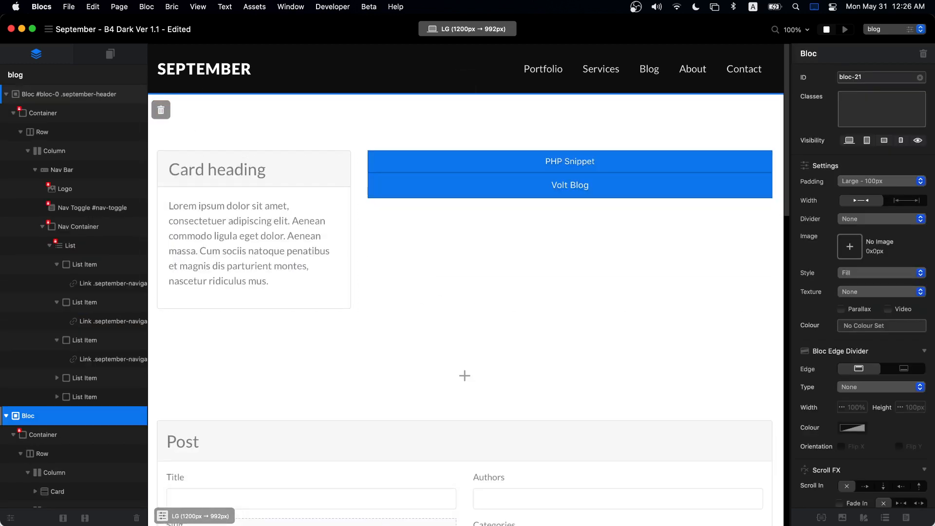
key("super+Tab")
- Compare the guide's query-string blog address with the pretty URL example domain.com/blog/title
scroll(490, 271, "down", 4)
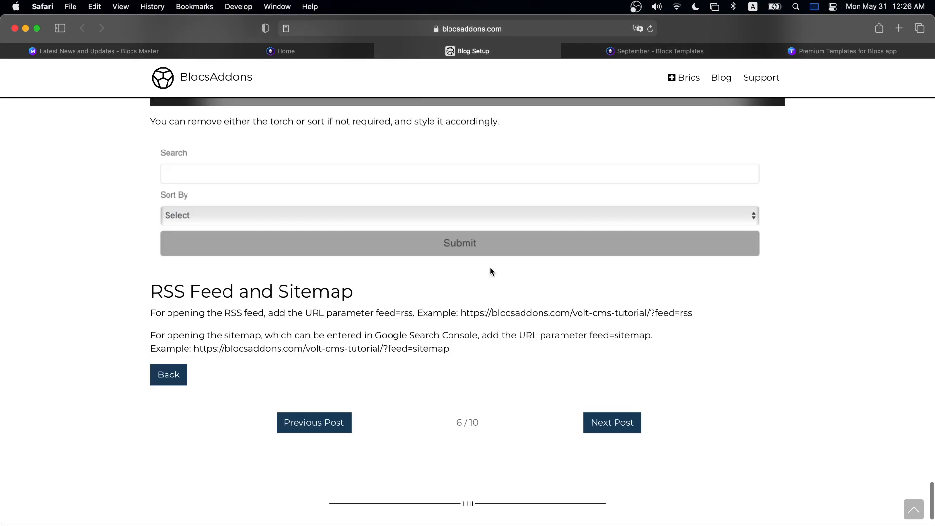
scroll(490, 272, "up", 15)
scroll(491, 271, "up", 15)
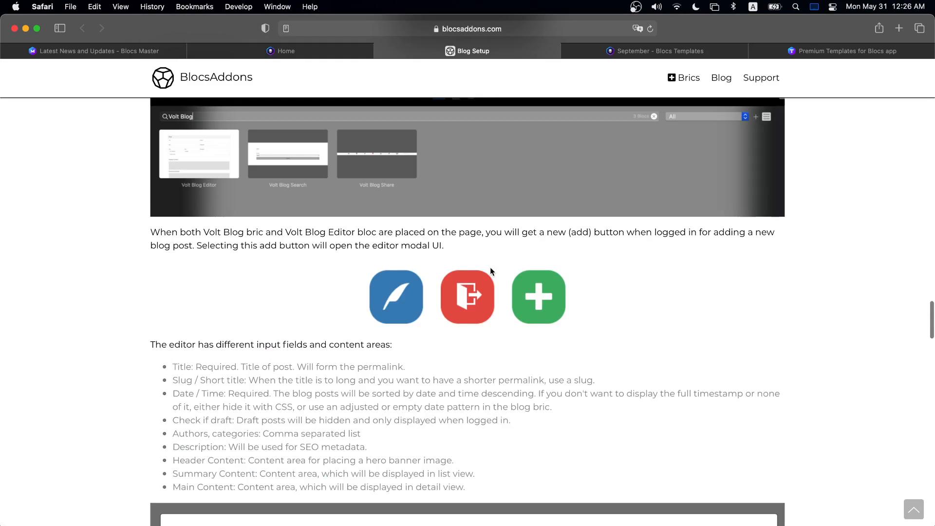
scroll(490, 267, "up", 10)
scroll(489, 268, "down", 12)
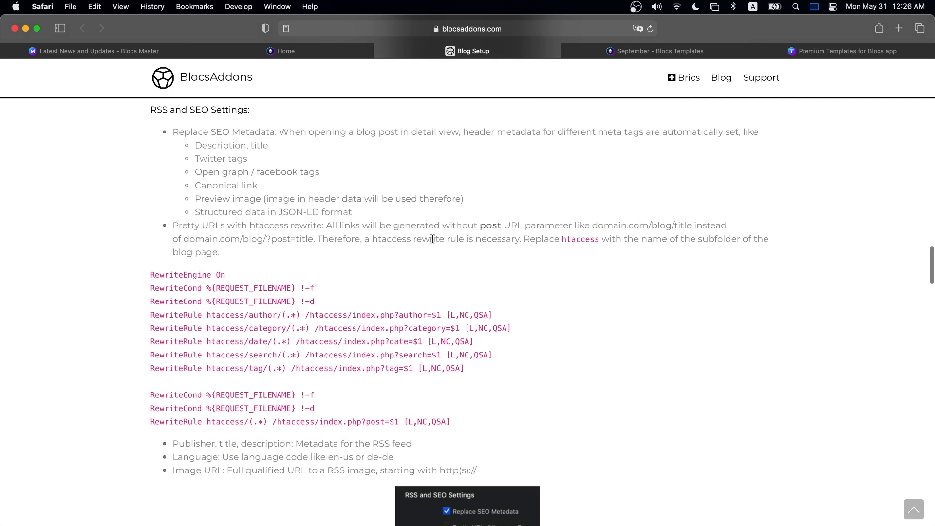
left_click_drag(183, 239, 318, 239)
left_click(265, 237)
left_click(652, 230)
left_click_drag(592, 225, 693, 226)
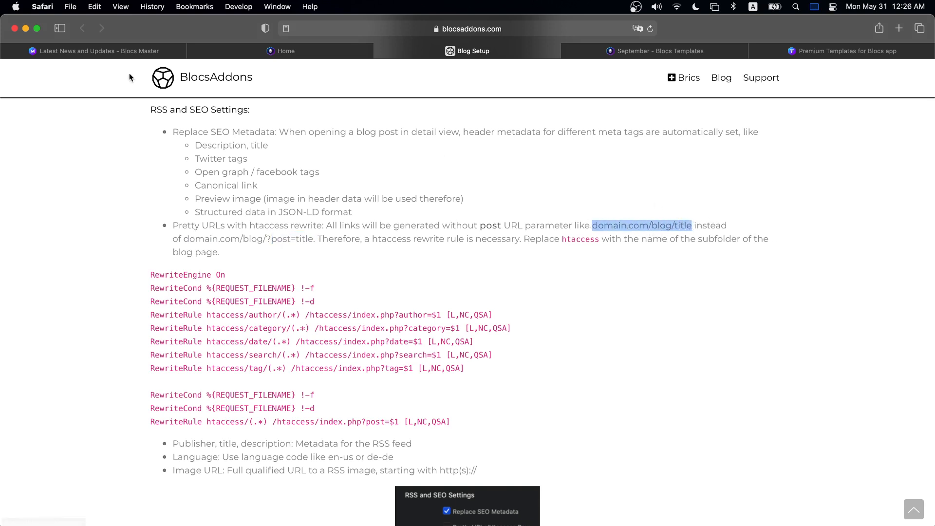
- Open the New Version of Blocs Master Website post and inspect its blog path and slug
left_click(93, 50)
left_click(391, 360)
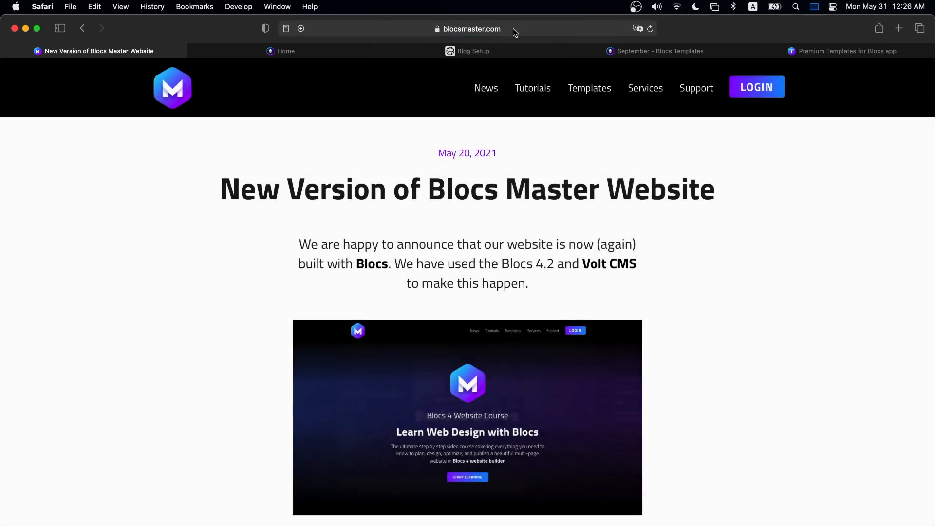
left_click(513, 30)
left_click_drag(372, 29, 411, 28)
left_click(520, 28)
left_click_drag(483, 28, 391, 28)
left_click(164, 271)
- Select the Blog Setup htaccess rewrite code, then bring up the September site on blocsbrics.com
left_click(508, 56)
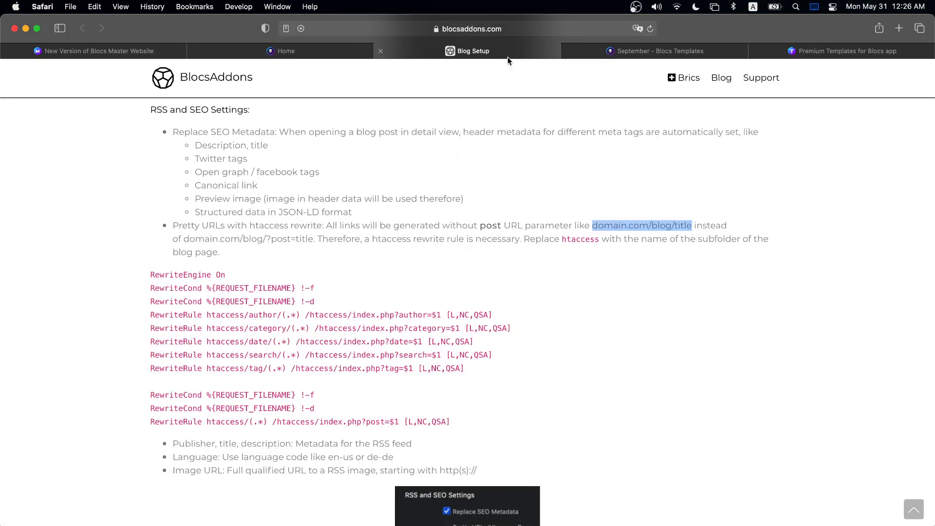
left_click_drag(142, 272, 551, 399)
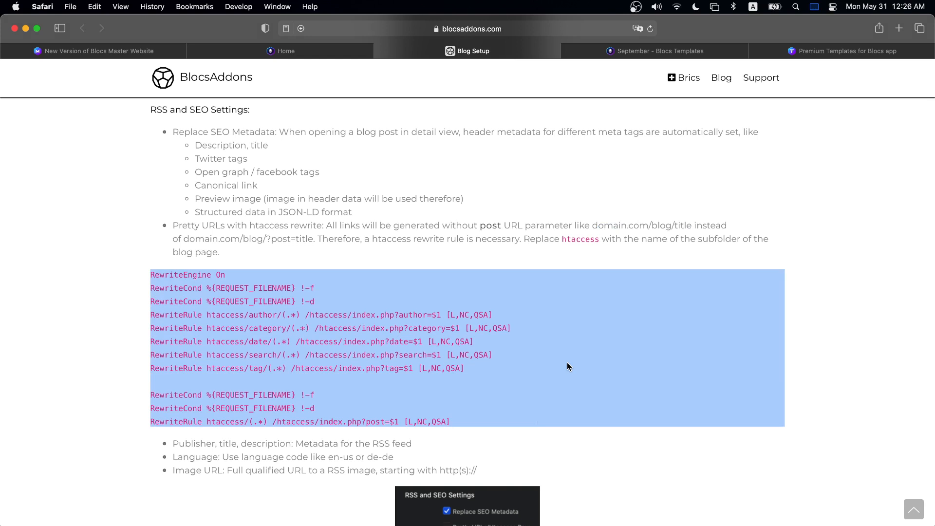
left_click(668, 221)
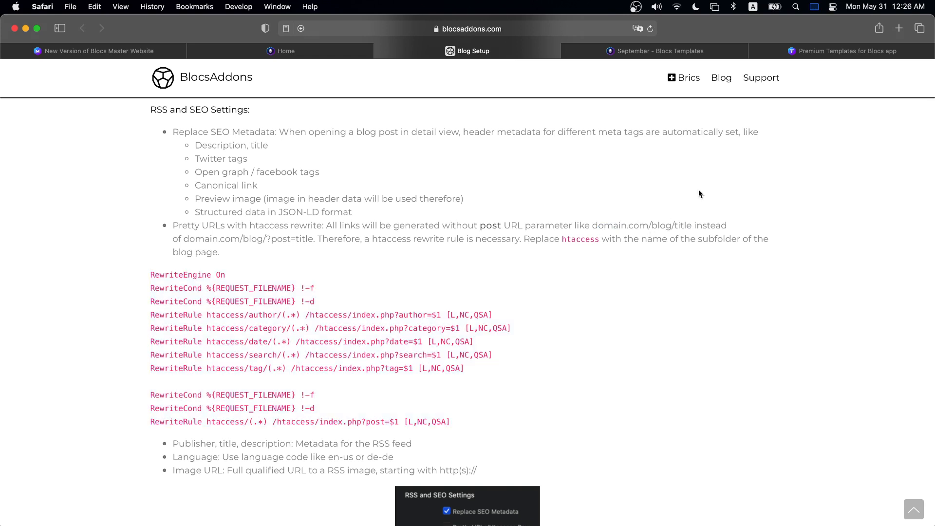
left_click(665, 50)
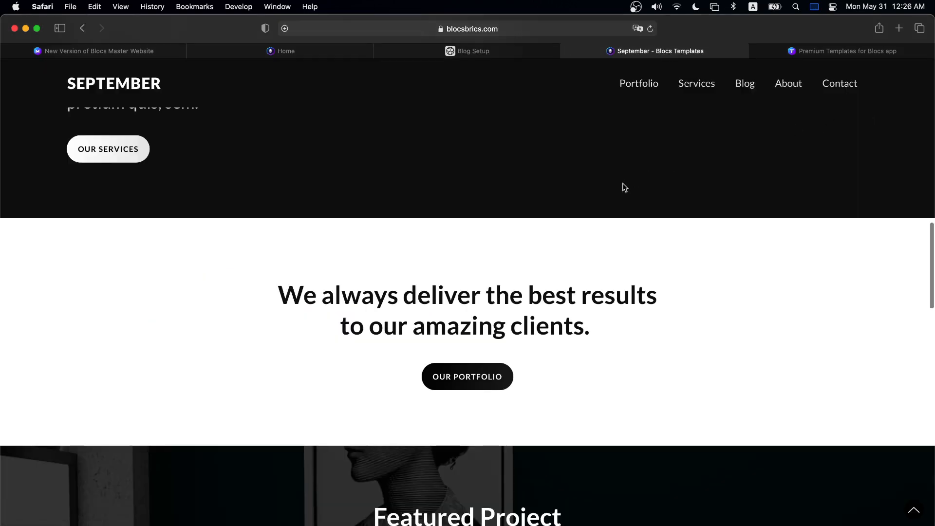
- Open the live Blog page and the 'New Post Title Goes Here' post, then return to Blocs
scroll(622, 186, "up", 10)
left_click(748, 86)
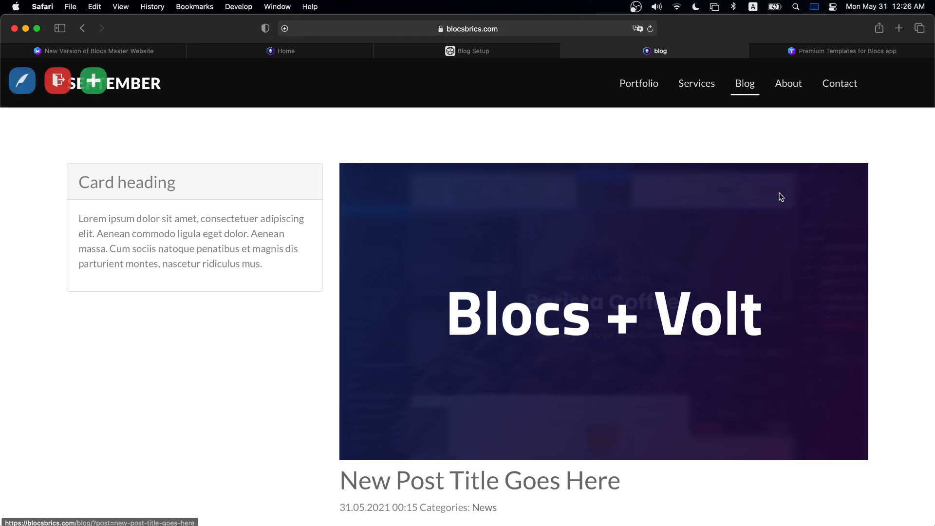
scroll(781, 196, "down", 5)
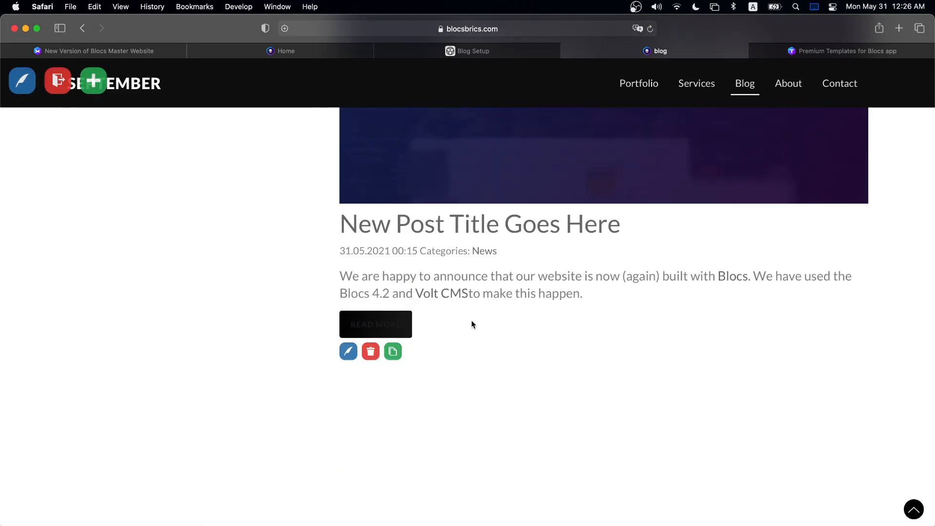
left_click(376, 324)
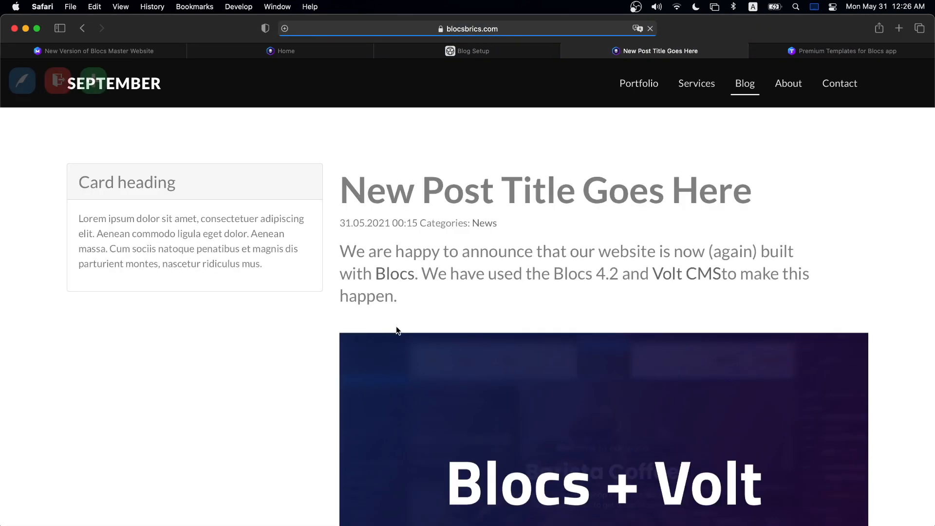
scroll(438, 322, "down", 10)
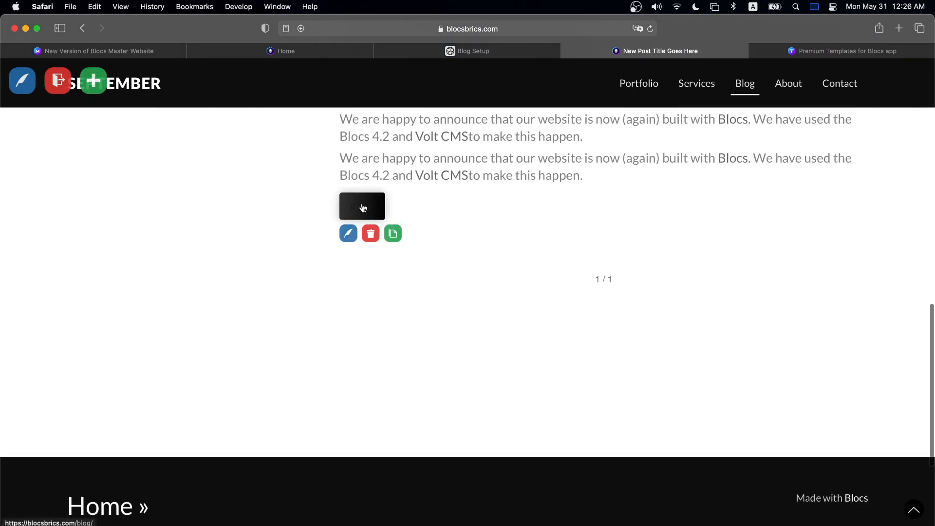
left_click(530, 525)
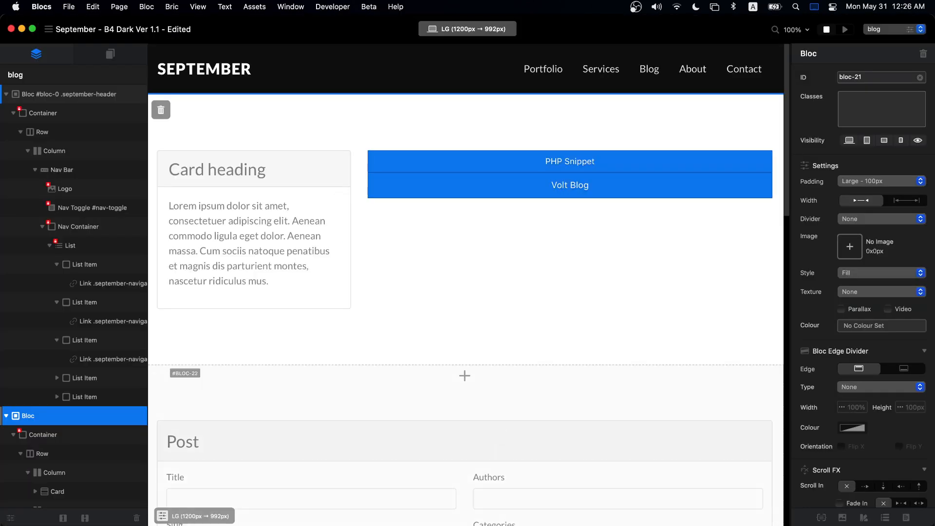
- Set the volt-blog-btn typography colour to white FFFFFF at 100% opacity
left_click(823, 519)
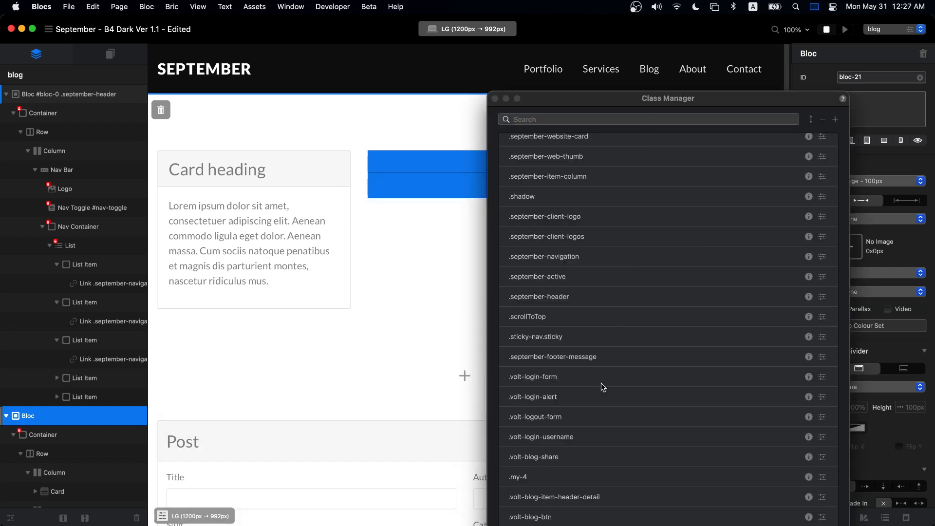
double_click(580, 517)
left_click(592, 241)
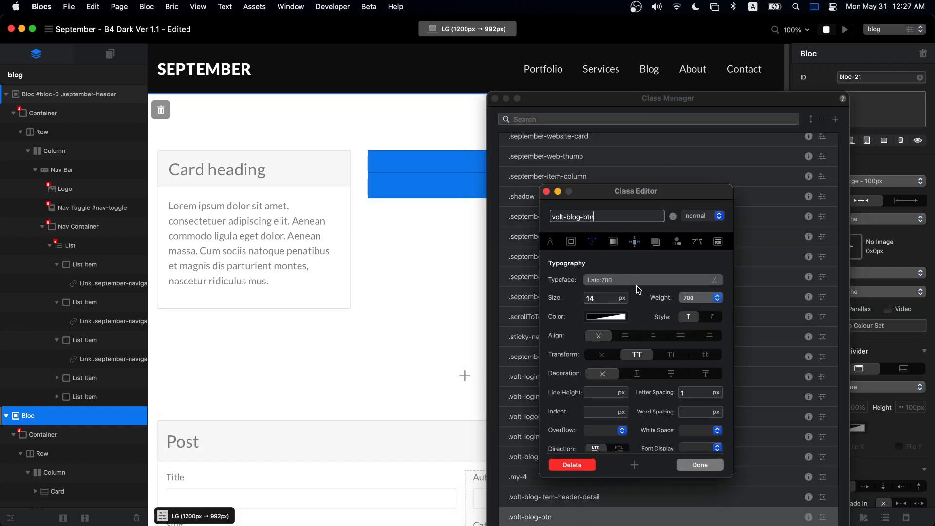
left_click(607, 316)
left_click_drag(670, 380, 759, 382)
double_click(771, 352)
type("ffff")
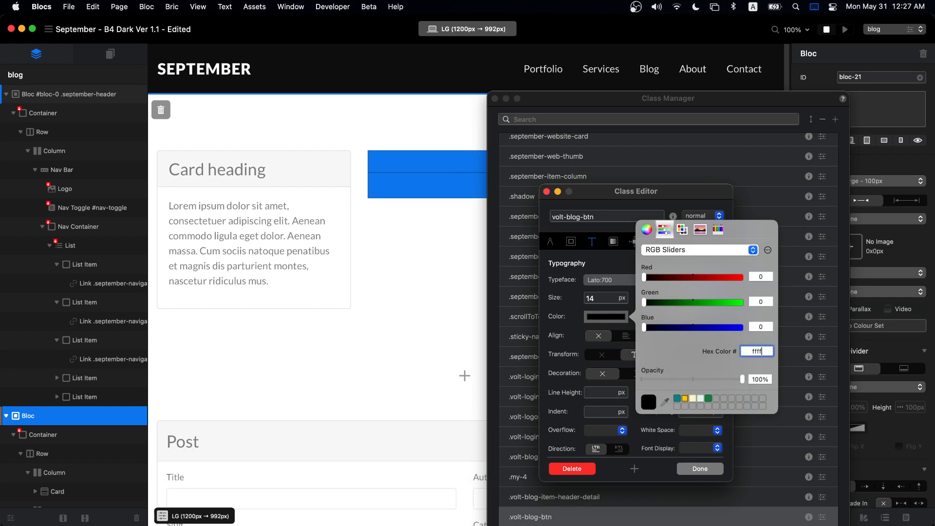
type("ff")
key("Return")
left_click(699, 469)
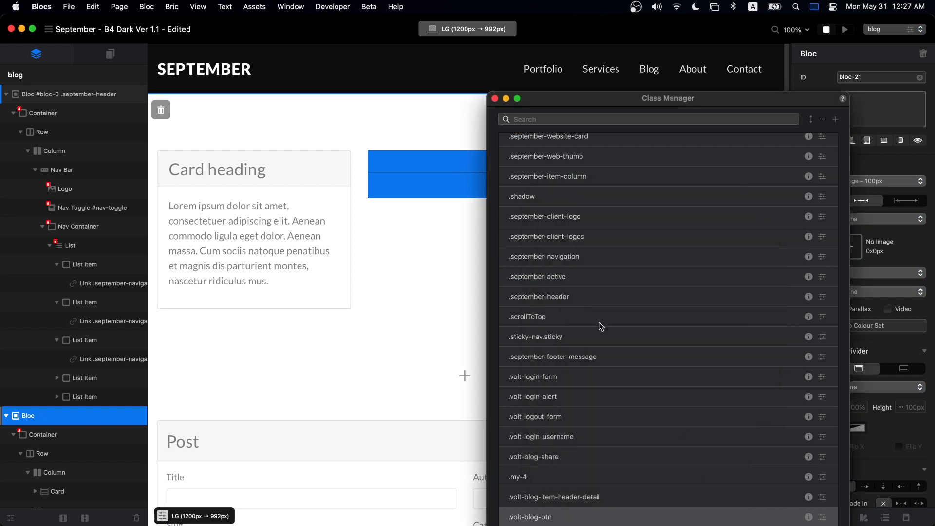
left_click(494, 98)
- Re-export the site to the existing September folder, replacing all files
key("super+e")
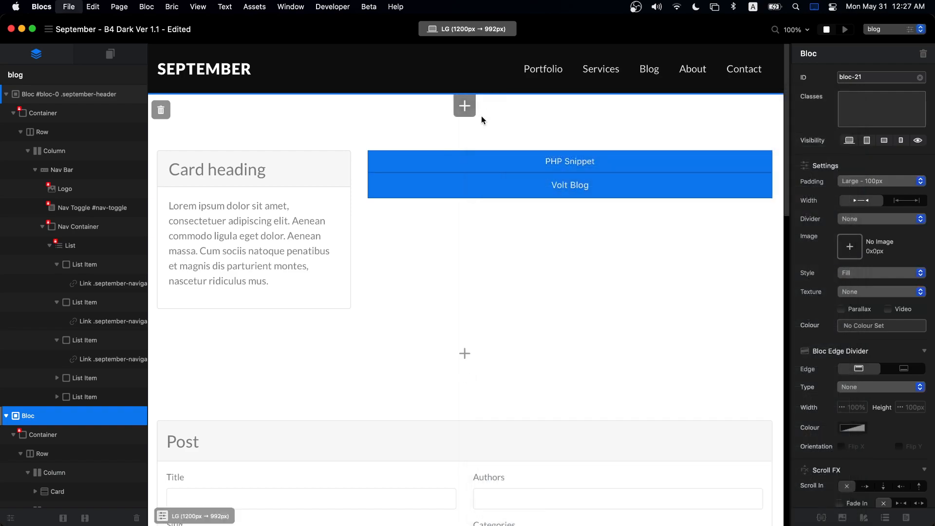
left_click(556, 352)
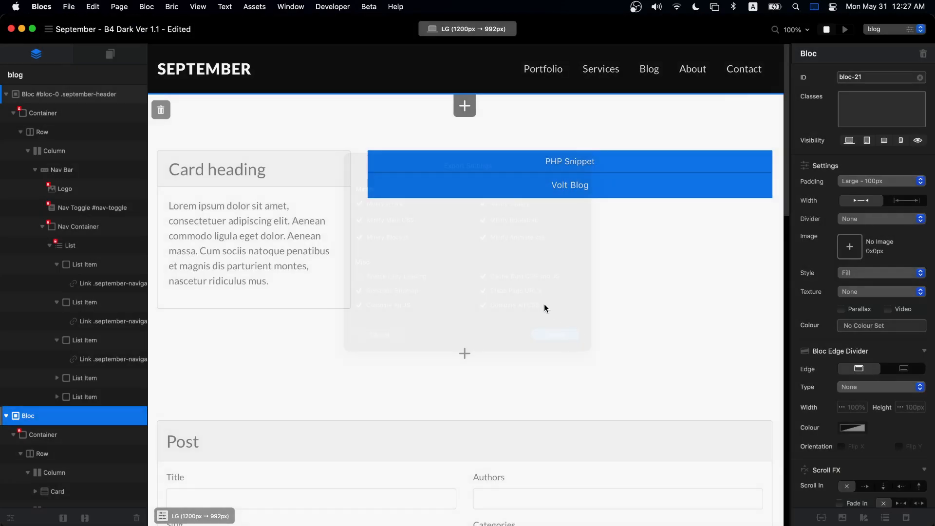
left_click(643, 320)
left_click(509, 269)
left_click(478, 241)
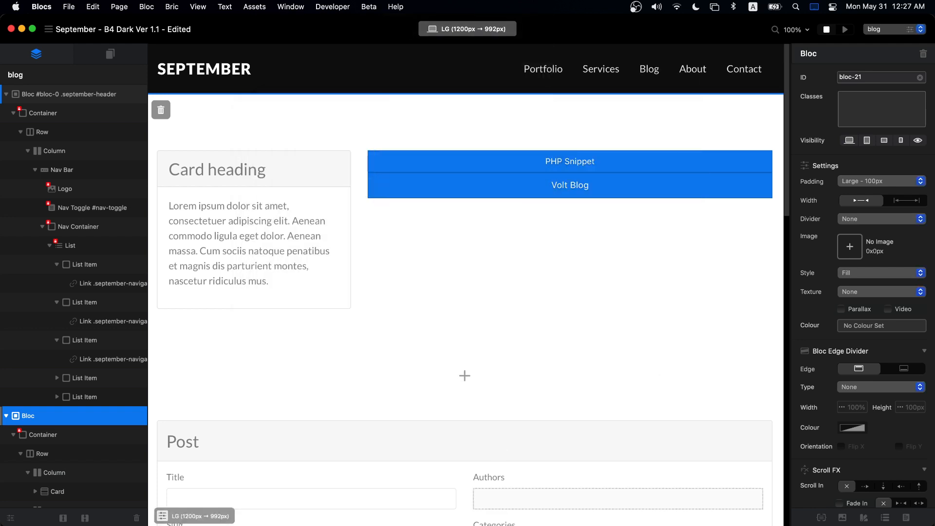
- Upload all 15 exported items to the server's web folder in Transmit, then return to Safari
key("super+Tab")
double_click(275, 171)
key("super+a")
left_click_drag(282, 249, 518, 411)
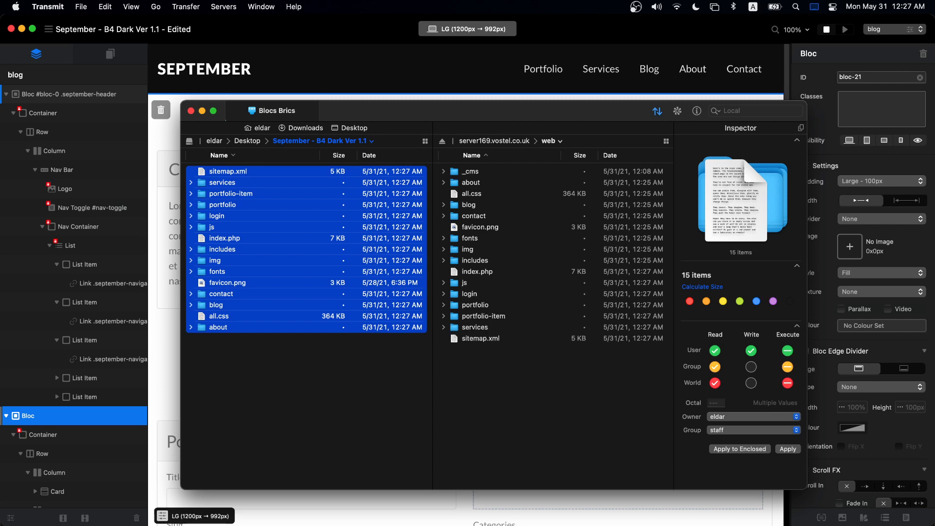
key("super+Tab")
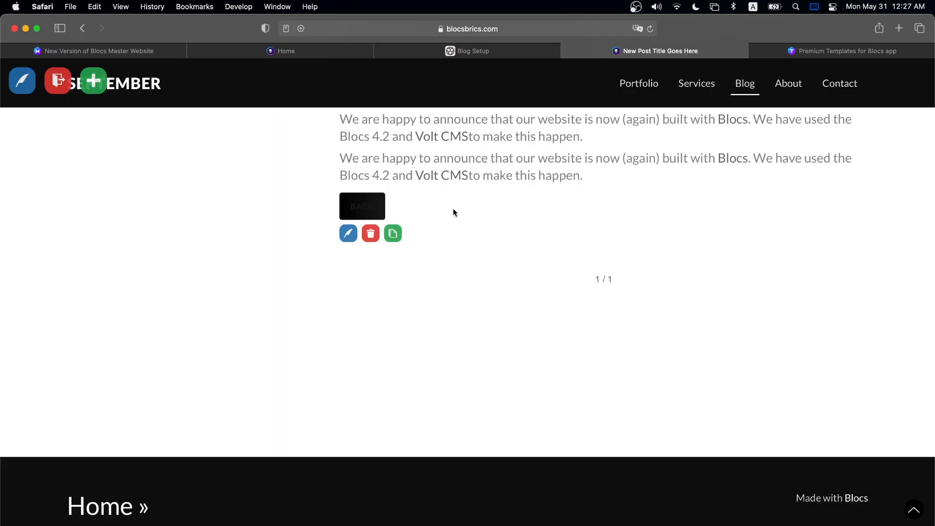
left_click(122, 49)
- Sign in to the blocsmaster.com admin at /login using the saved login
left_click(187, 90)
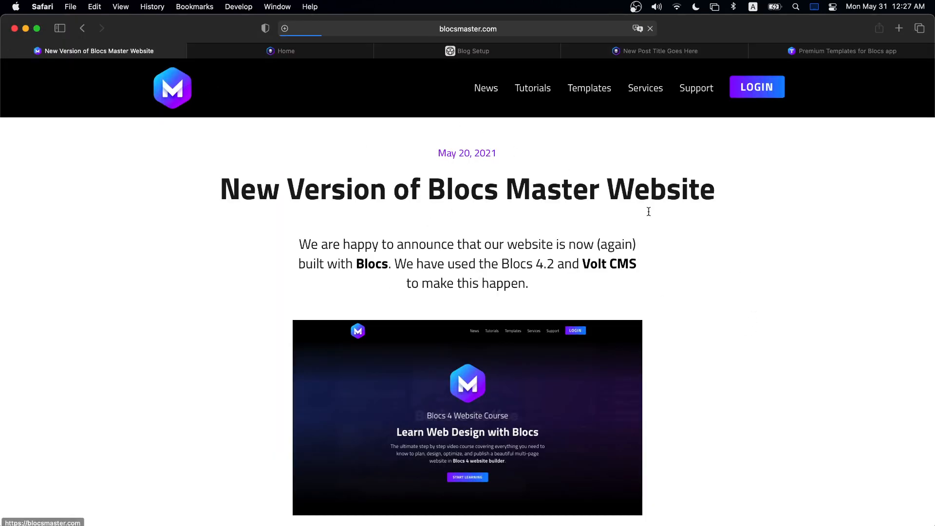
left_click(548, 28)
left_click(558, 28)
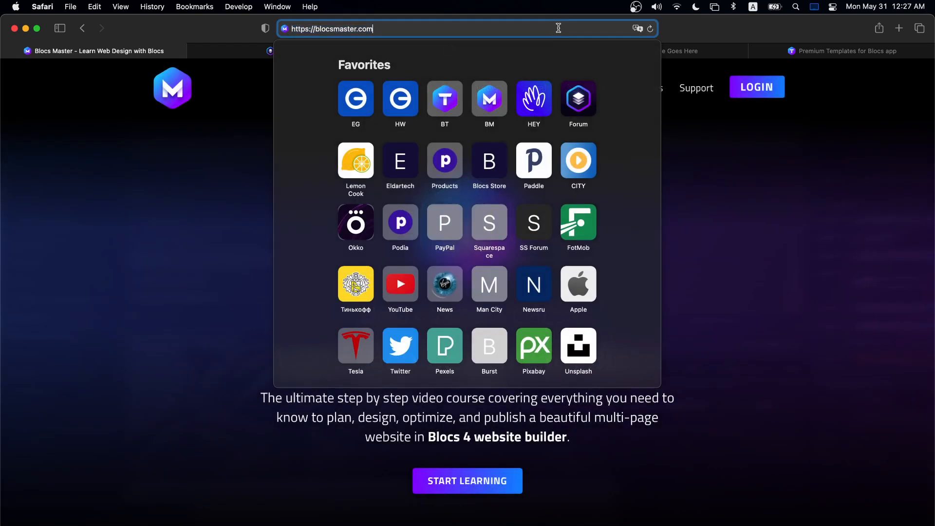
type("/login")
key("Return")
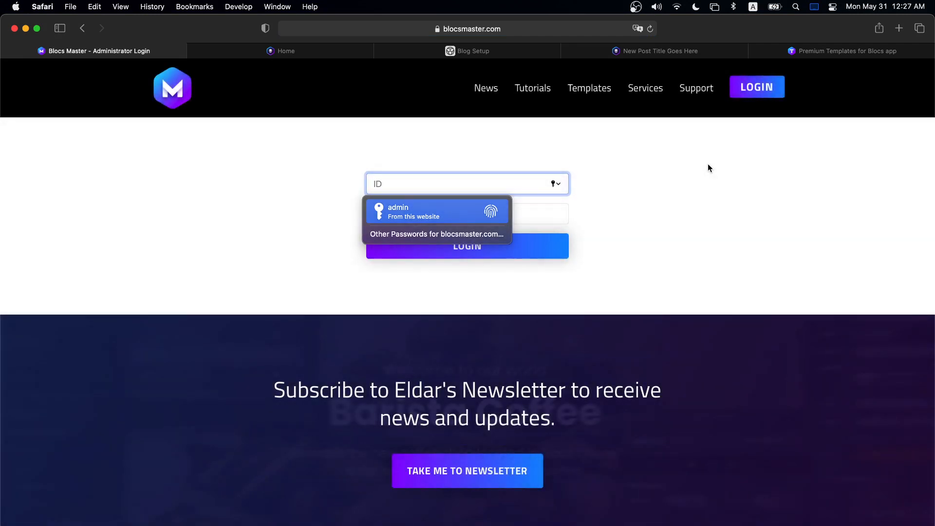
key("Return")
key("Return")
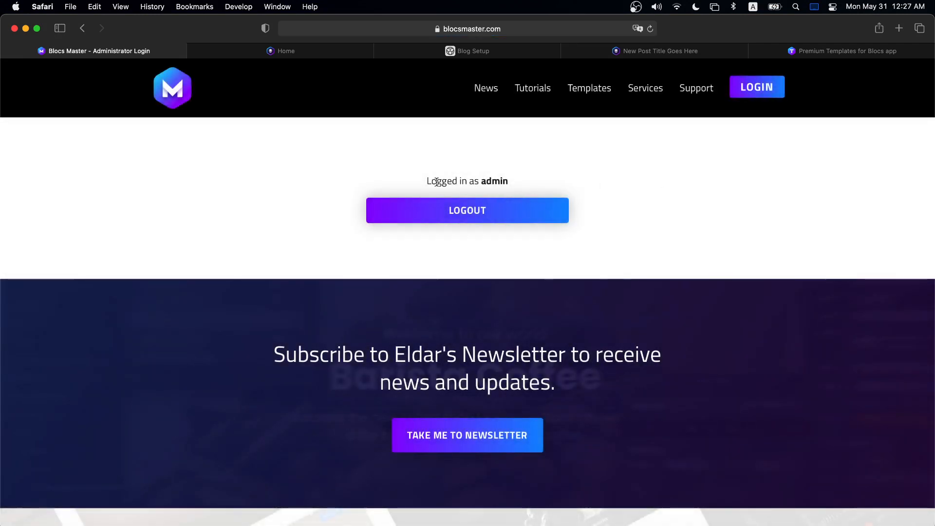
- Open the Blocs 4.2 Bootstrap 5 Performance post from the News page for editing
left_click_drag(365, 178, 558, 174)
left_click(592, 174)
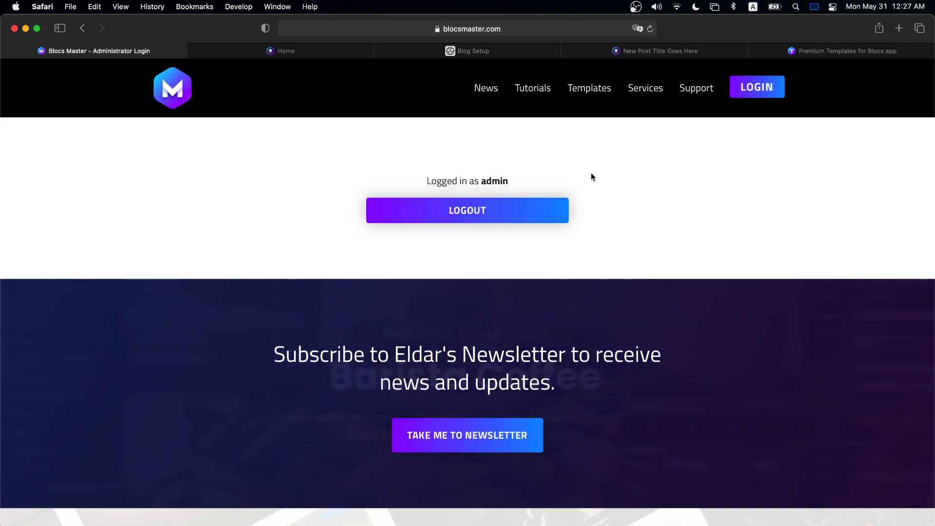
left_click(492, 93)
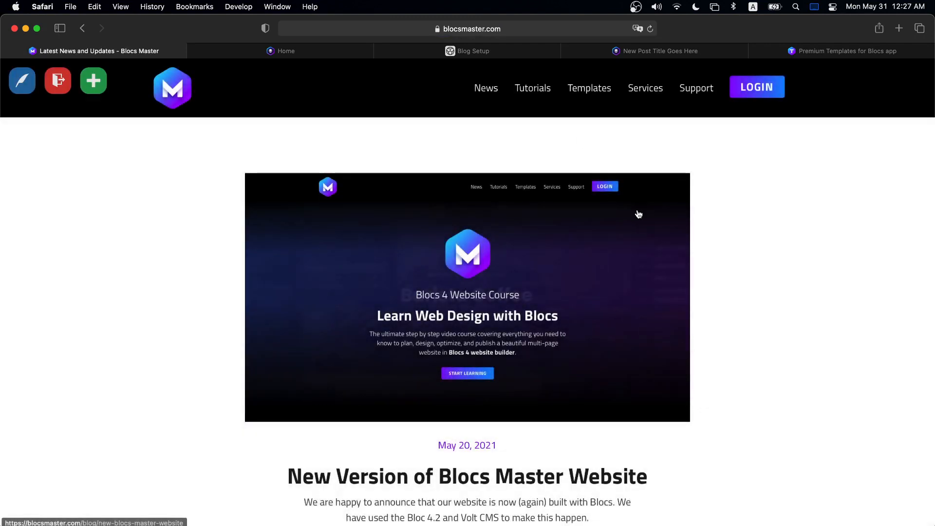
scroll(636, 209, "down", 10)
scroll(636, 209, "up", 3)
scroll(599, 235, "down", 5)
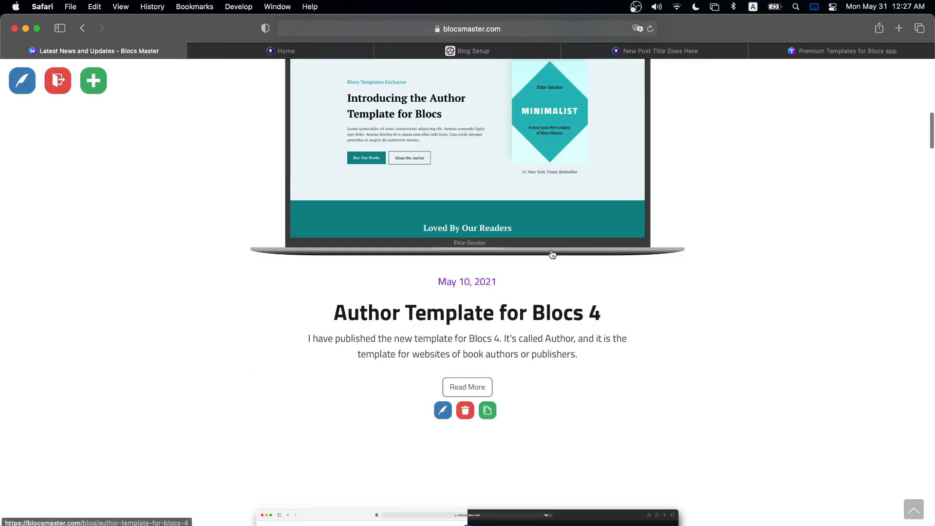
scroll(494, 413, "down", 7)
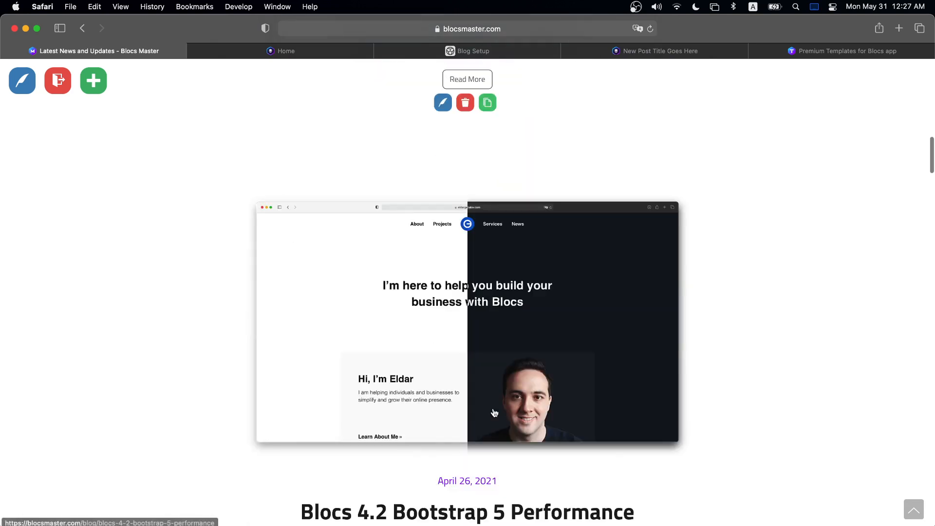
left_click(443, 480)
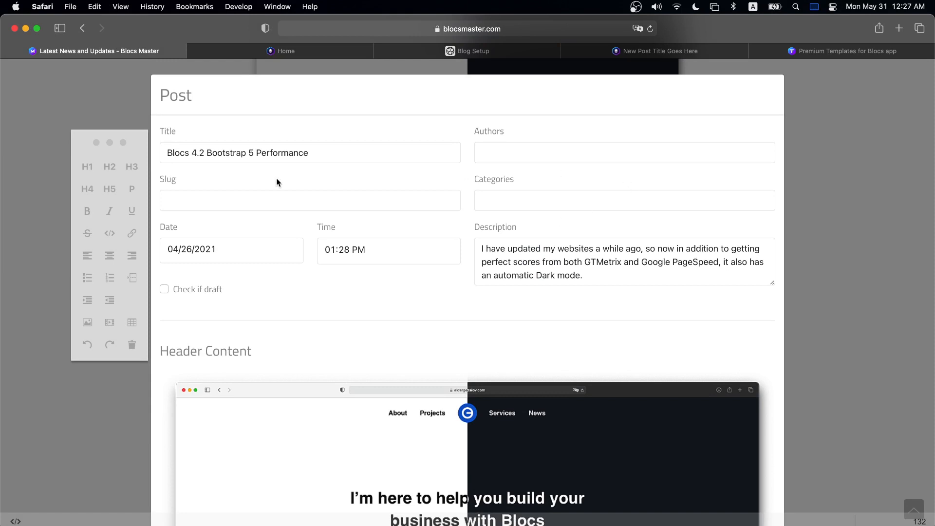
- Make the first Main Content paragraph a centre-aligned H4 heading
left_click_drag(319, 151, 169, 152)
left_click(560, 272)
scroll(545, 265, "down", 5)
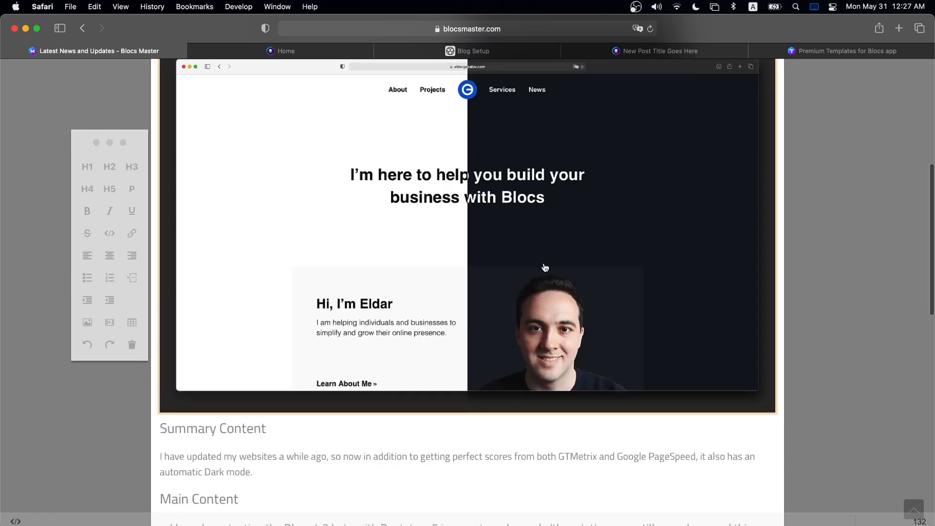
scroll(436, 251, "down", 8)
scroll(319, 298, "up", 3)
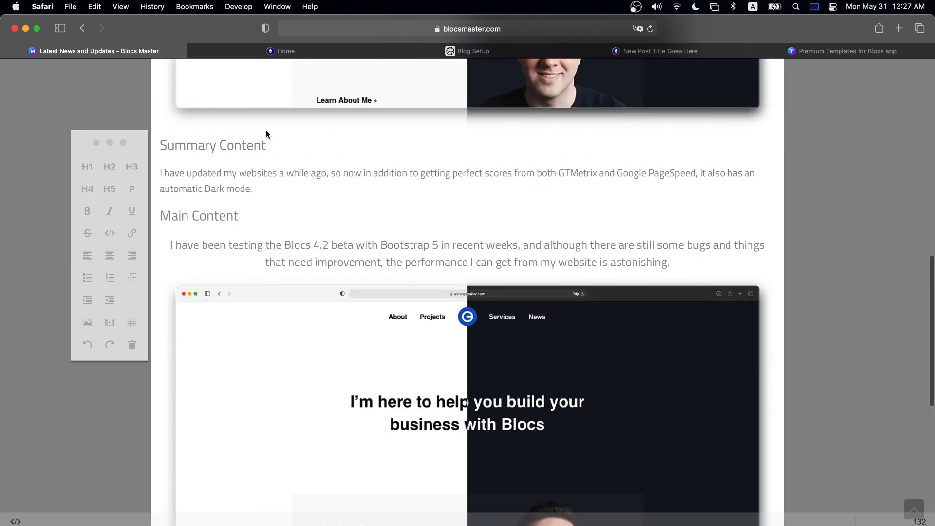
scroll(300, 251, "down", 4)
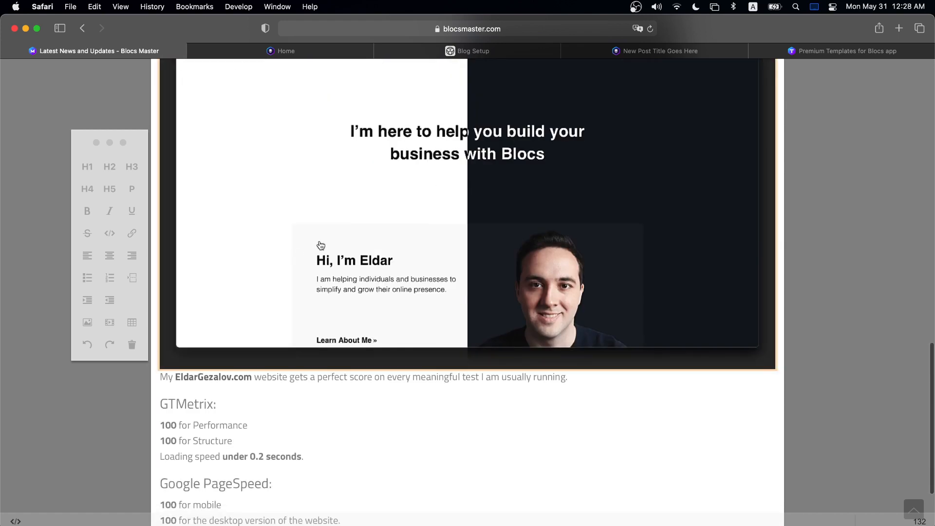
scroll(536, 236, "up", 7)
left_click(517, 412)
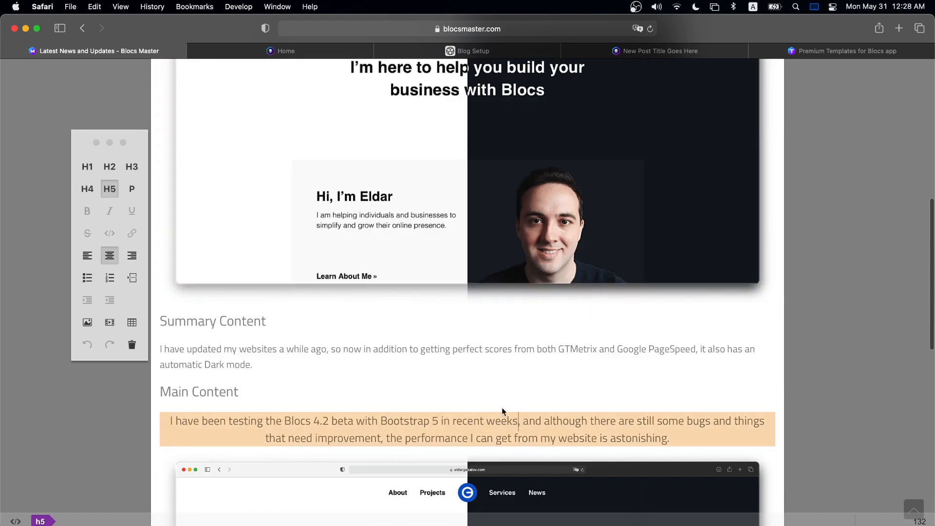
left_click(131, 166)
left_click(87, 185)
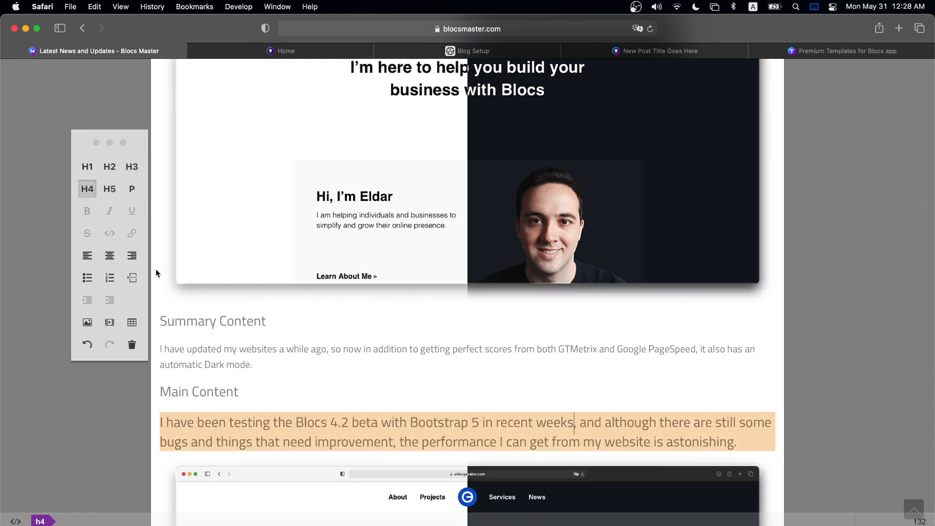
left_click(109, 255)
- Cancel the close prompt, then save the post and close the editor
scroll(442, 366, "down", 10)
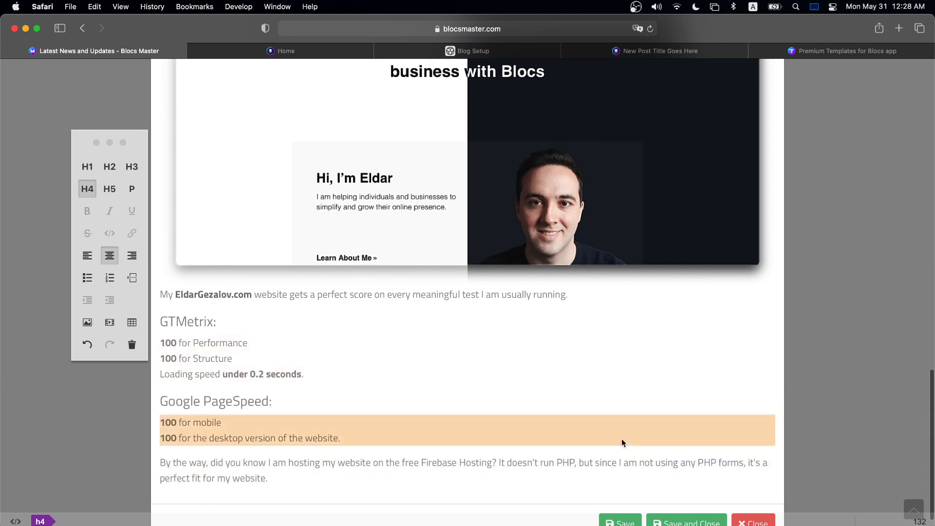
scroll(614, 511, "down", 2)
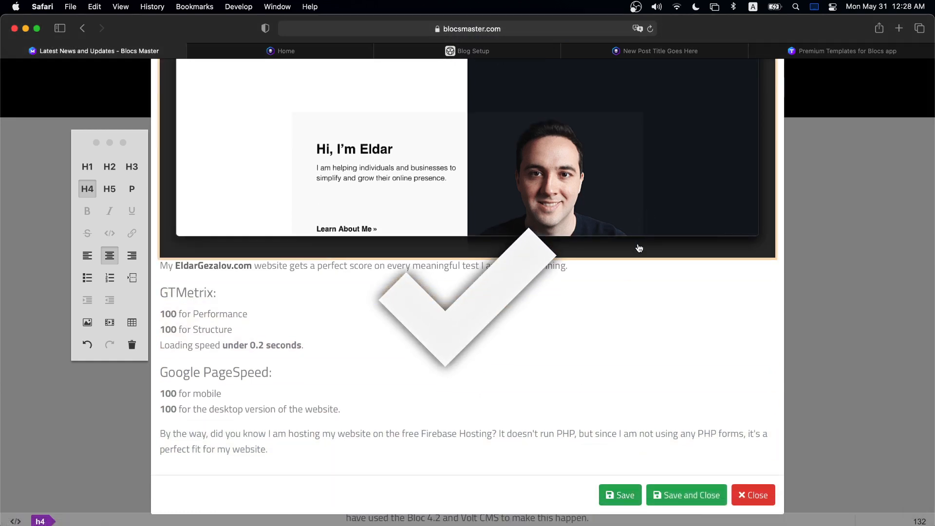
left_click(768, 492)
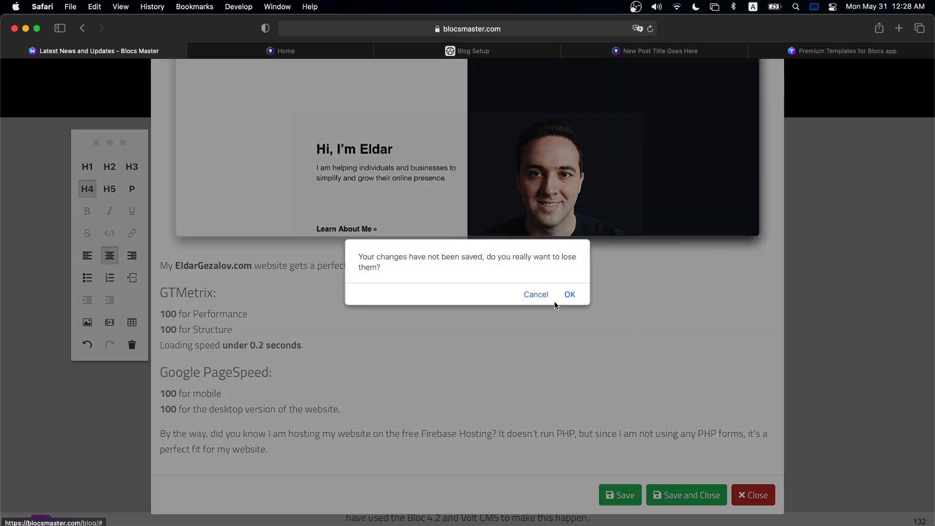
left_click(535, 295)
left_click(689, 487)
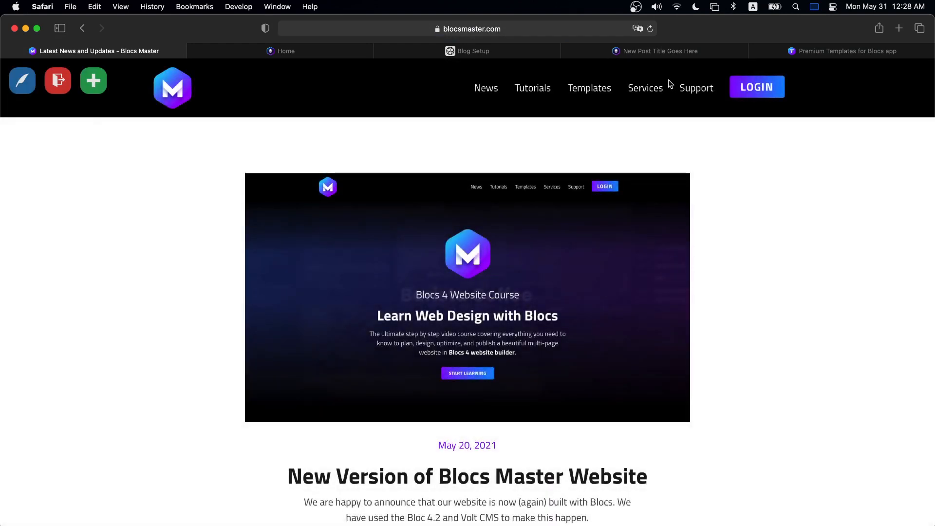
- Return to the blocsbrics.com tab and go back from the post to the top of the blog list
key("super+Tab")
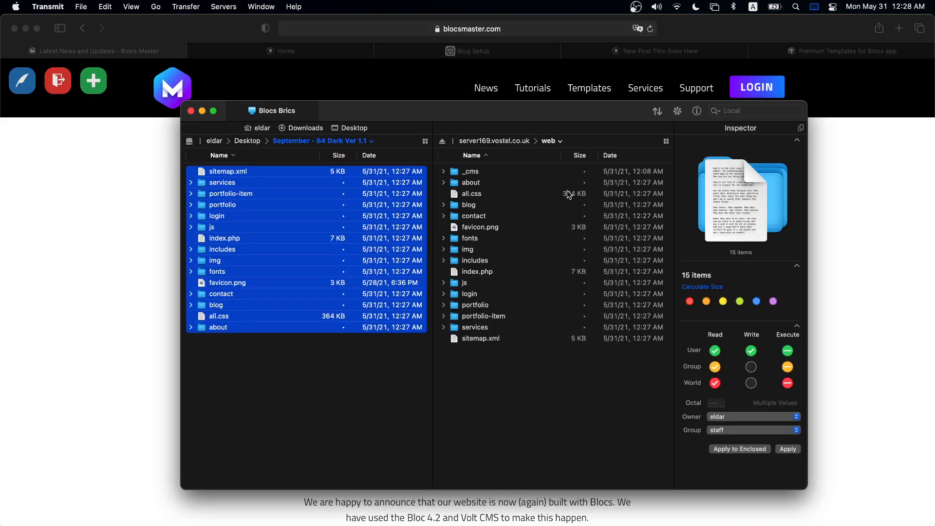
left_click(654, 45)
scroll(441, 245, "up", 1)
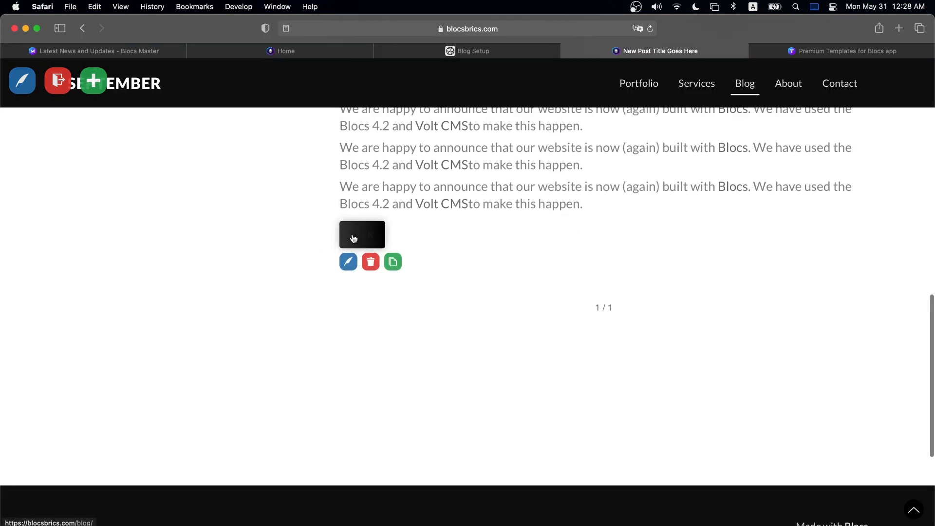
left_click(376, 239)
left_click(362, 236)
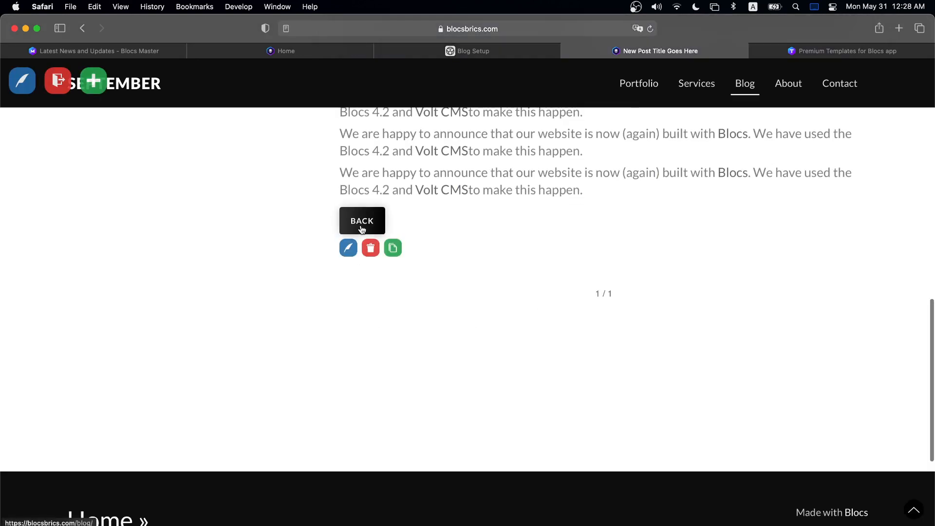
left_click(362, 229)
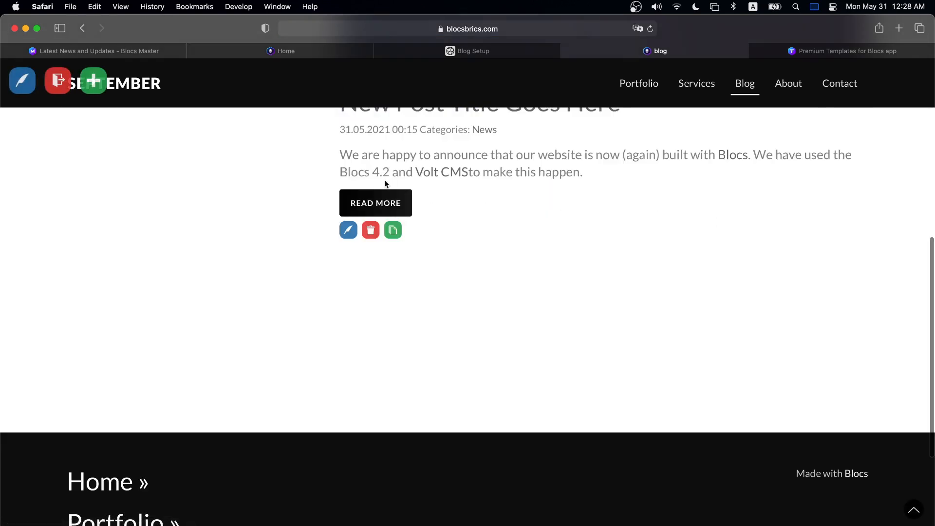
scroll(511, 190, "up", 5)
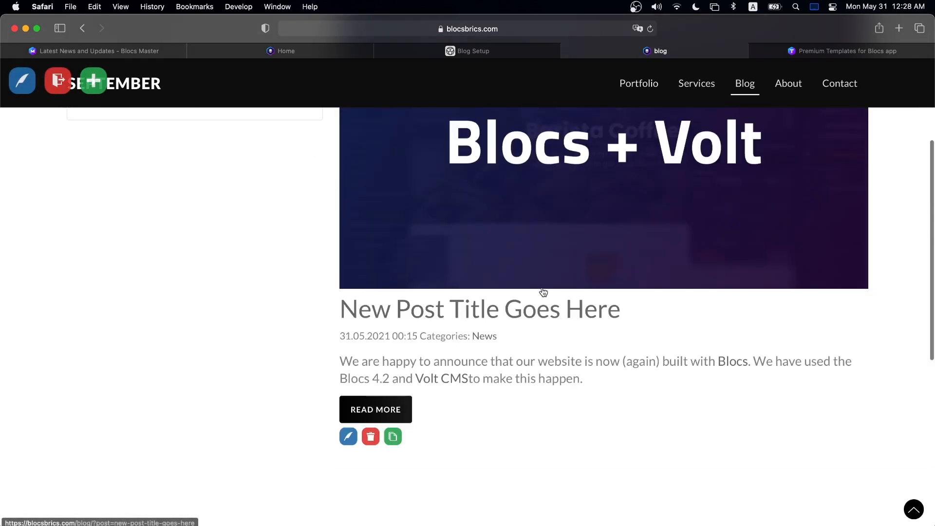
left_click_drag(604, 384, 331, 346)
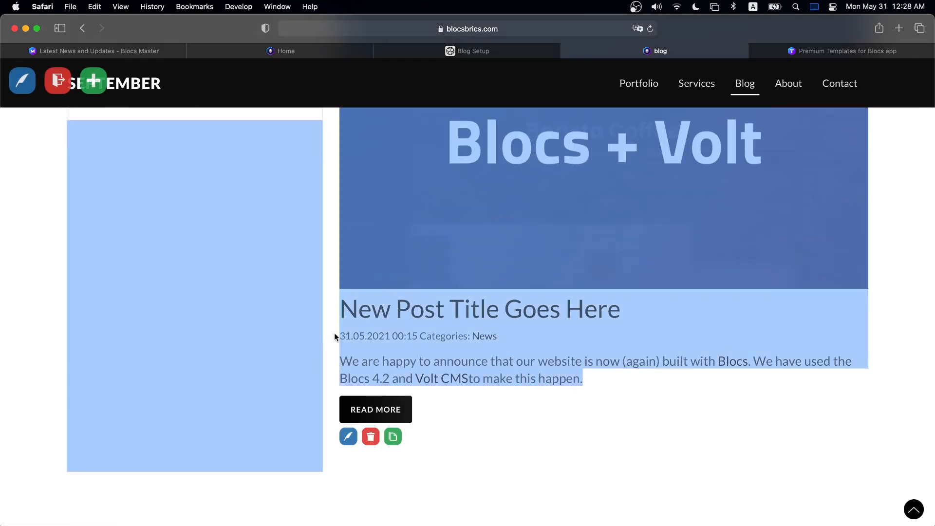
left_click(314, 299)
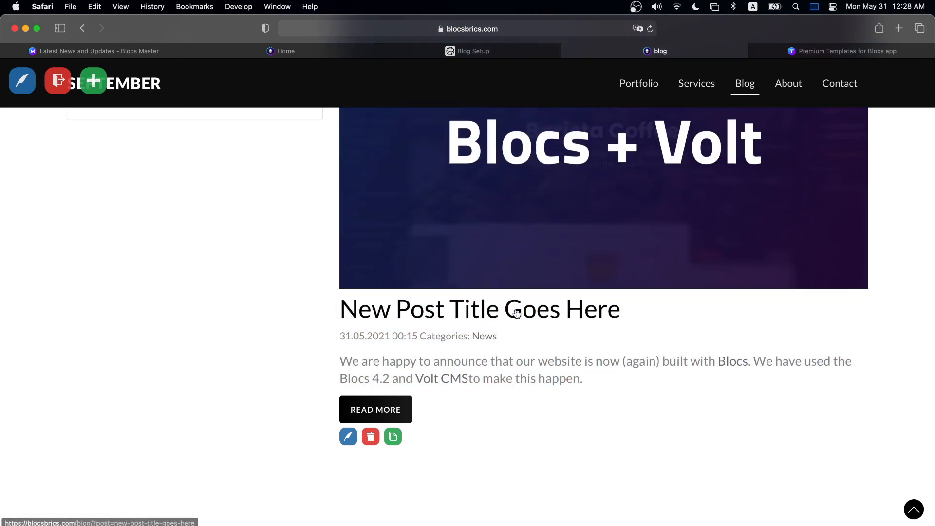
scroll(516, 312, "up", 4)
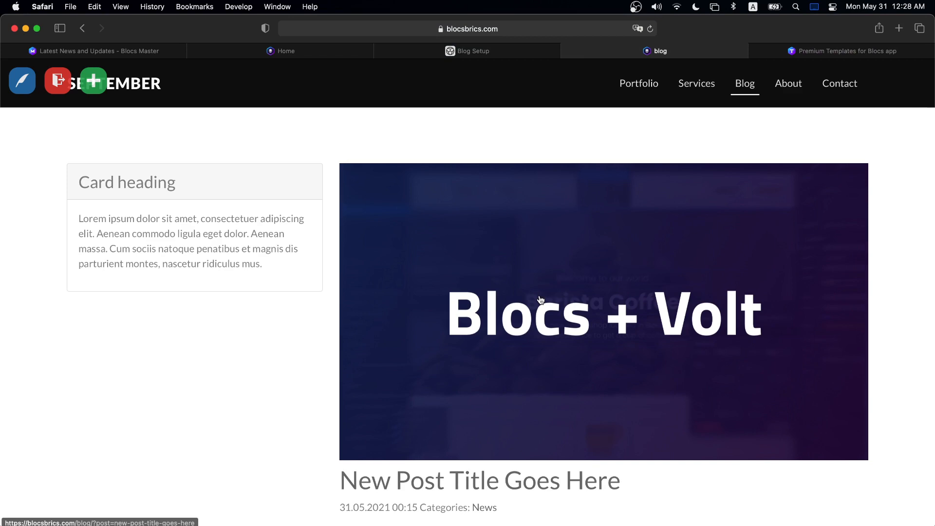
left_click(458, 51)
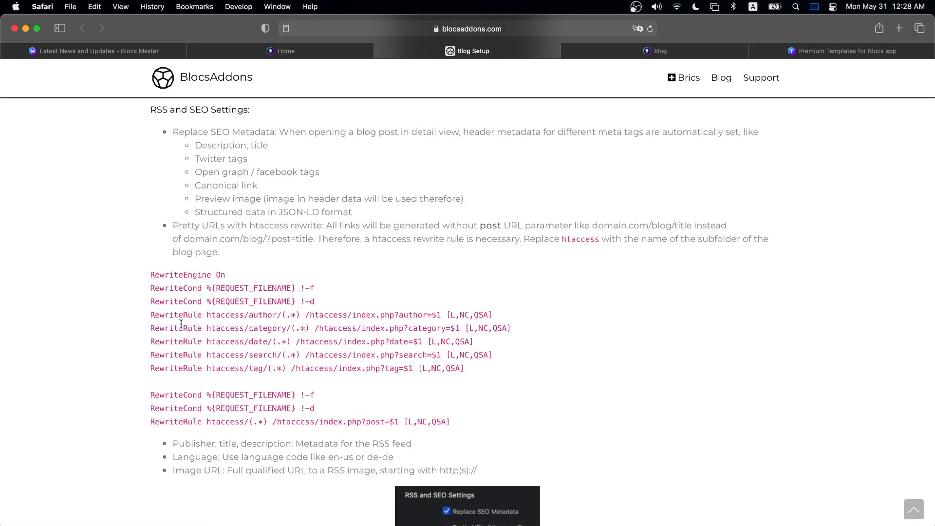
scroll(196, 280, "down", 15)
left_click_drag(200, 203, 296, 404)
left_click(624, 139)
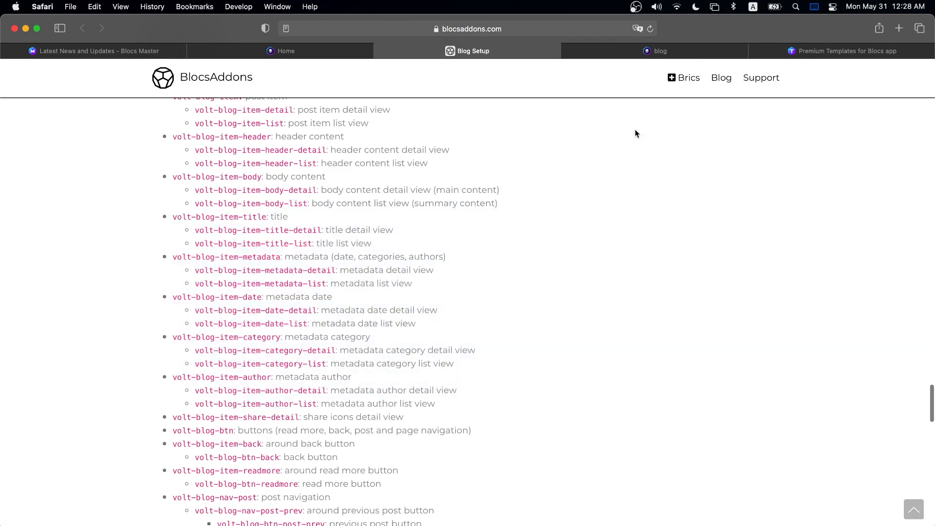
left_click(660, 54)
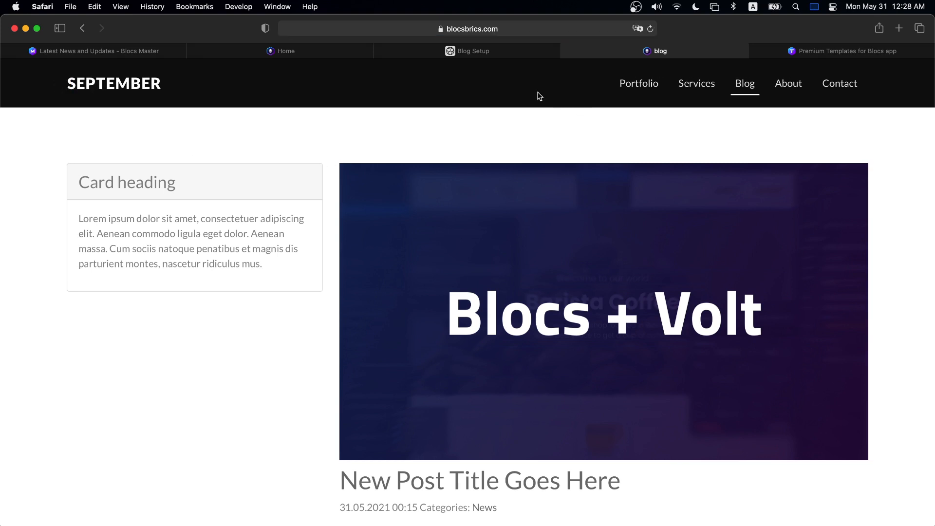
- Go from the September home page to the blog page and browse the post list
left_click(125, 81)
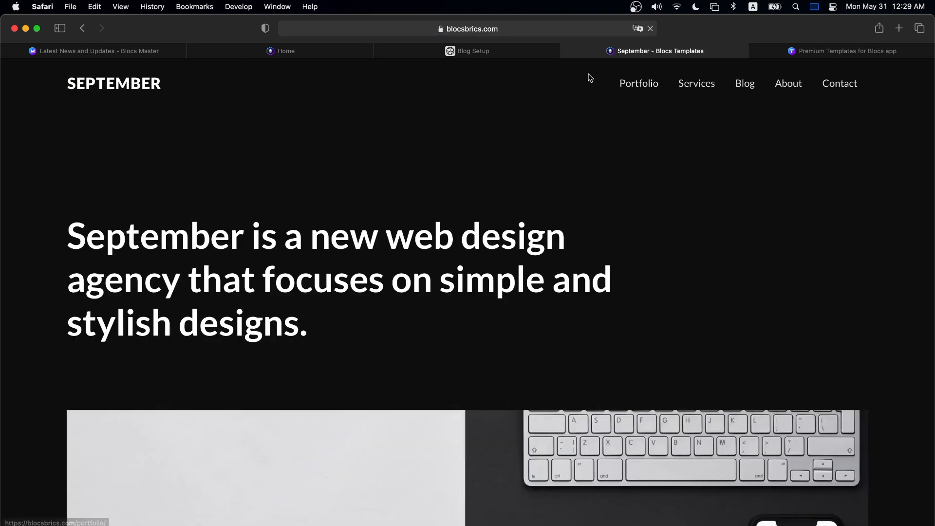
left_click(743, 91)
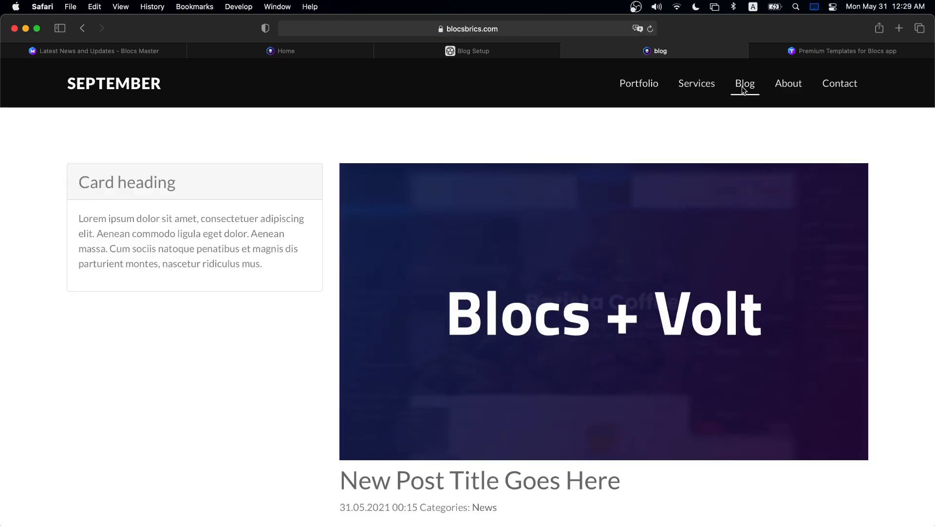
scroll(738, 175, "down", 5)
scroll(739, 175, "up", 5)
scroll(738, 176, "down", 8)
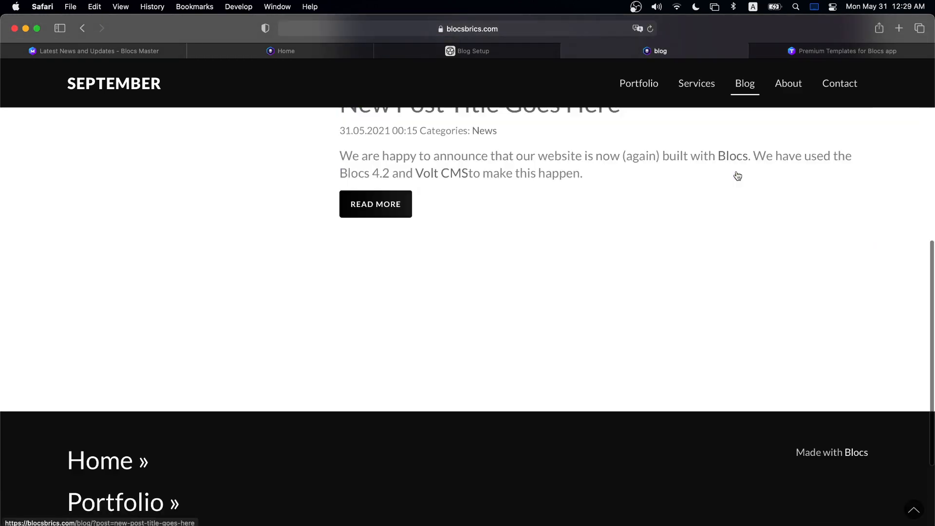
scroll(491, 205, "up", 5)
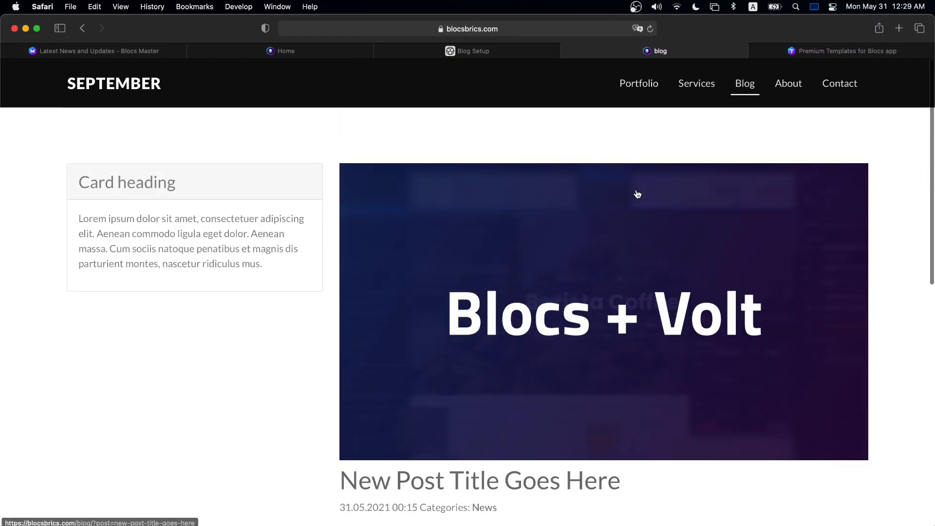
scroll(632, 199, "down", 7)
- Open the full 'New Post Title Goes Here' post and scroll through it
left_click(388, 138)
scroll(551, 271, "down", 15)
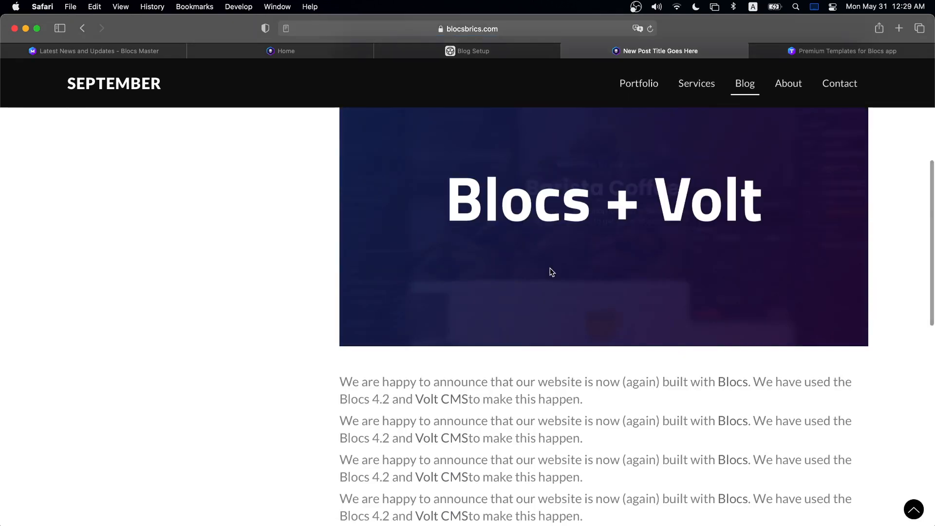
scroll(538, 253, "up", 8)
scroll(486, 243, "up", 5)
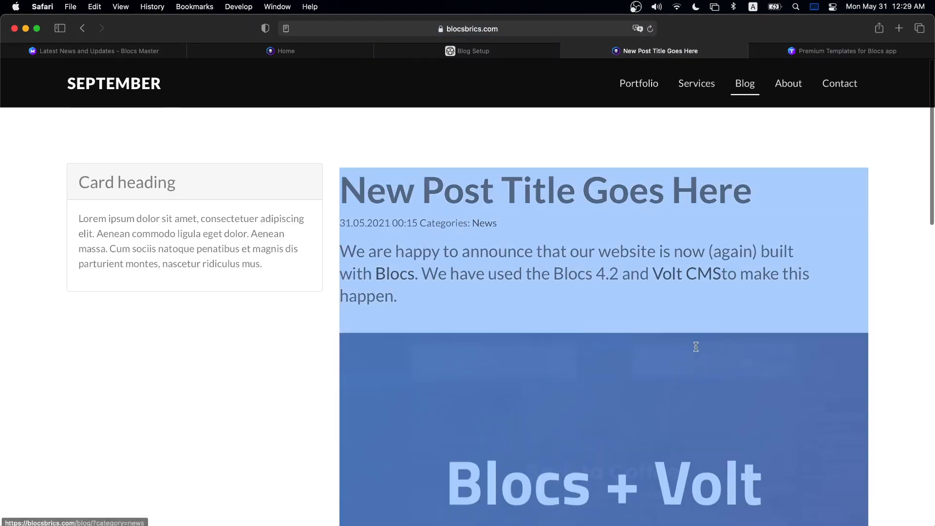
scroll(862, 263, "down", 8)
scroll(862, 267, "down", 3)
scroll(857, 267, "up", 9)
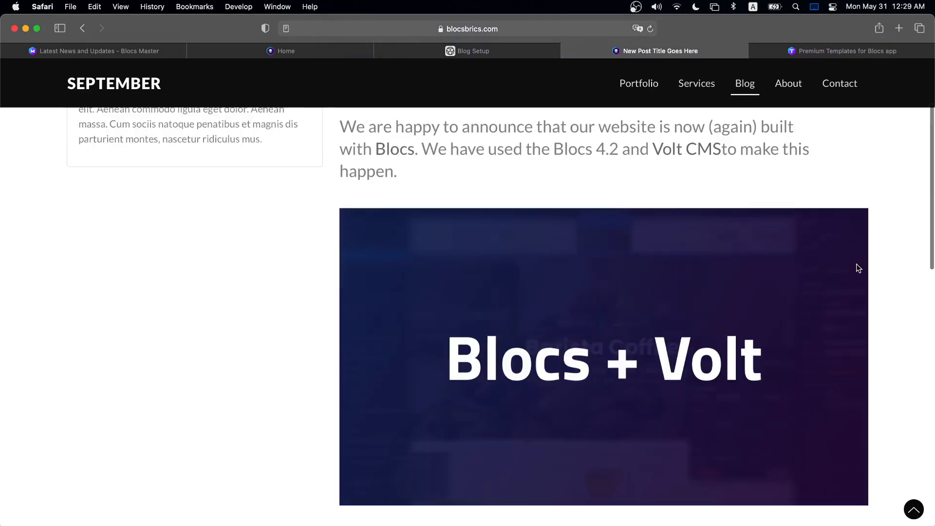
- Switch to the Blocs Master latest news page
left_click(150, 50)
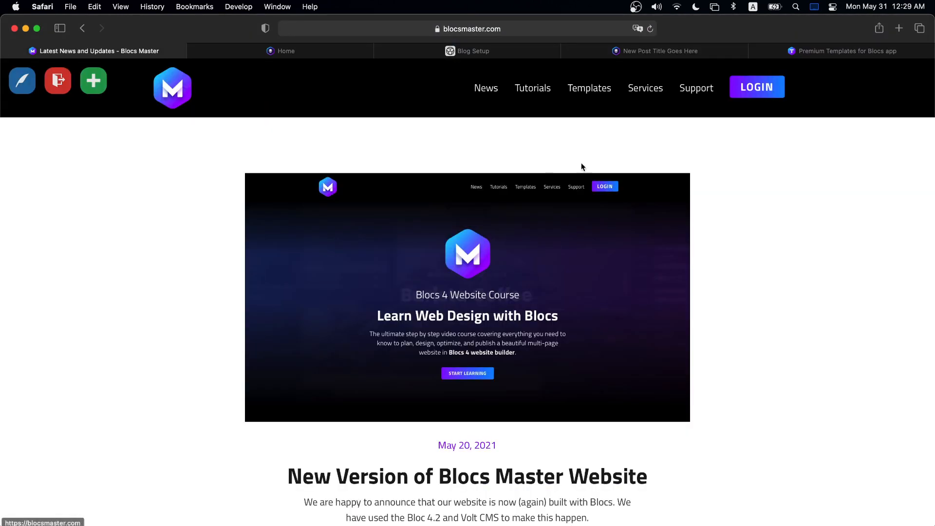
scroll(584, 170, "down", 4)
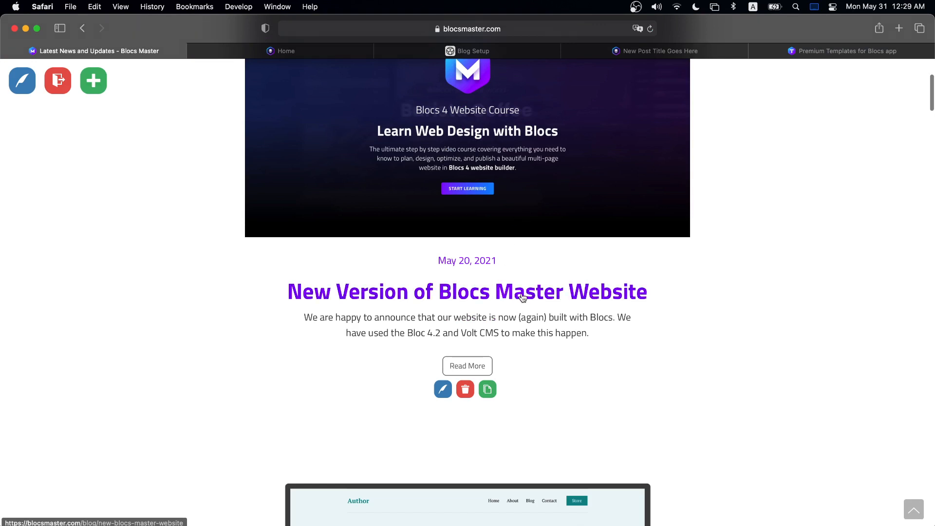
scroll(516, 301, "up", 4)
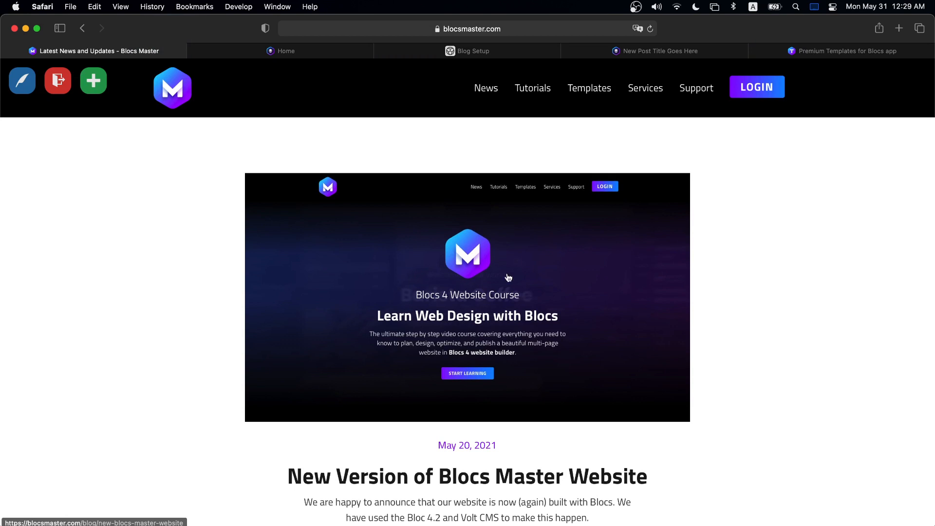
- Create a new post titled 'Blogging in Blocs with Volt CMS' and fill its Authors, Categories and Description fields
left_click(97, 79)
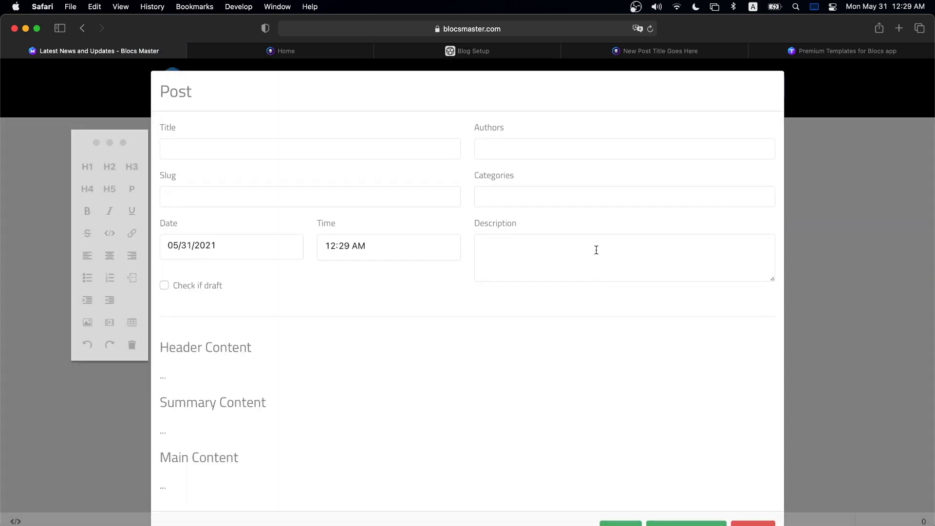
left_click(275, 150)
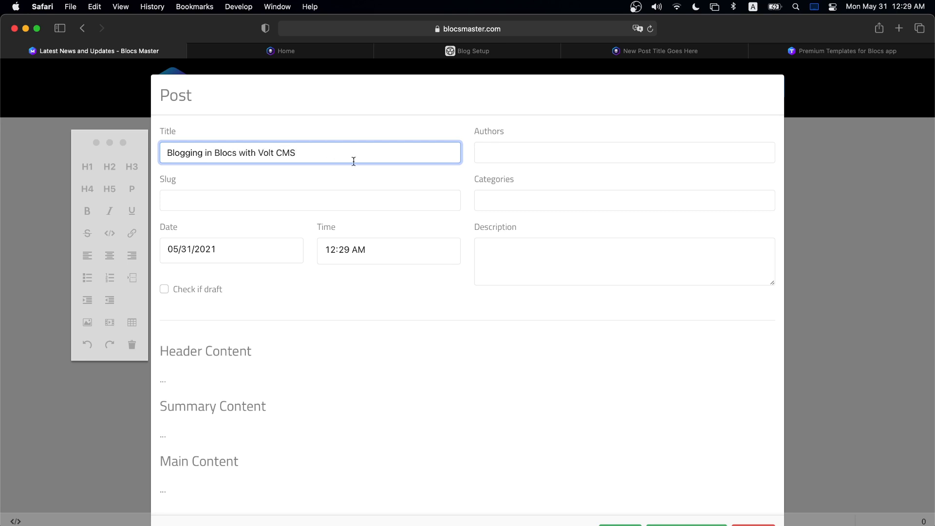
left_click(532, 156)
left_click(515, 194)
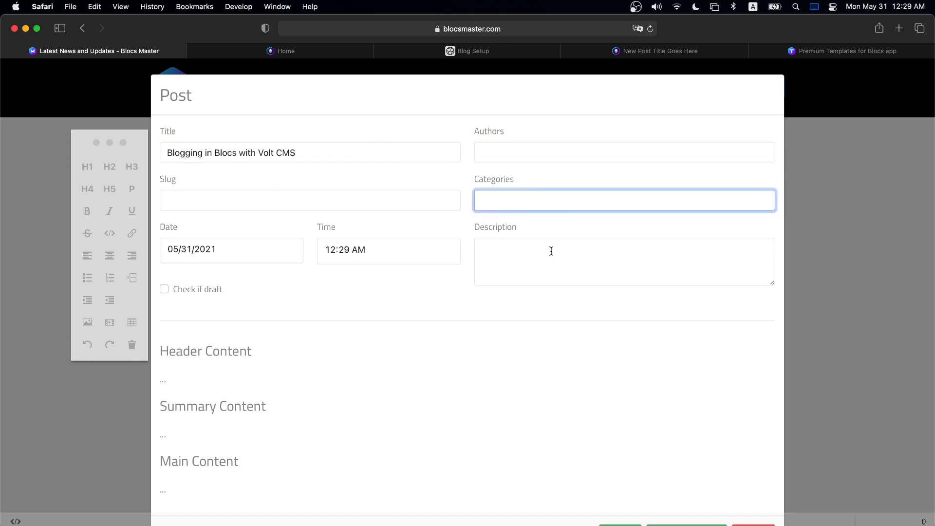
left_click(504, 251)
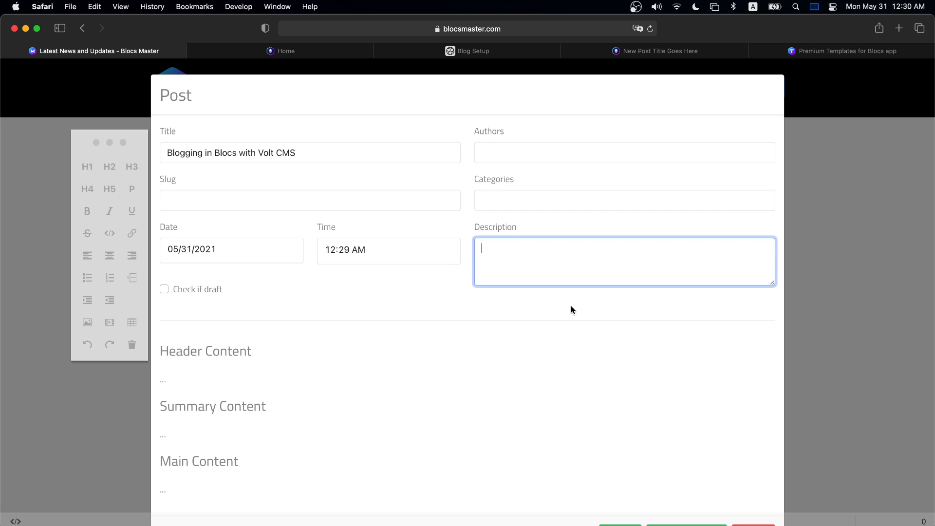
scroll(567, 266, "down", 1)
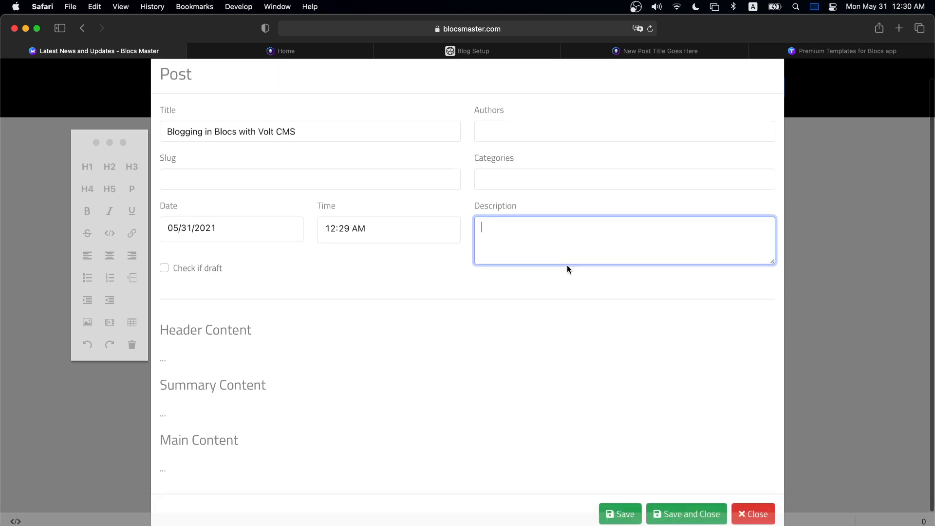
- Upload the Blocs + Volt image file to the image library from the header content
left_click(181, 354)
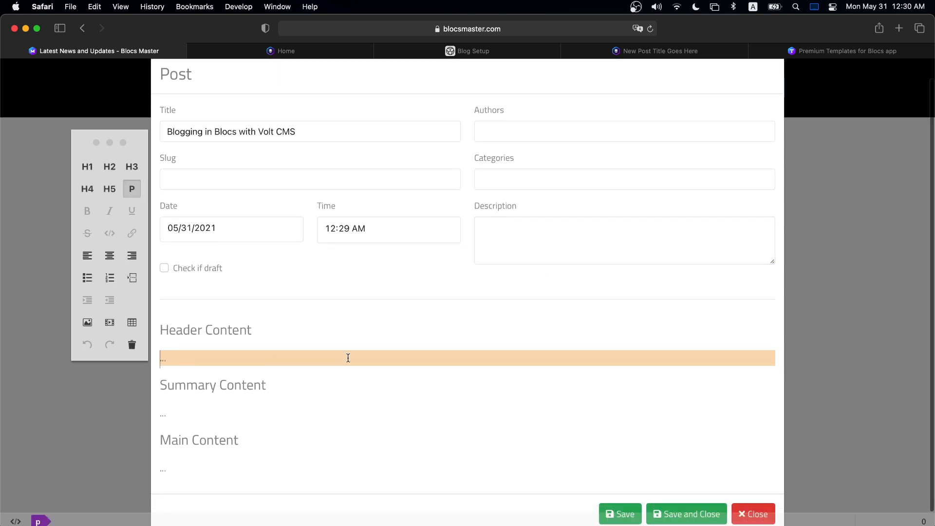
left_click(87, 323)
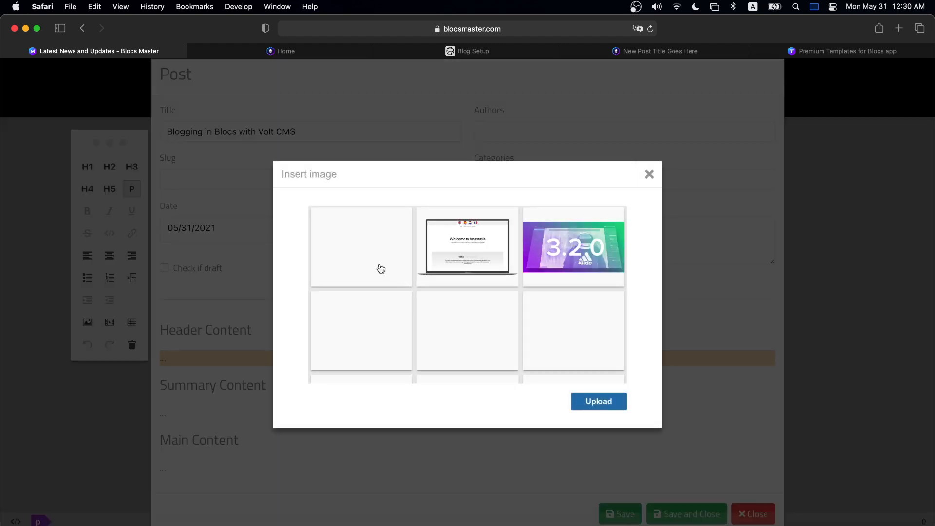
left_click(584, 402)
double_click(373, 156)
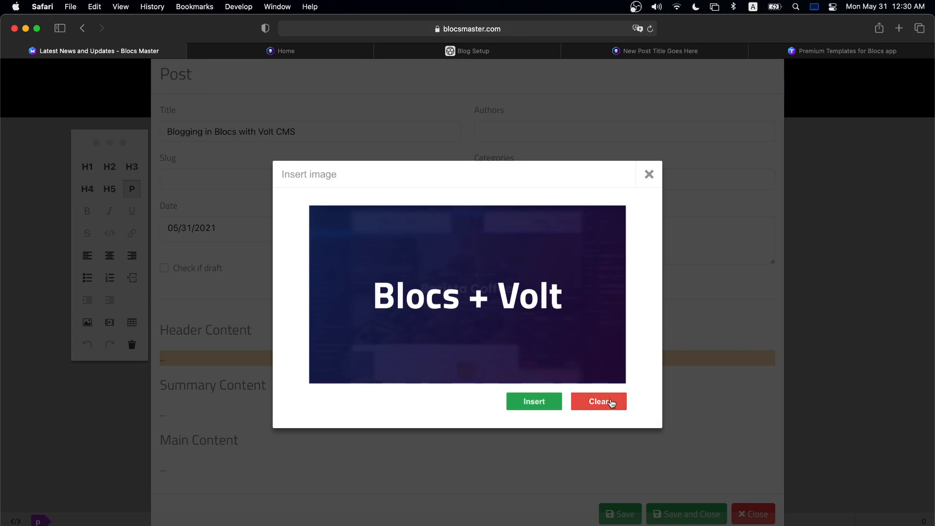
left_click(638, 185)
- Insert the dark waveform image as the post's Header Content
left_click(85, 322)
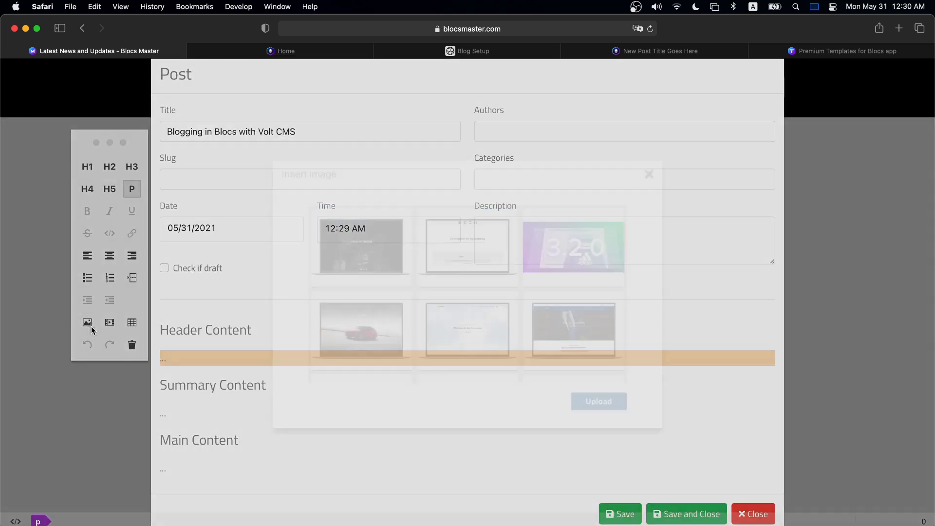
scroll(516, 299, "down", 5)
scroll(516, 298, "down", 10)
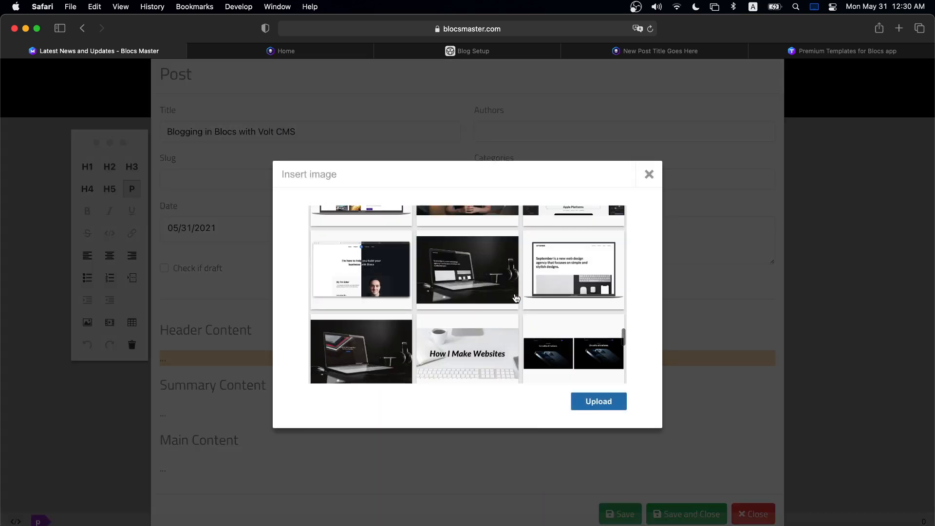
scroll(516, 299, "up", 15)
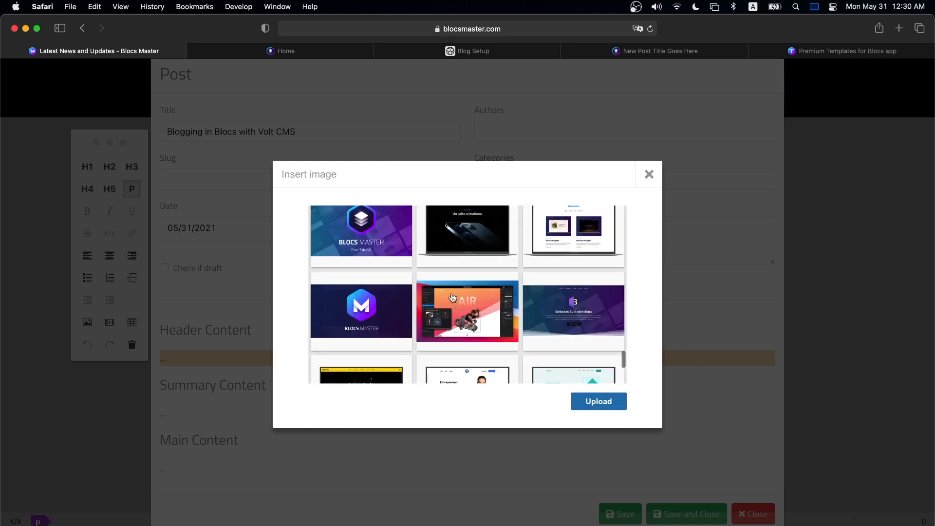
scroll(460, 298, "down", 5)
scroll(470, 299, "down", 15)
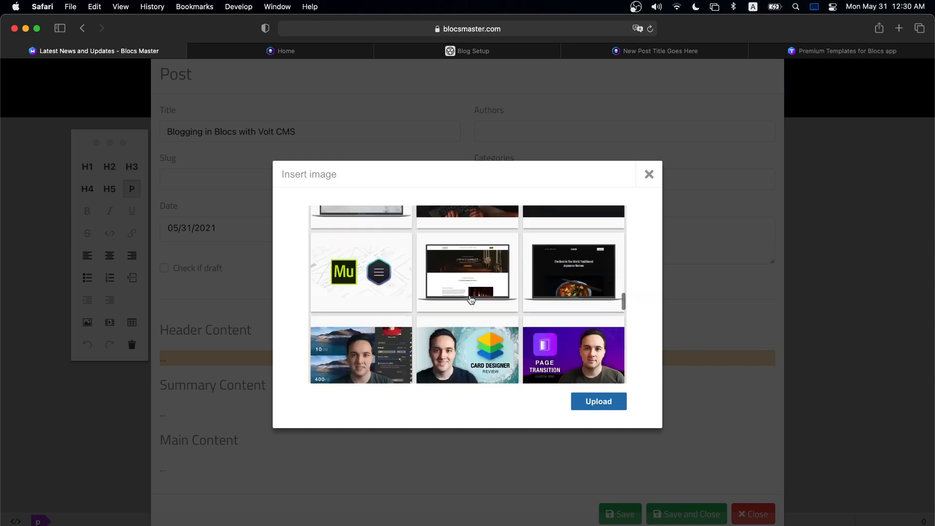
scroll(411, 301, "up", 10)
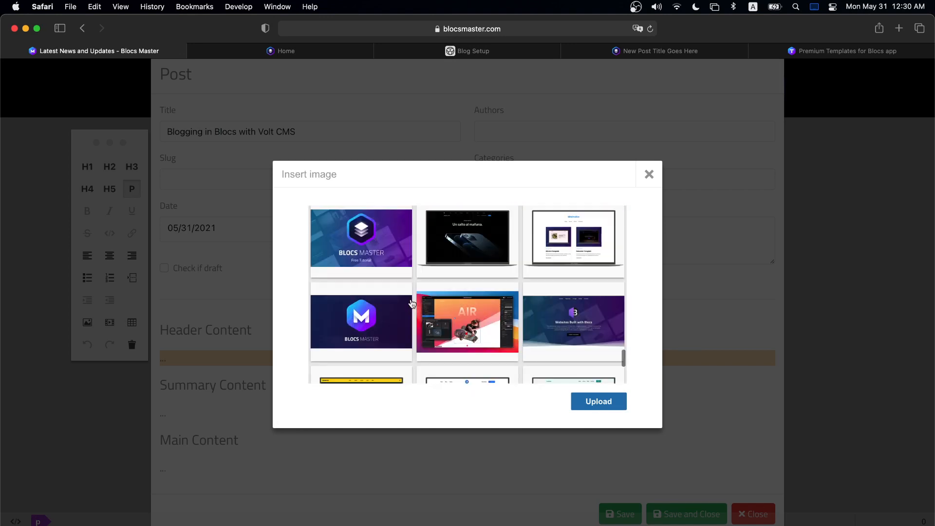
scroll(411, 302, "down", 8)
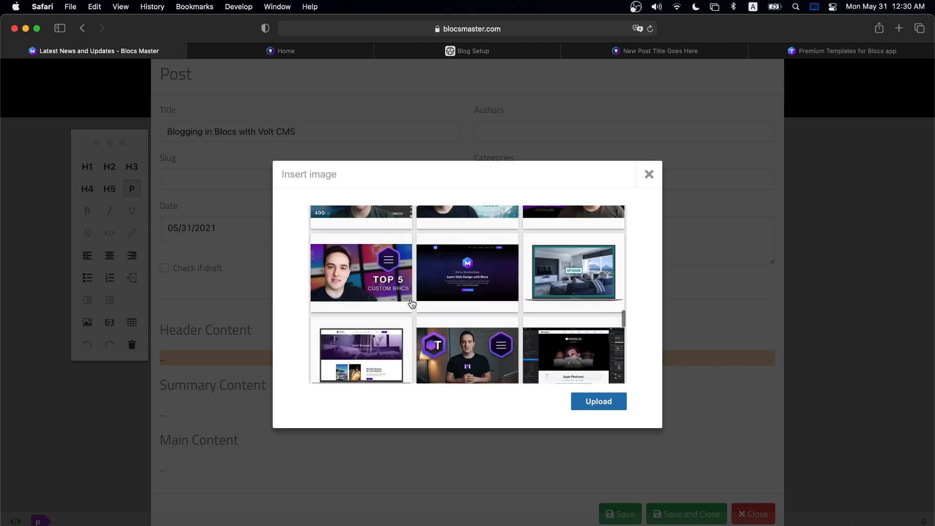
scroll(413, 303, "up", 2)
scroll(412, 303, "up", 8)
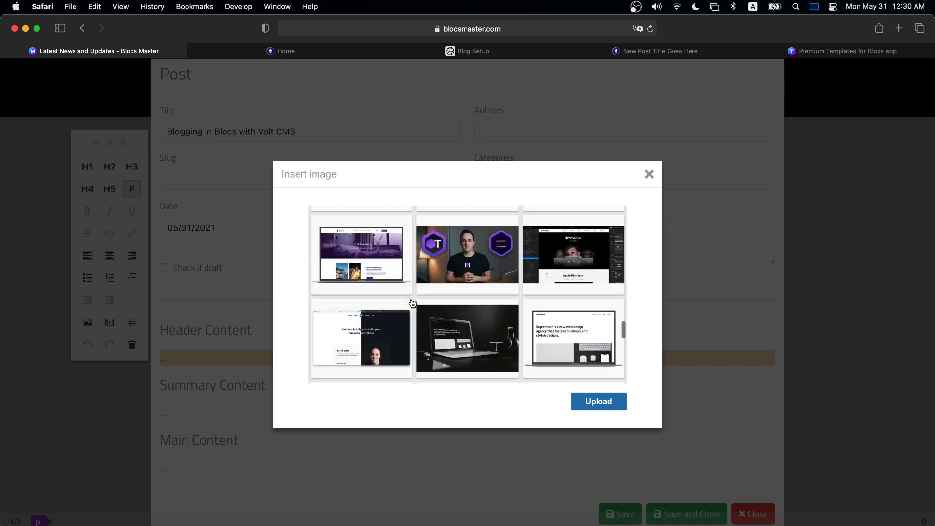
scroll(413, 303, "up", 10)
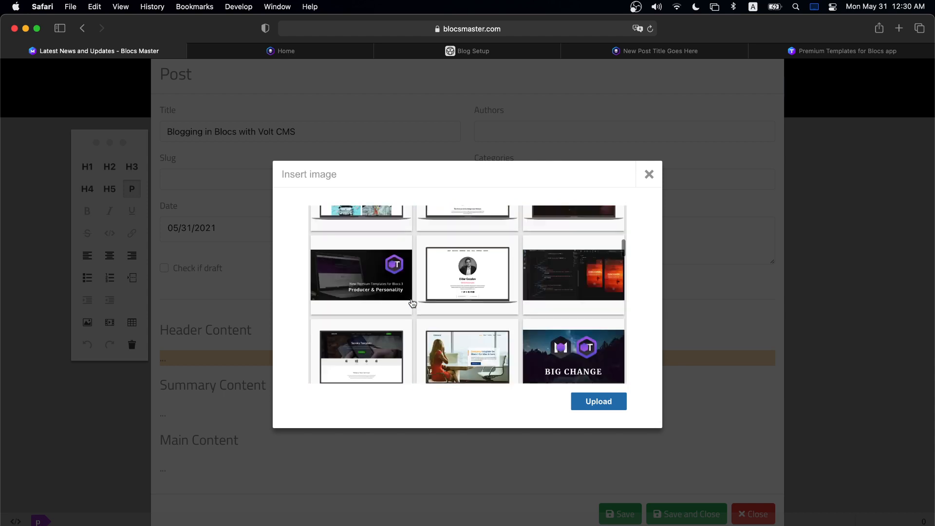
scroll(413, 303, "down", 6)
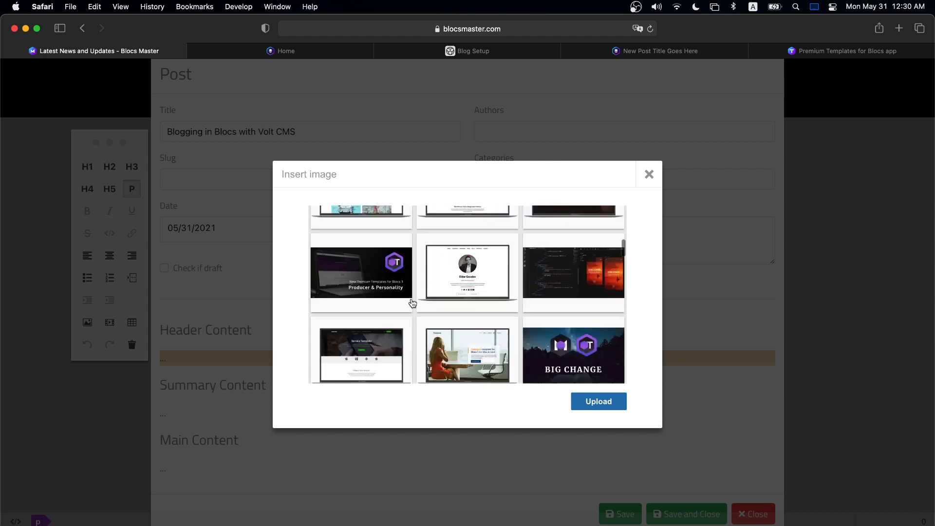
scroll(412, 302, "down", 5)
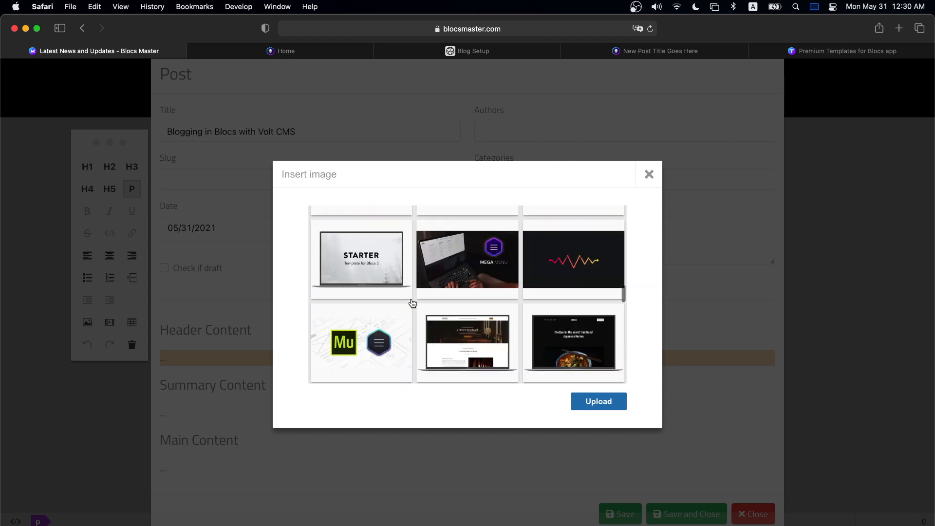
left_click(558, 263)
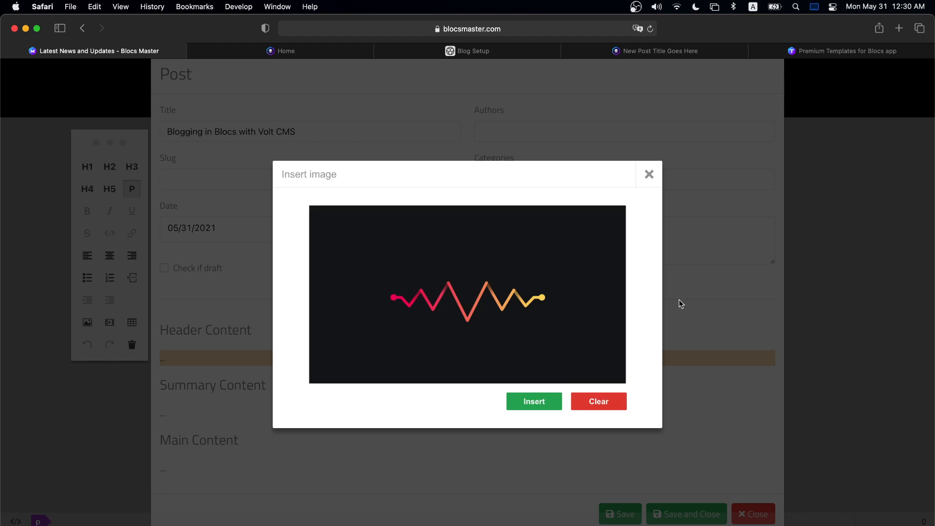
left_click(534, 401)
scroll(622, 340, "down", 5)
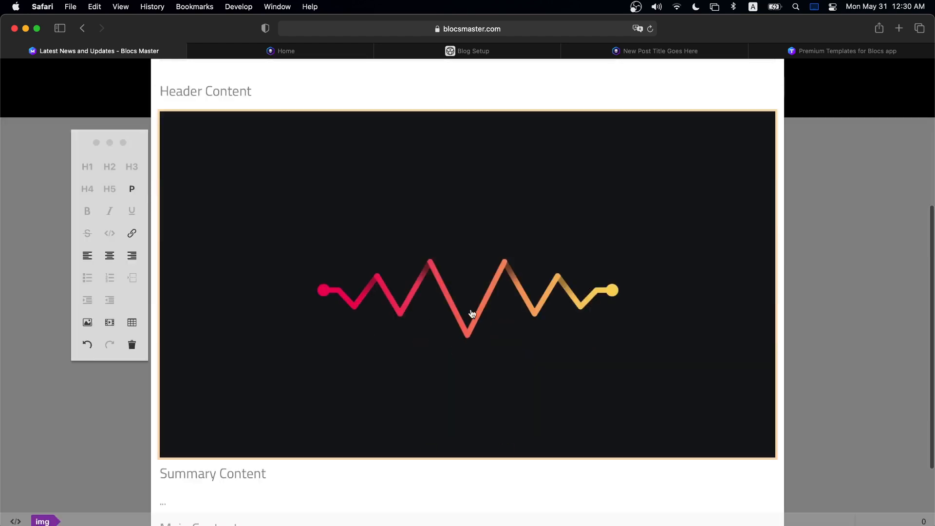
- Write the Summary Content 'Many of you have asked about the Volt CMS blogging feature… very long, but hopefully helpful video' and copy it
scroll(479, 342, "down", 2)
left_click(182, 453)
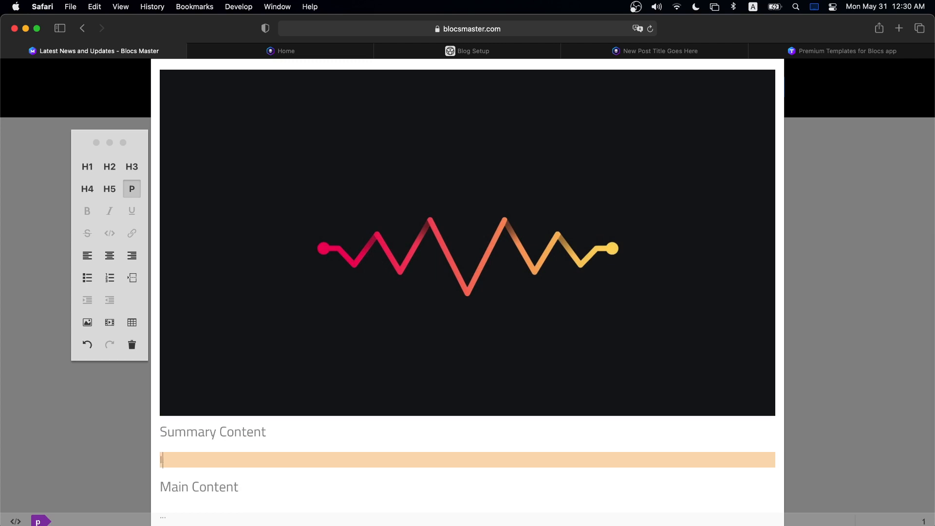
type("m")
key("BackSpace")
type("Many of you have asked about the")
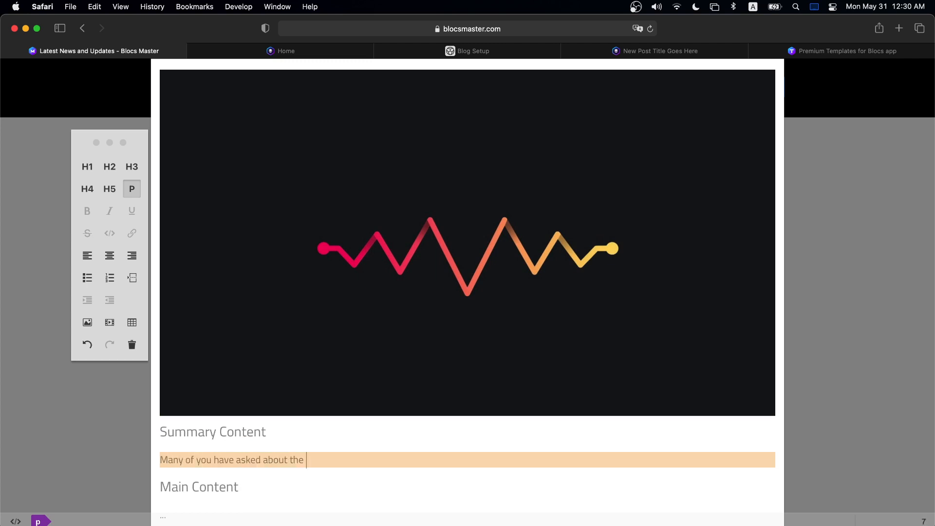
type(" Volt CMS blogging feature. Today, I am recording ")
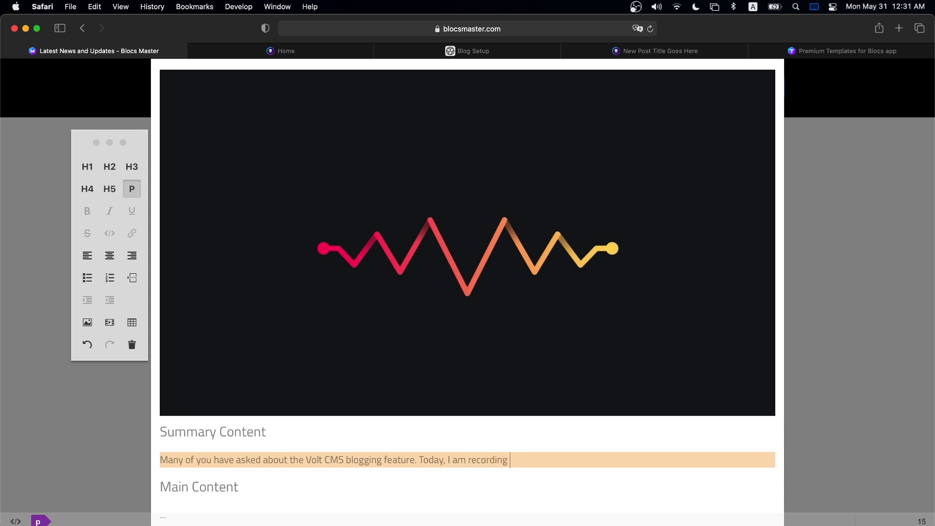
type("a")
key("BackSpace")
key("BackSpace")
key("BackSpace")
key("BackSpace")
key("BackSpace")
key("BackSpace")
key("BackSpace")
key("BackSpace")
key("BackSpace")
key("BackSpace")
key("BackSpace")
type("sharing with you a very long ")
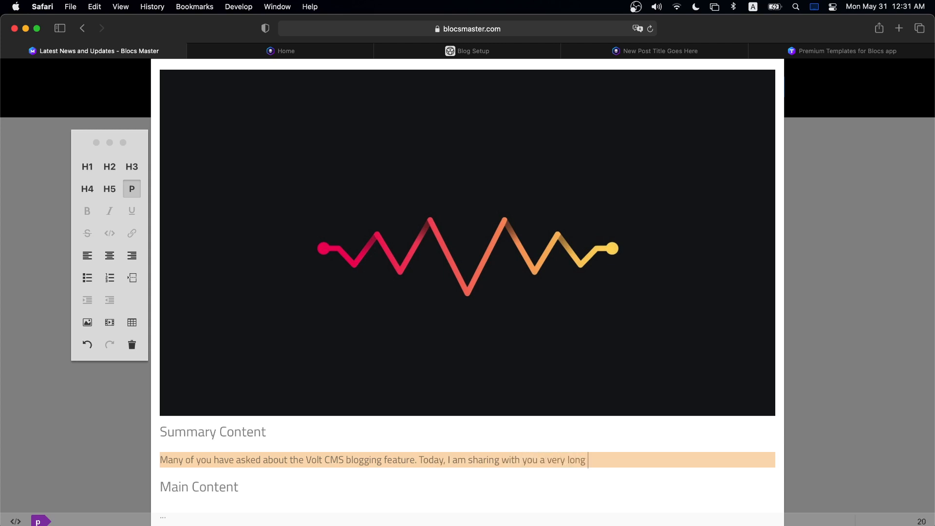
type(", but hopefully helpful video.")
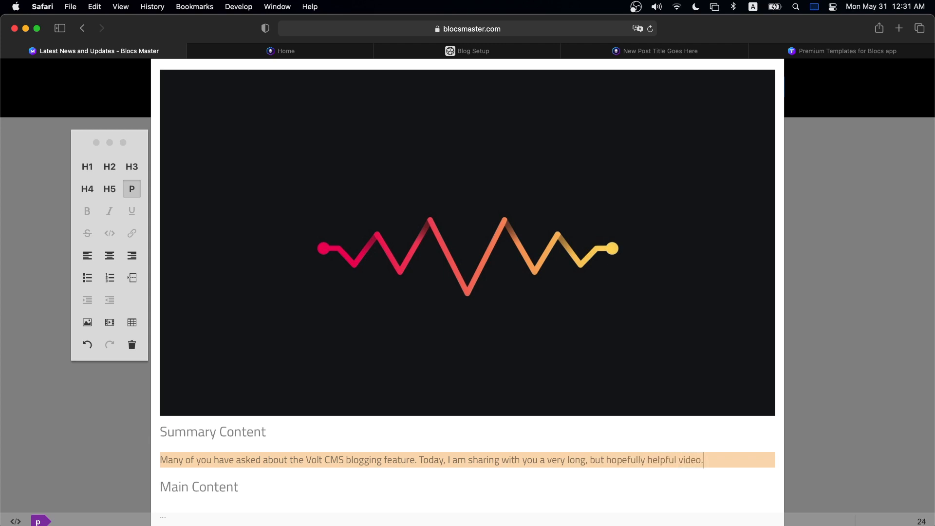
triple_click(182, 453)
key("super+c")
scroll(282, 450, "down", 3)
- Paste the summary into Main Content as a centred H4 with a large margin
left_click(172, 447)
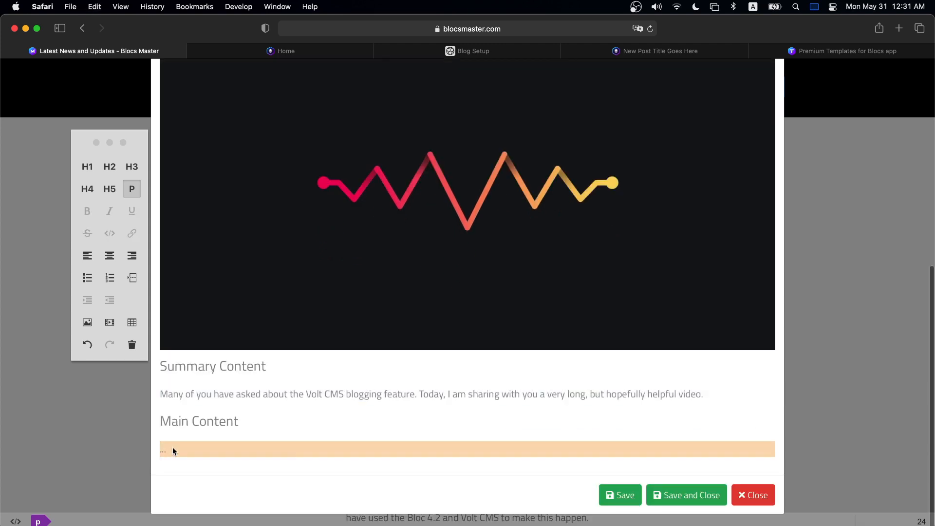
key("super+v")
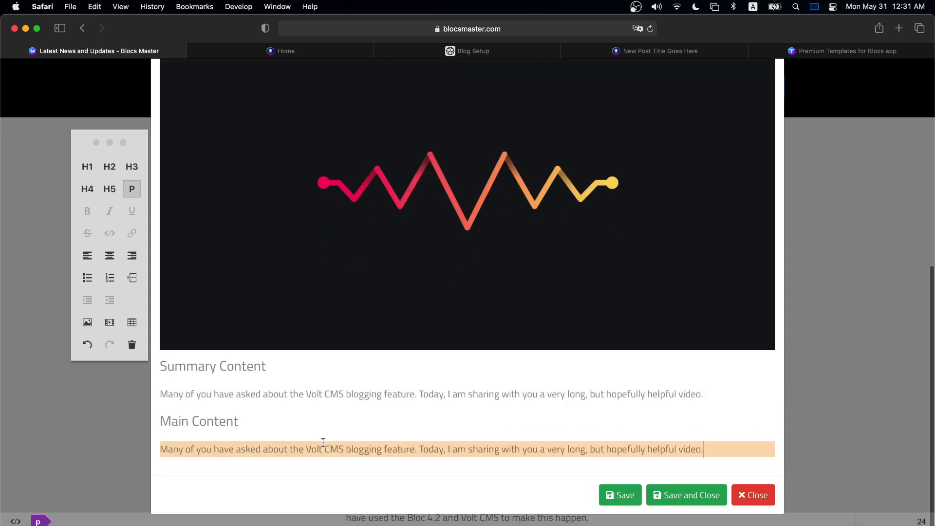
left_click(87, 189)
left_click(109, 255)
scroll(429, 349, "down", 1)
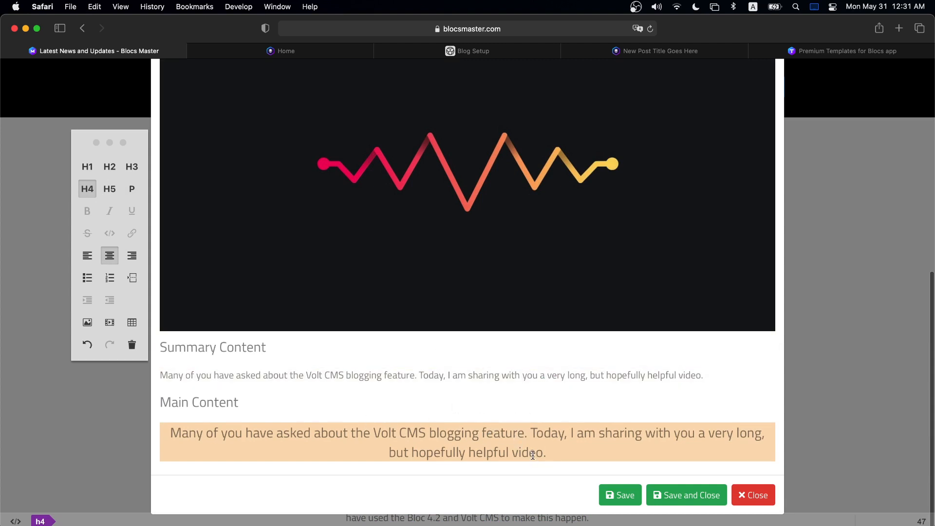
left_click(42, 521)
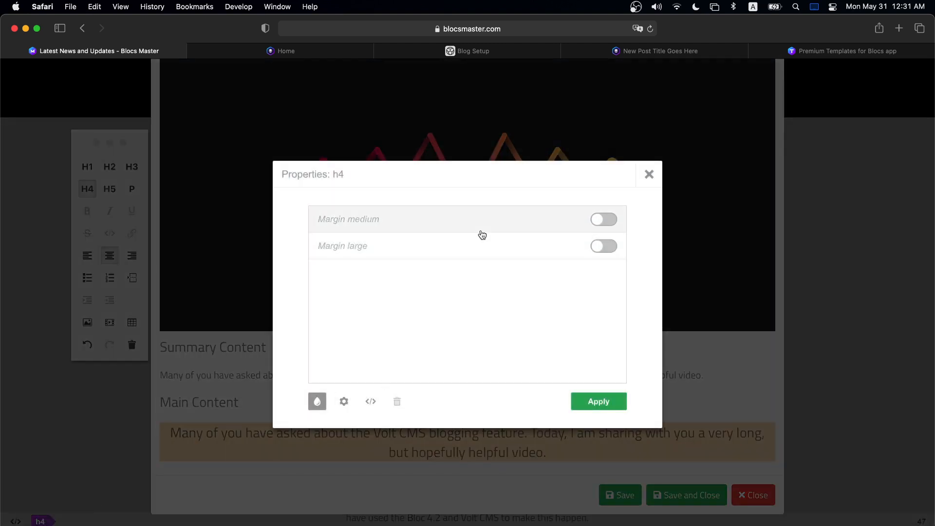
left_click(603, 246)
left_click(610, 402)
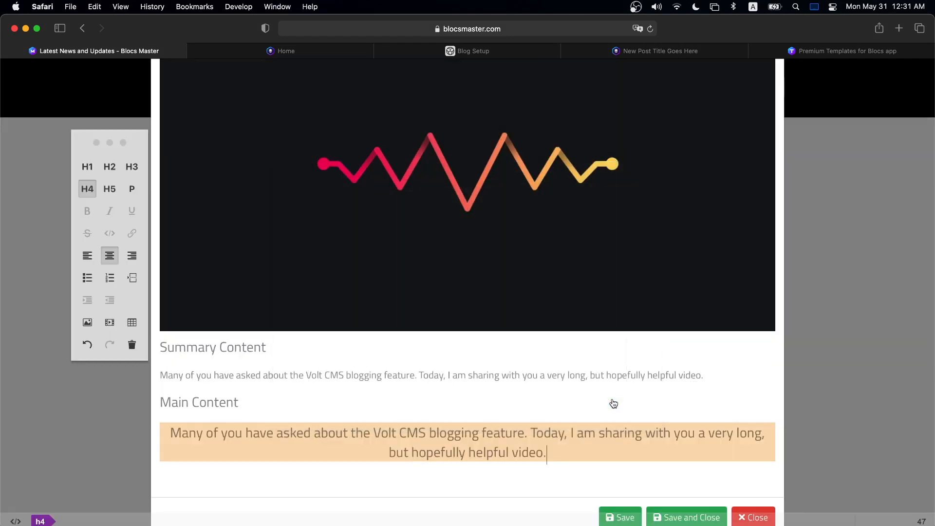
- Add a centred H3 heading below reading 'VIDEO WILL BE HERE IN 45 MINS'
key("Return")
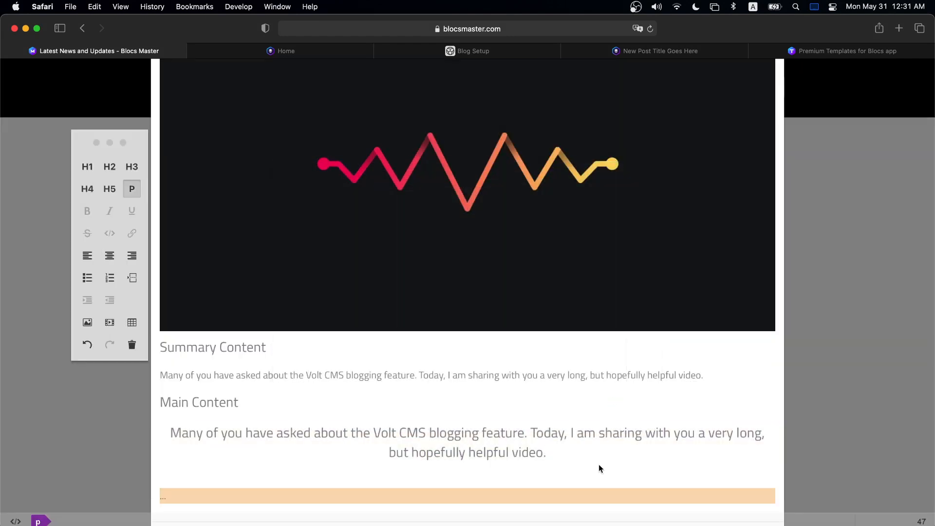
left_click(86, 168)
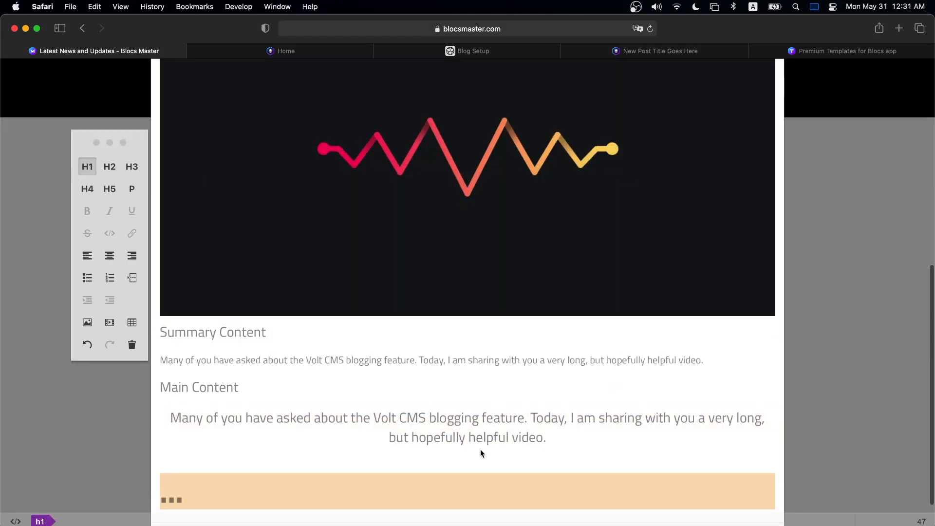
type("V")
key("BackSpace")
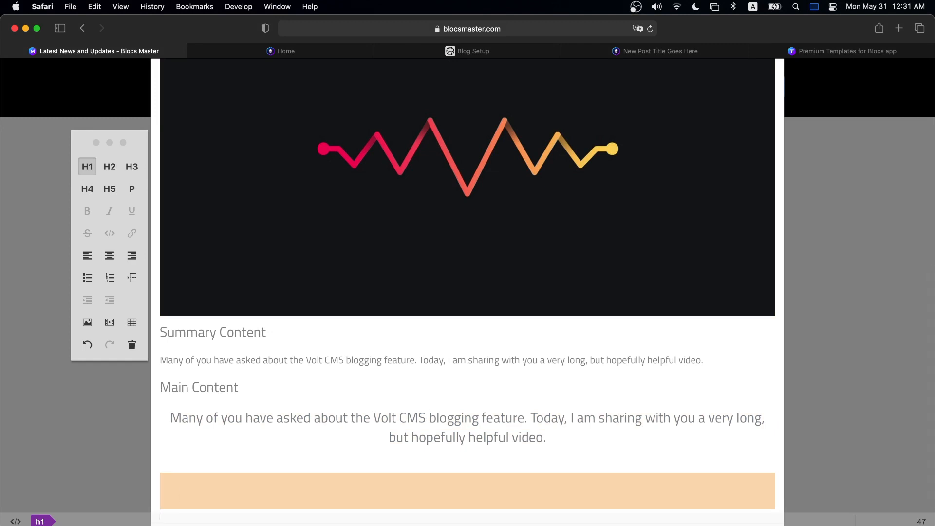
left_click(132, 168)
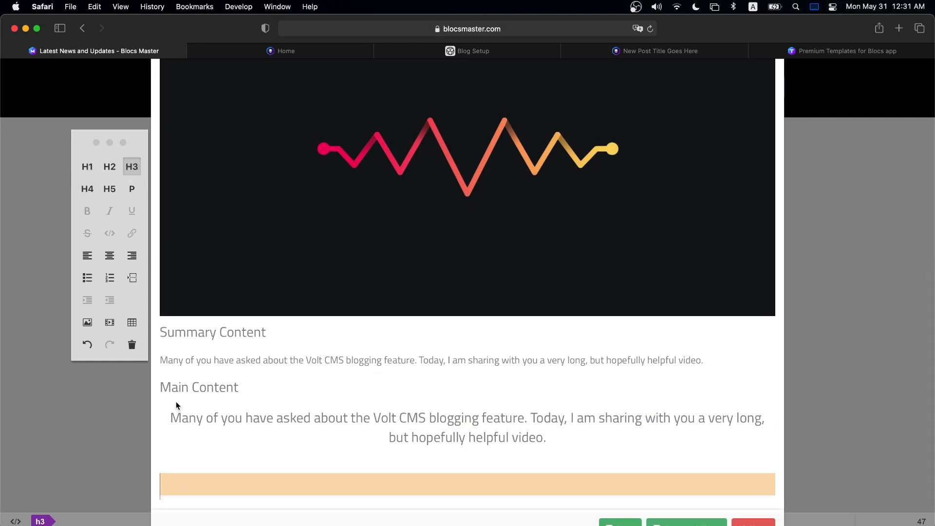
left_click(110, 255)
type("V")
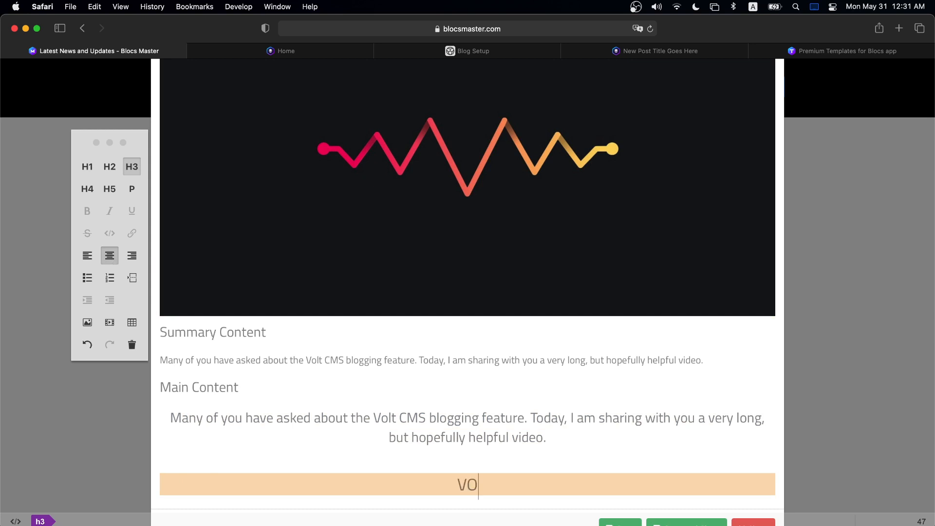
type("IDEO WILL")
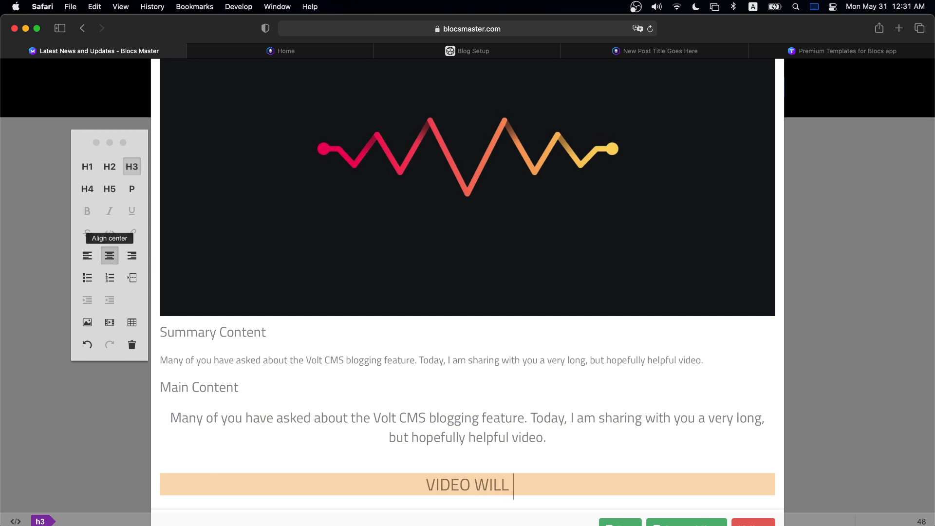
type(" BE HERE IN 5 MINS")
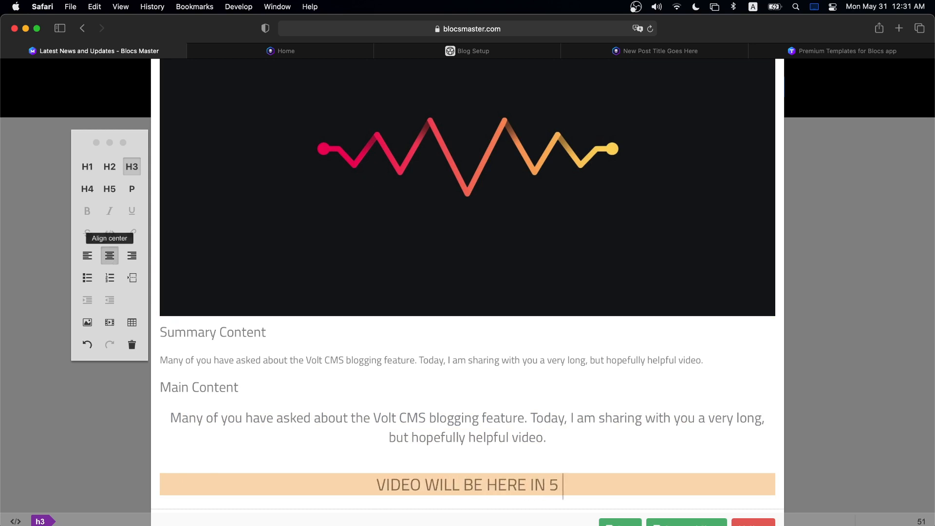
key("Left")
key("Left")
key("Left")
key("Left")
key("Left")
key("Left")
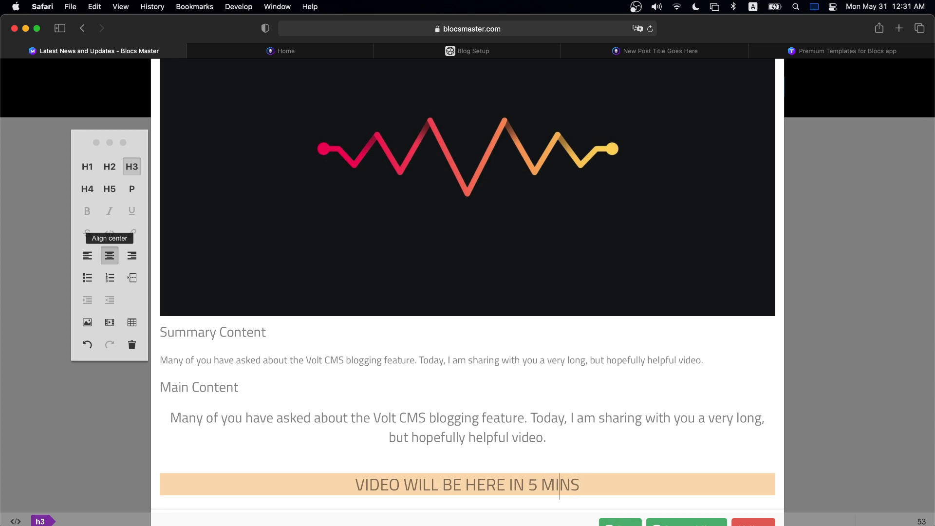
type("1")
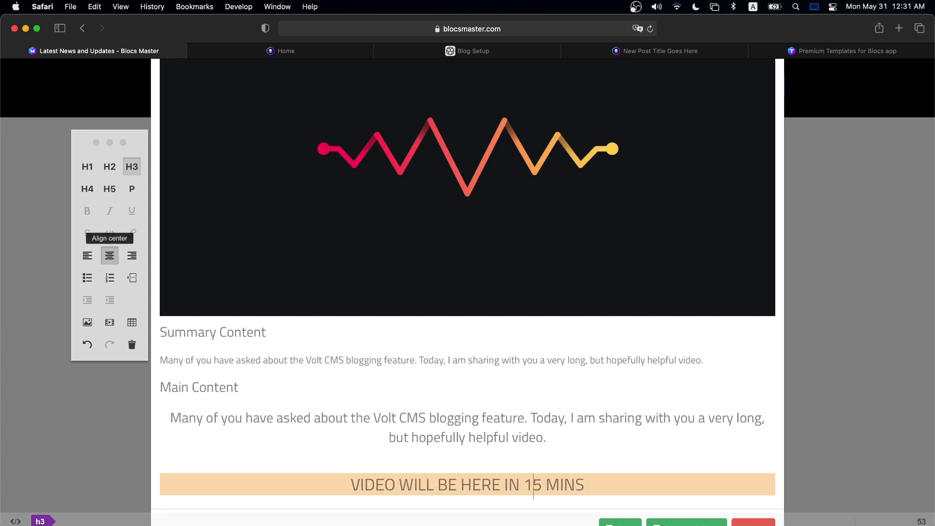
key("shift+Left")
type("4")
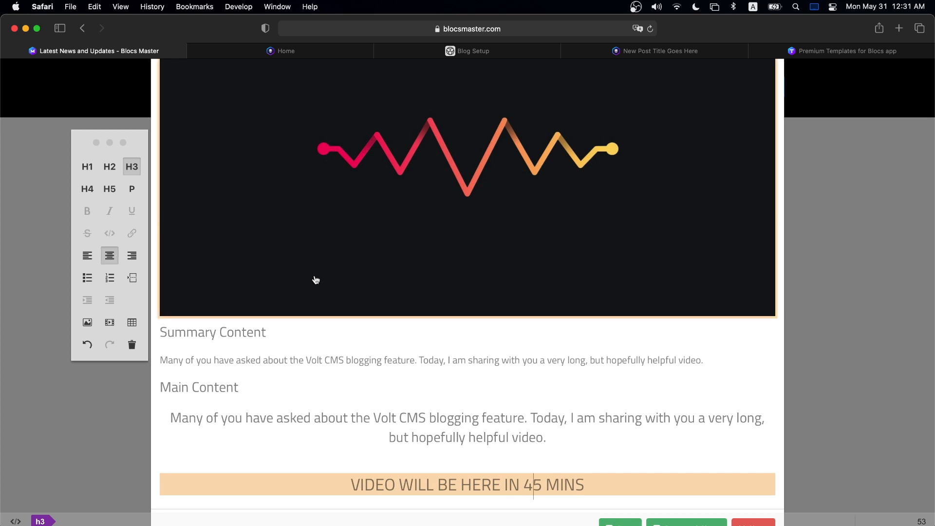
scroll(311, 278, "down", 2)
- Copy the Summary paragraph into the post's Description field
scroll(517, 281, "up", 10)
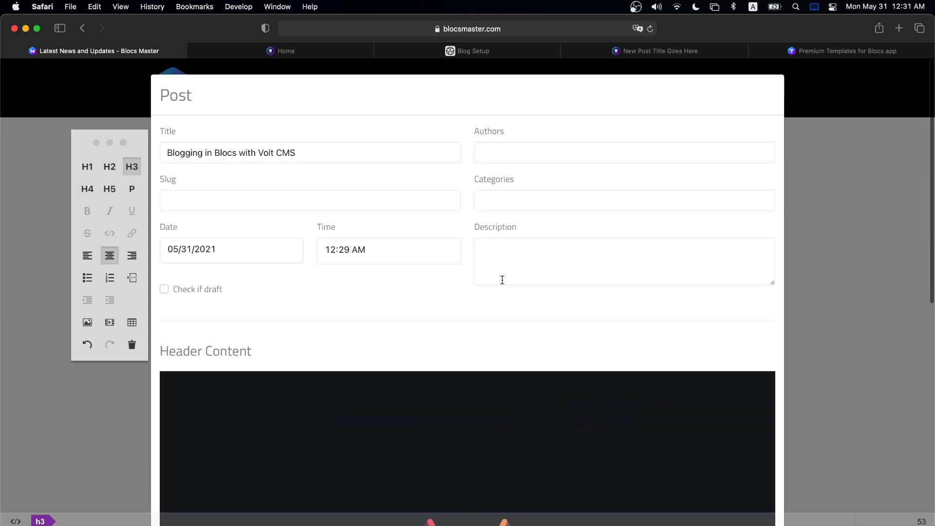
scroll(521, 258, "down", 10)
triple_click(399, 390)
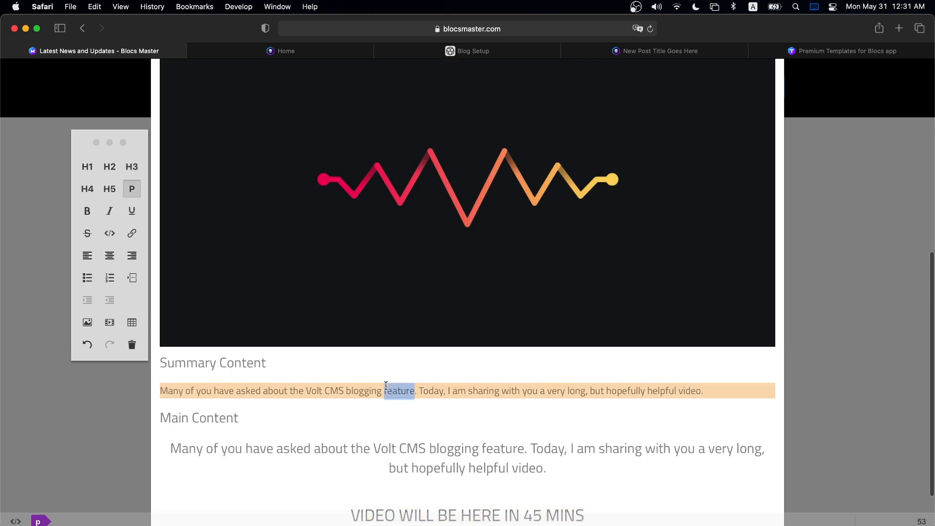
key("super+c")
scroll(482, 326, "up", 10)
left_click(512, 280)
key("super+v")
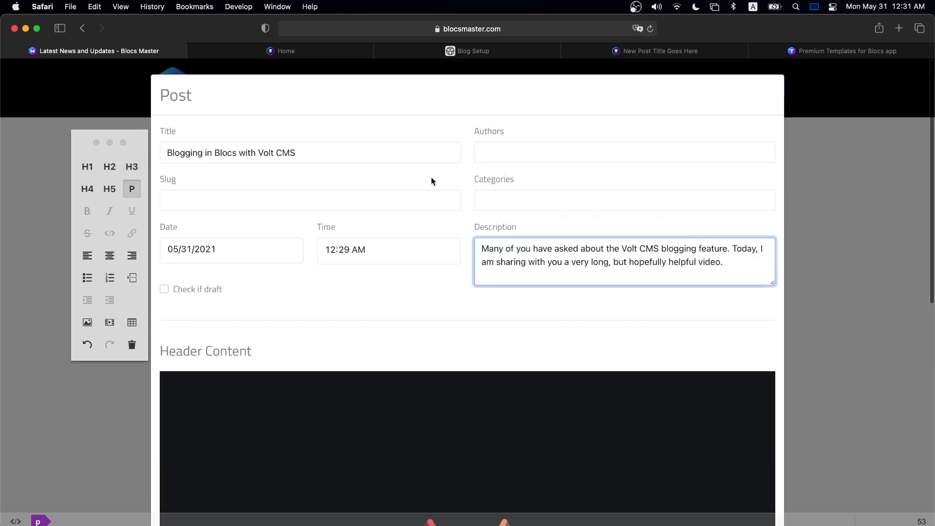
left_click(346, 153)
left_click(520, 246)
- Check the Main Content sentence, then save the post and close the editor
scroll(469, 275, "down", 5)
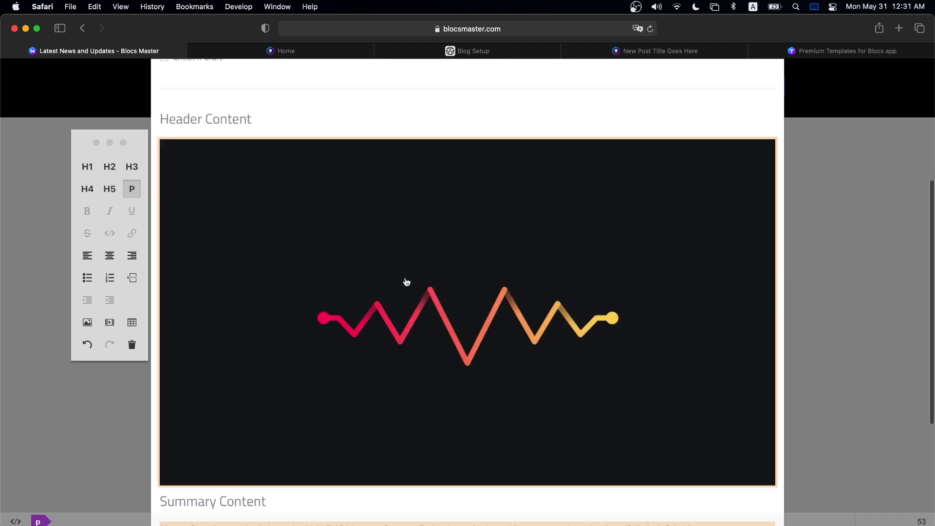
scroll(396, 277, "down", 5)
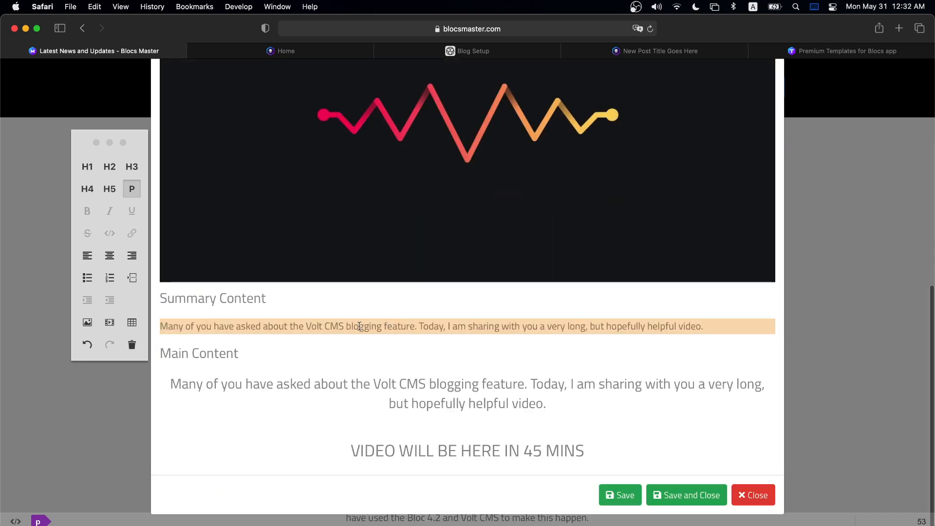
left_click_drag(169, 384, 487, 404)
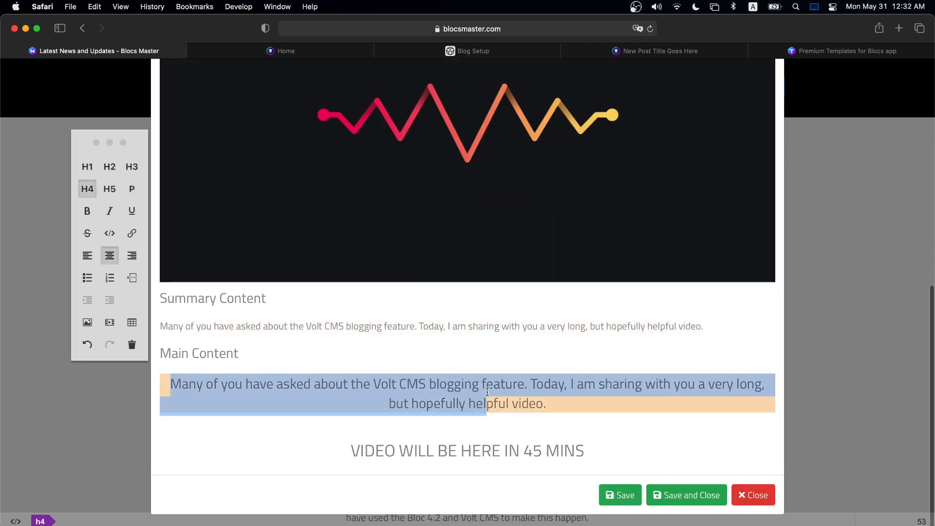
left_click(564, 406)
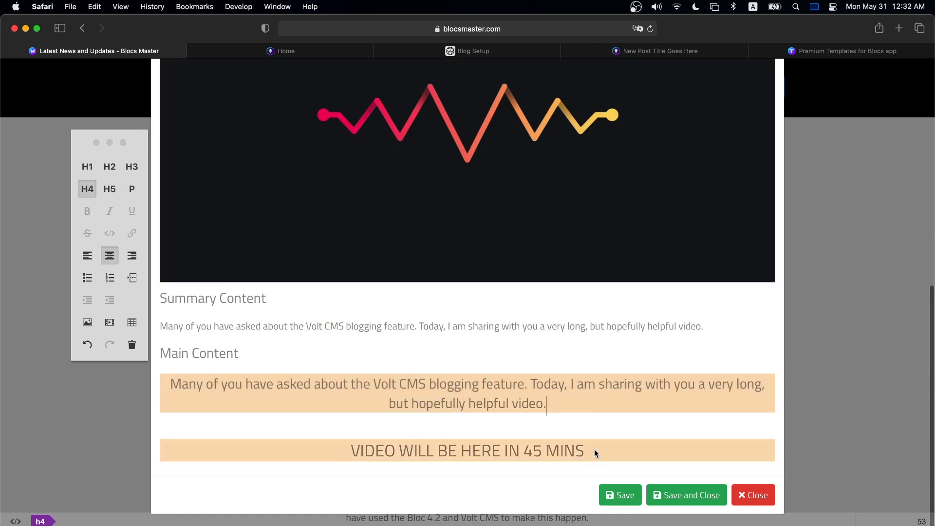
left_click(628, 494)
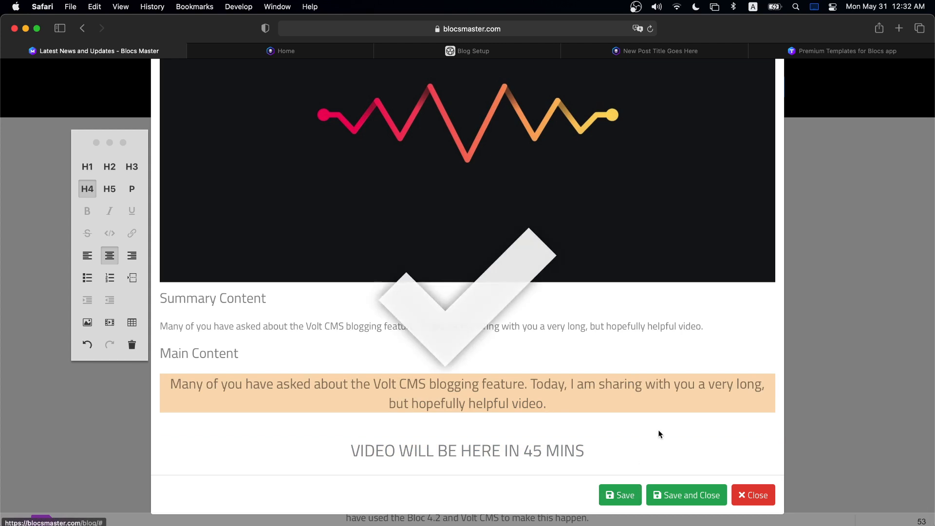
left_click(686, 494)
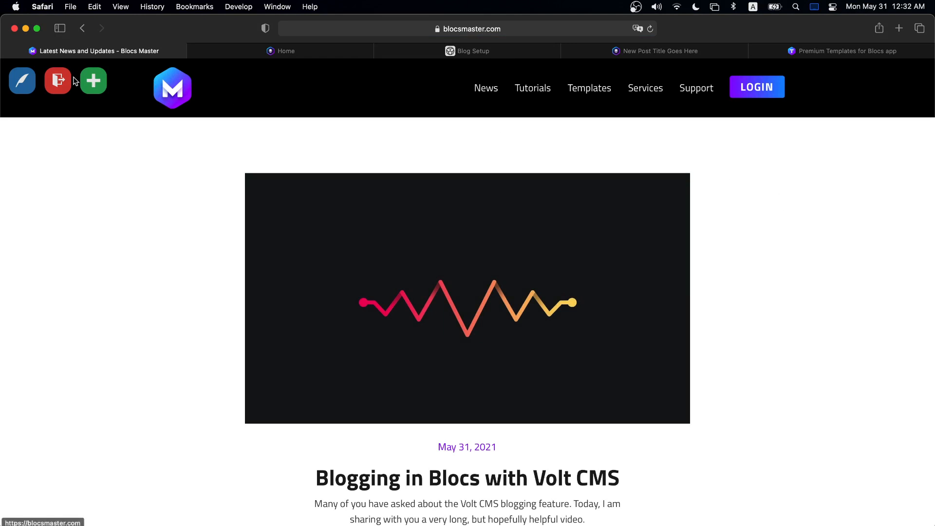
- Log out and view the new post's excerpt on the News page
left_click(57, 80)
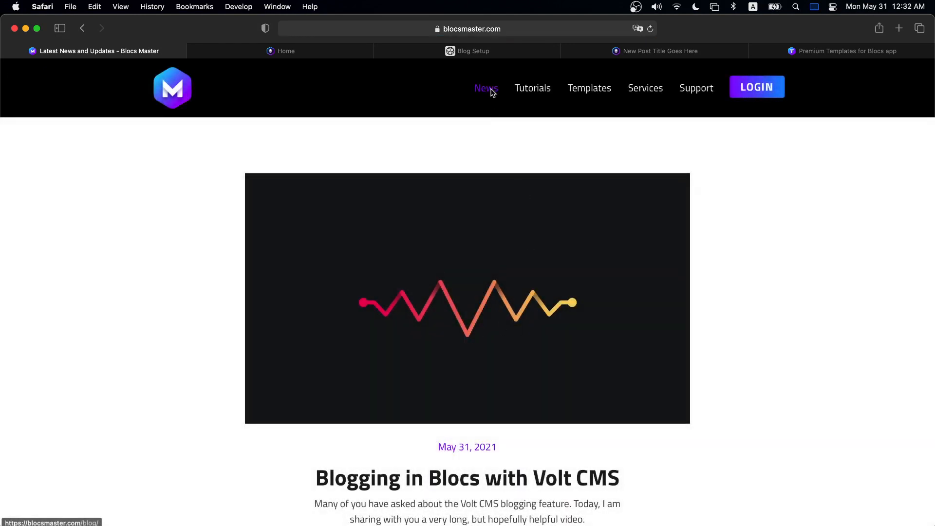
left_click(491, 90)
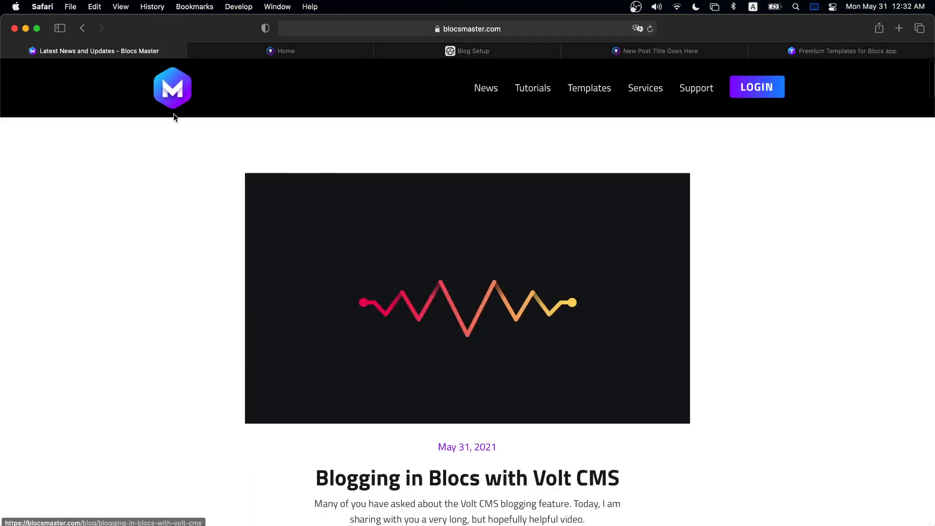
scroll(630, 309, "down", 3)
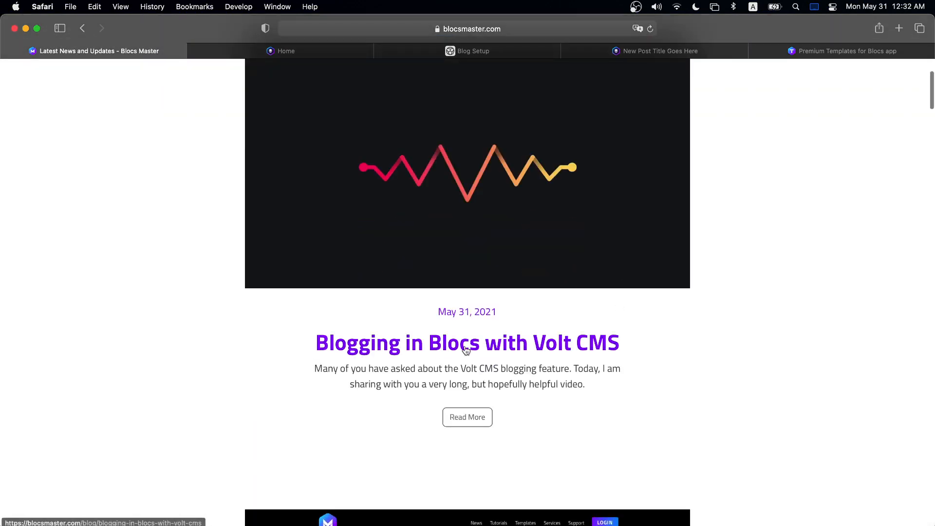
left_click_drag(299, 365, 619, 387)
left_click(619, 388)
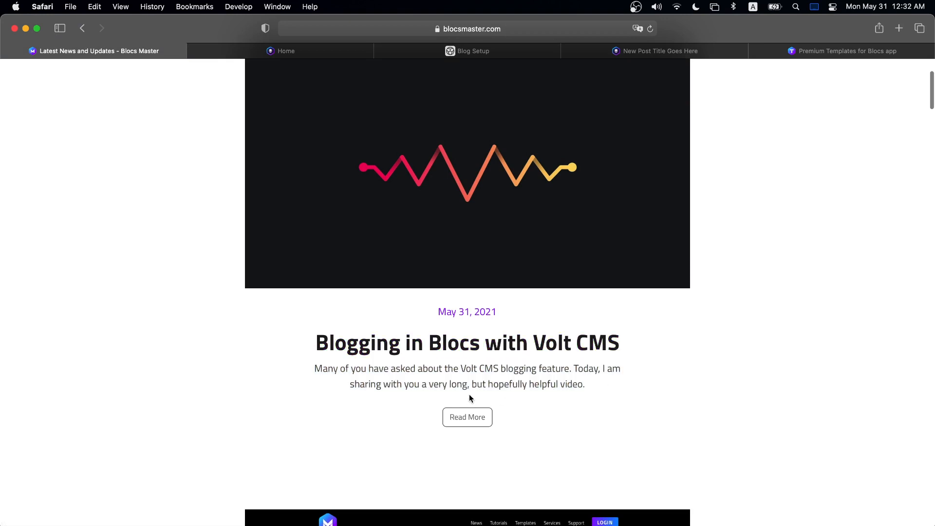
- Open the full 'Blogging in Blocs with Volt CMS' post and review its text and heading
left_click(472, 417)
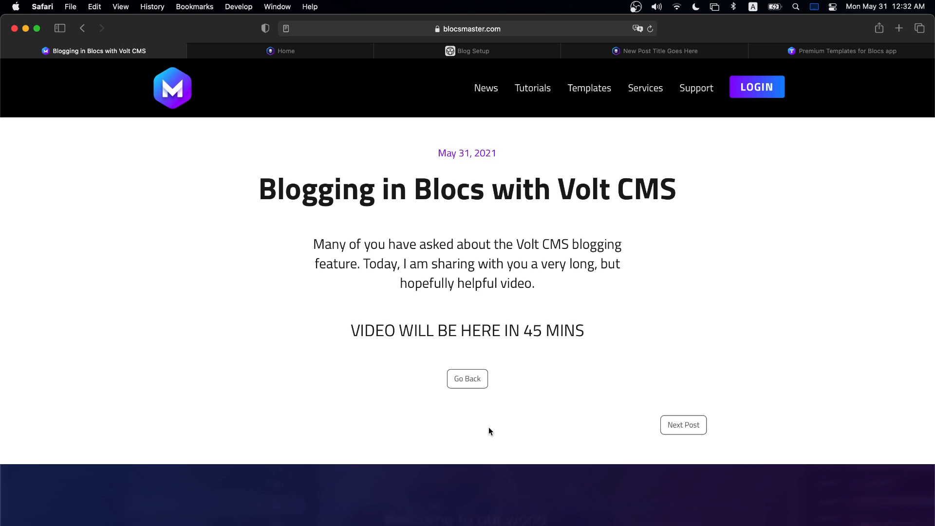
left_click_drag(252, 169, 710, 339)
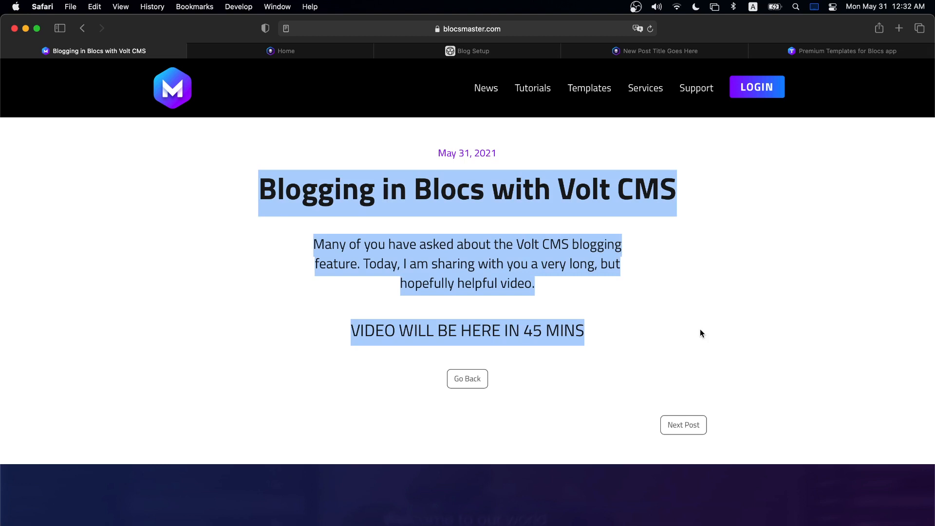
left_click_drag(718, 309, 344, 313)
left_click(372, 305)
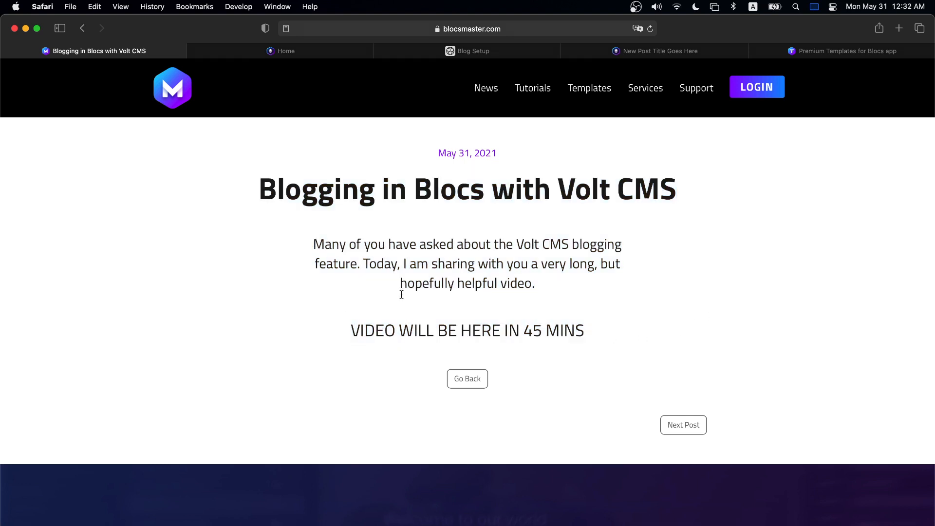